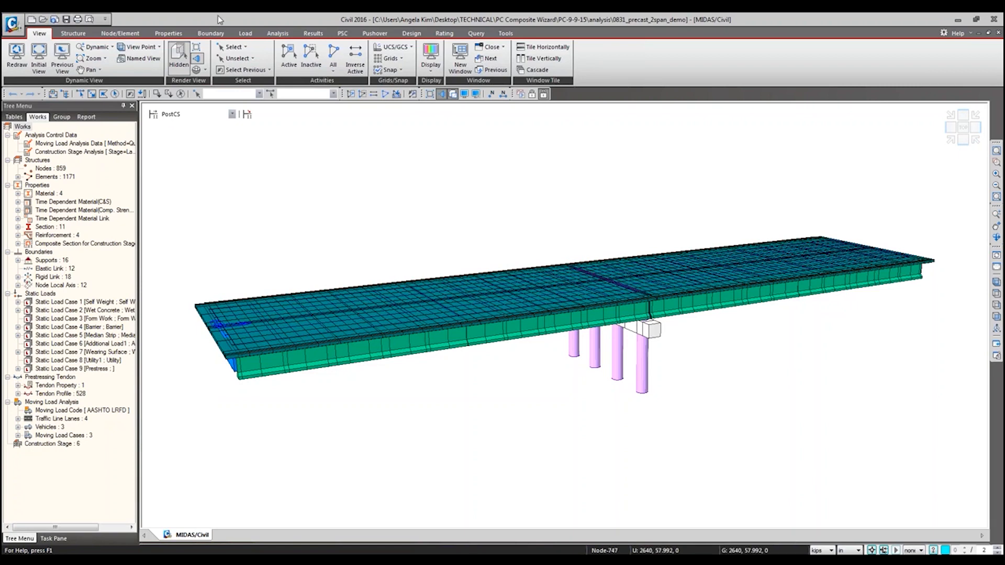
# Step: Return the finished two-span model to preprocessing mode, view the Prestressed Composite Bridge wizard's layout settings, and close the wizard
pyautogui.click(73, 33)
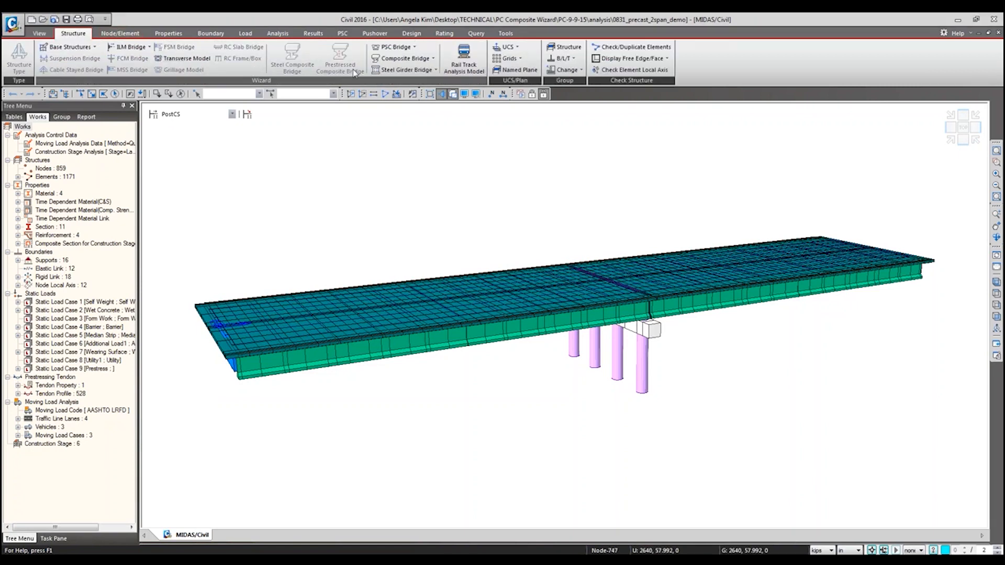
pyautogui.click(533, 95)
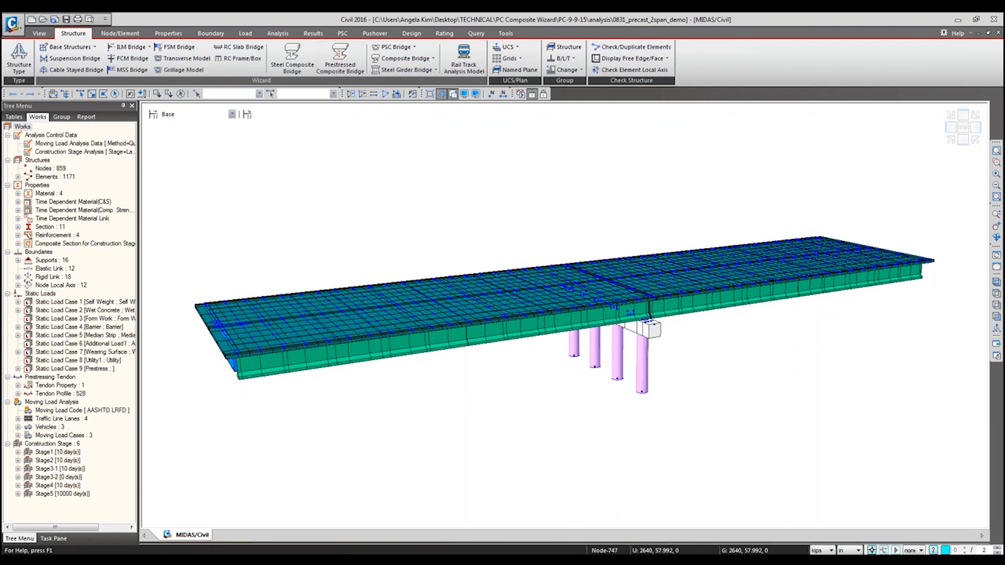
pyautogui.click(330, 54)
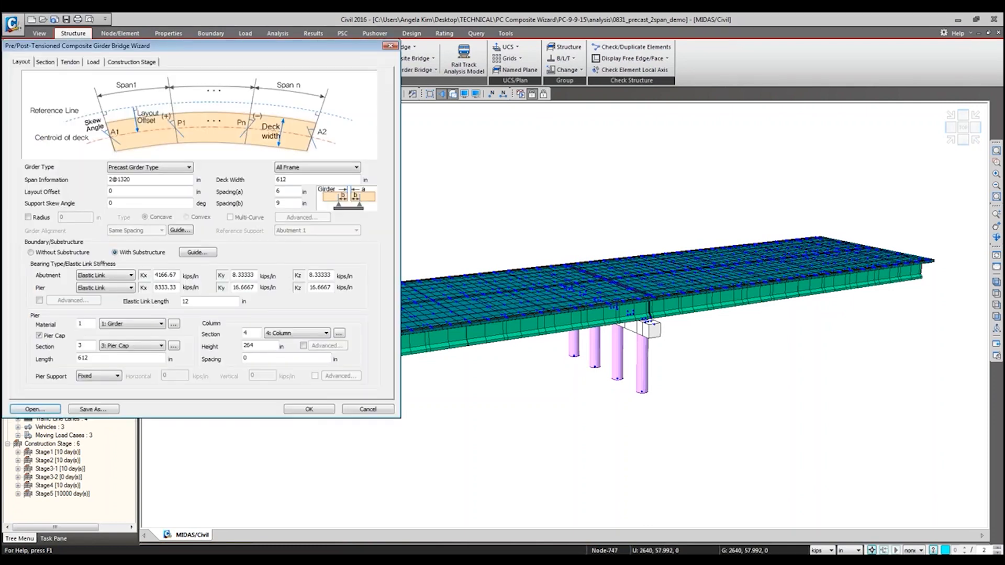
pyautogui.moveTo(328, 54); pyautogui.dragTo(580, 131)
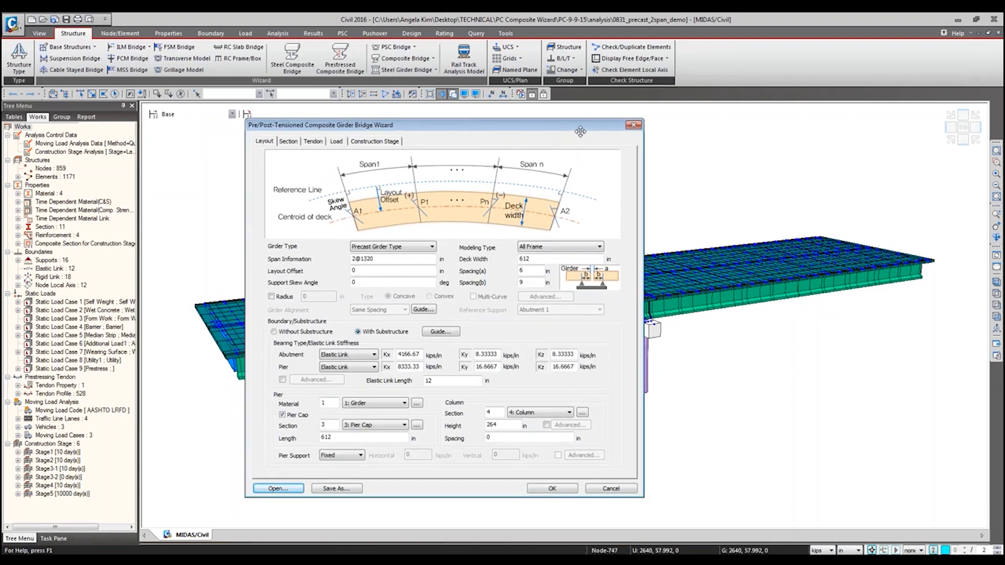
pyautogui.click(633, 126)
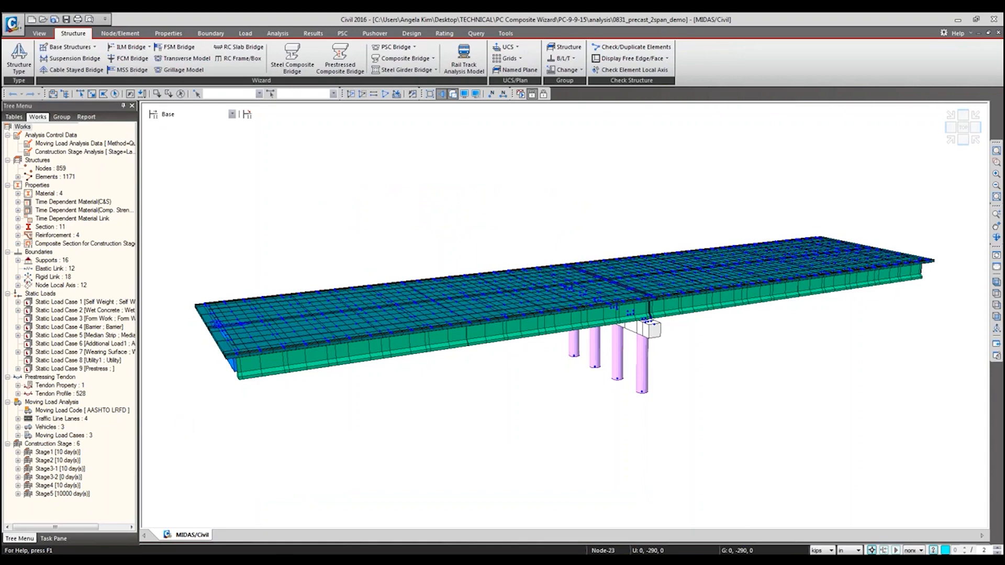
# Step: Reopen the Prestressed Composite Bridge wizard on the finished model, look over its girder and deck section settings, and cancel
pyautogui.moveTo(142, 560)
pyautogui.click(151, 543)
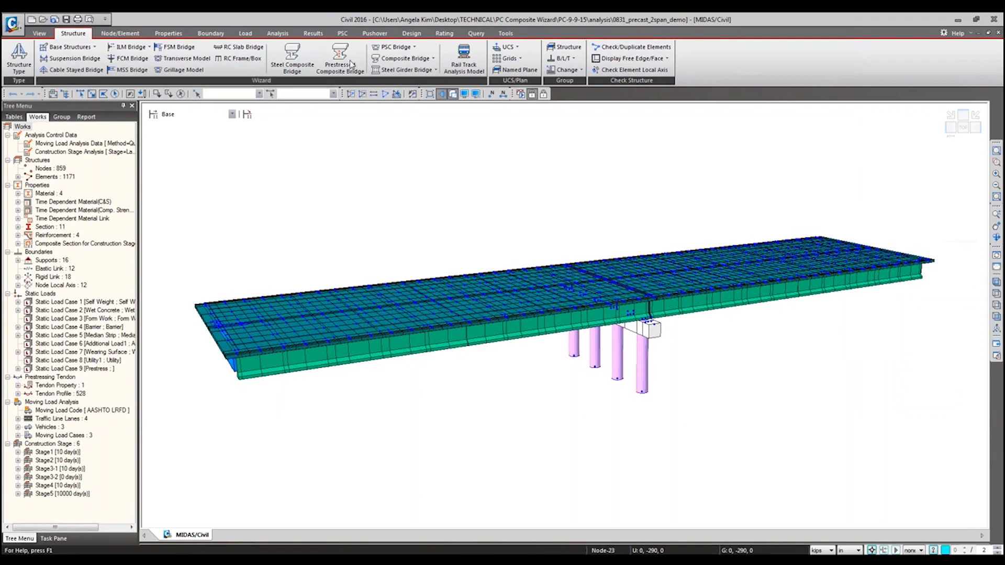
pyautogui.click(340, 57)
pyautogui.moveTo(247, 57); pyautogui.dragTo(552, 143)
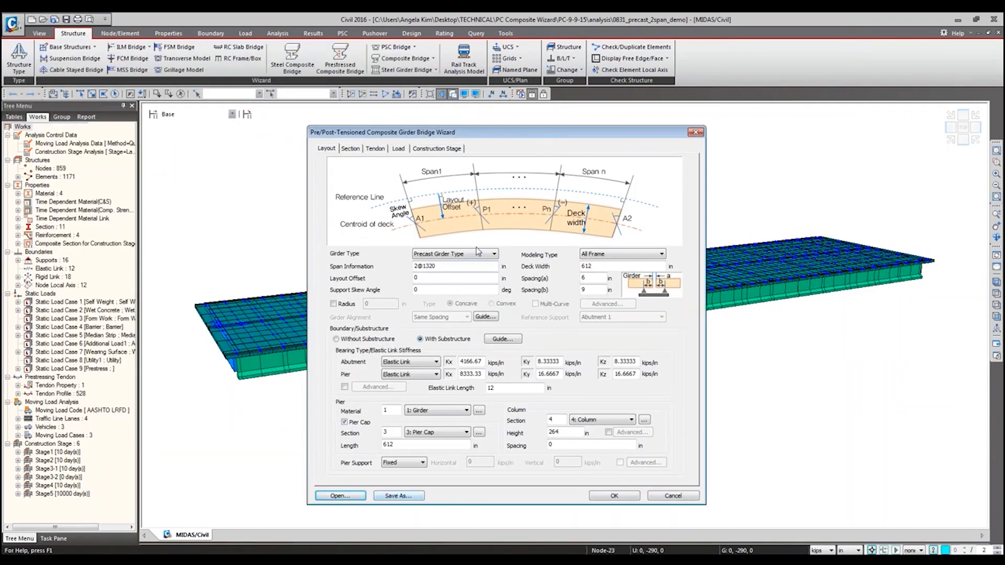
pyautogui.click(352, 149)
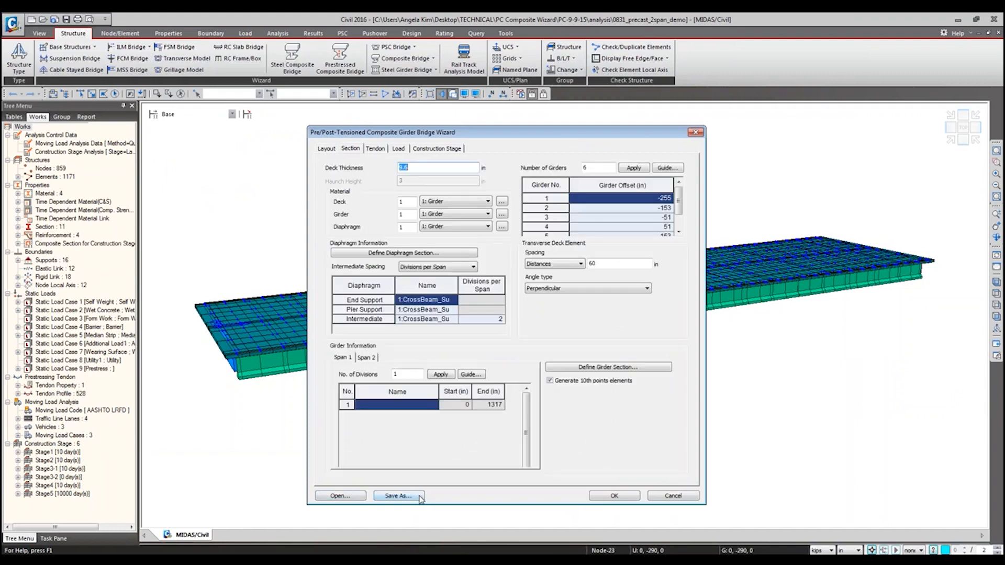
pyautogui.click(673, 496)
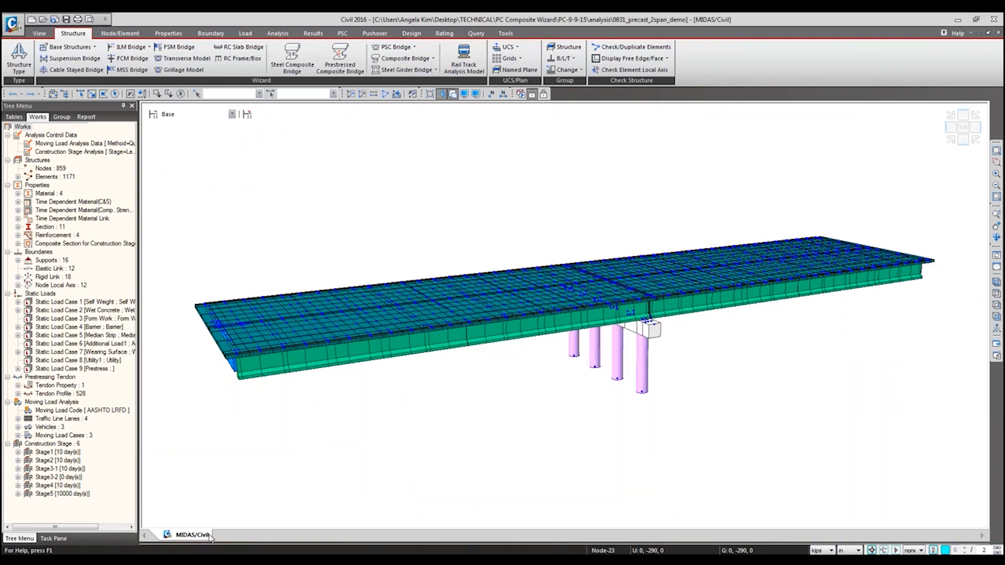
# Step: Switch to the empty untitled project, open the Prestressed Composite Bridge wizard, and check which pier materials are available
pyautogui.click(157, 559)
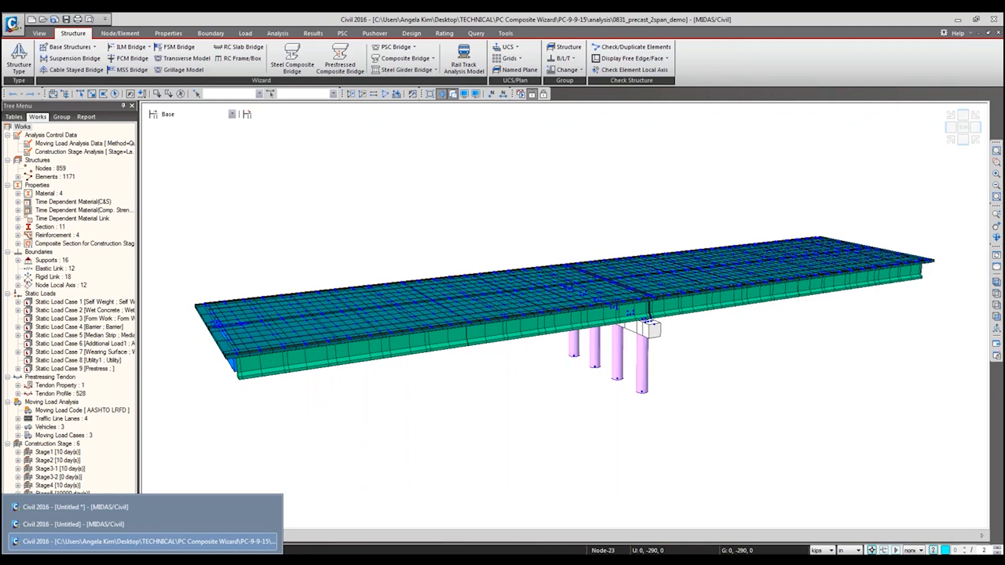
pyautogui.click(105, 525)
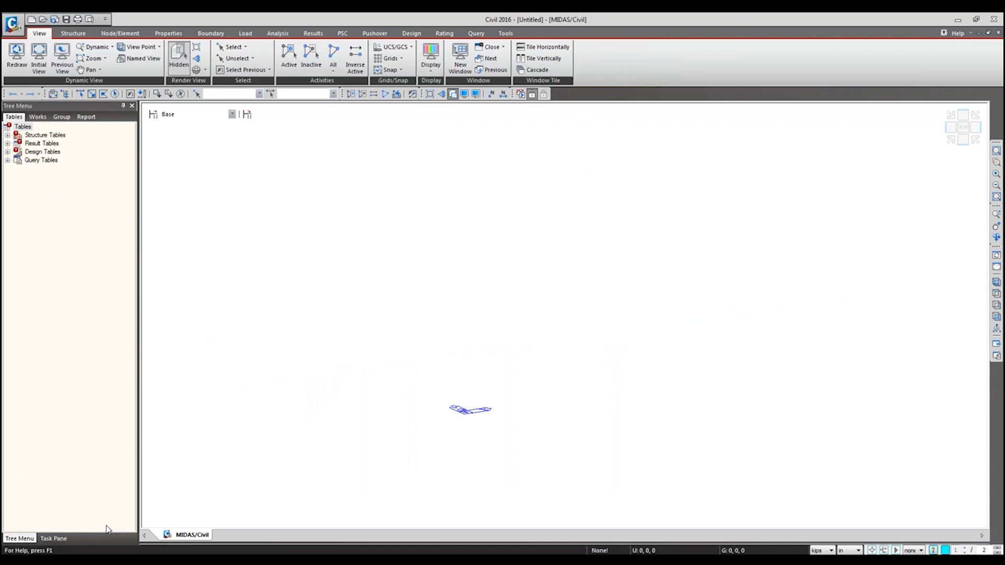
pyautogui.click(73, 35)
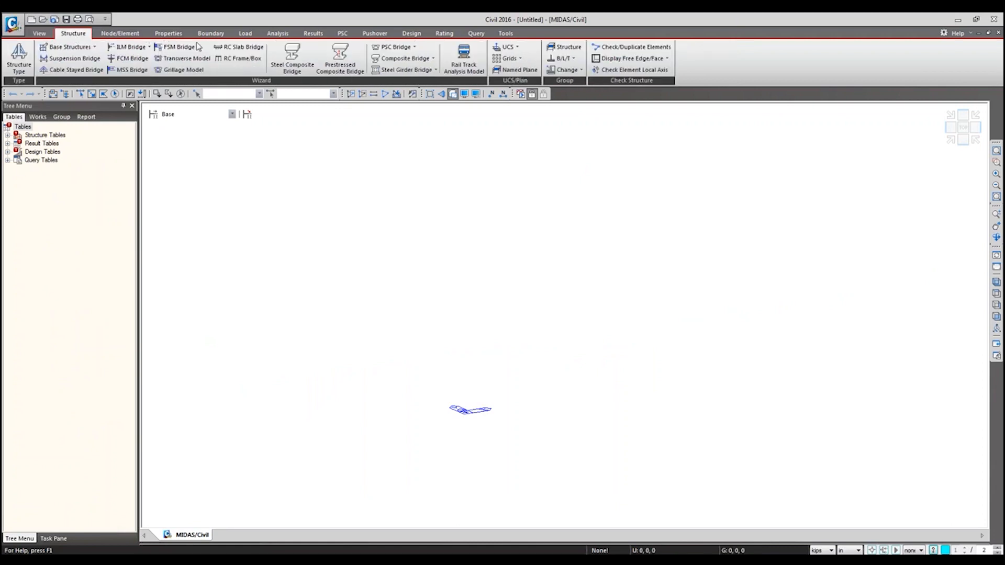
pyautogui.click(337, 61)
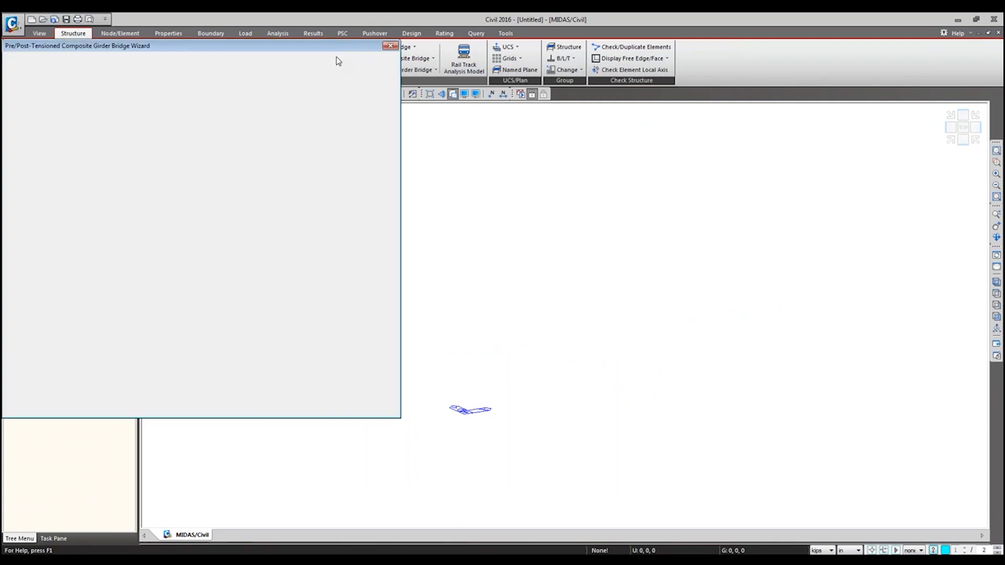
pyautogui.moveTo(316, 48); pyautogui.dragTo(664, 127)
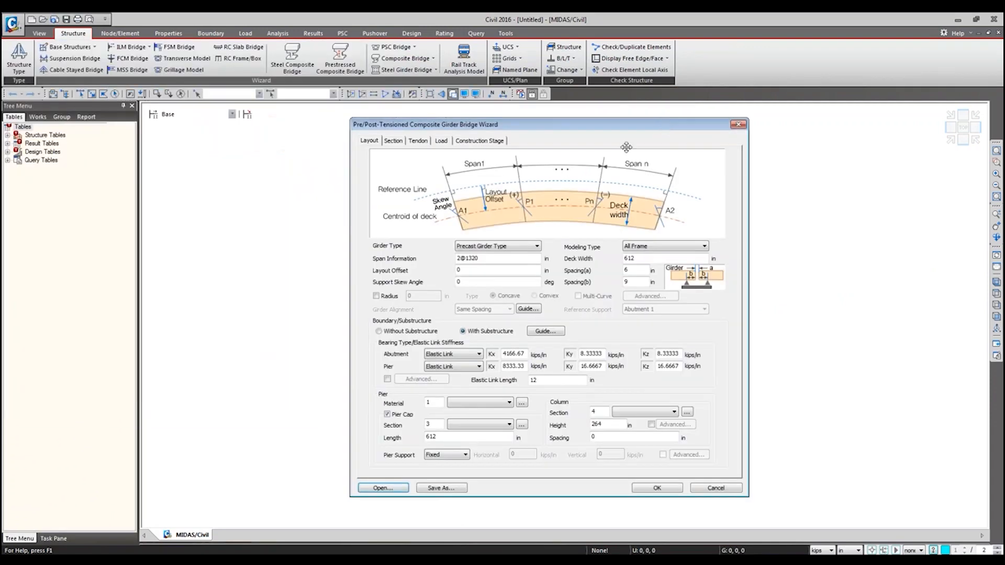
pyautogui.click(508, 403)
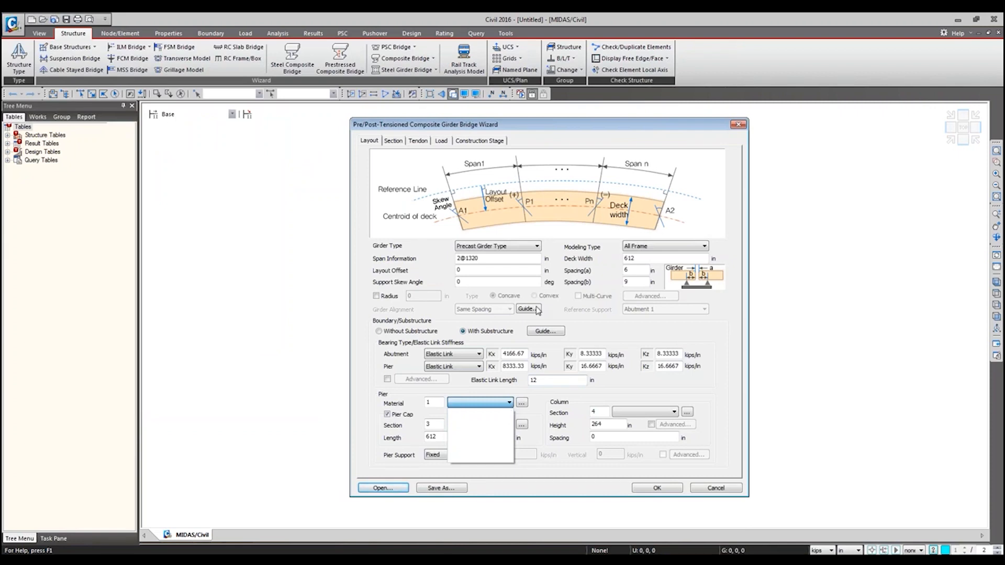
pyautogui.click(553, 405)
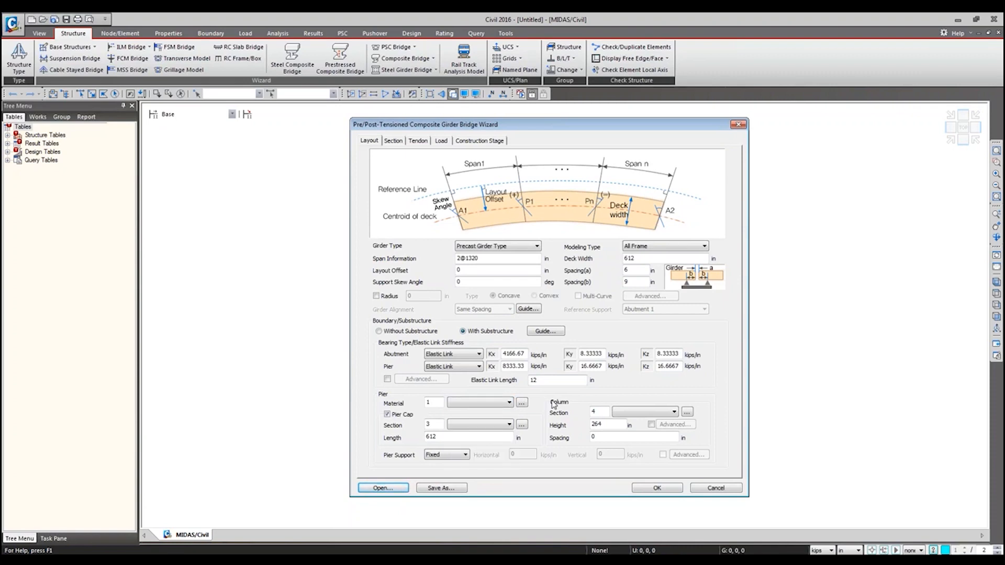
# Step: Import the Girder, Conc and Tendon materials from 0831_precast_2span_demo.mcb, excluding Dummy Material and keeping their IDs
pyautogui.click(522, 406)
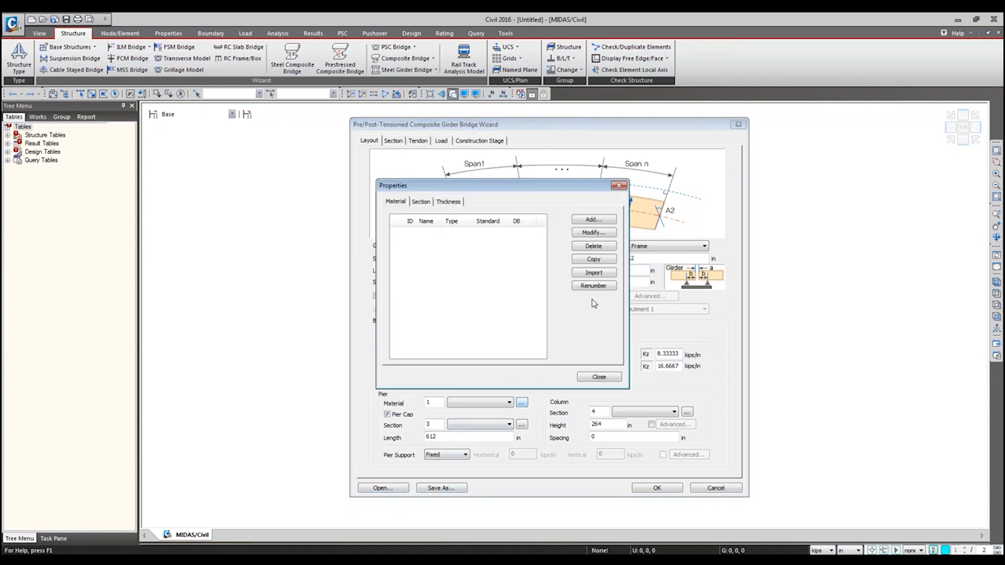
pyautogui.click(594, 273)
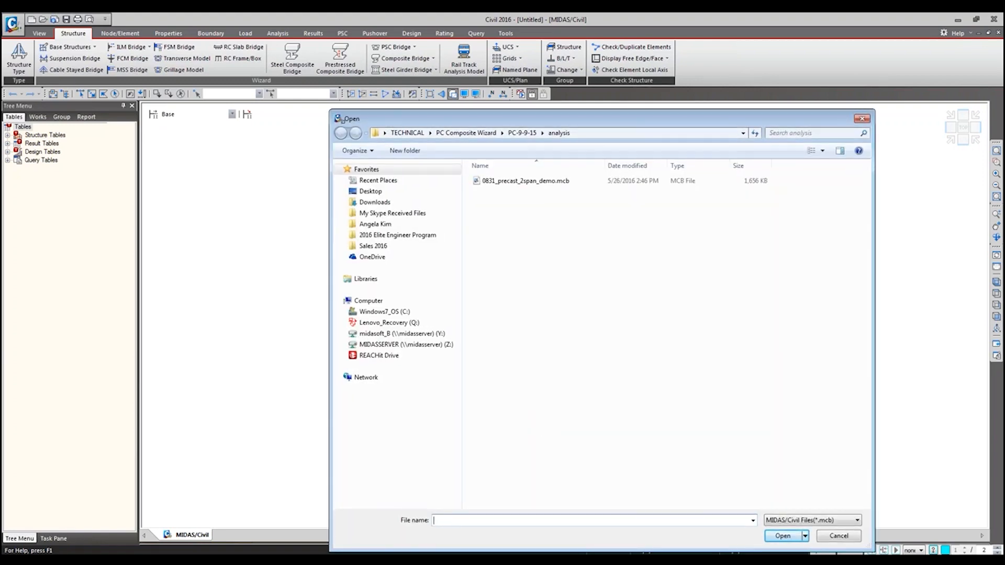
pyautogui.click(568, 309)
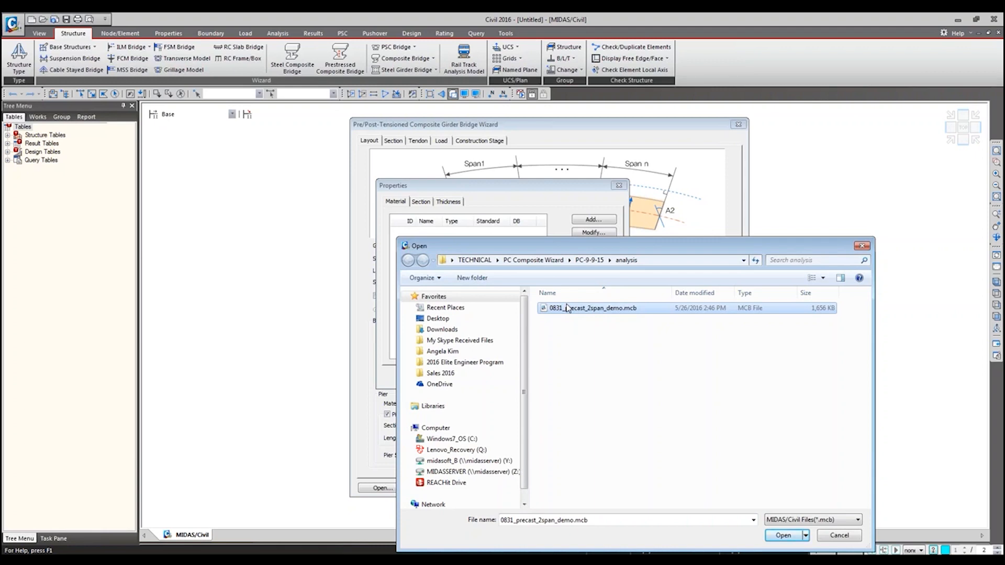
pyautogui.doubleClick(568, 309)
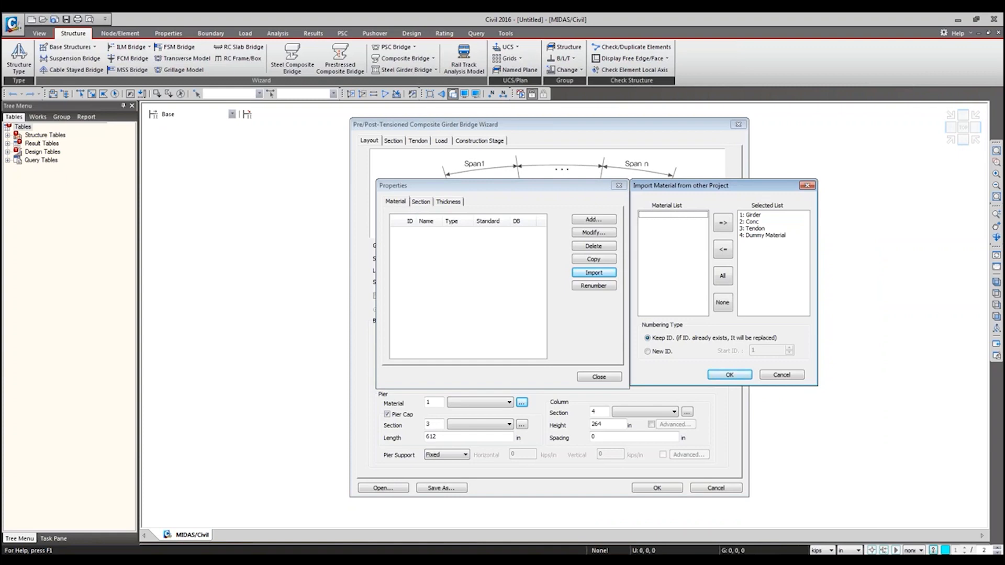
pyautogui.click(761, 235)
pyautogui.click(723, 249)
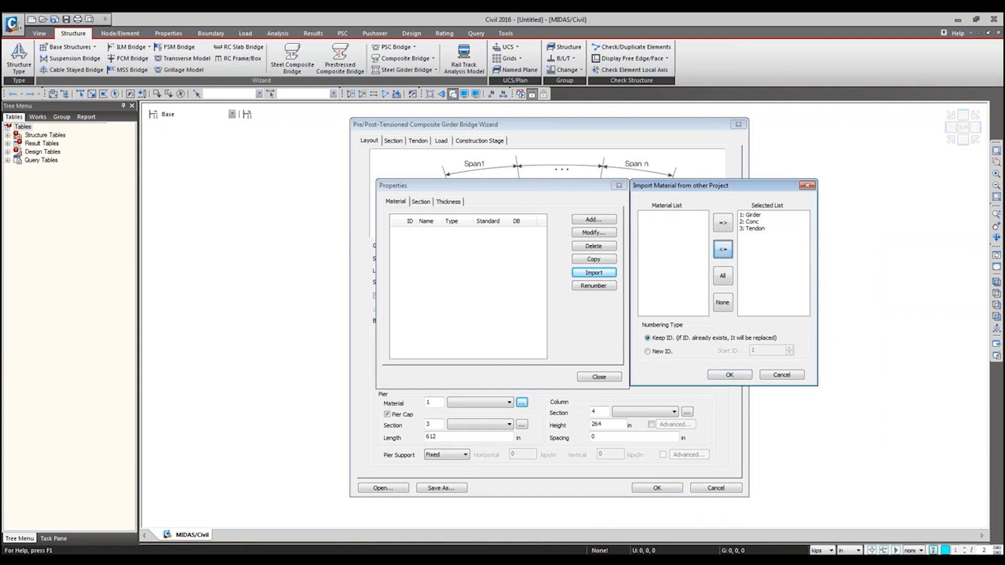
pyautogui.moveTo(753, 216); pyautogui.dragTo(754, 230)
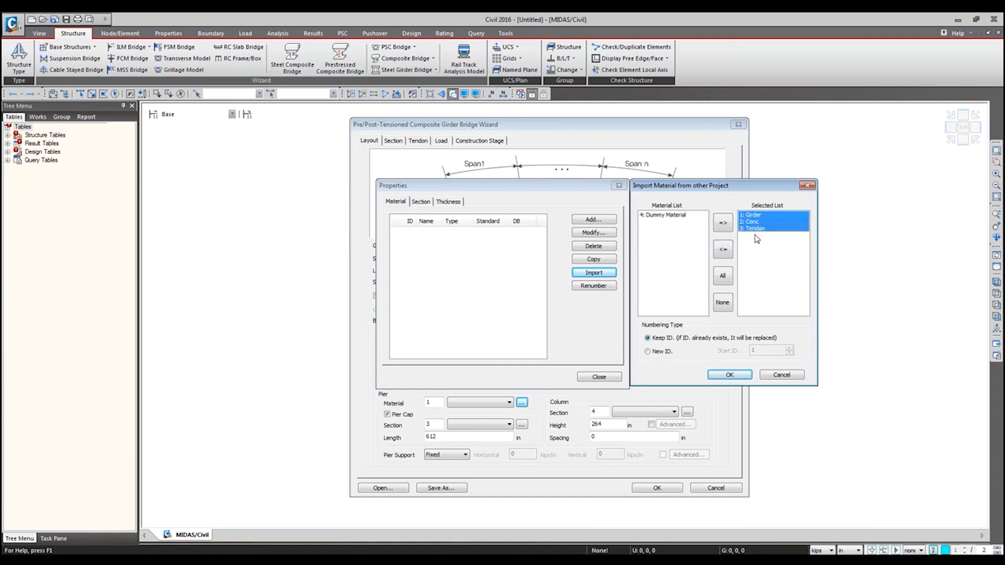
pyautogui.click(729, 374)
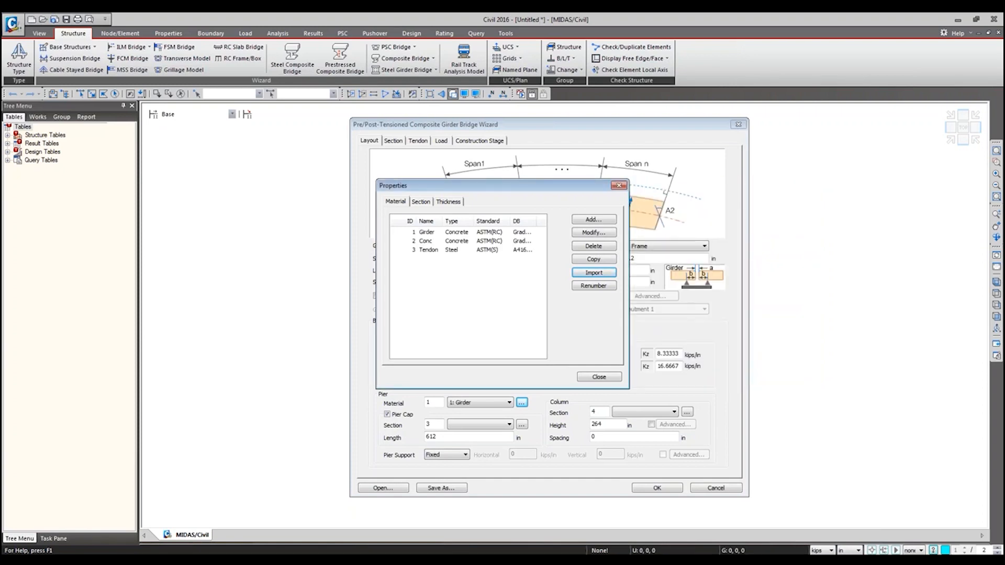
# Step: Import sections 1 to 8 from 0831_precast_2span_demo.mcb, excluding Comp_Precast_1 and both GirderWizRectangle sections, and close the properties
pyautogui.click(422, 202)
pyautogui.click(593, 273)
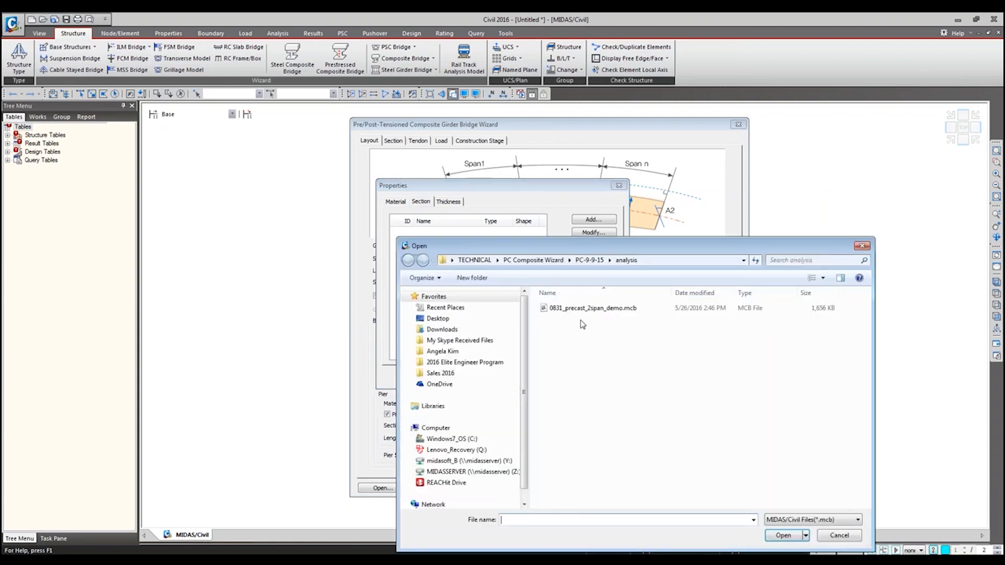
pyautogui.click(587, 308)
pyautogui.doubleClick(587, 309)
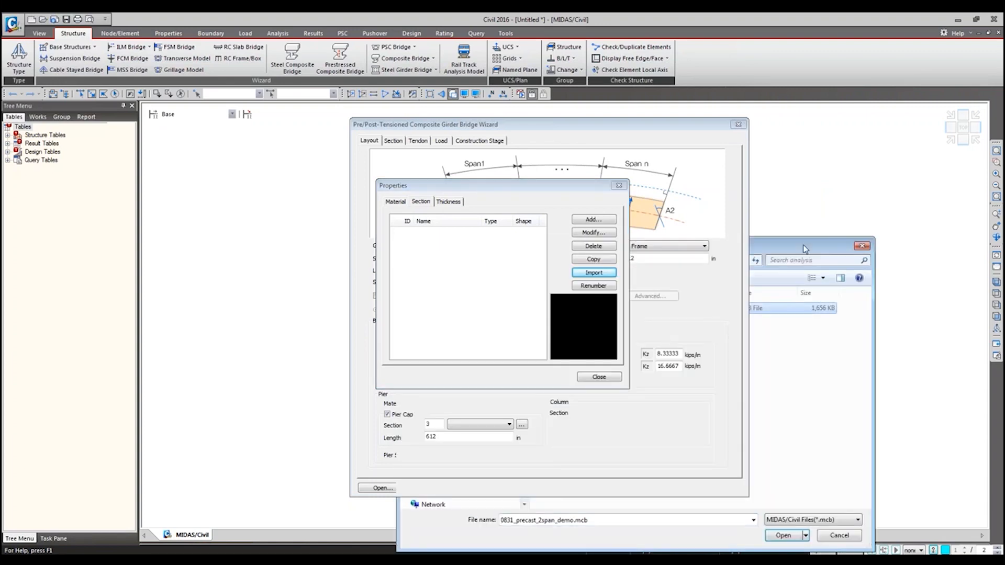
pyautogui.moveTo(766, 219); pyautogui.dragTo(785, 287)
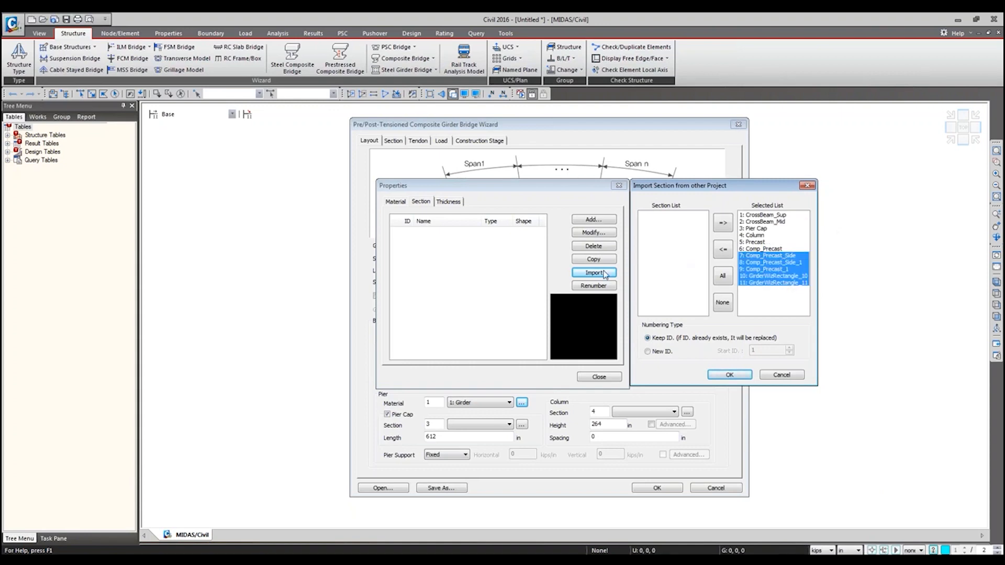
pyautogui.moveTo(778, 267); pyautogui.dragTo(776, 281)
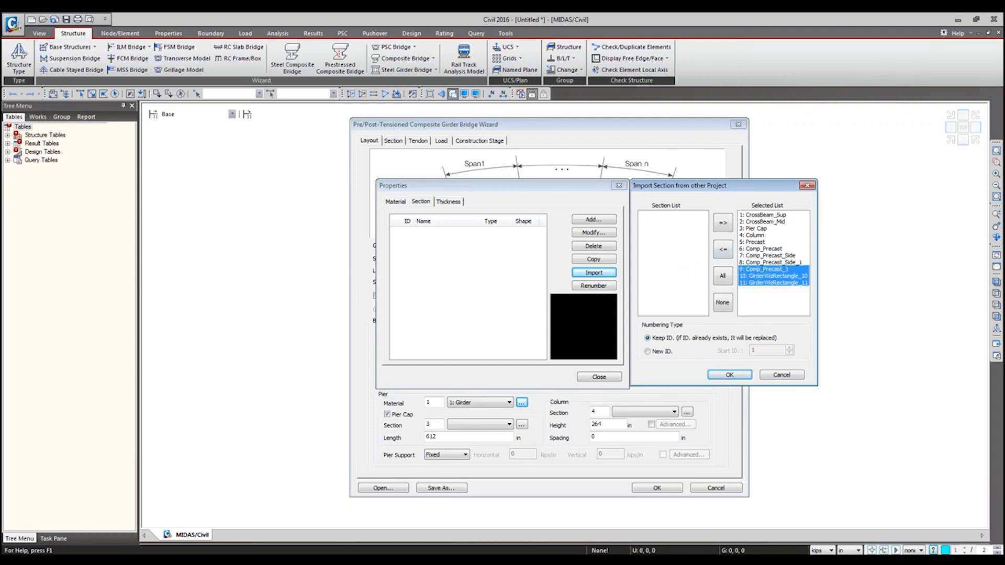
pyautogui.click(723, 250)
pyautogui.click(729, 375)
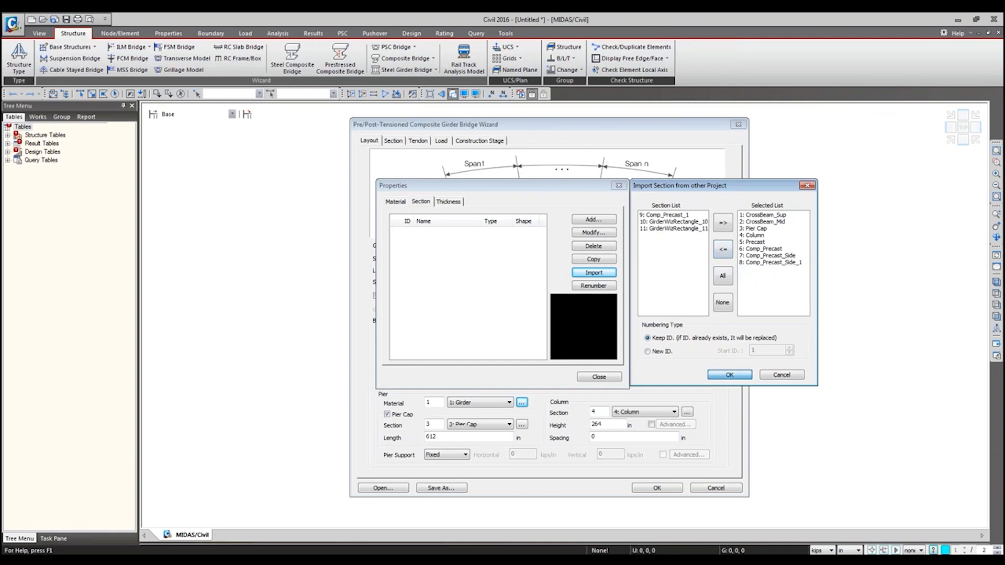
pyautogui.click(600, 377)
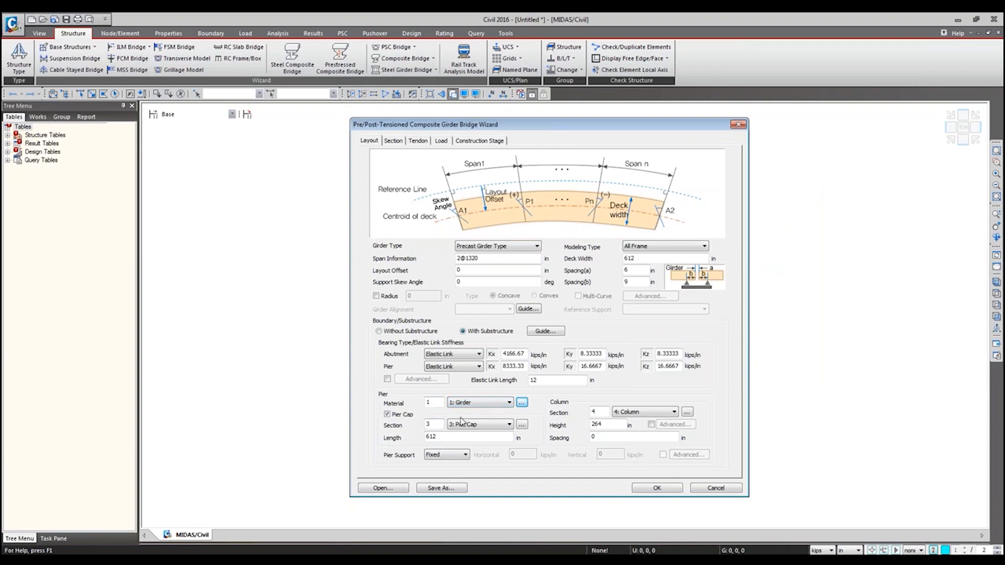
# Step: Load the saved wizard data file 0831_precast_2span.wzd from the PC-9-9-15 folder into the bridge wizard
pyautogui.click(385, 488)
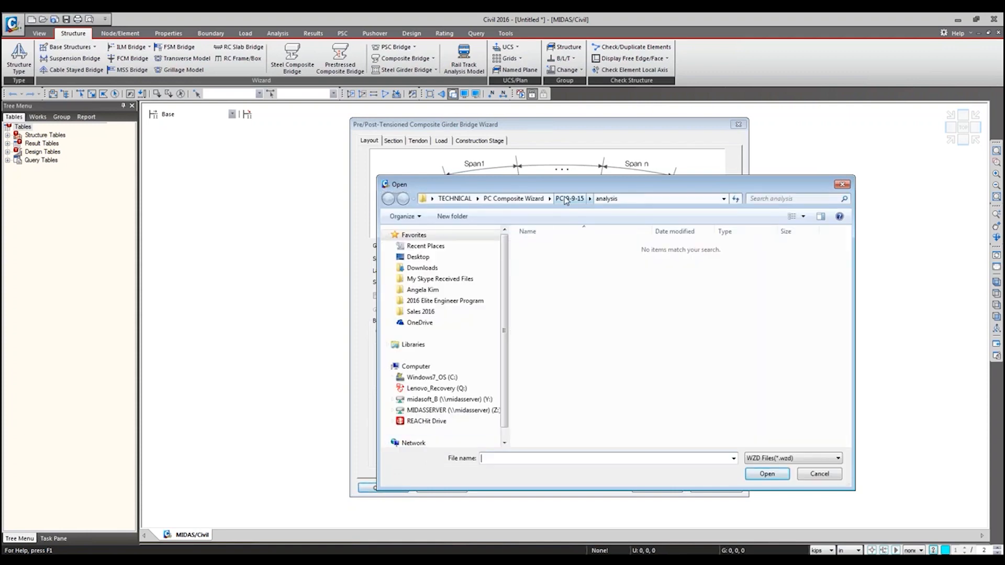
pyautogui.click(567, 199)
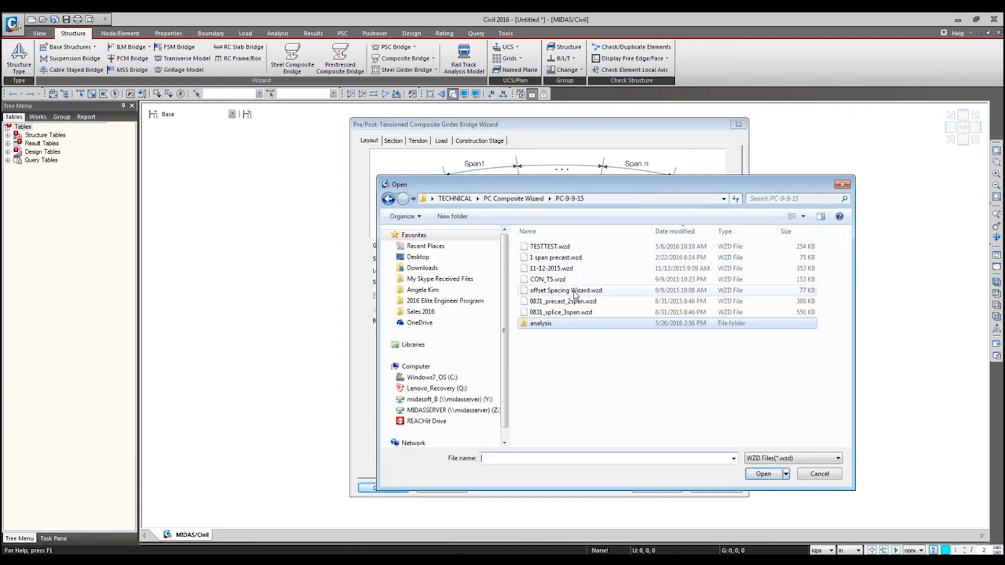
pyautogui.click(577, 303)
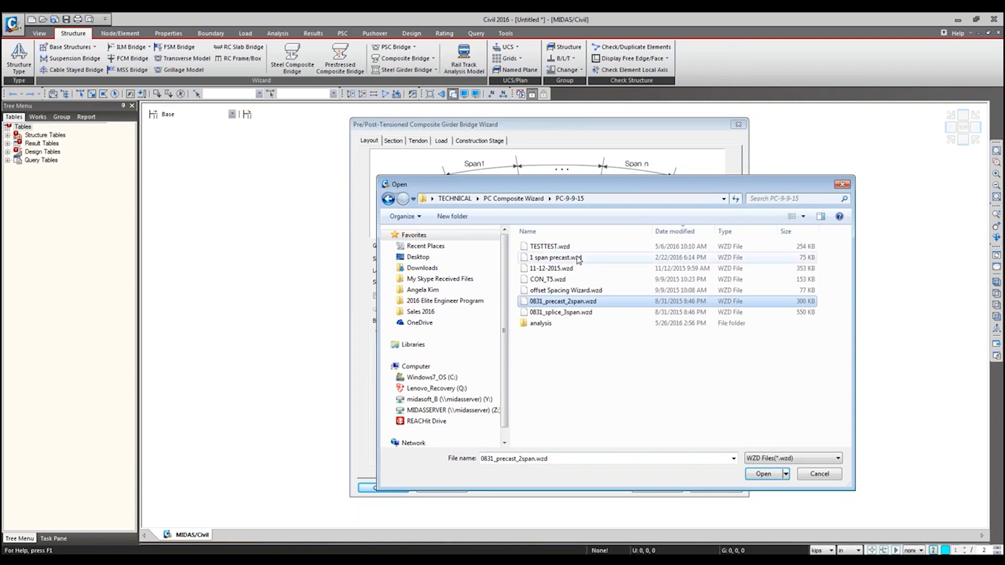
pyautogui.press('Return')
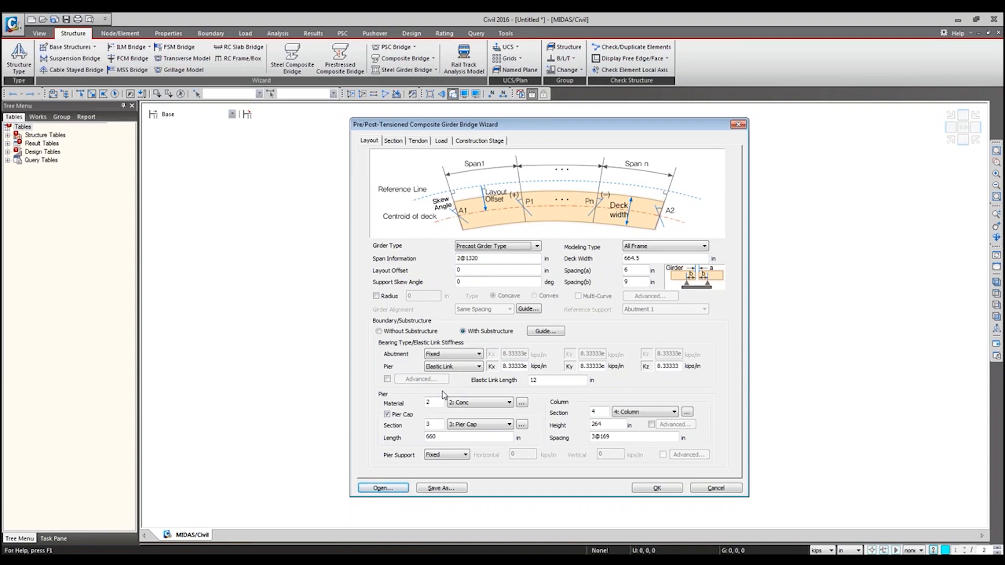
# Step: Edit the Conc material from the pier's material properties and choose its concrete grade from the ASTM(RC) database
pyautogui.click(522, 403)
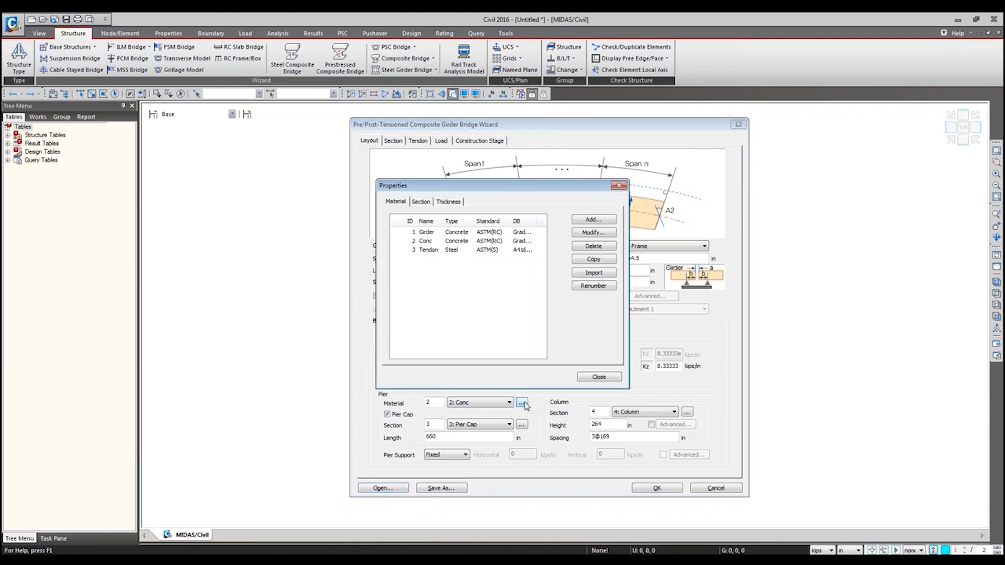
pyautogui.click(474, 241)
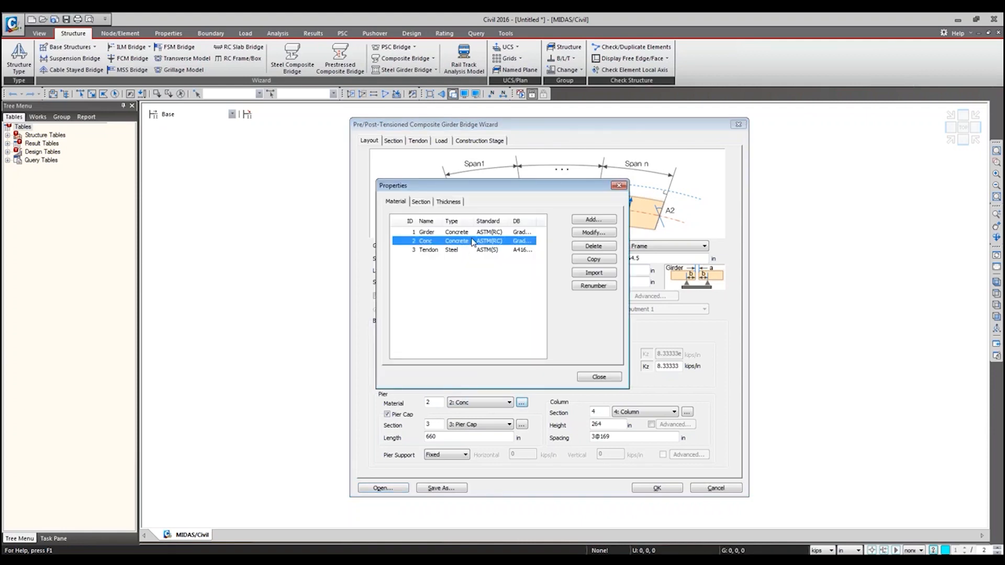
pyautogui.doubleClick(473, 242)
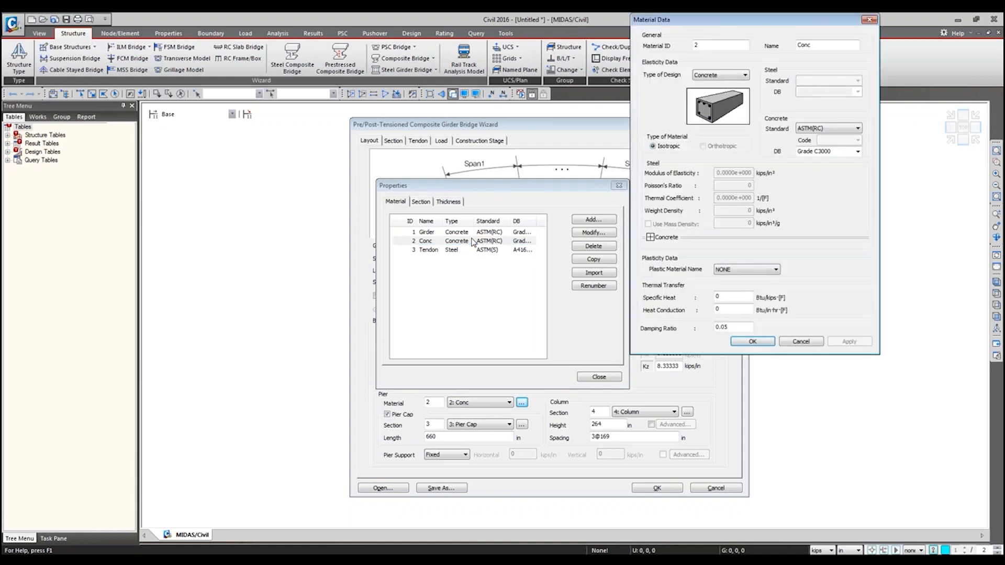
pyautogui.click(857, 152)
pyautogui.click(842, 175)
pyautogui.click(752, 341)
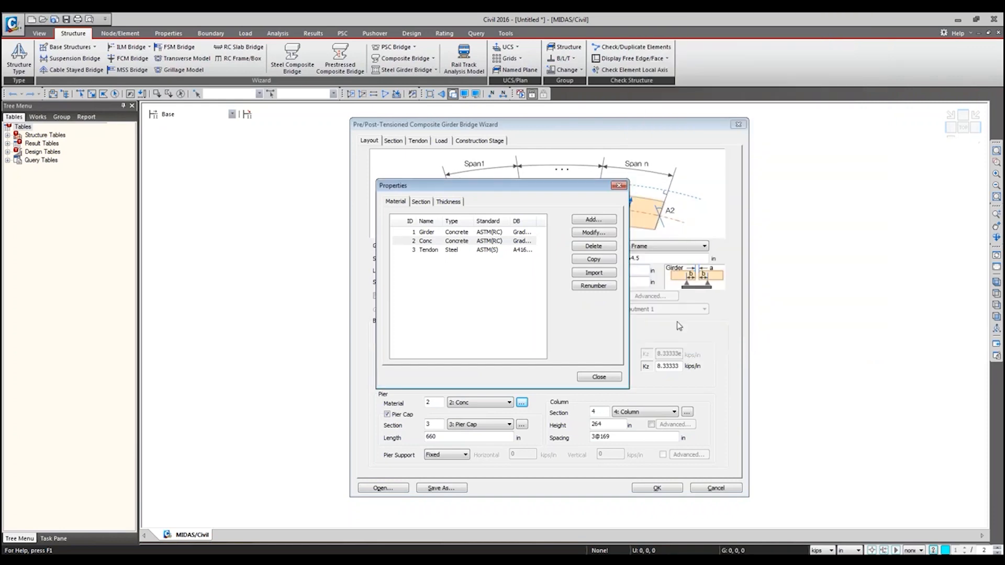
# Step: Examine the imported section list and preview the Precast section, and close the properties
pyautogui.click(420, 201)
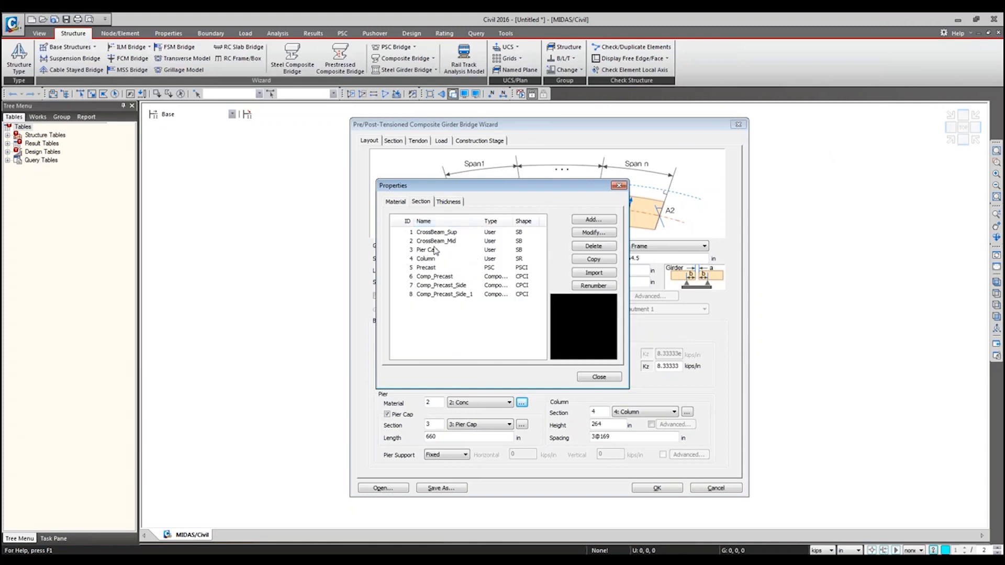
pyautogui.click(432, 269)
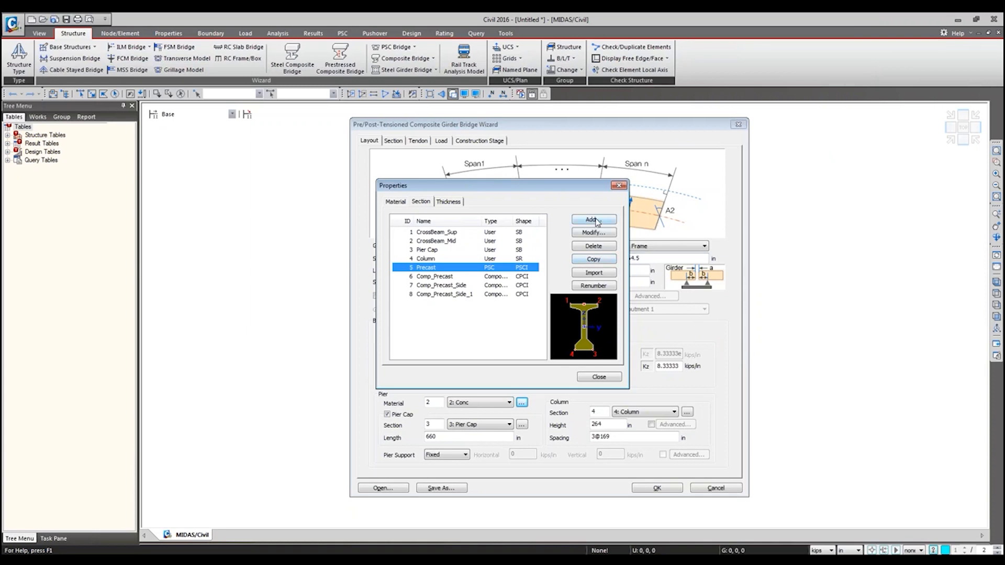
pyautogui.click(619, 186)
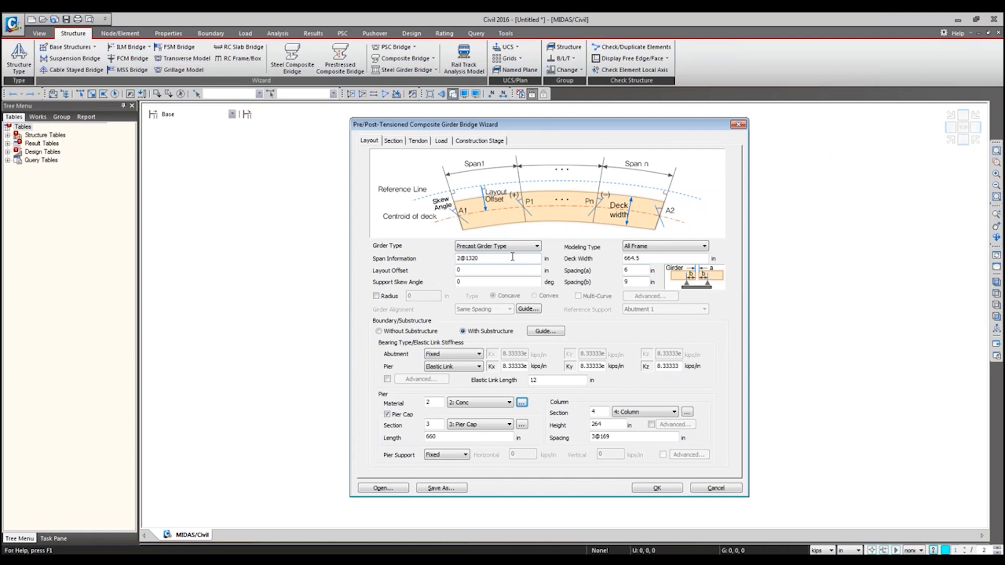
# Step: Review the wizard's girder section settings and the 0831_precast_2span_demo model, returning to the wizard's layout settings
pyautogui.click(400, 141)
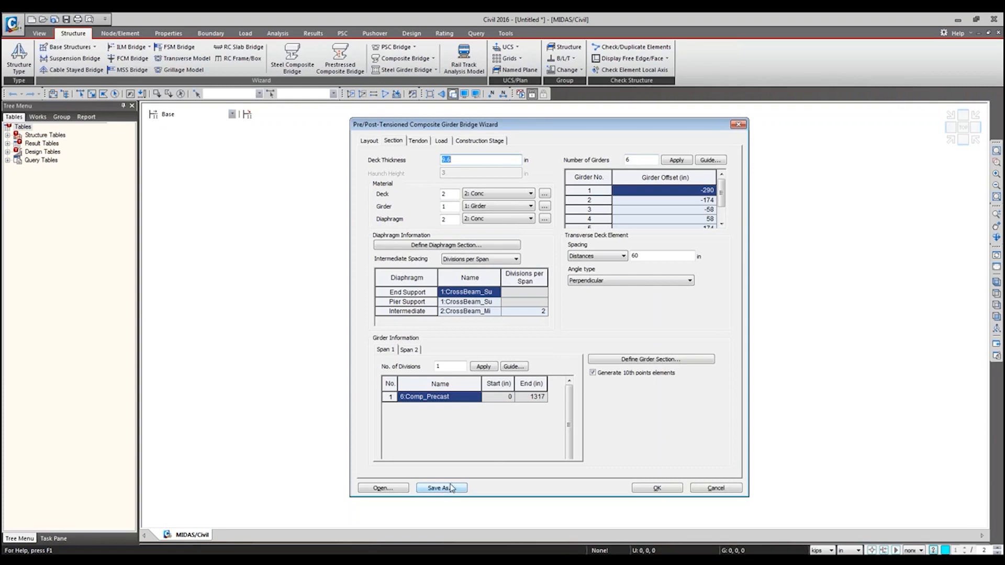
pyautogui.click(371, 142)
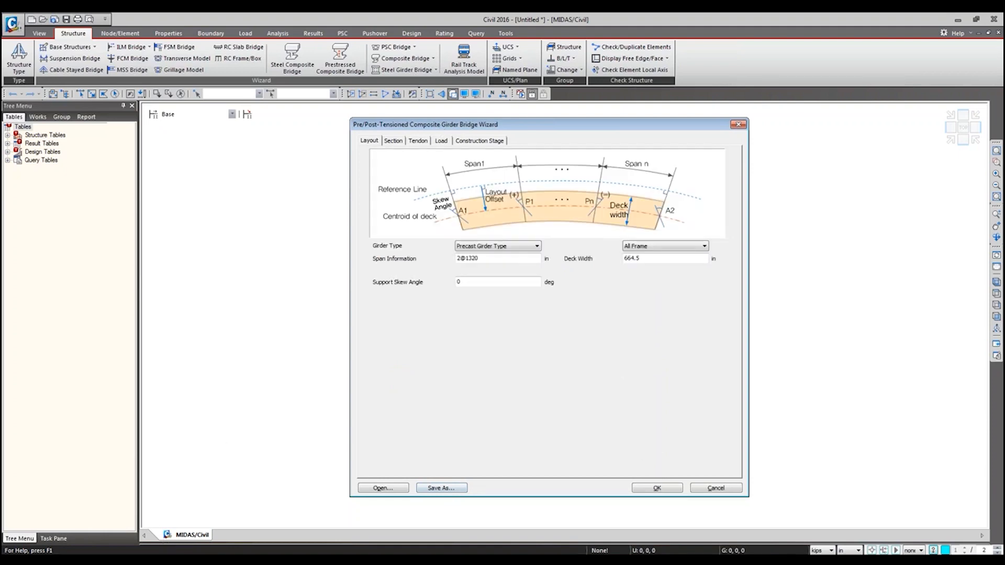
pyautogui.click(123, 560)
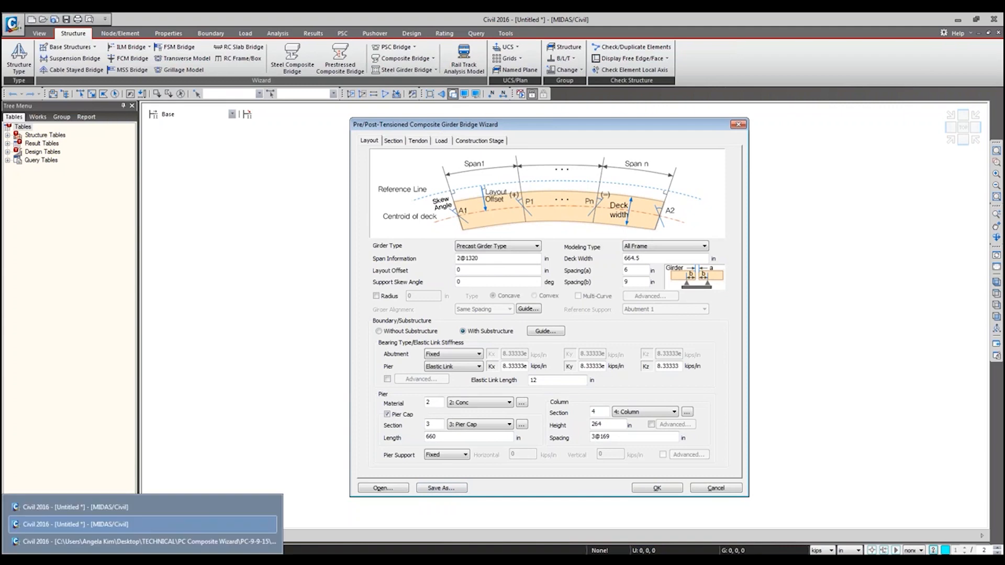
pyautogui.click(124, 542)
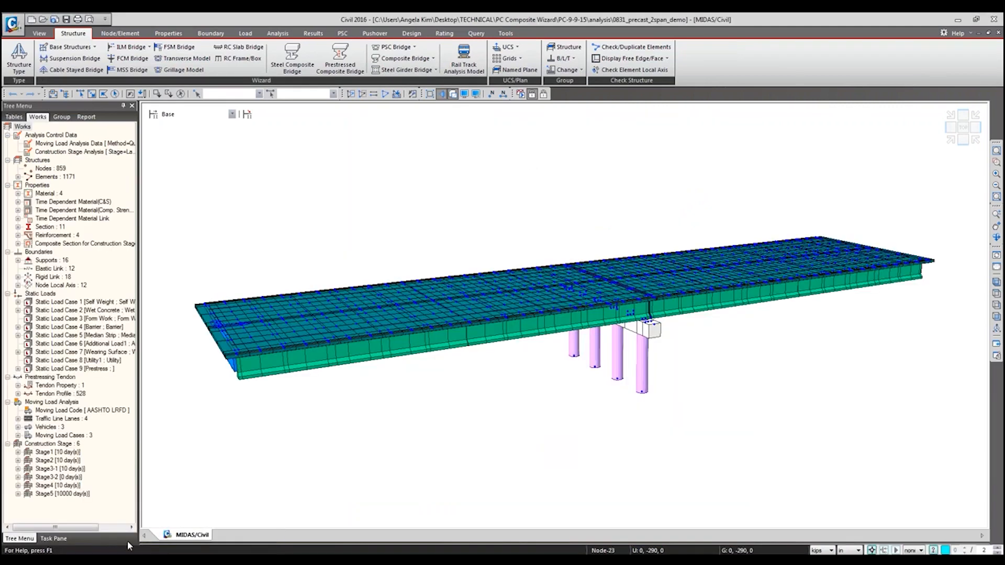
pyautogui.hotkey('alt', 'Tab')
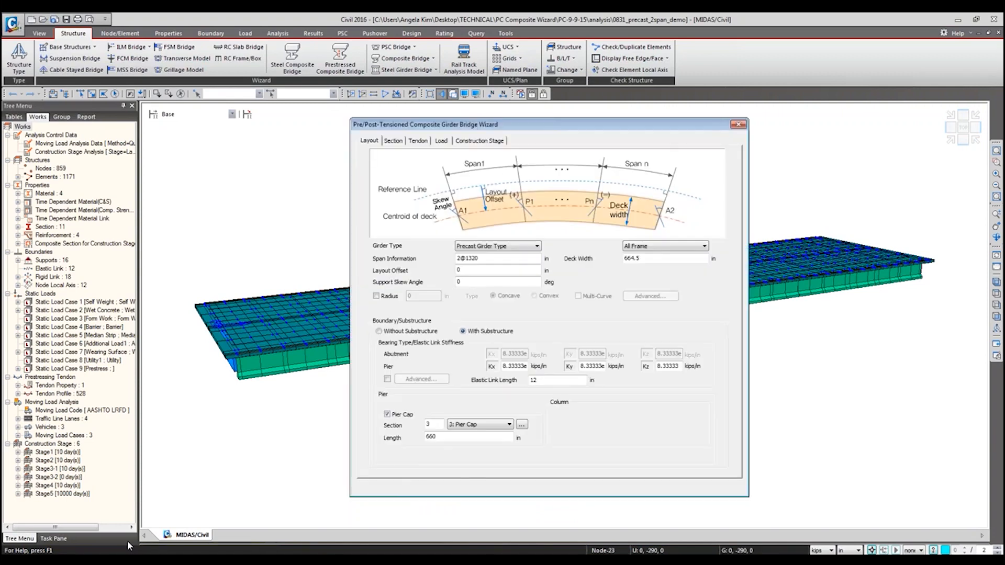
# Step: Change the bridge layout to a single 1320 in span without substructure
pyautogui.doubleClick(486, 258)
pyautogui.write('1320')
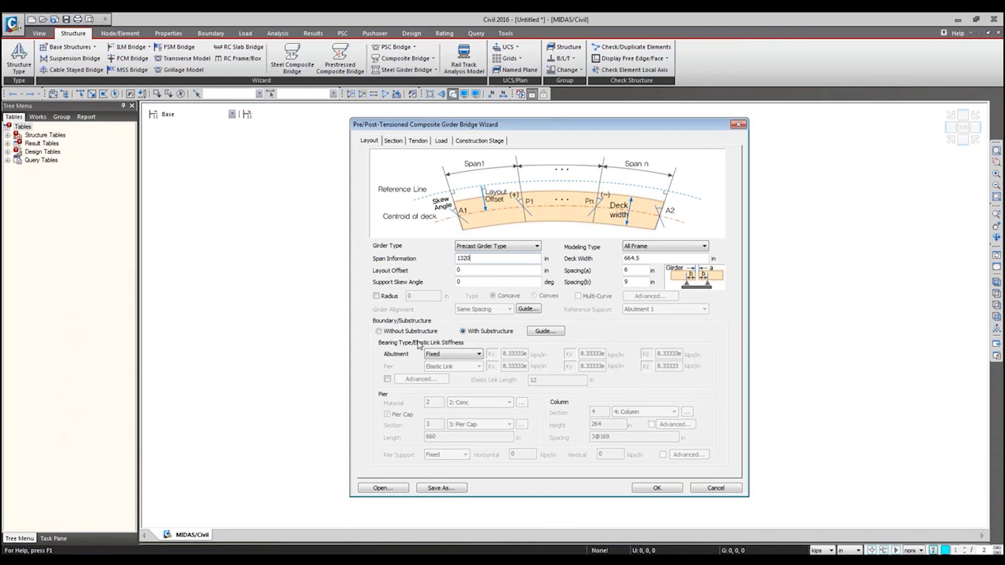
pyautogui.click(404, 332)
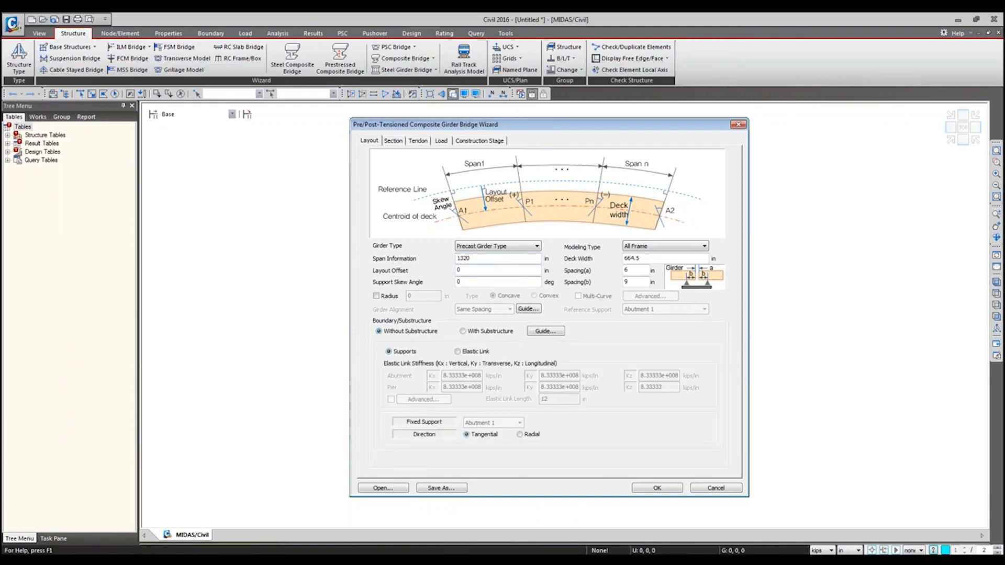
pyautogui.click(477, 258)
# Step: Save the wizard data as "1 span wizard"
pyautogui.click(441, 488)
pyautogui.write('1 span wizard')
pyautogui.press('Return')
# Step: Assign 6:Comp_Precast as the Span 1 girder section and load a saved wizard data file
pyautogui.click(425, 141)
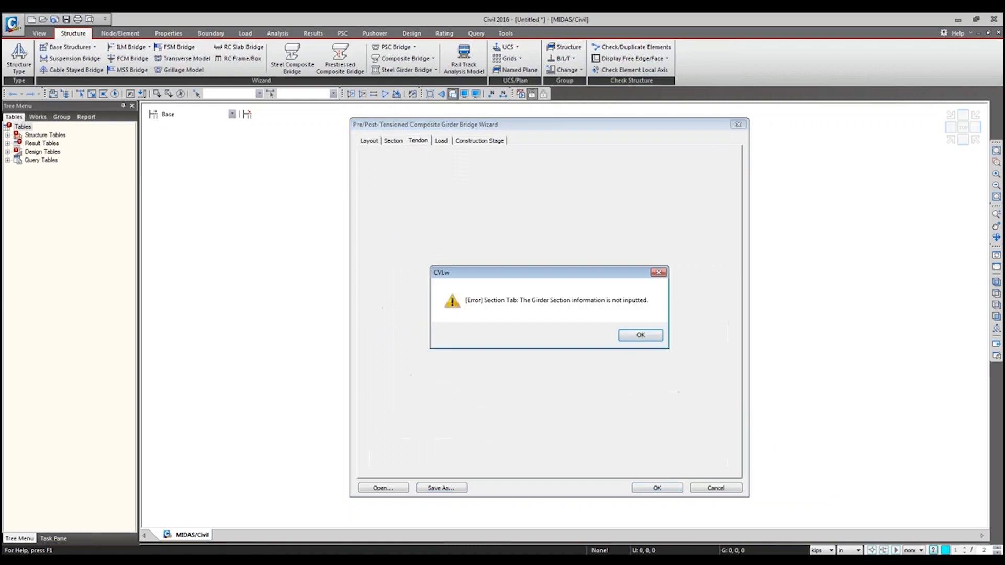
pyautogui.click(640, 336)
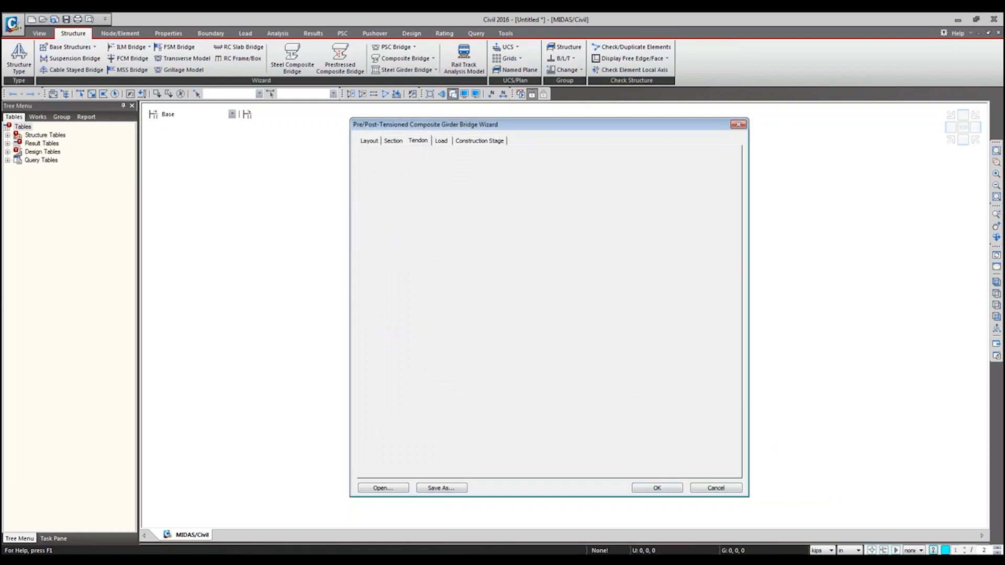
pyautogui.click(392, 140)
pyautogui.click(479, 398)
pyautogui.click(477, 398)
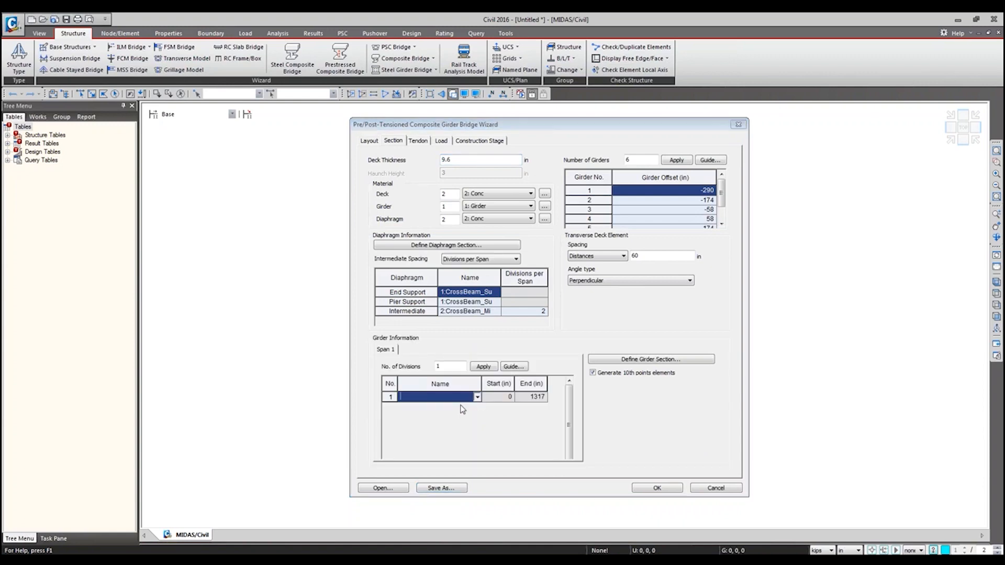
pyautogui.click(460, 408)
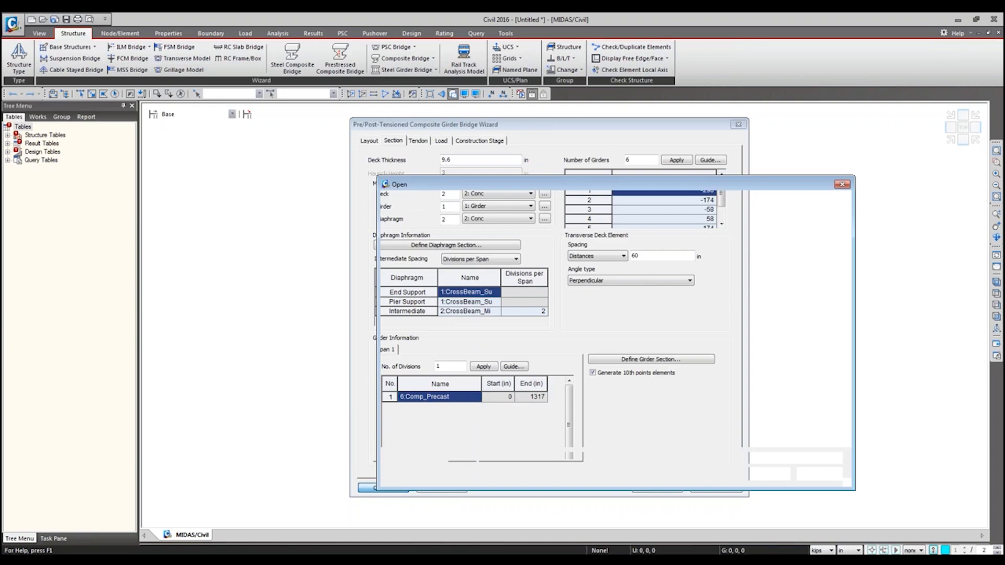
pyautogui.doubleClick(555, 247)
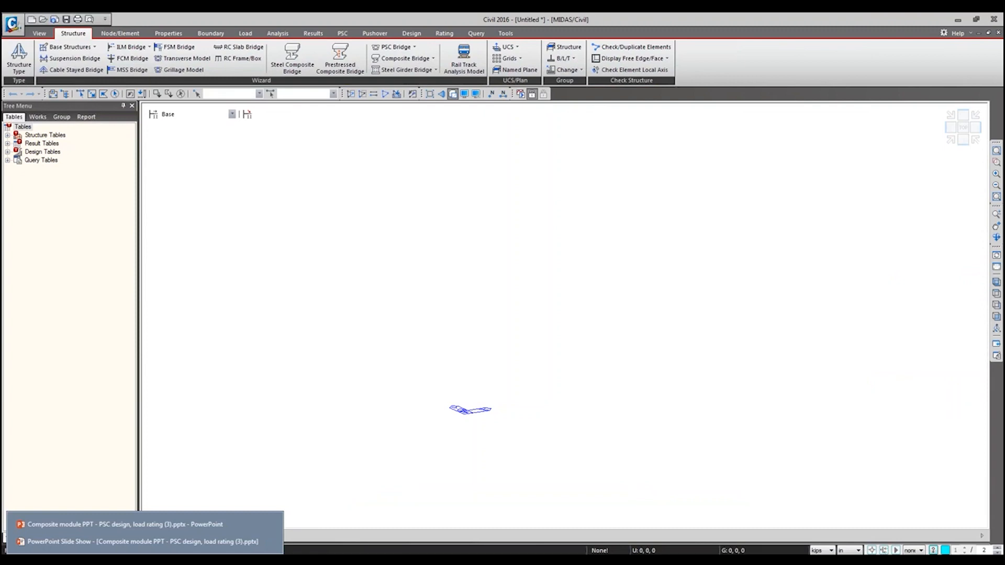
# Step: View the 0831_precast_2span_demo model, and try to generate the single-span bridge from the wizard in the untitled project
pyautogui.moveTo(99, 561)
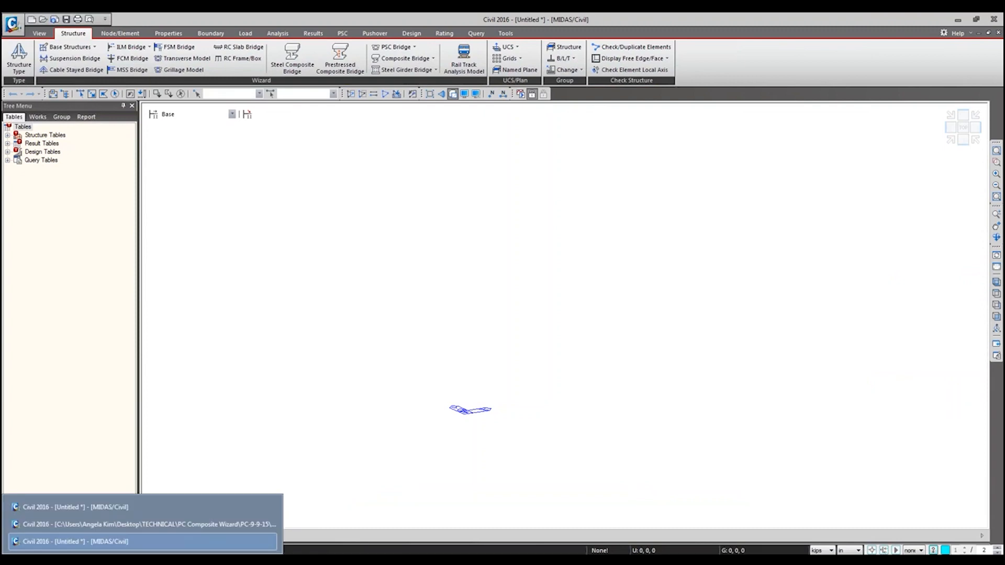
pyautogui.click(98, 525)
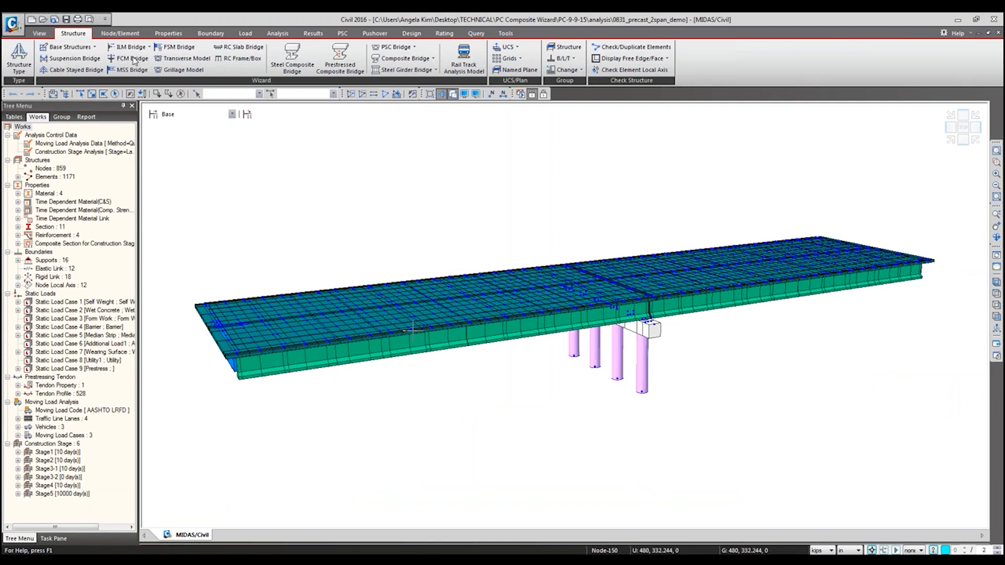
pyautogui.moveTo(100, 561)
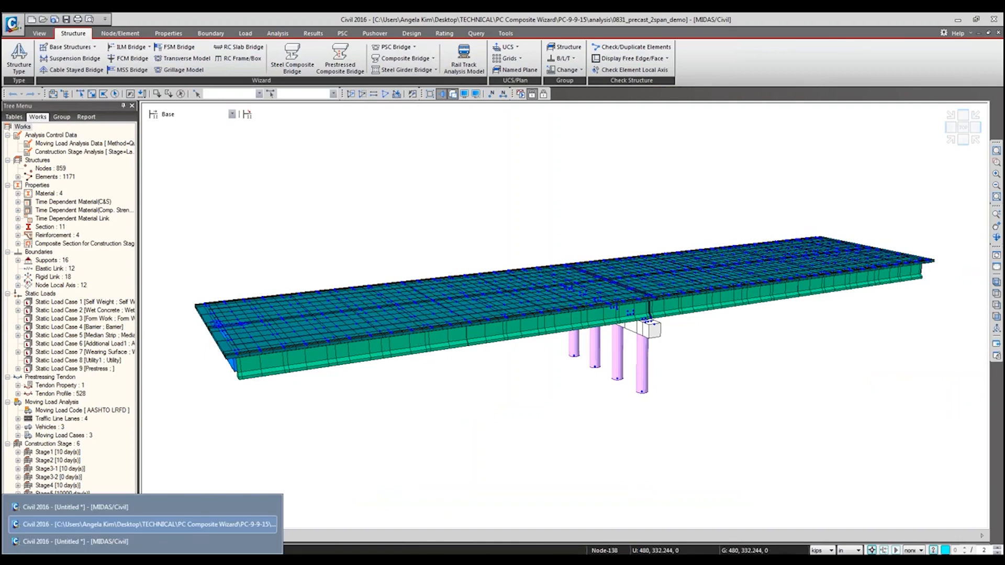
pyautogui.click(96, 543)
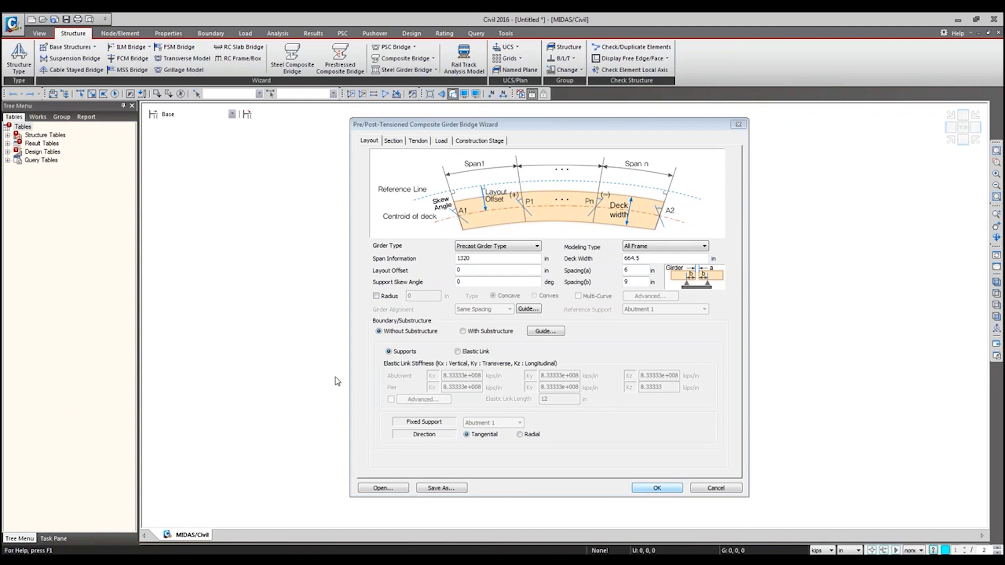
pyautogui.click(660, 489)
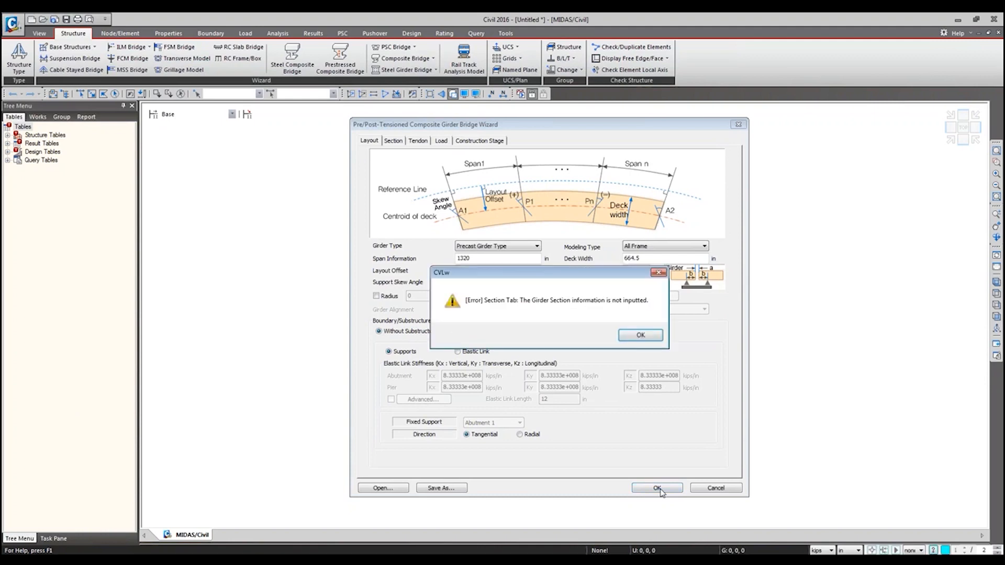
pyautogui.click(636, 335)
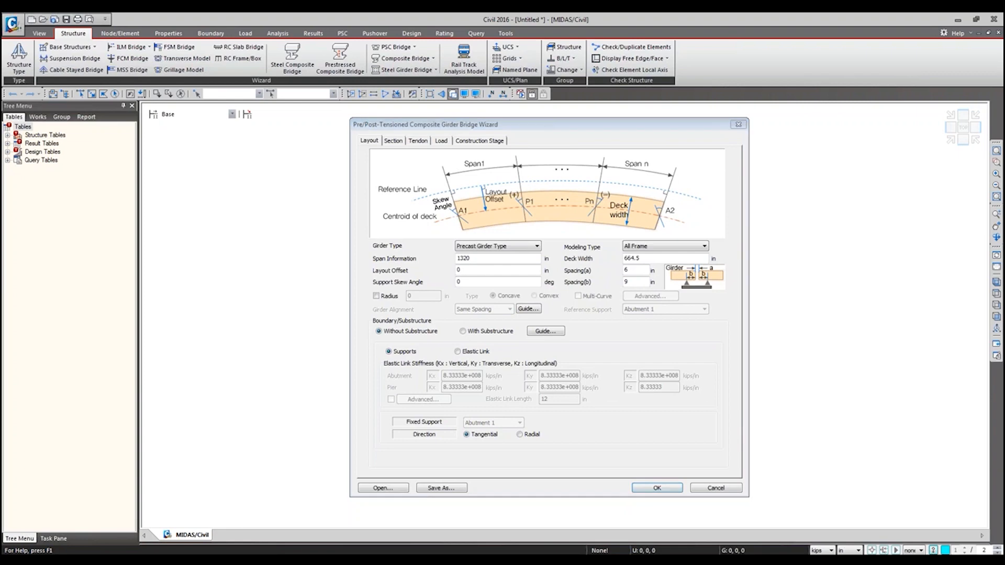
# Step: In the 0831_precast_2span_demo model, try to add a static load case named Temperature of type Temperature (T)
pyautogui.click(99, 521)
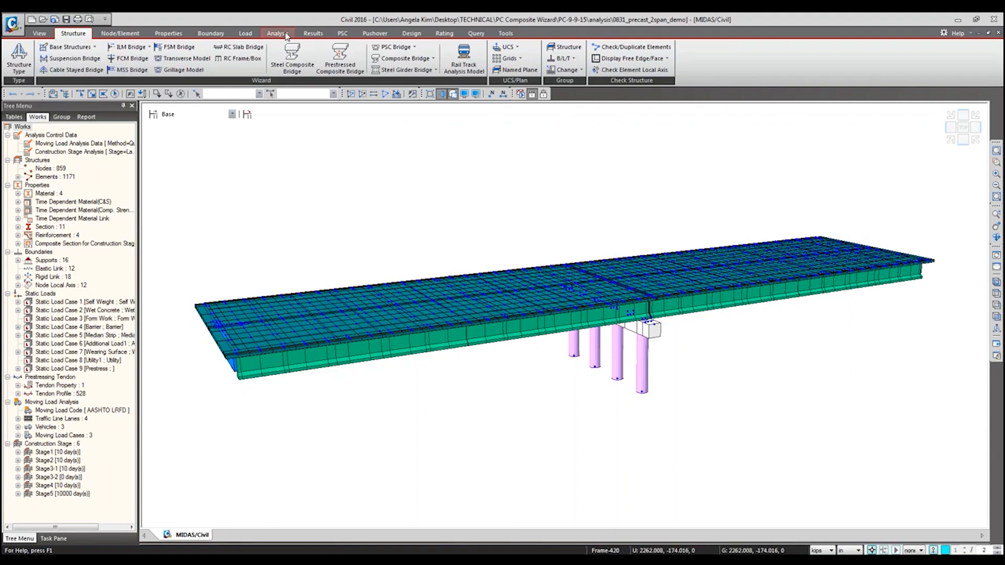
pyautogui.click(253, 36)
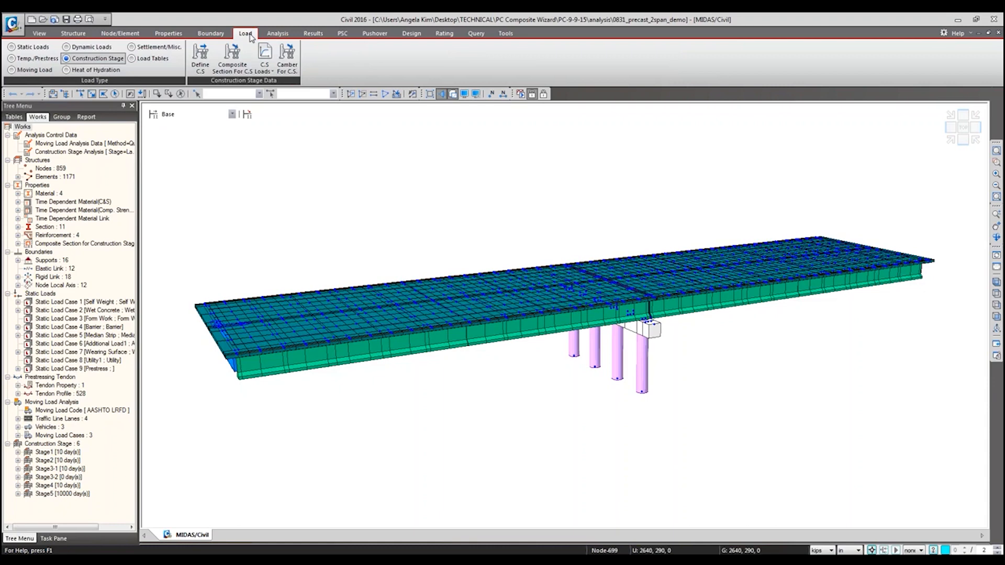
pyautogui.click(40, 49)
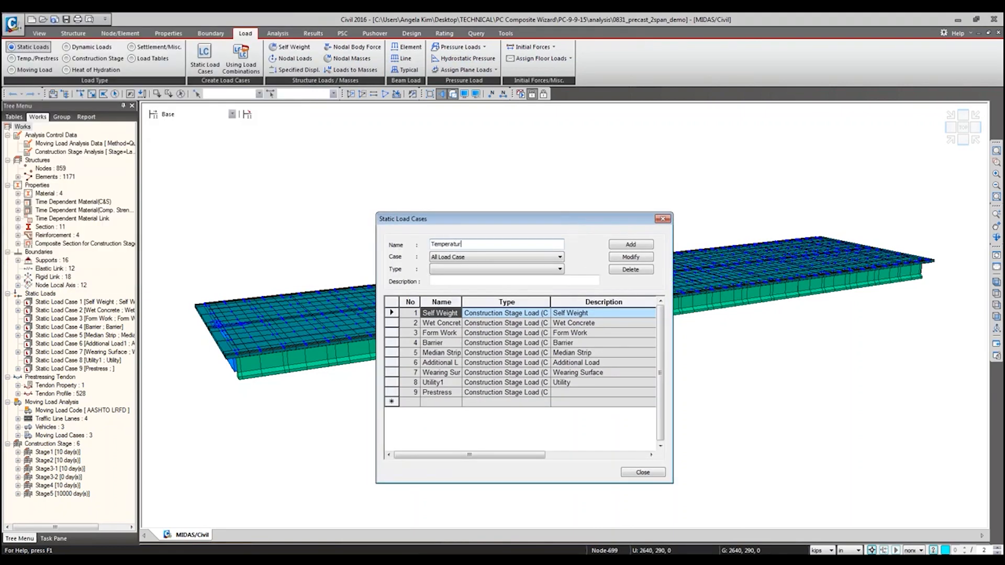
pyautogui.click(502, 269)
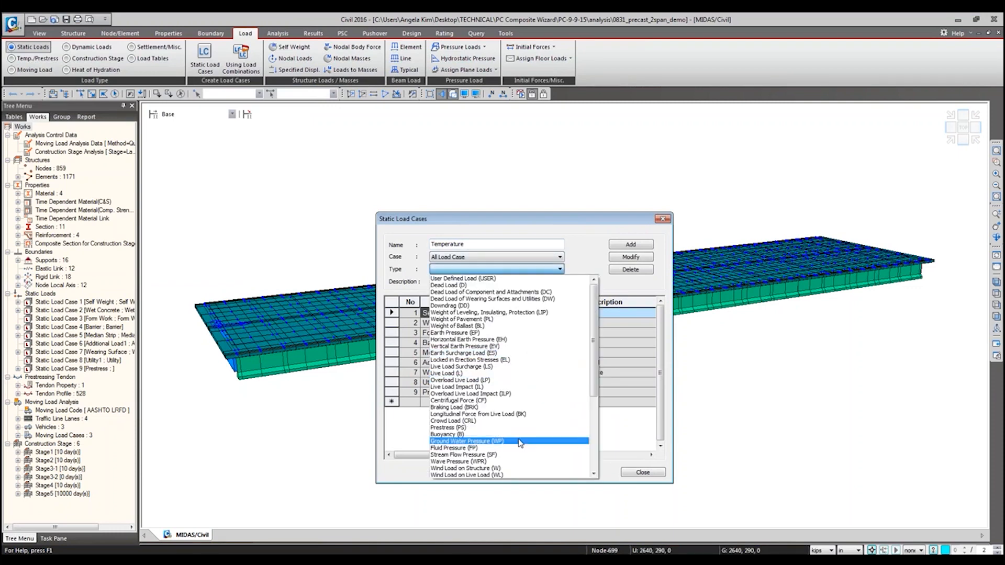
pyautogui.scroll(-2, 520, 442)
pyautogui.click(480, 475)
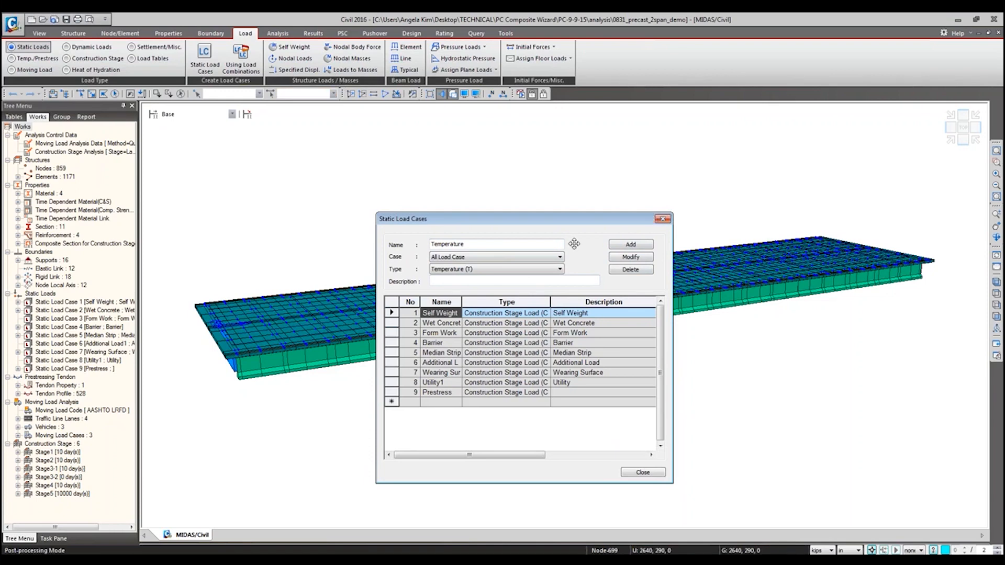
pyautogui.click(529, 243)
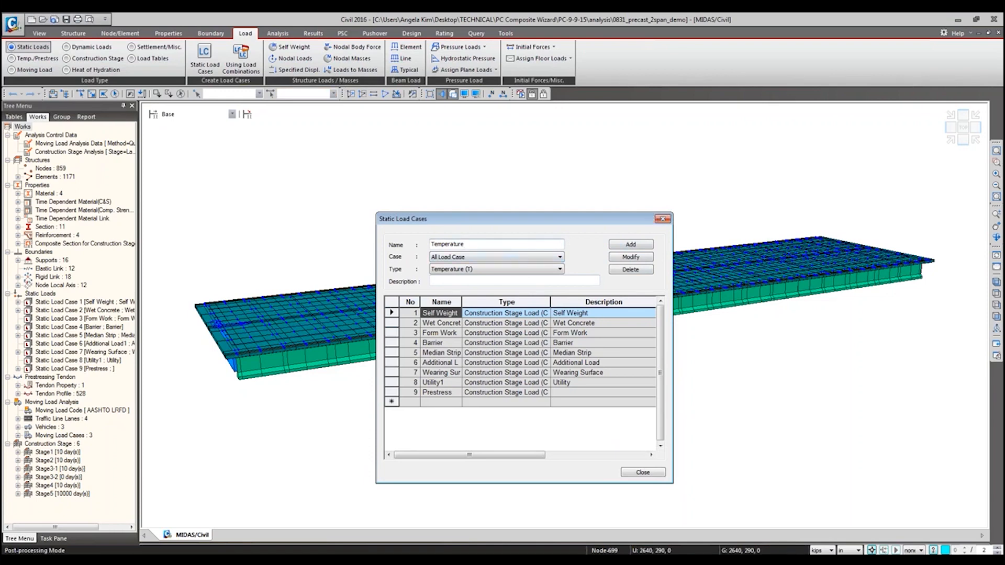
pyautogui.click(662, 220)
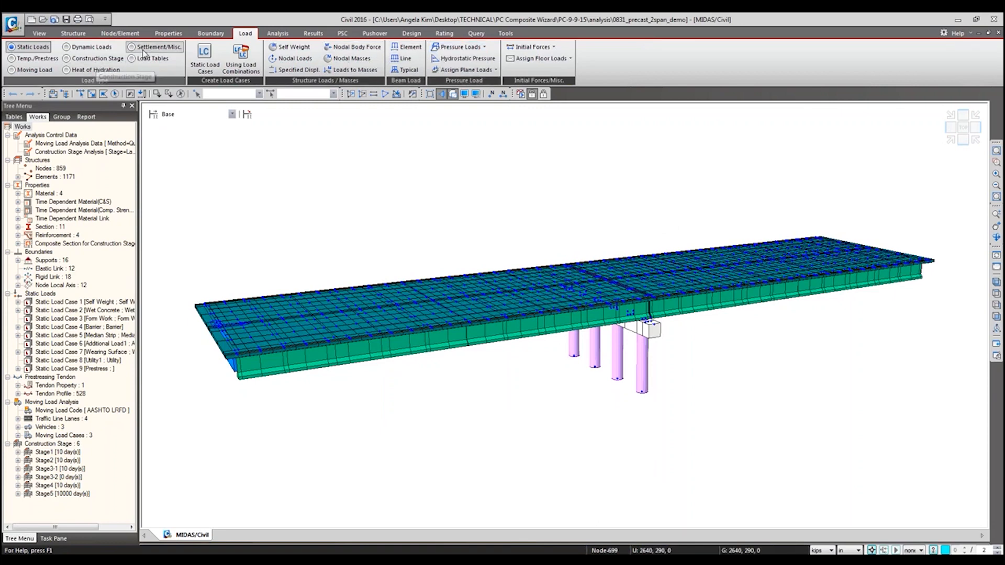
# Step: Examine the System Temperature load form and its available load cases, then close it without adding a load
pyautogui.click(34, 58)
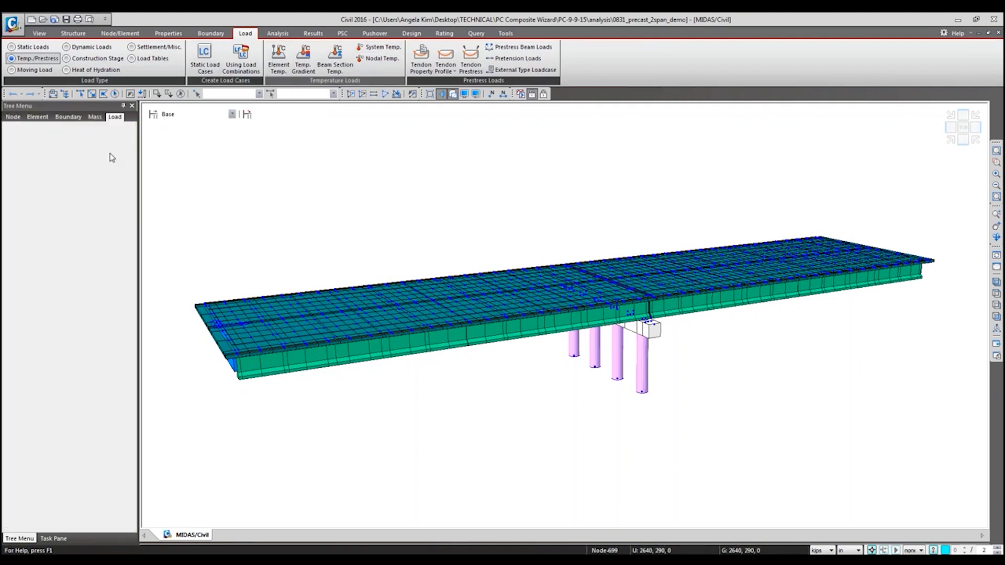
pyautogui.click(62, 158)
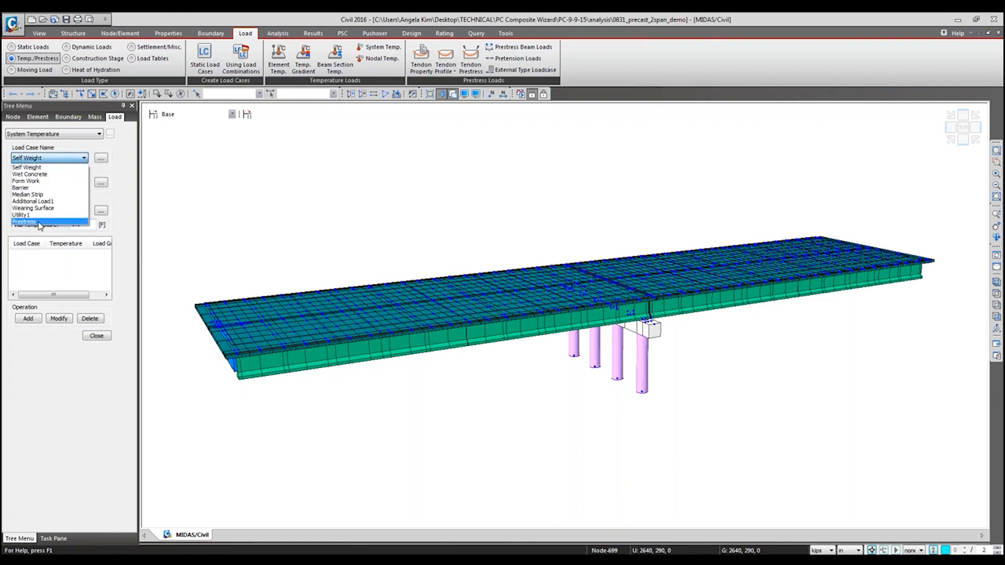
pyautogui.click(102, 171)
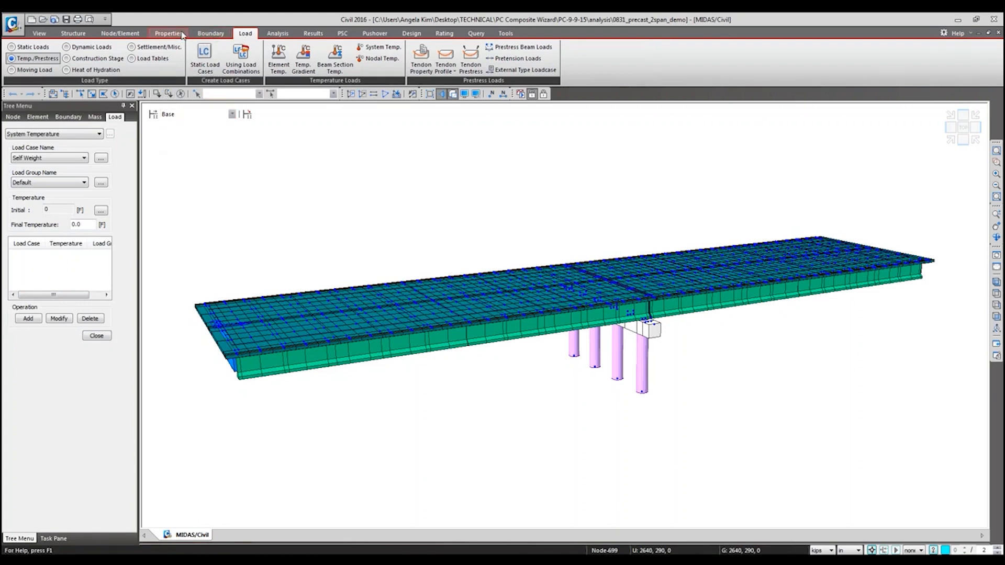
pyautogui.click(97, 337)
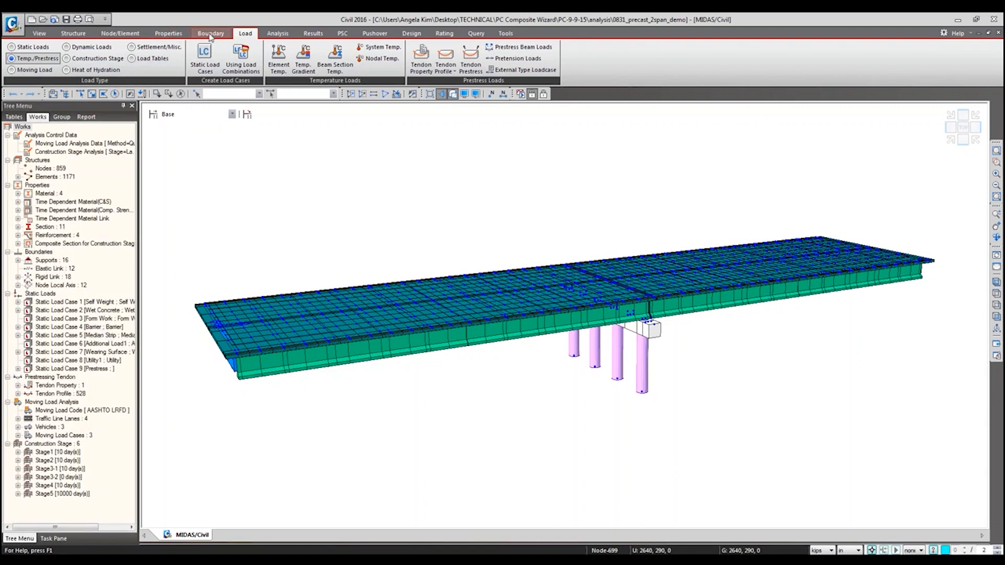
# Step: Expand the Self Weight and Wet Concrete load cases and display the Wet Concrete element beam loads on the model
pyautogui.doubleClick(90, 303)
pyautogui.click(88, 319)
pyautogui.doubleClick(88, 321)
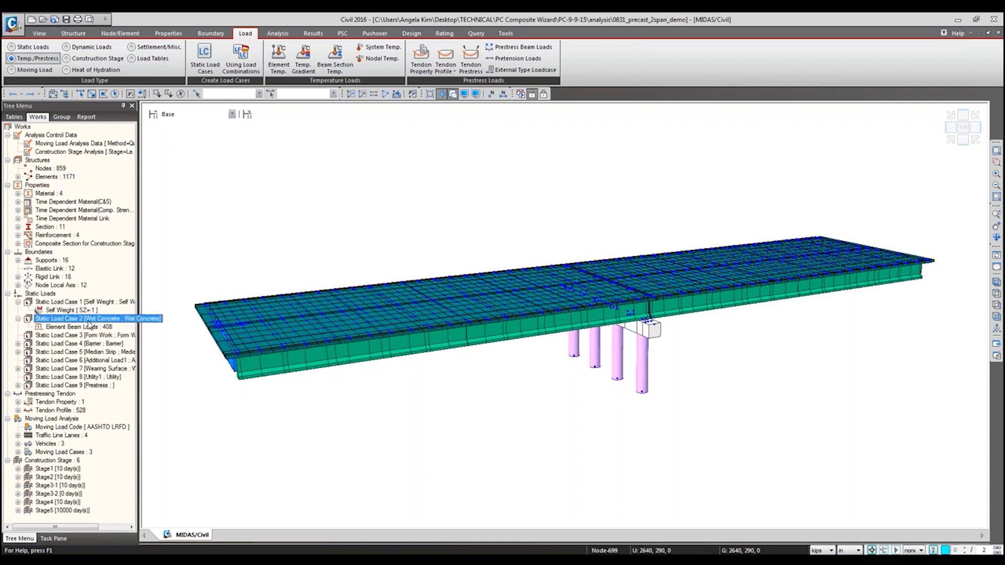
pyautogui.rightClick(90, 327)
pyautogui.click(113, 351)
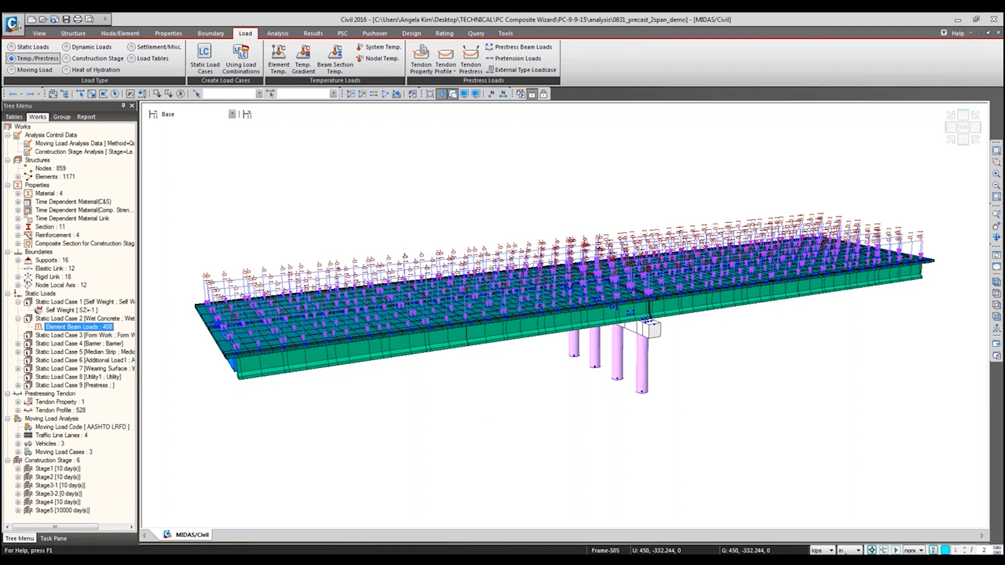
pyautogui.click(824, 550)
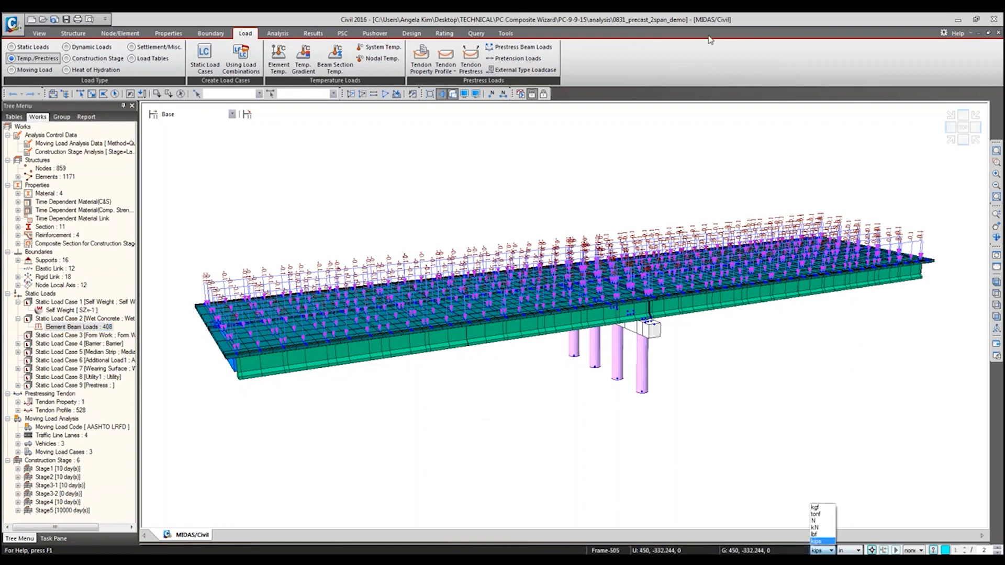
pyautogui.click(73, 328)
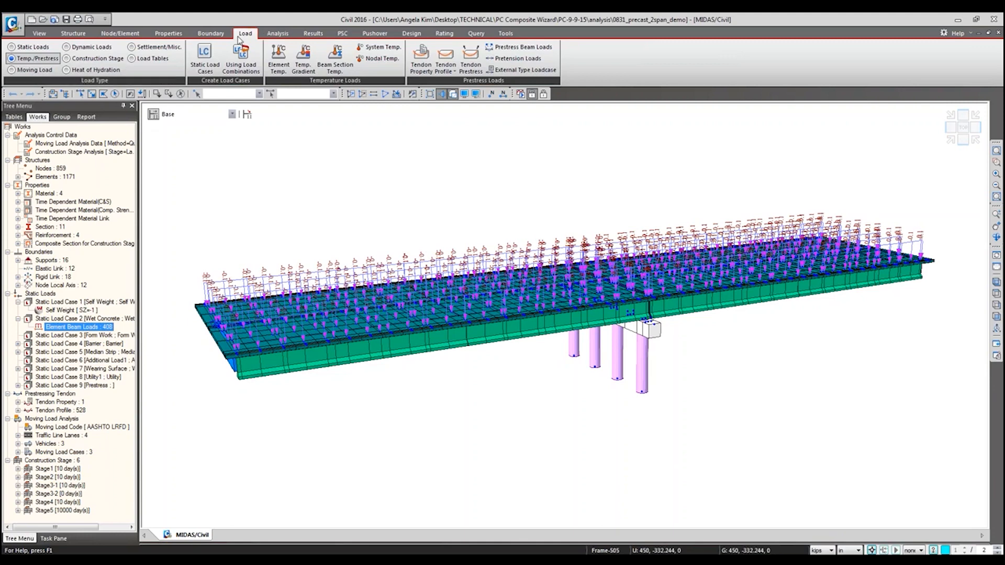
# Step: View the Element Beam Loads form for static loads and return to the Wet Concrete entry in the works tree
pyautogui.click(29, 46)
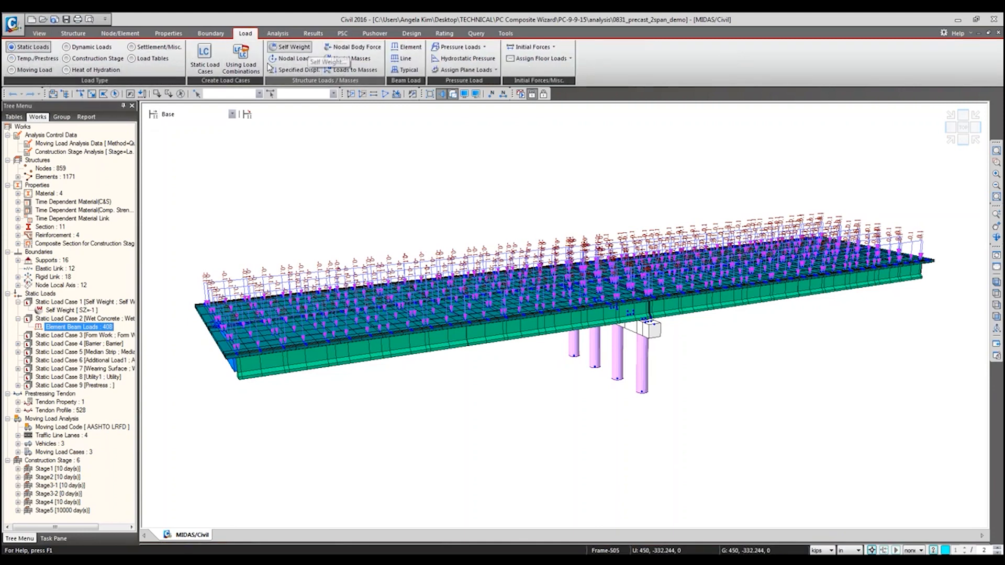
pyautogui.click(409, 47)
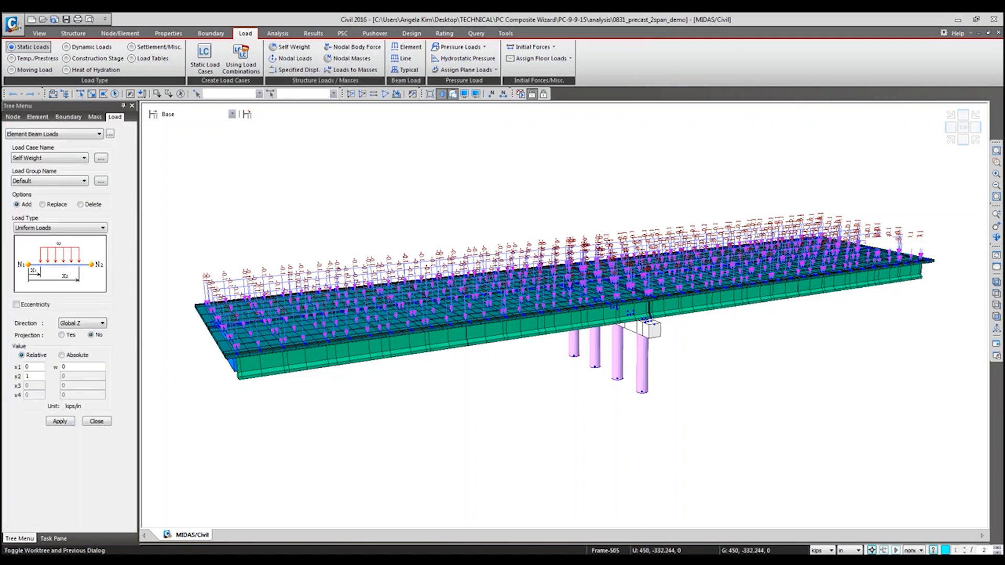
pyautogui.click(66, 95)
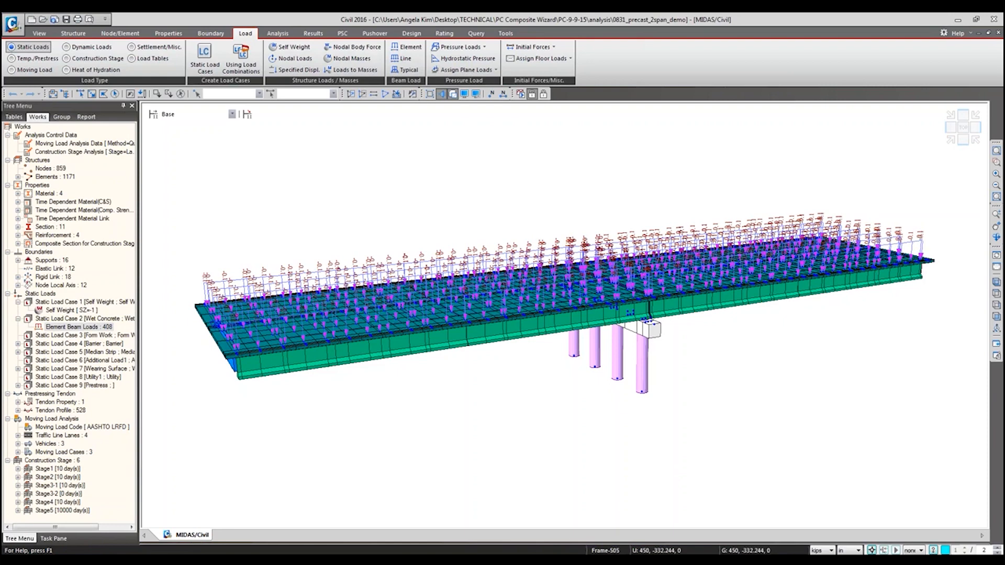
pyautogui.rightClick(65, 326)
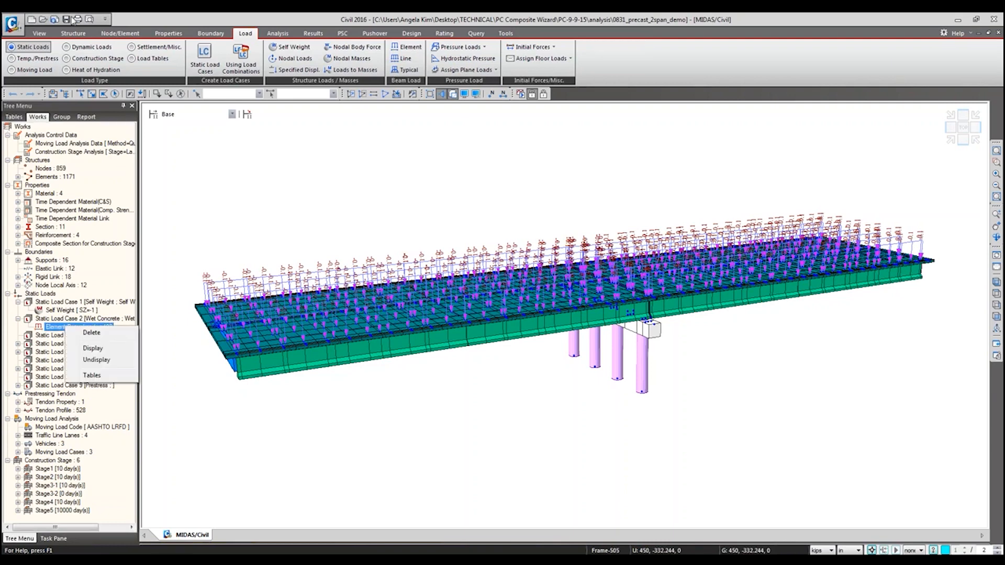
# Step: Set up an element beam load with load case Wet Concrete, load group DC1-2 and the Replace option
pyautogui.click(418, 49)
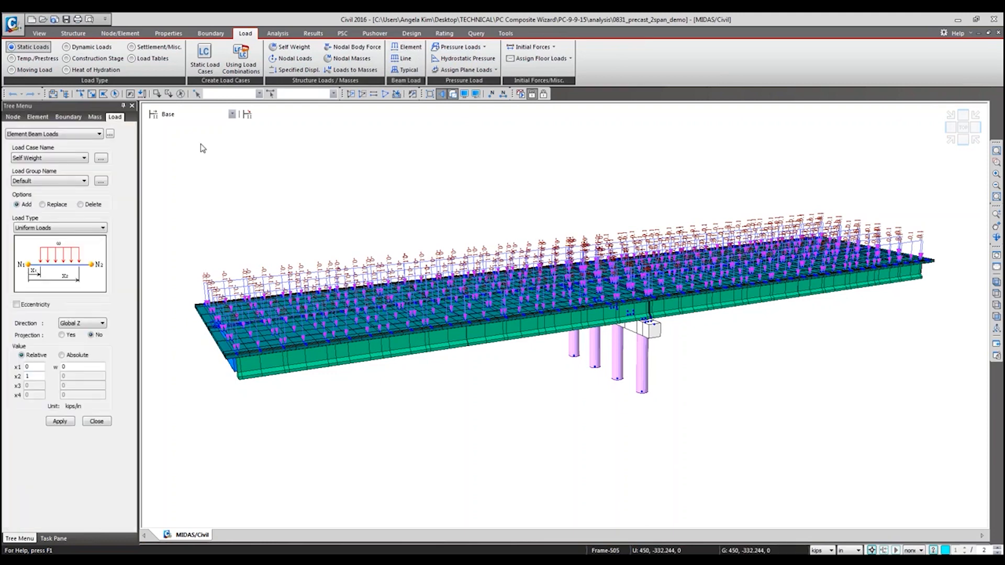
pyautogui.click(78, 159)
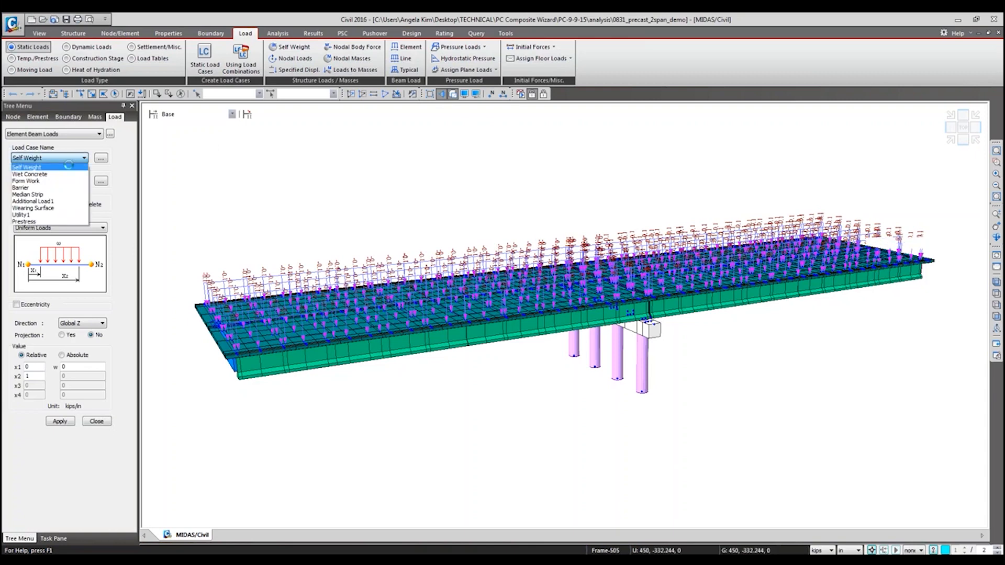
pyautogui.click(66, 174)
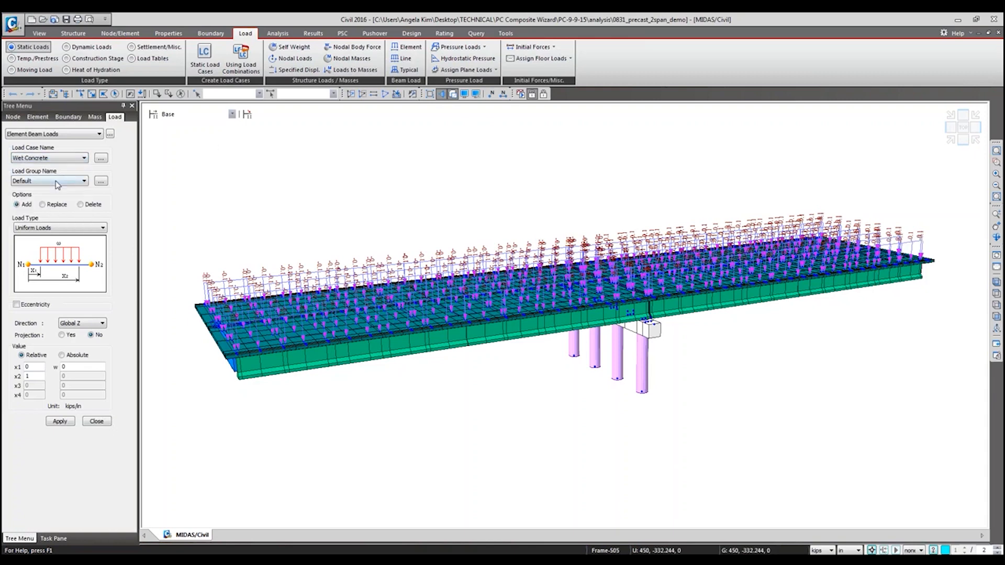
pyautogui.click(58, 182)
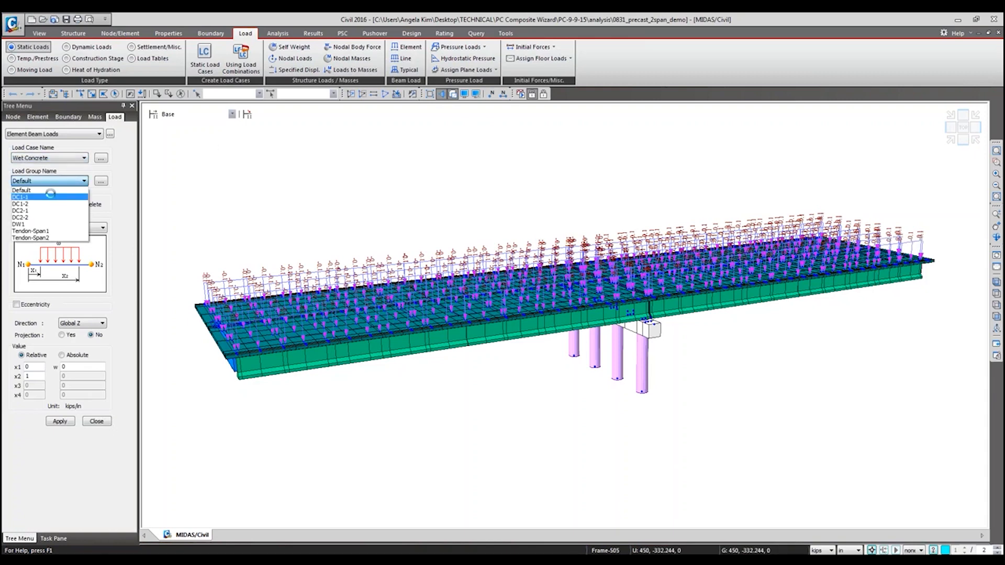
pyautogui.click(50, 197)
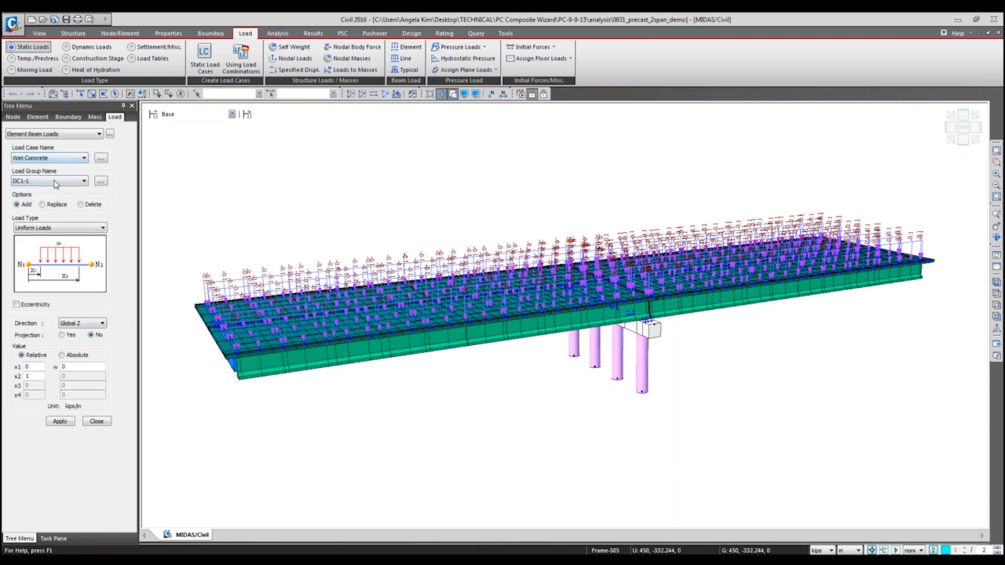
pyautogui.click(56, 181)
pyautogui.click(46, 204)
pyautogui.click(60, 207)
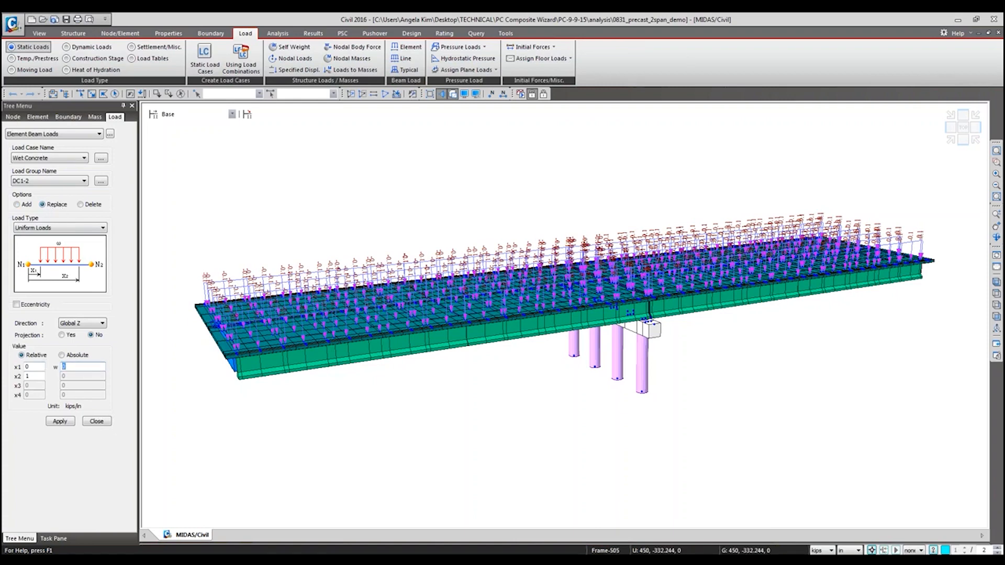
# Step: Show a second tree menu and select the Girder structure group with the model in wireframe
pyautogui.rightClick(674, 96)
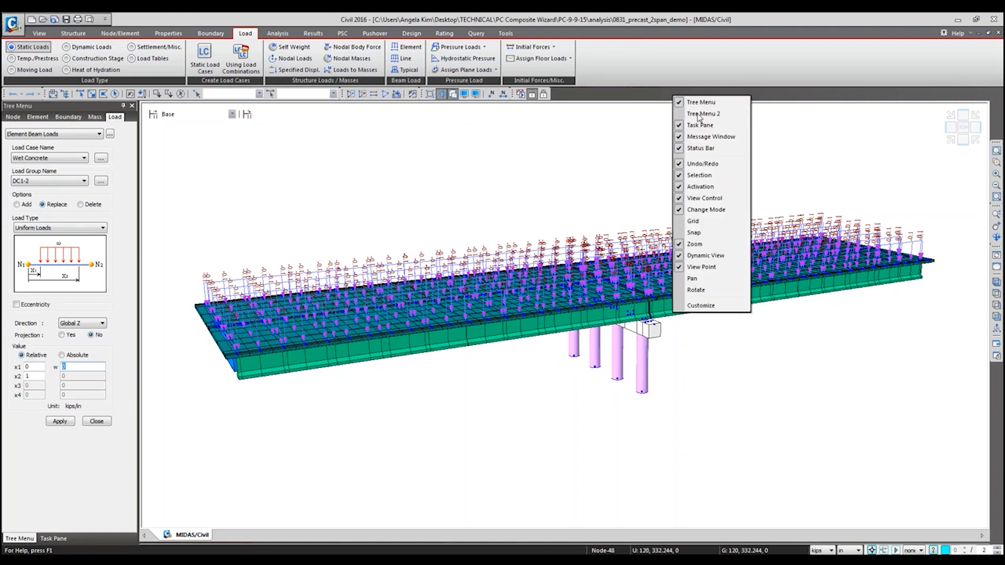
pyautogui.click(699, 114)
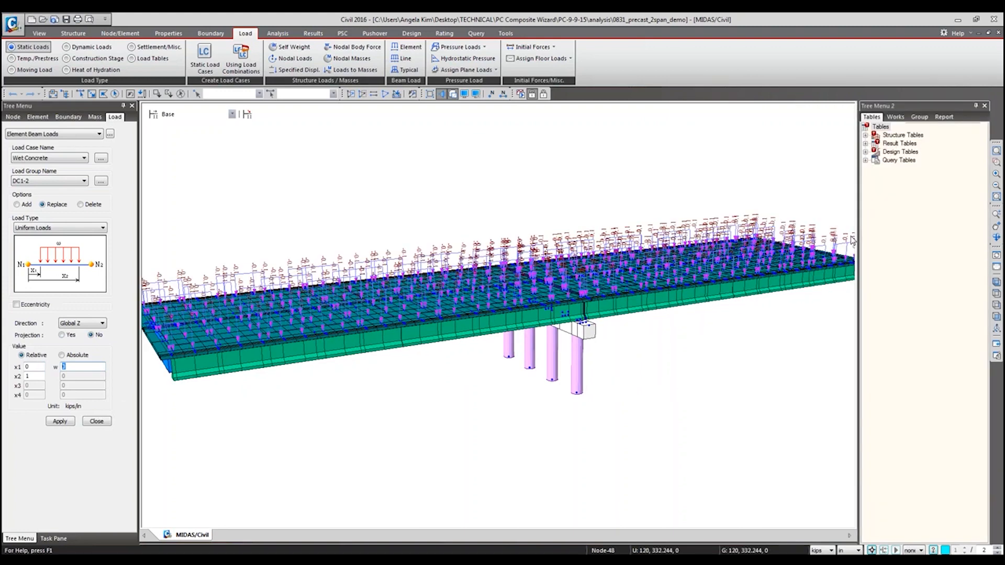
pyautogui.click(919, 116)
pyautogui.doubleClick(904, 170)
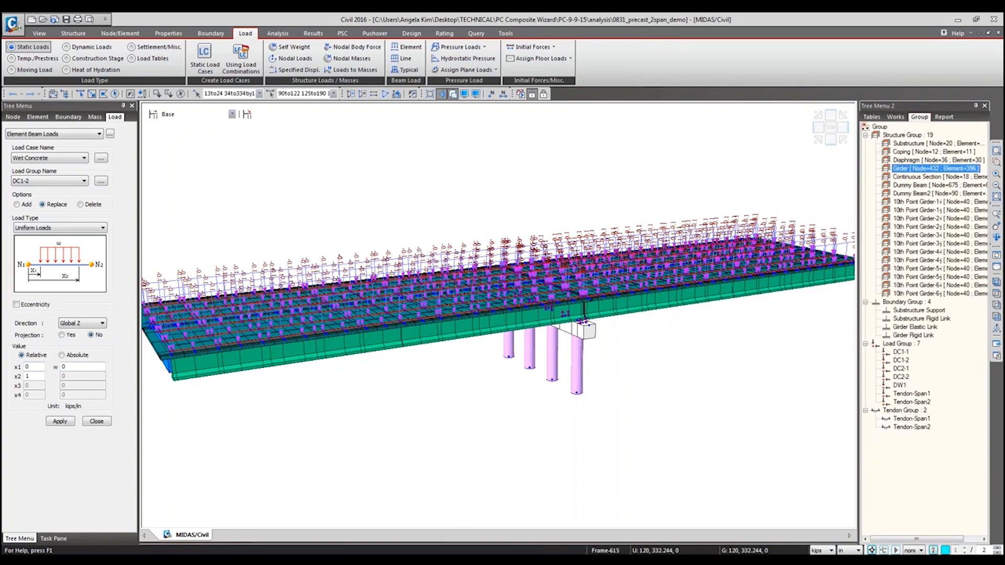
pyautogui.click(441, 94)
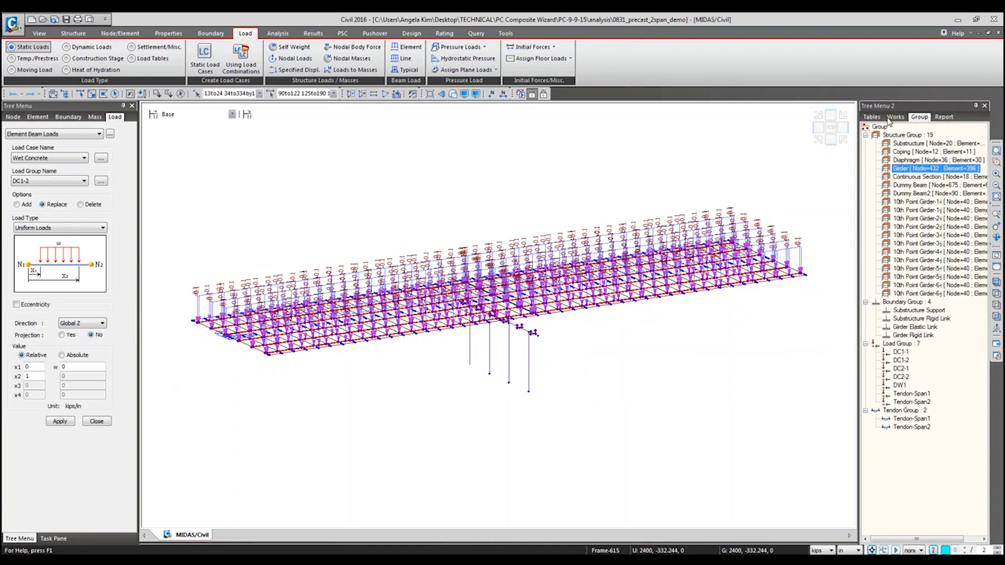
# Step: Hide the Wet Concrete element beam loads and activate only the selected girder elements in the model view
pyautogui.click(895, 118)
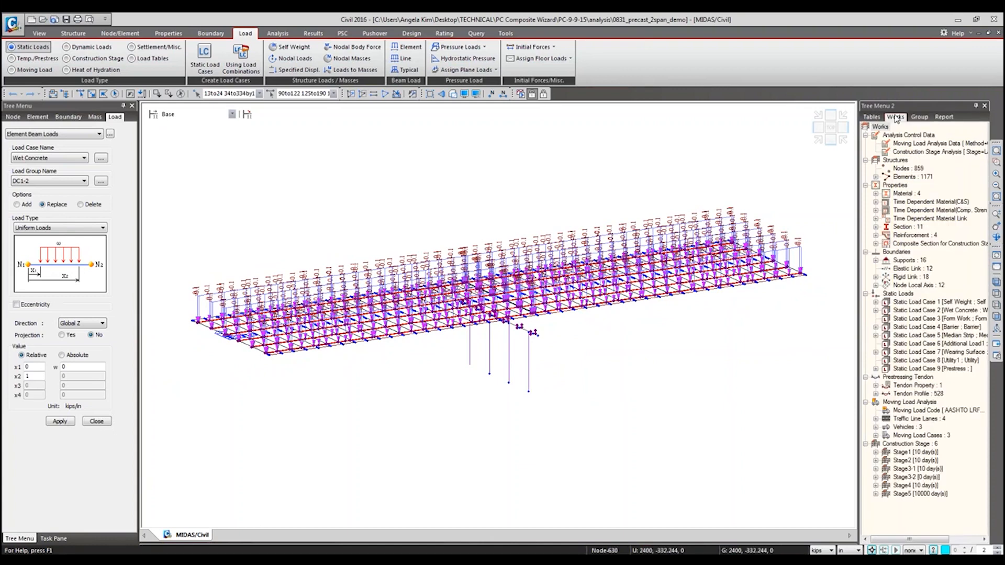
pyautogui.doubleClick(926, 312)
pyautogui.rightClick(927, 321)
pyautogui.click(947, 356)
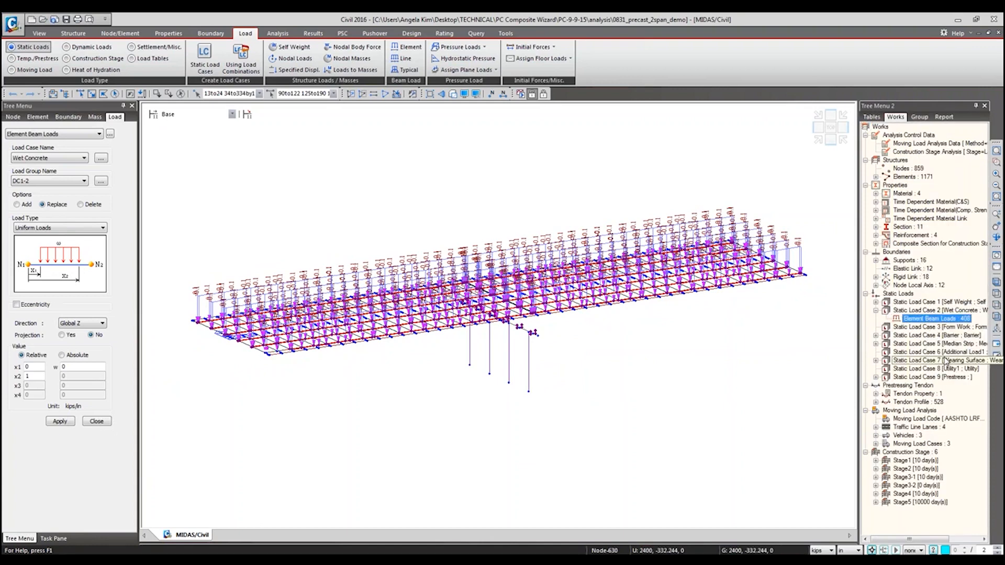
pyautogui.click(351, 94)
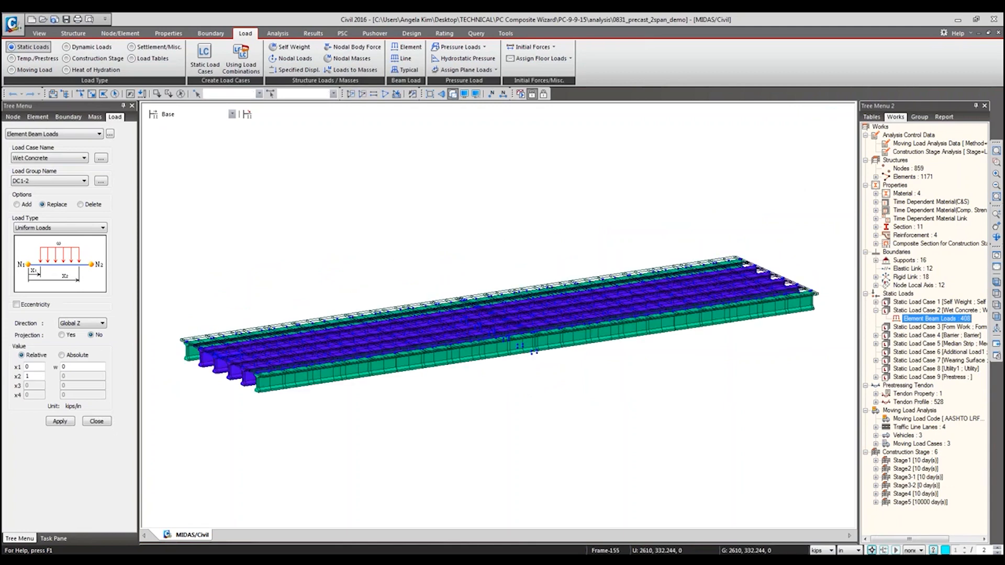
# Step: Reselect the girder elements, set the element beam load option to Add, and close the form
pyautogui.click(116, 95)
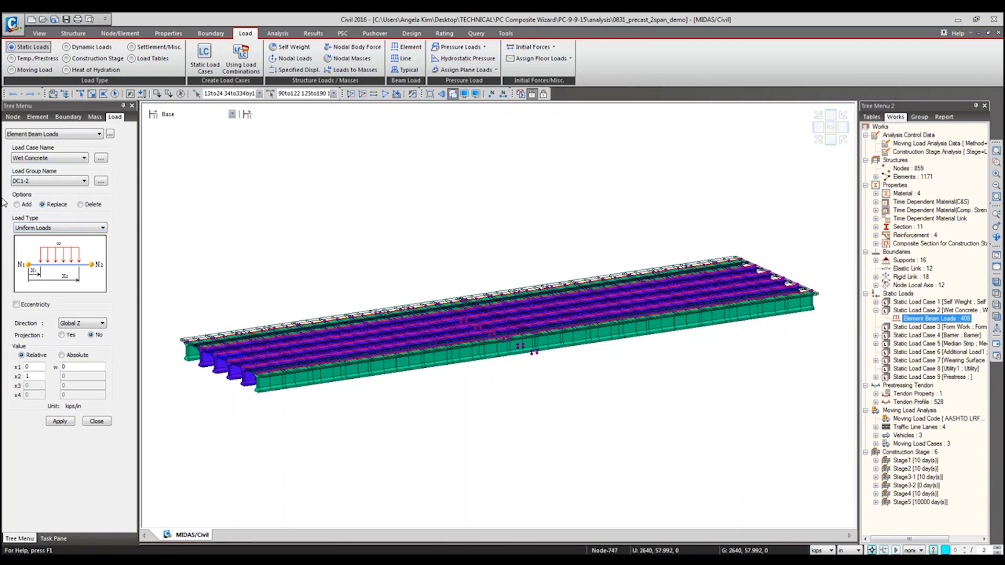
pyautogui.click(27, 206)
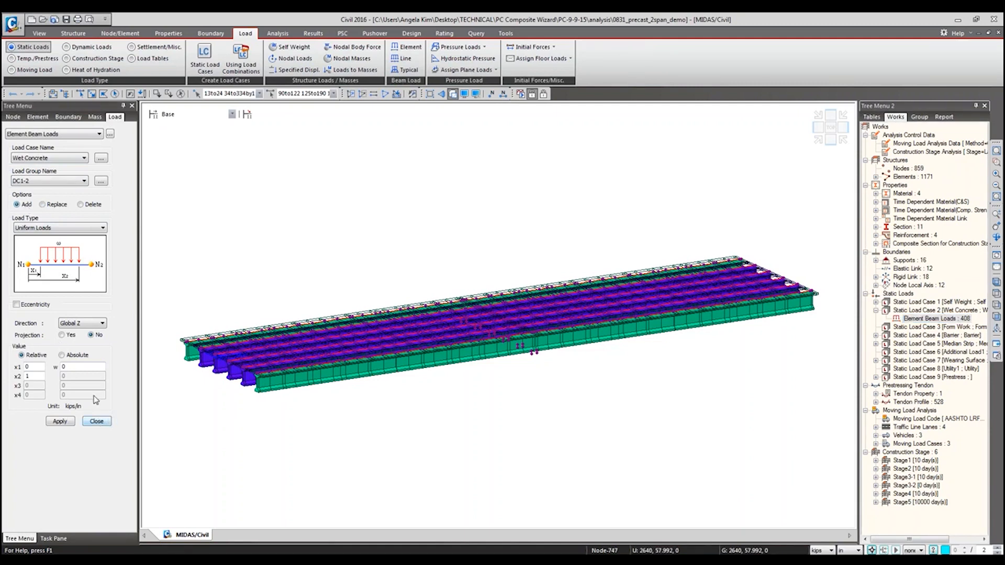
pyautogui.click(97, 422)
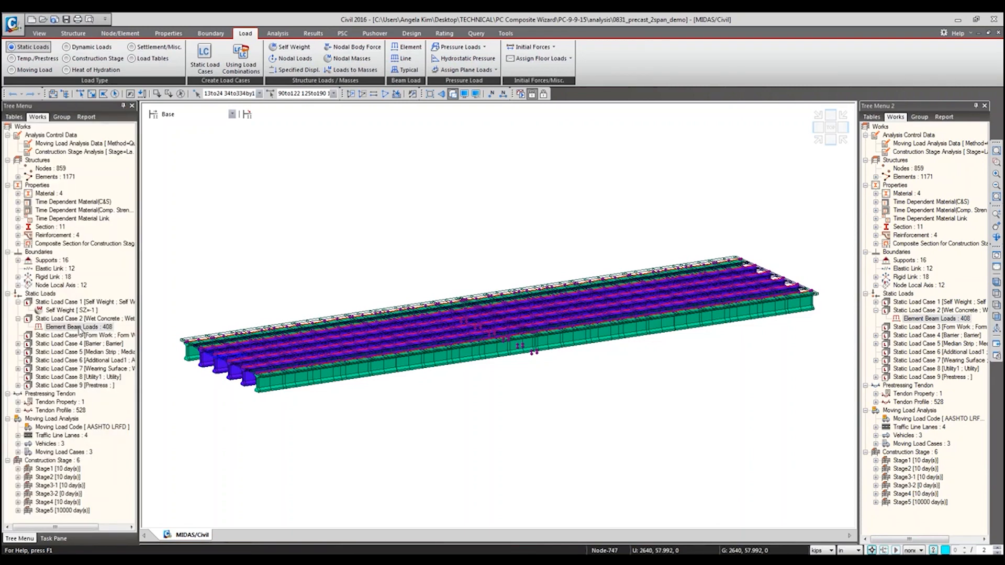
# Step: Open the table of element beam loads from the Wet Concrete load case, checking back against the model view
pyautogui.rightClick(82, 327)
pyautogui.click(107, 377)
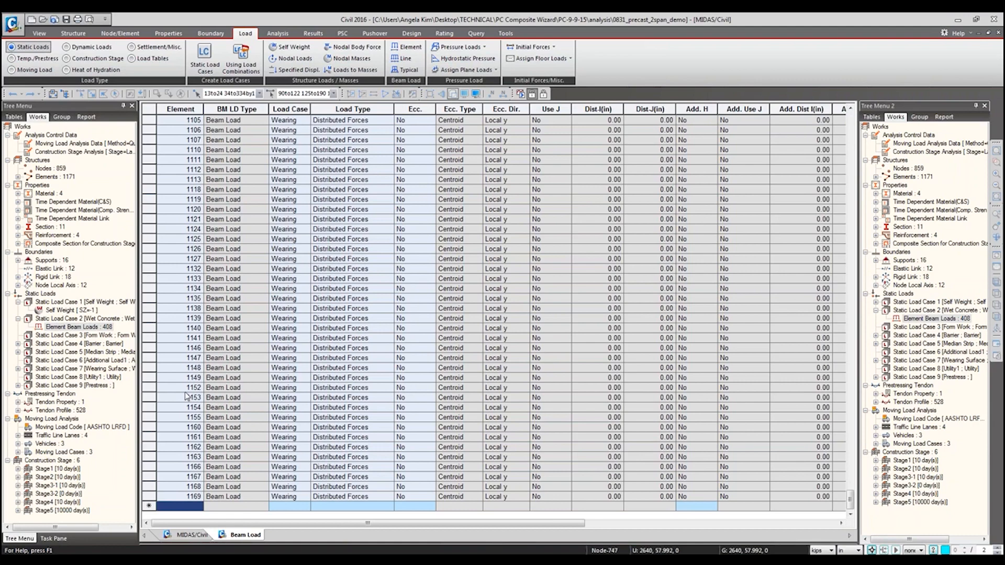
pyautogui.click(192, 535)
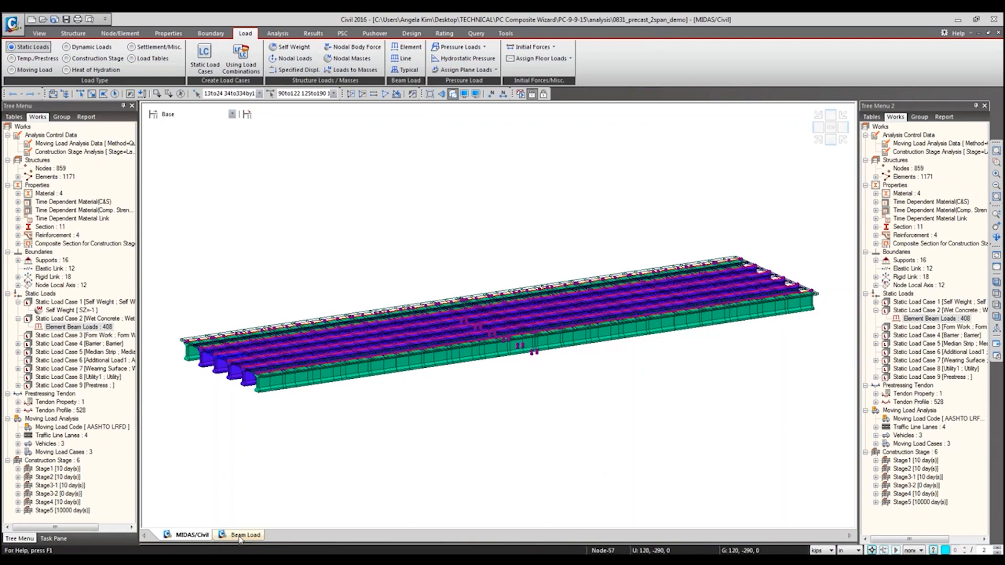
pyautogui.click(241, 536)
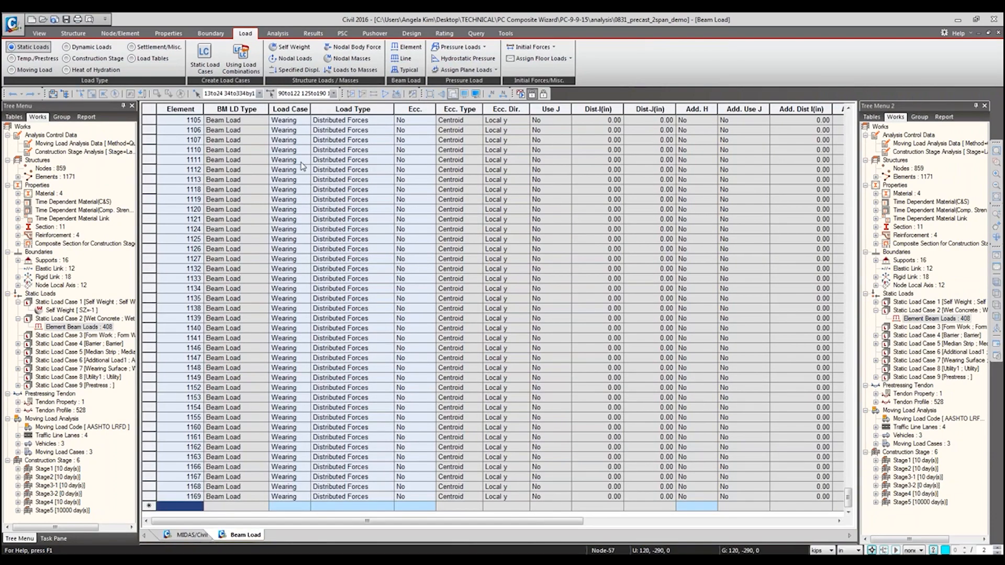
# Step: Narrow the Beam Load table columns from Ecc. onward so that the load values and group column fit on screen
pyautogui.rightClick(302, 164)
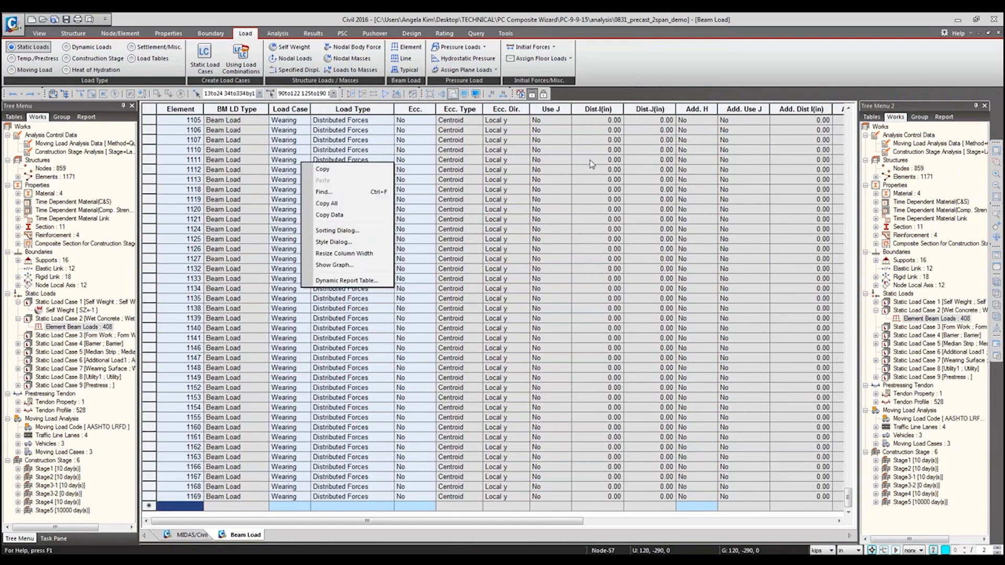
pyautogui.click(409, 118)
pyautogui.moveTo(413, 109); pyautogui.dragTo(817, 110)
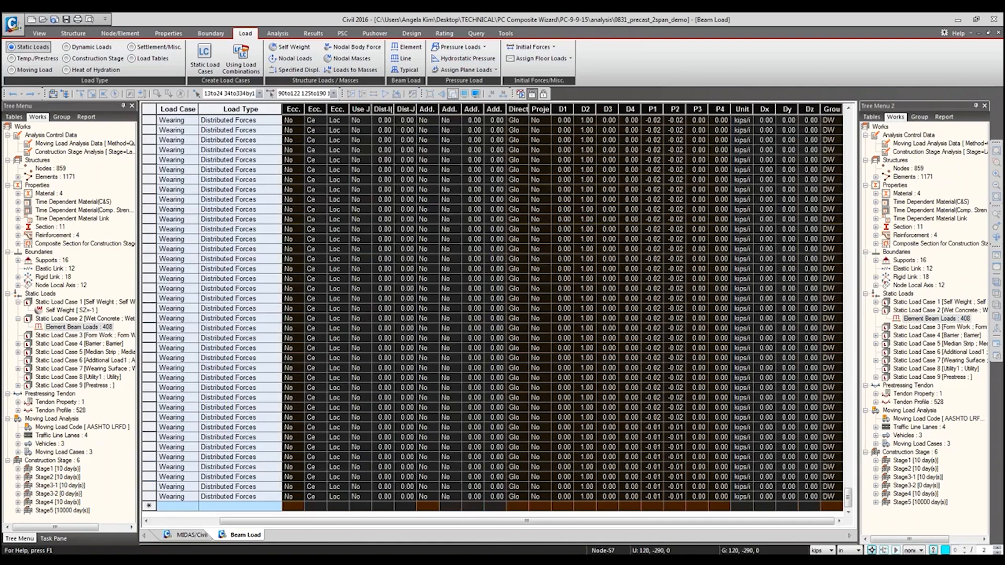
# Step: Examine the load case entries in the Beam Load table up to its first rows
pyautogui.click(208, 369)
pyautogui.scroll(5, 207, 369)
pyautogui.scroll(5, 267, 137)
pyautogui.moveTo(268, 130); pyautogui.dragTo(266, 114)
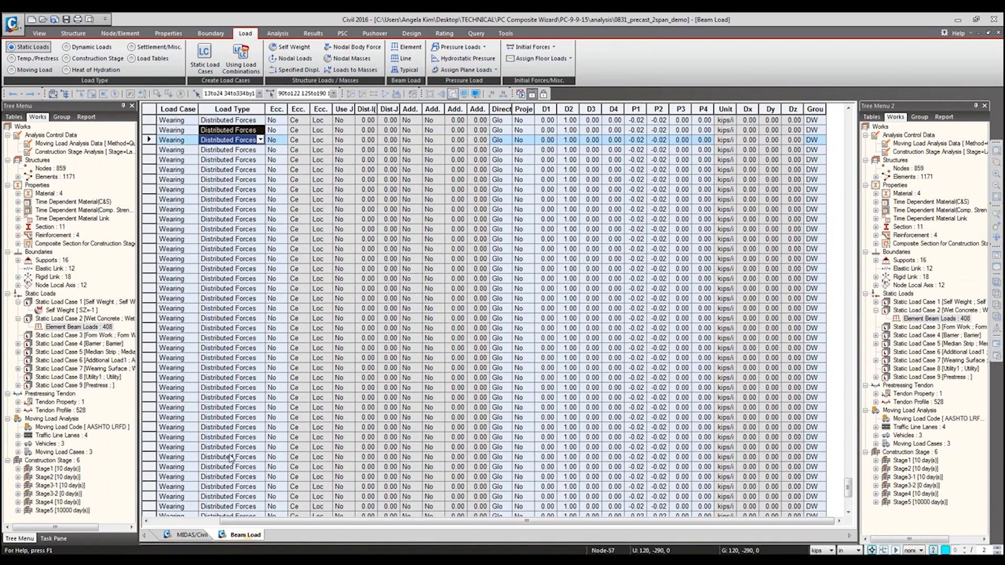
pyautogui.click(173, 150)
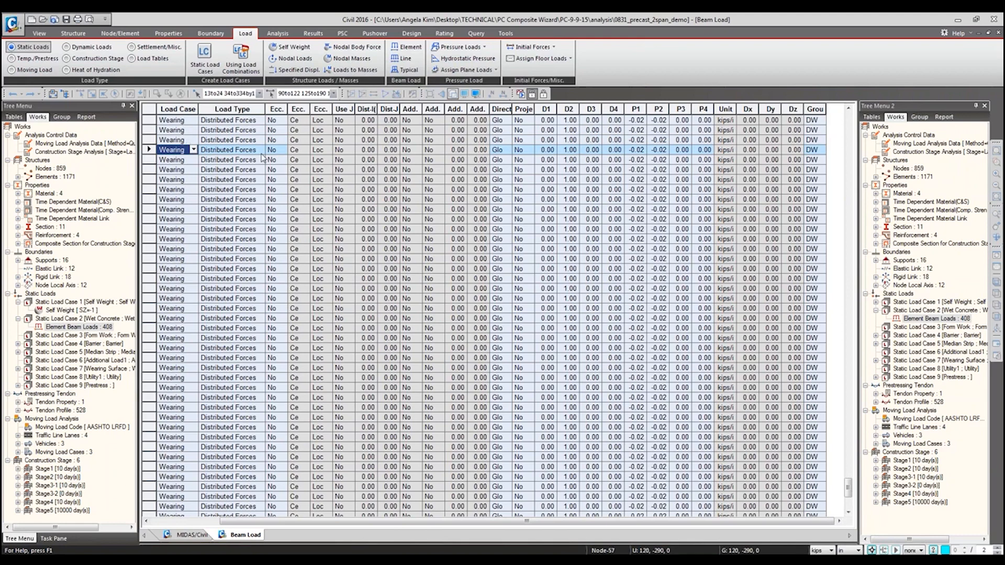
pyautogui.moveTo(848, 484); pyautogui.dragTo(848, 125)
pyautogui.click(178, 140)
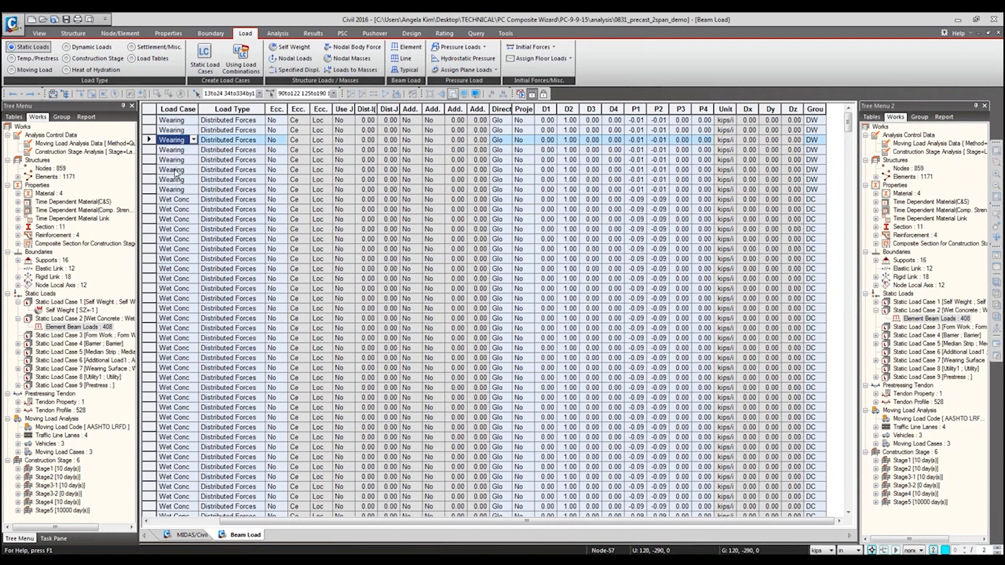
# Step: Review a run of Wet Concrete load case cells and the commands available for the Beam Load table
pyautogui.moveTo(179, 248); pyautogui.dragTo(199, 357)
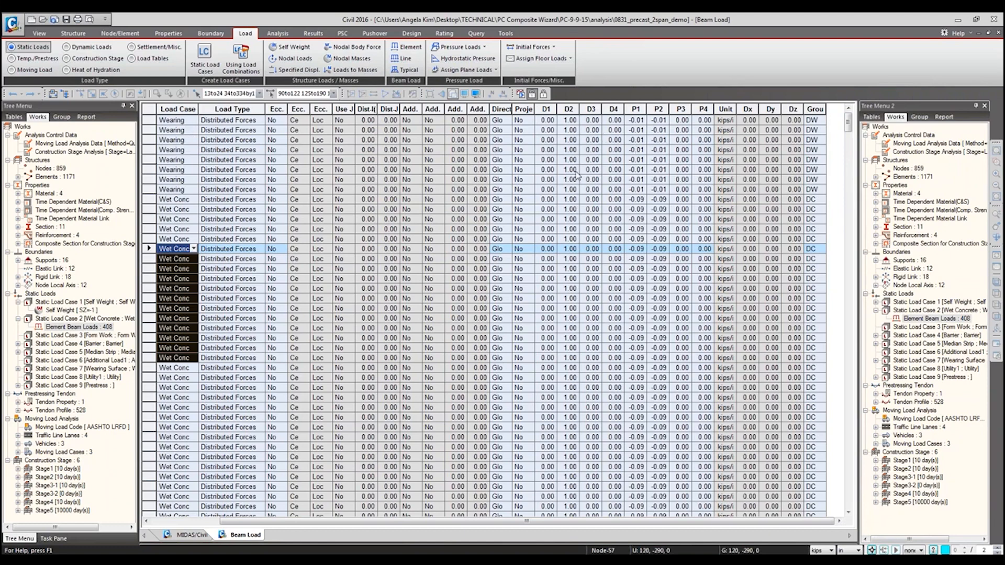
pyautogui.rightClick(558, 166)
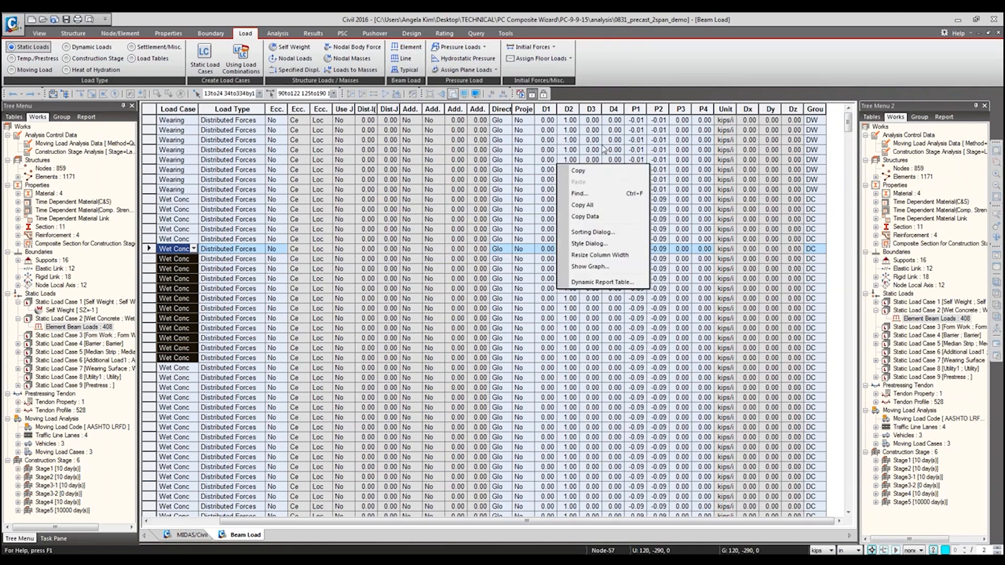
pyautogui.click(995, 235)
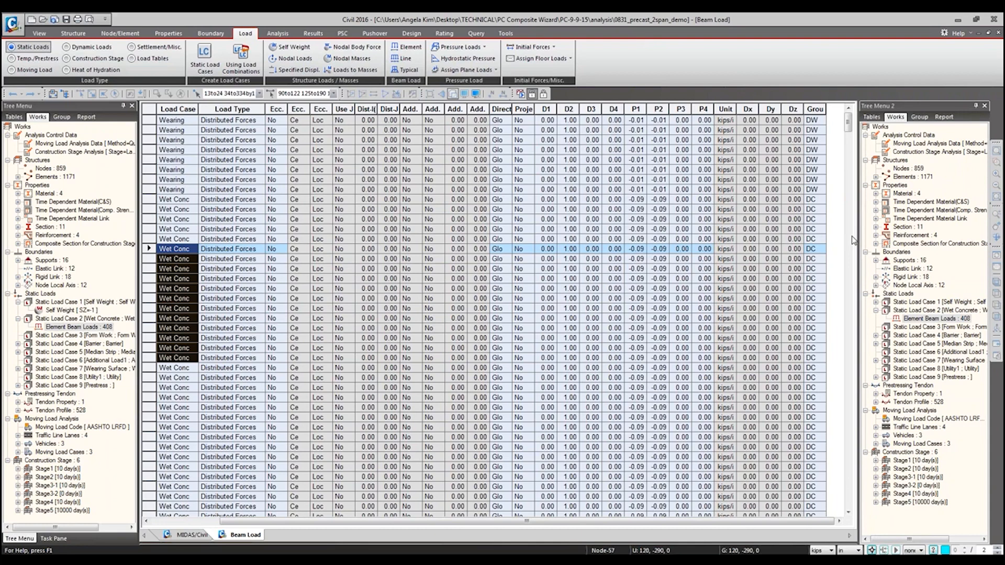
pyautogui.click(575, 249)
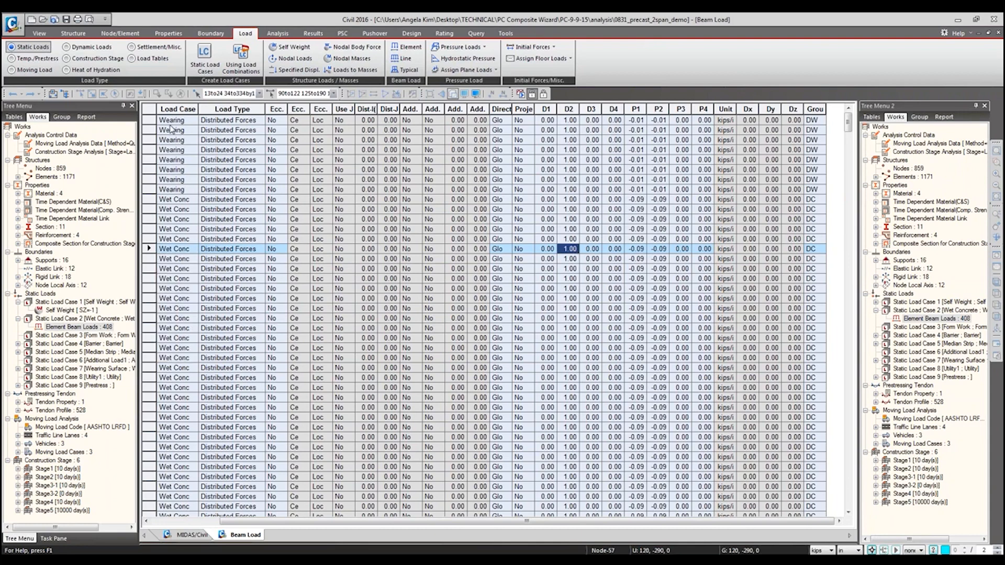
# Step: Copy the entire Beam Load table and paste it into a new blank workbook in Excel
pyautogui.click(155, 110)
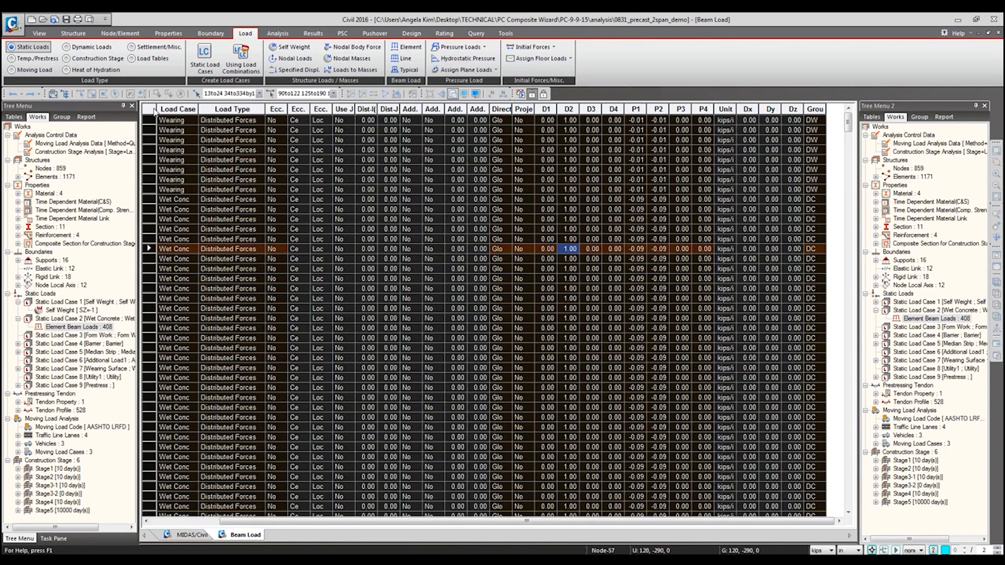
pyautogui.rightClick(108, 558)
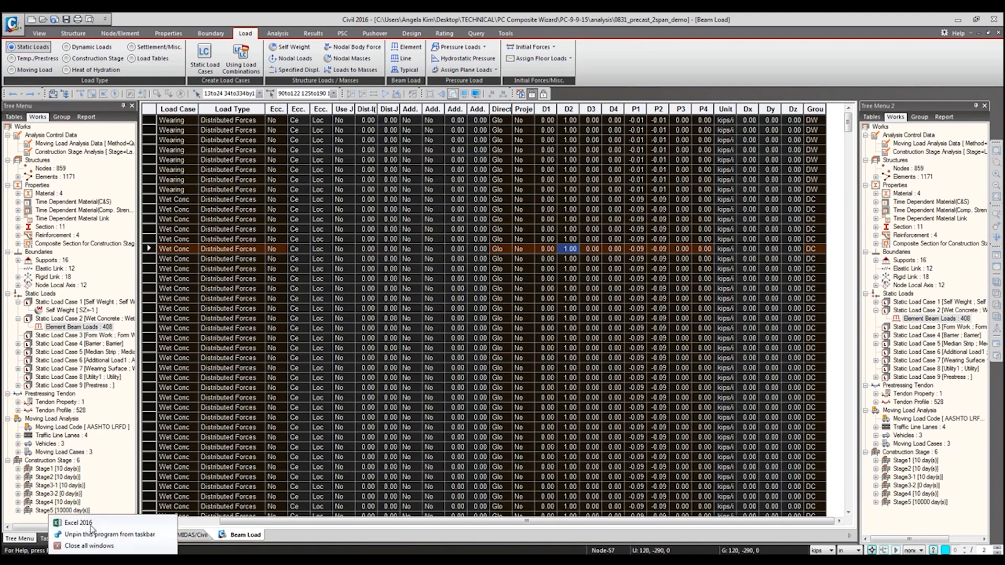
pyautogui.click(90, 524)
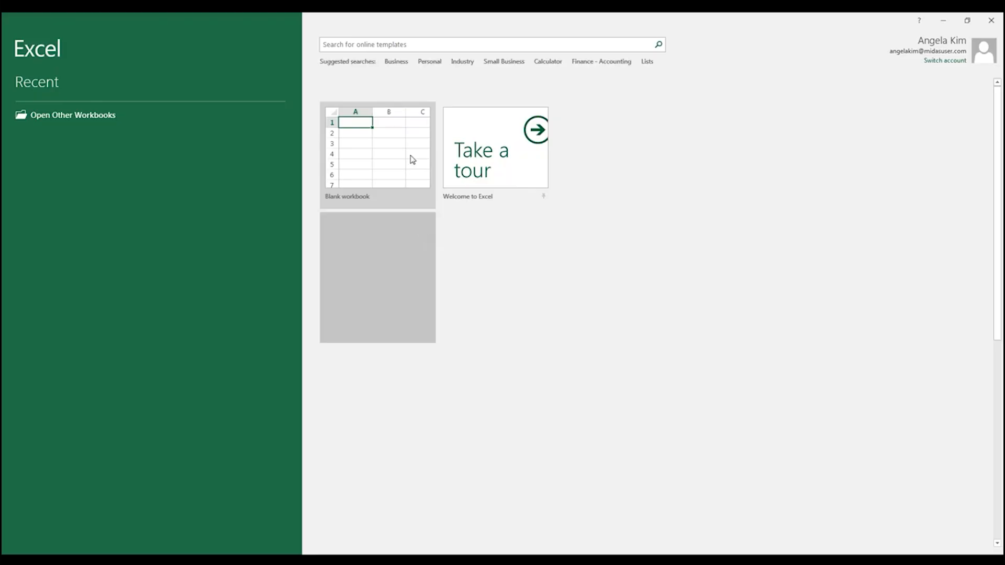
pyautogui.click(413, 160)
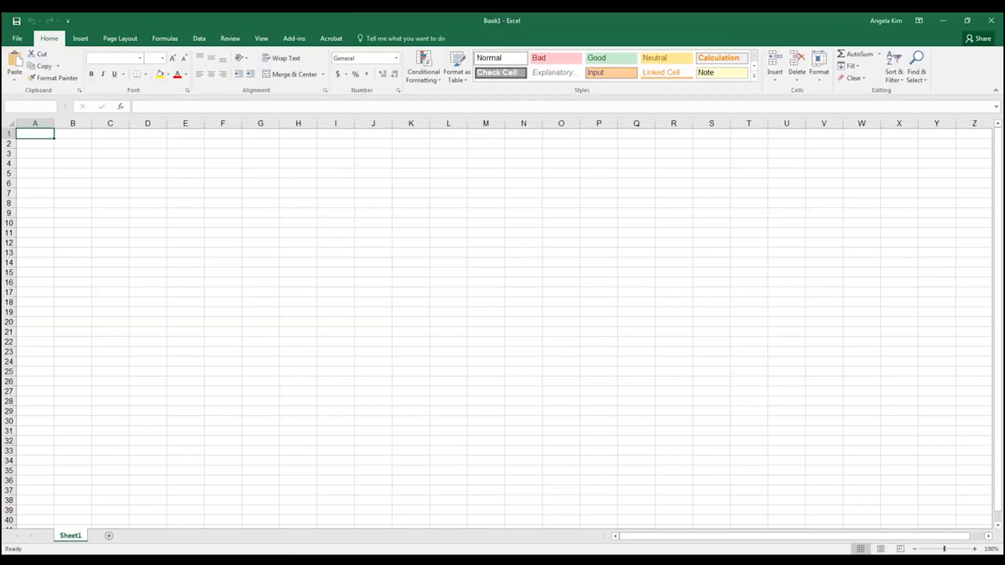
pyautogui.hotkey('ctrl', 'v')
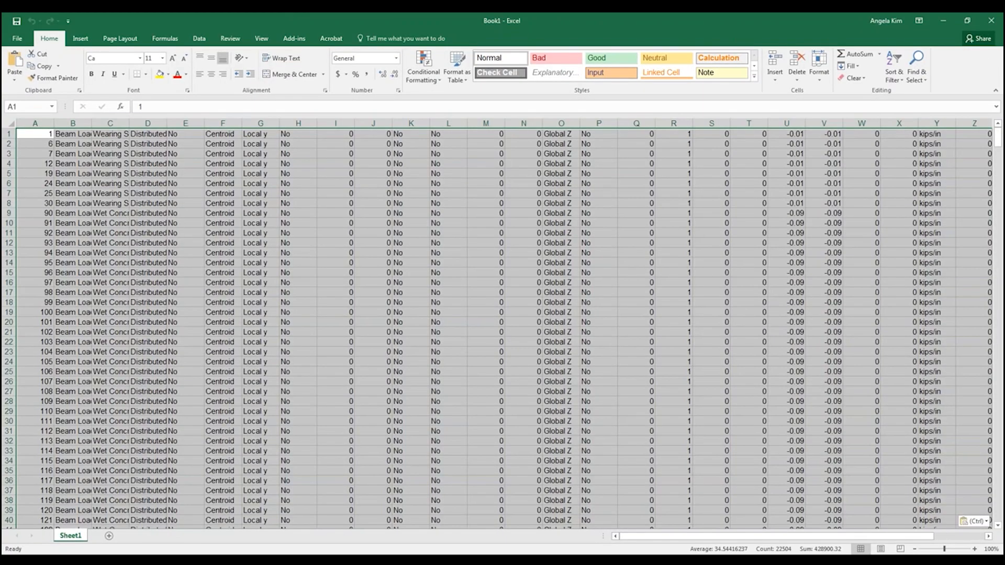
# Step: Copy the beam load data from the workbook and return to the Wet Concrete P1 values in Civil's Beam Load table
pyautogui.hotkey('ctrl', 'c')
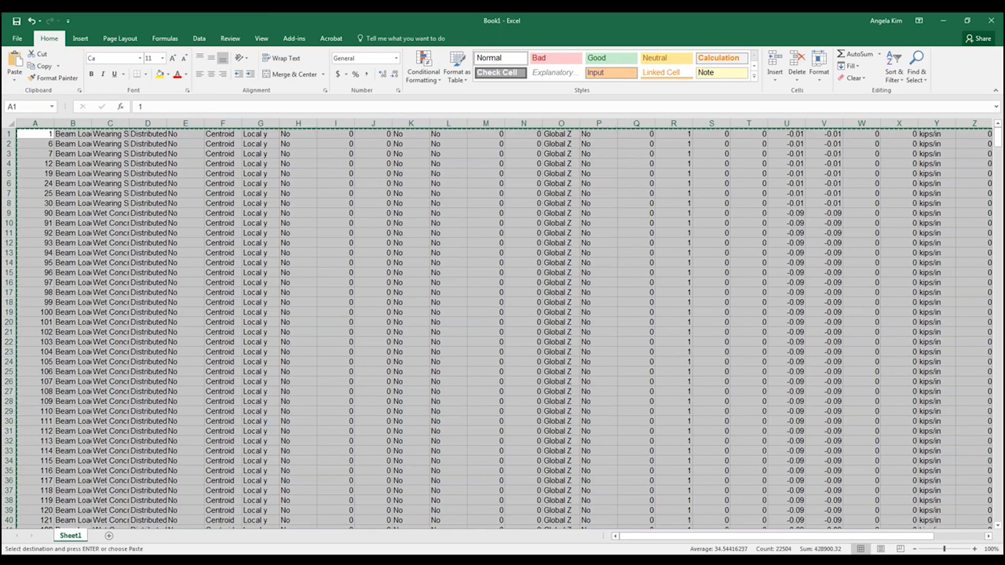
pyautogui.hotkey('alt', 'Tab')
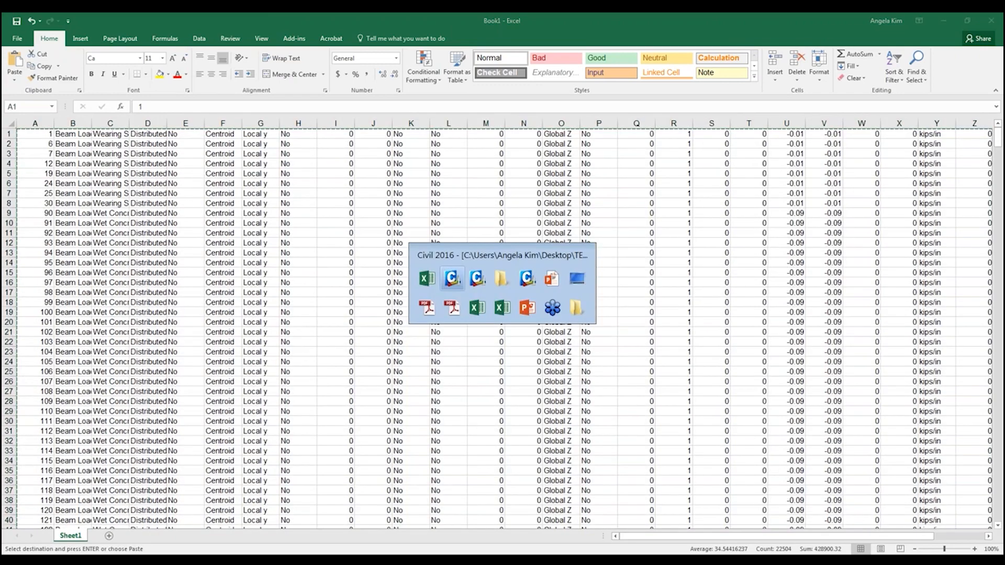
pyautogui.hotkey('alt', 'Tab')
pyautogui.hotkey('alt', 'Tab')
pyautogui.hotkey('alt', 'shift', 'Tab')
pyautogui.hotkey('alt', 'shift', 'Tab')
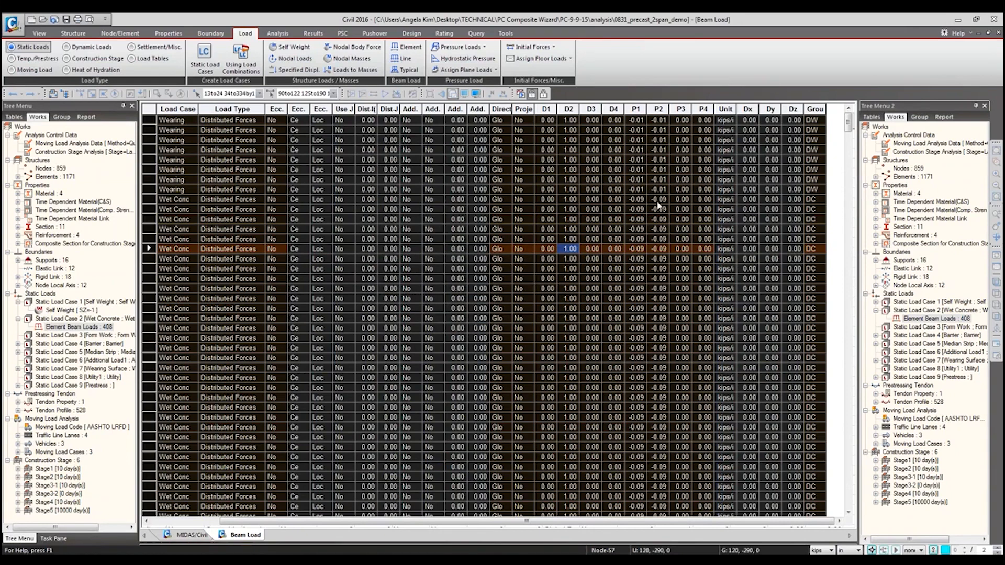
pyautogui.click(638, 211)
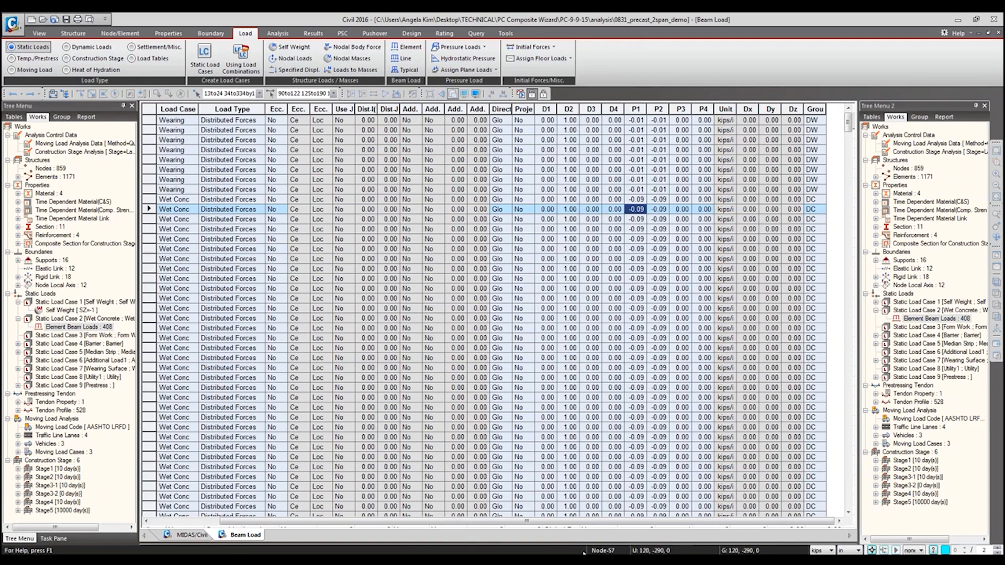
# Step: Close the Beam Load table in Civil and the unsaved Book1 workbook in Excel
pyautogui.rightClick(224, 538)
pyautogui.click(267, 534)
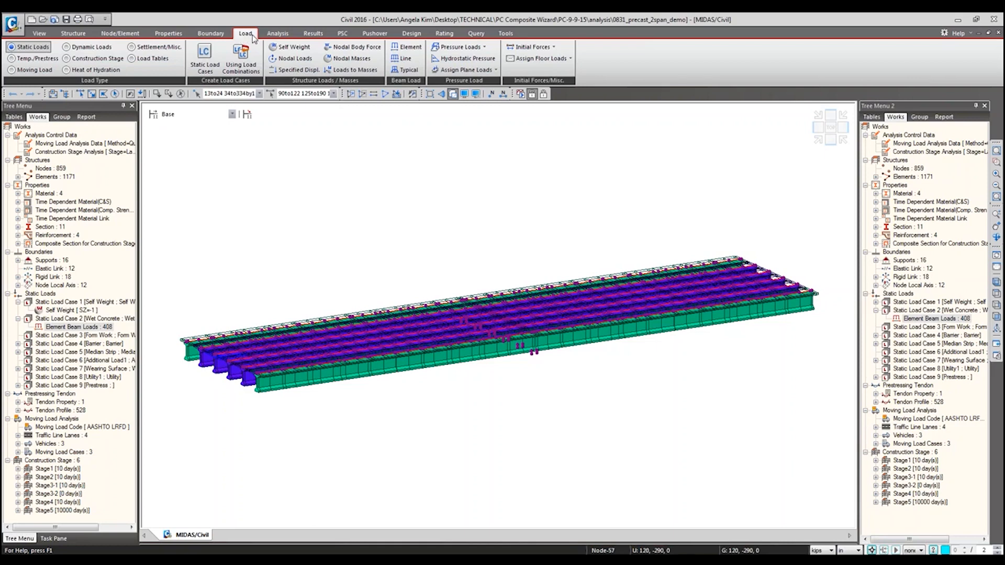
pyautogui.click(958, 20)
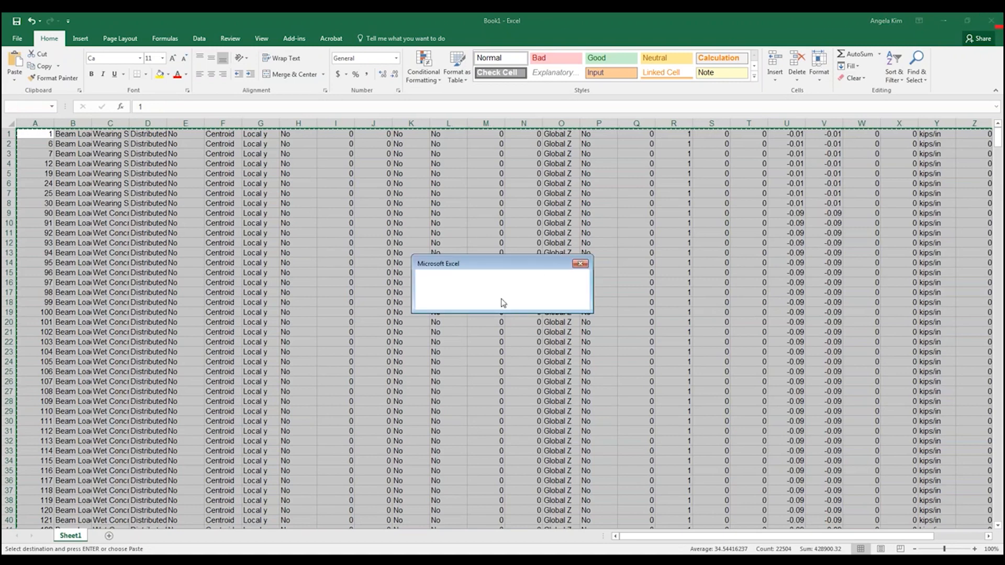
pyautogui.click(501, 300)
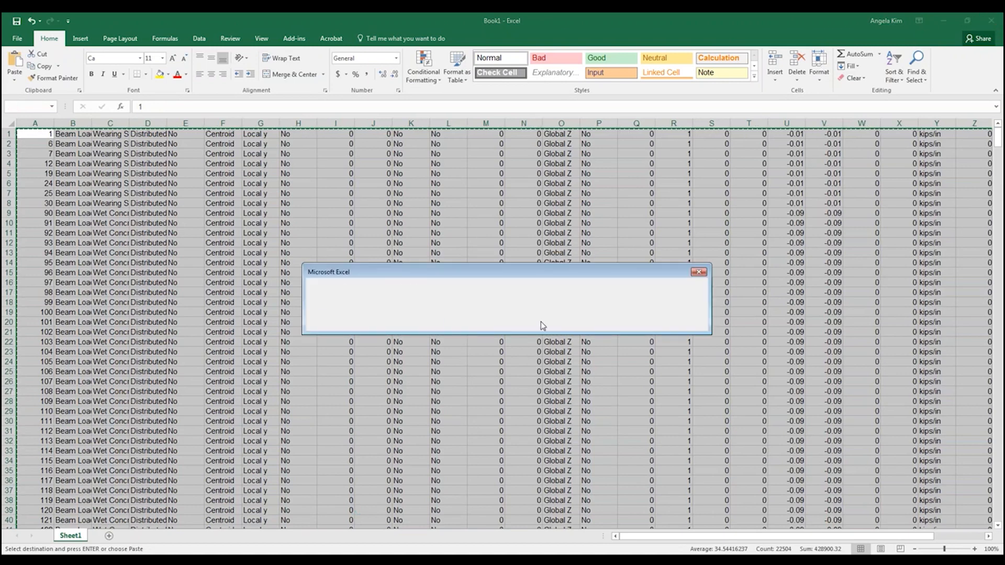
pyautogui.click(508, 324)
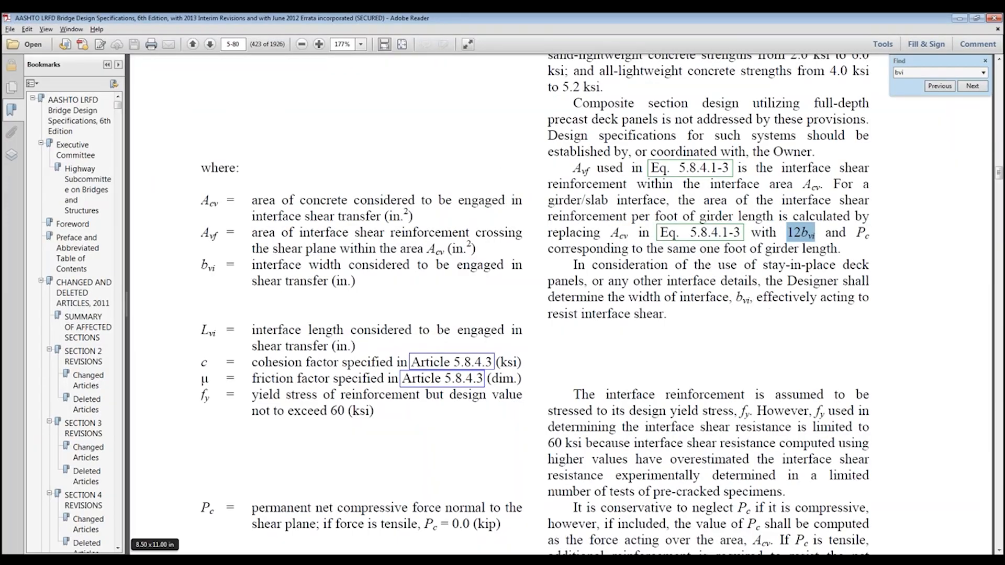
pyautogui.click(146, 560)
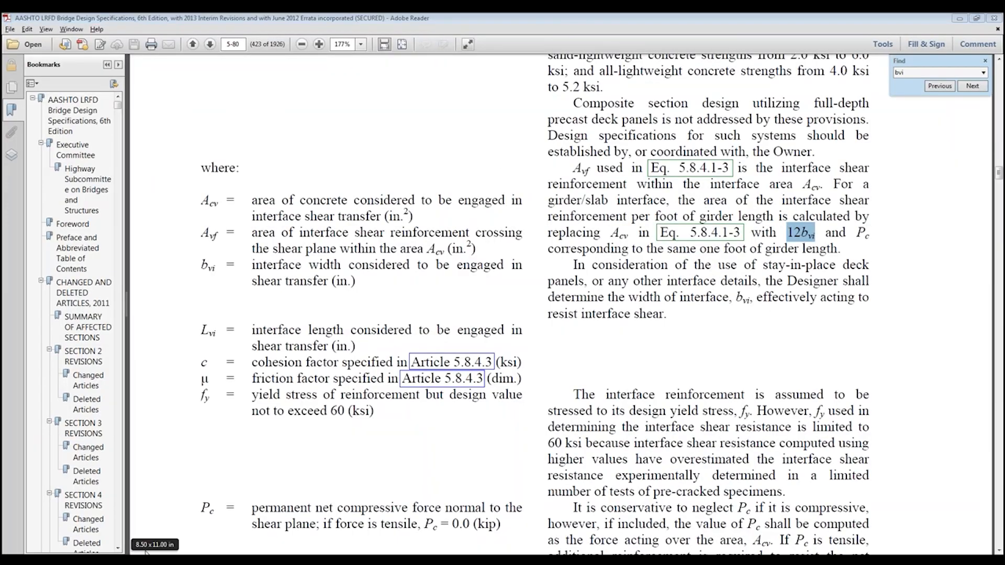
pyautogui.click(152, 546)
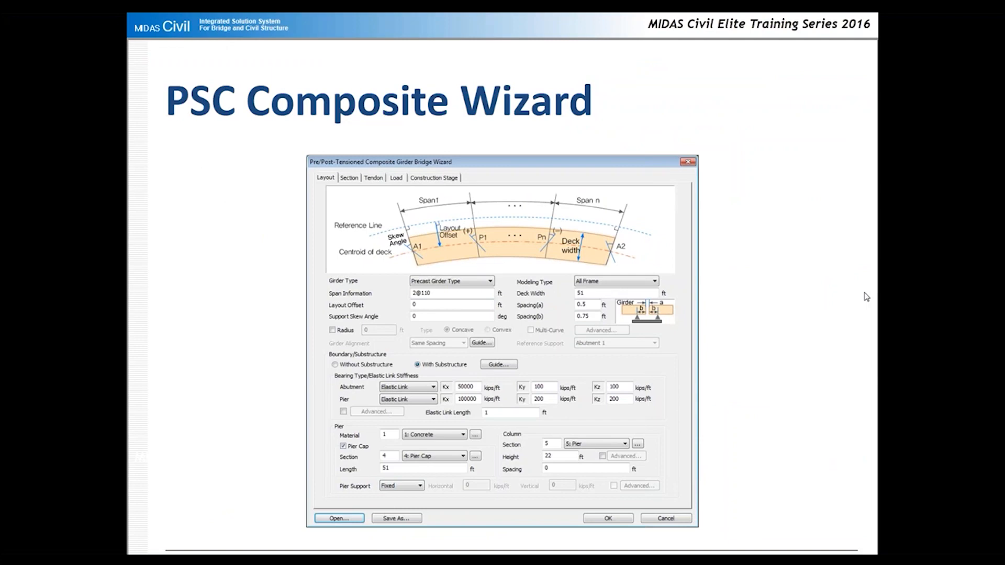
pyautogui.click(865, 293)
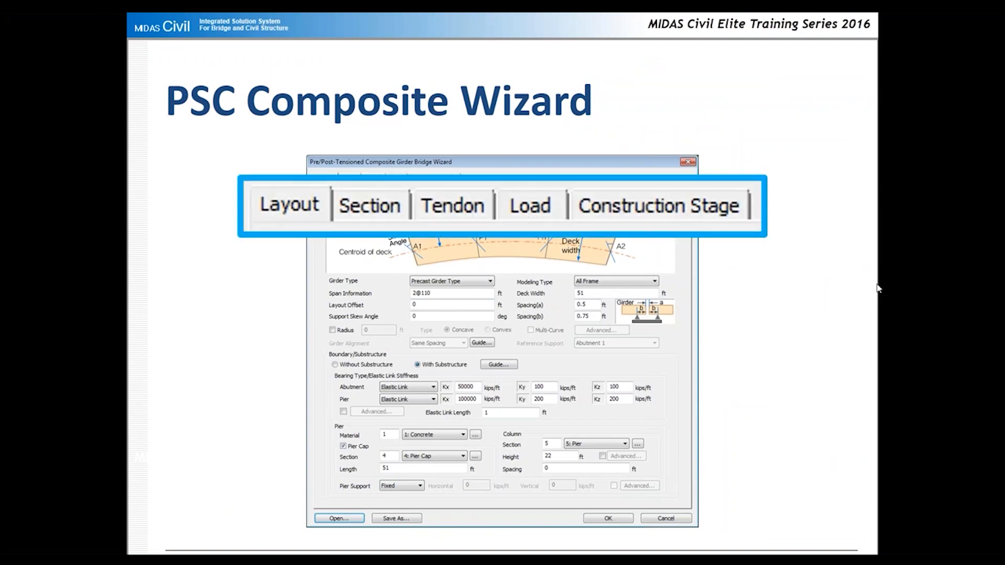
pyautogui.click(878, 288)
pyautogui.click(877, 285)
pyautogui.click(877, 285)
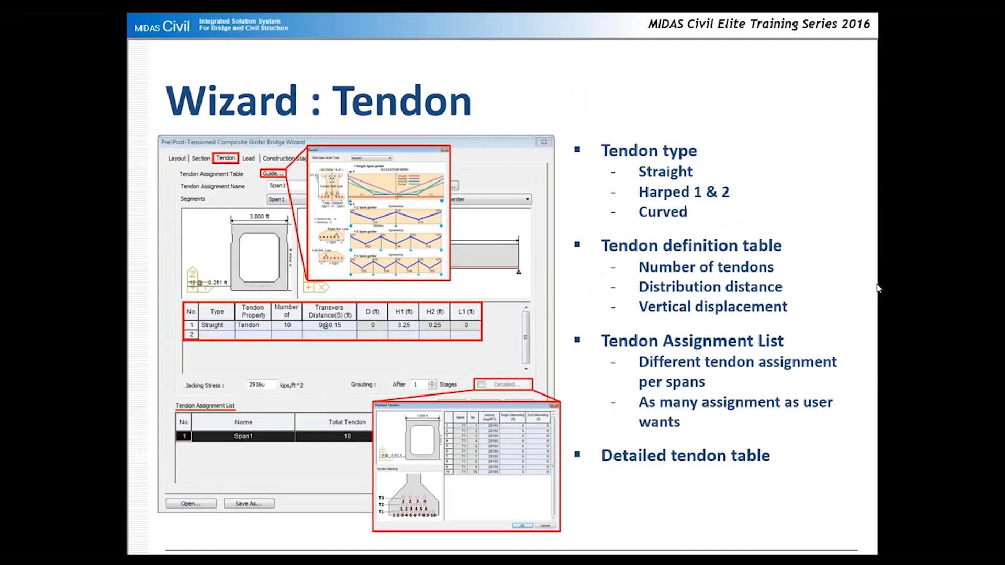
pyautogui.click(902, 282)
pyautogui.click(902, 282)
pyautogui.click(902, 285)
pyautogui.click(902, 285)
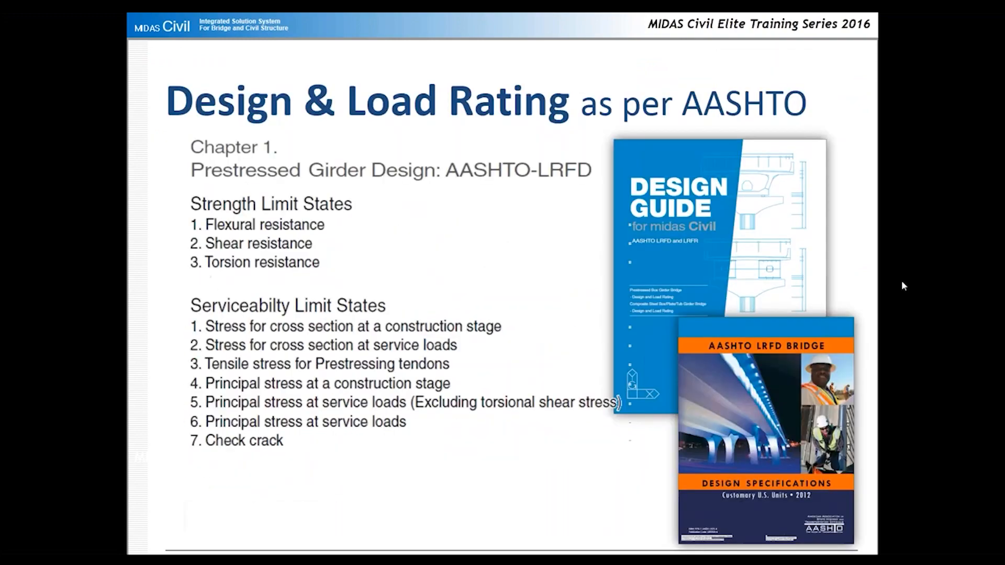
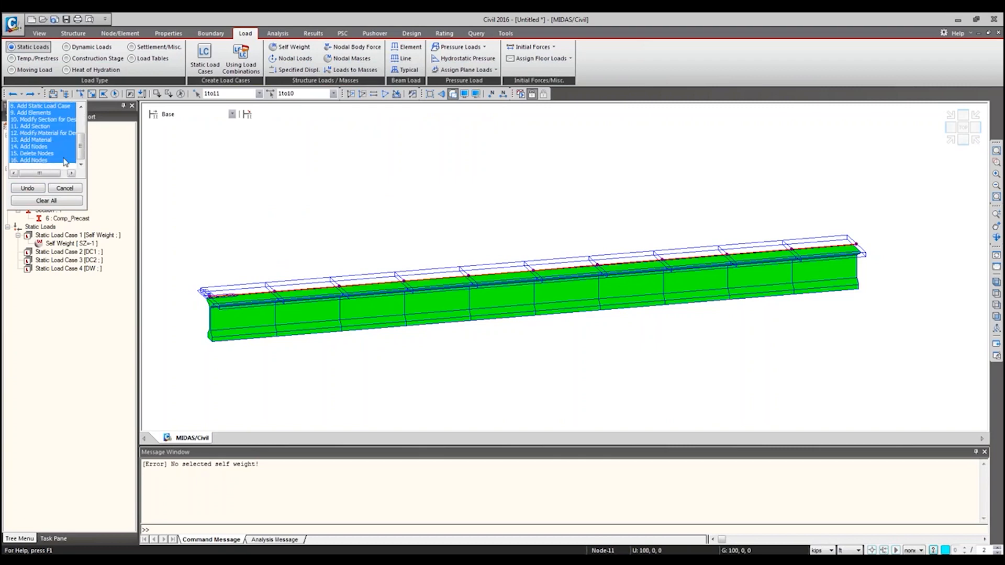
# Step: Undo every listed operation back to the first node creation, and redo them one by one up to the Self Weight load case
pyautogui.click(32, 188)
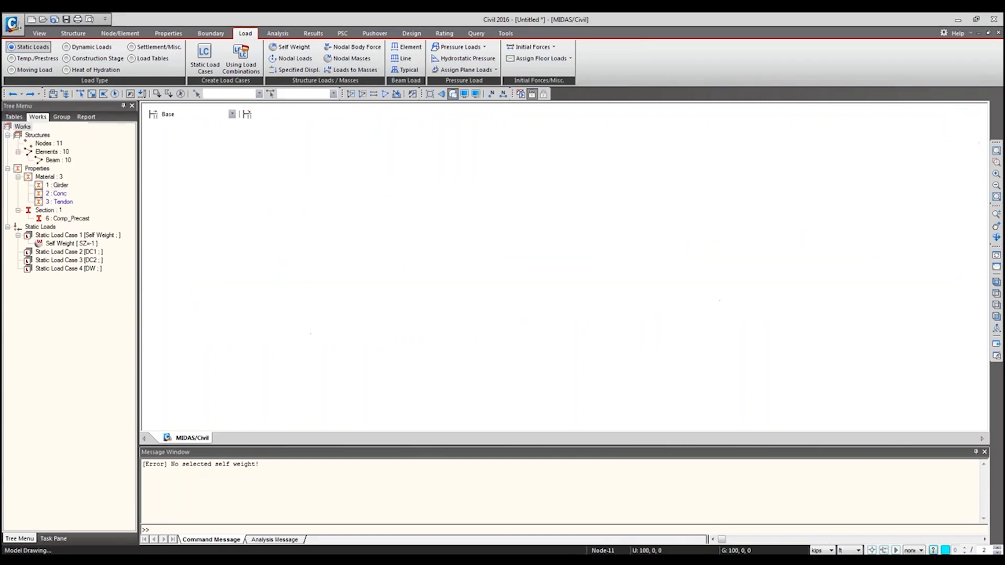
pyautogui.click(34, 96)
pyautogui.click(34, 96)
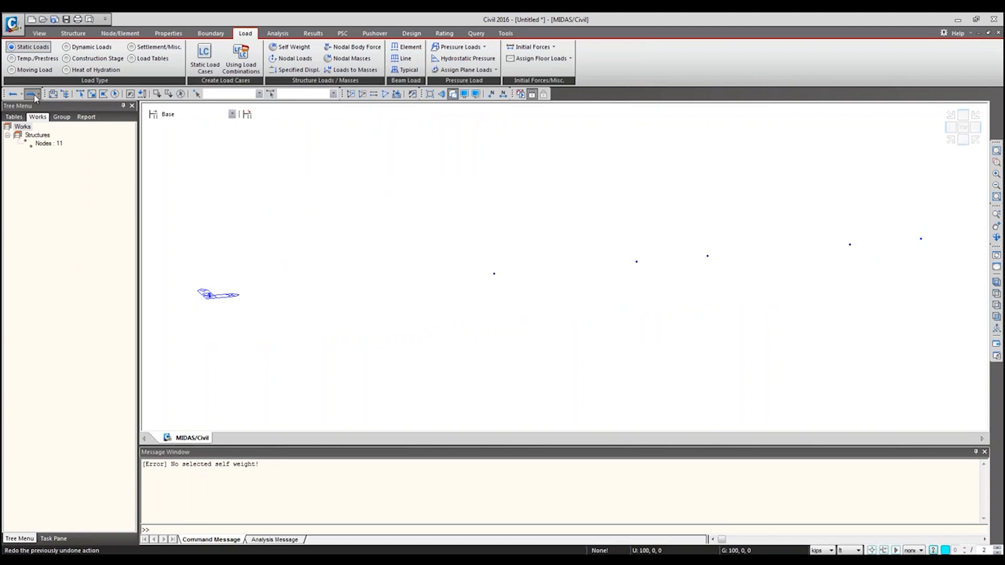
pyautogui.click(33, 95)
pyautogui.click(31, 94)
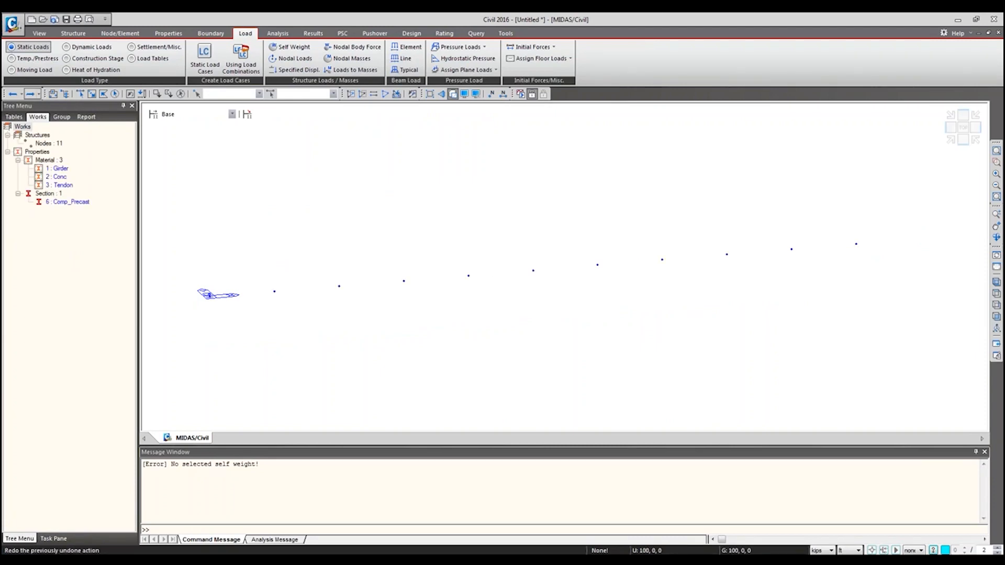
pyautogui.click(38, 94)
pyautogui.click(35, 96)
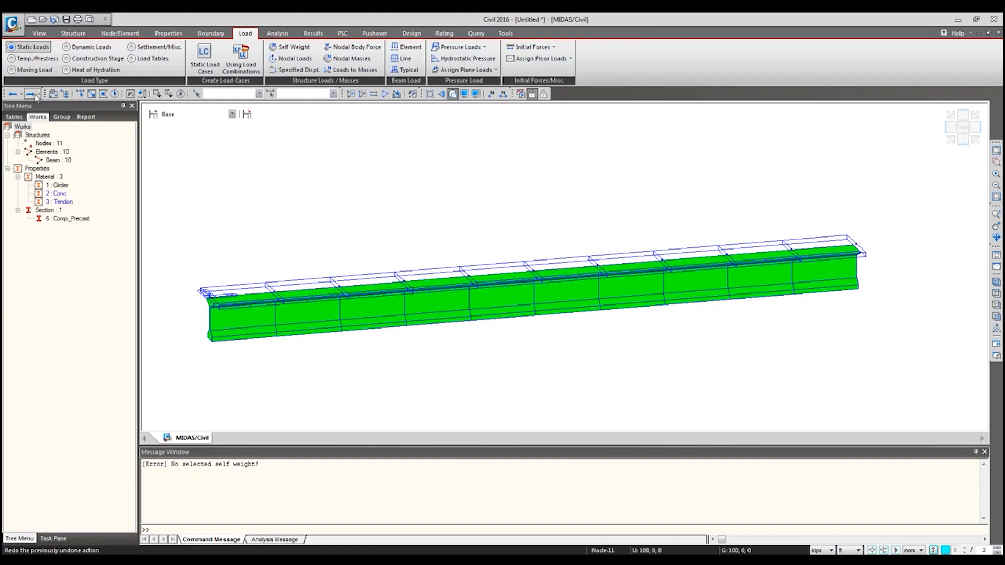
pyautogui.click(32, 94)
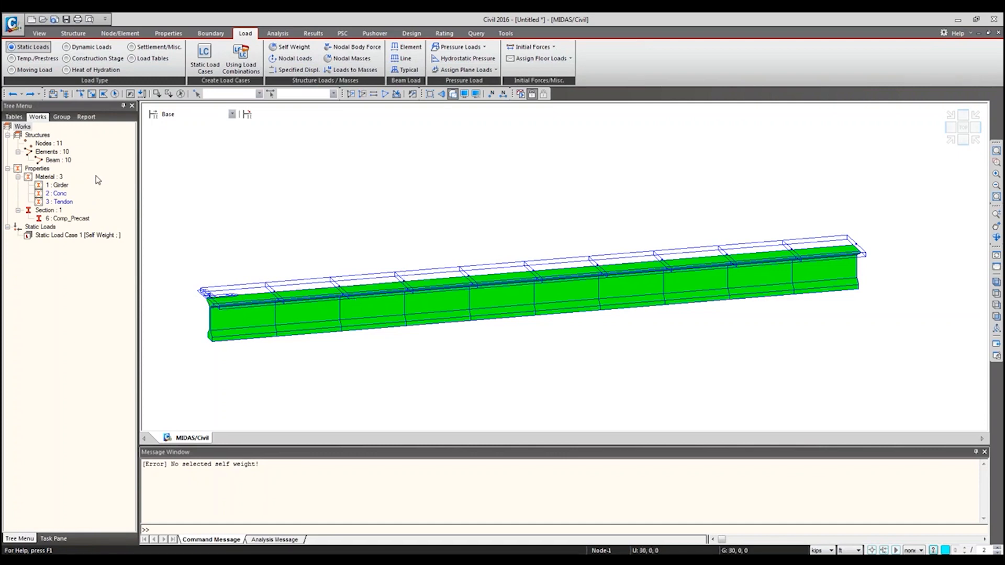
# Step: Assign the Conc material to all beam elements, and switch them back to the Girder material
pyautogui.click(116, 95)
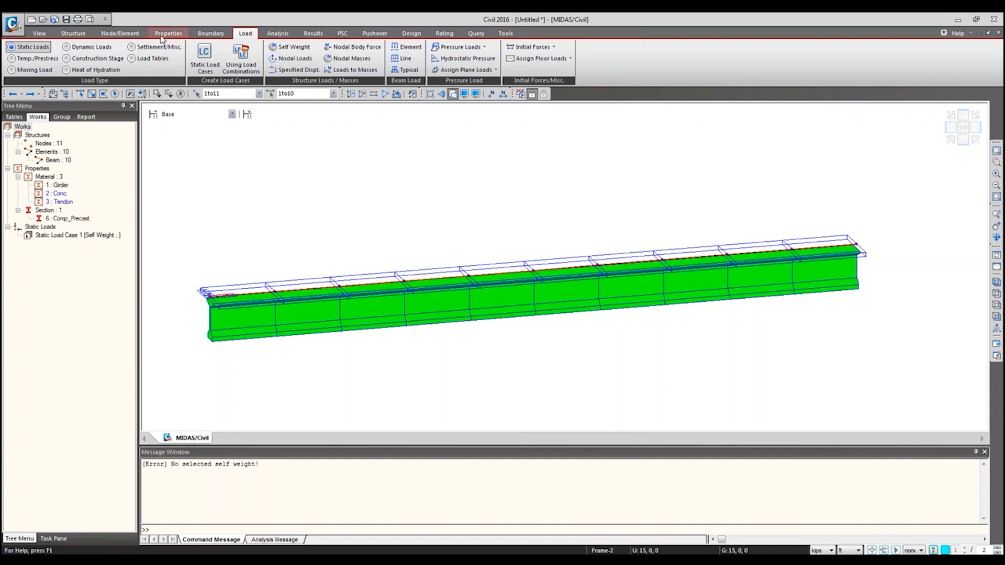
pyautogui.click(167, 33)
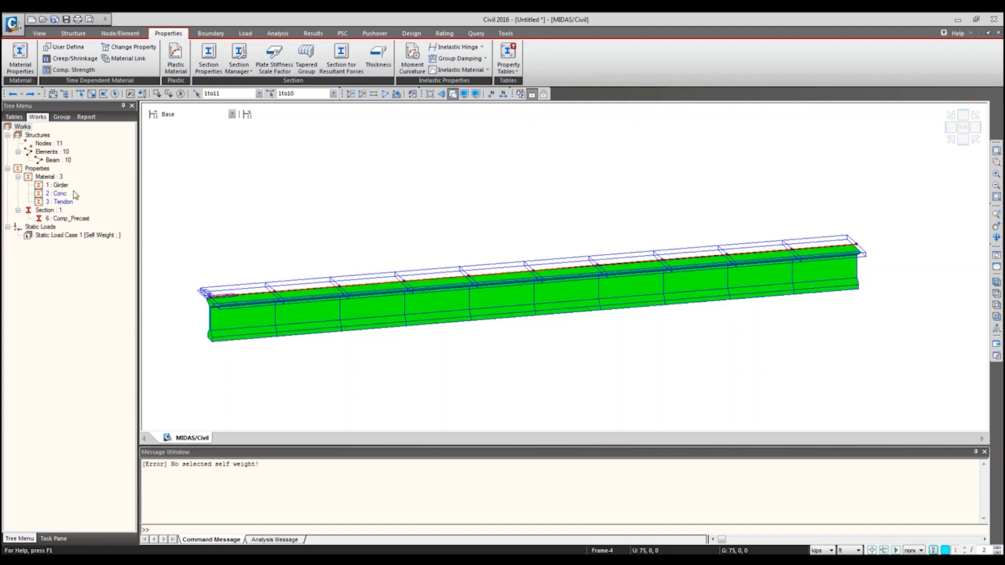
pyautogui.click(57, 194)
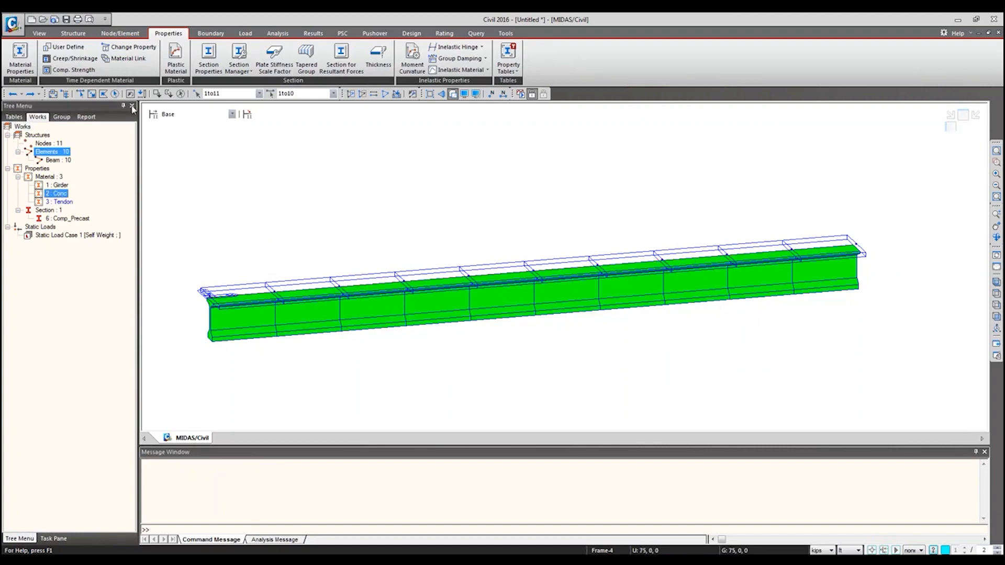
pyautogui.click(114, 94)
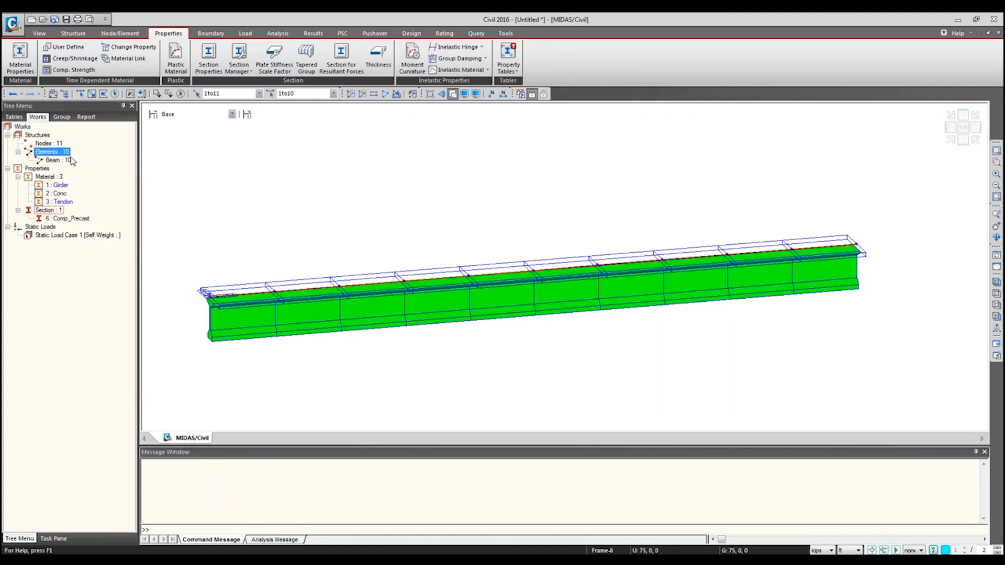
pyautogui.moveTo(57, 187); pyautogui.dragTo(350, 206)
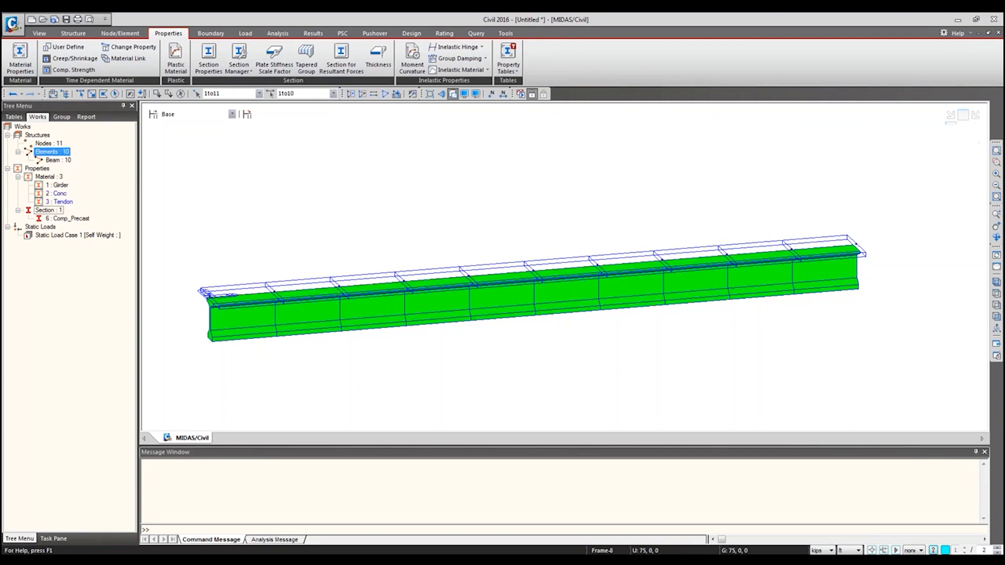
# Step: Add a support at the girder's start node (node 1) restraining all translations Dx, Dy and Dz
pyautogui.click(210, 35)
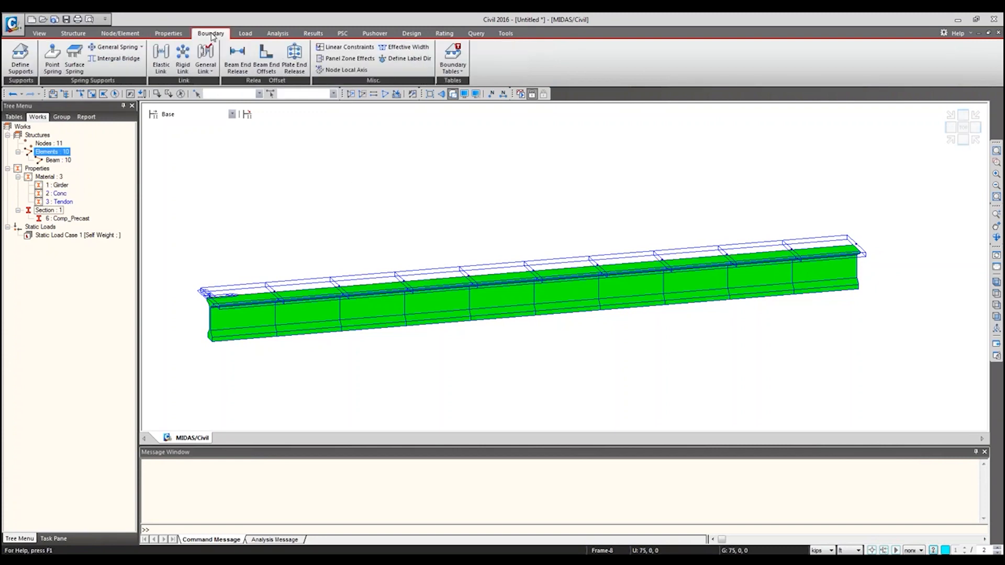
pyautogui.click(26, 68)
pyautogui.click(92, 94)
pyautogui.moveTo(189, 268); pyautogui.dragTo(227, 339)
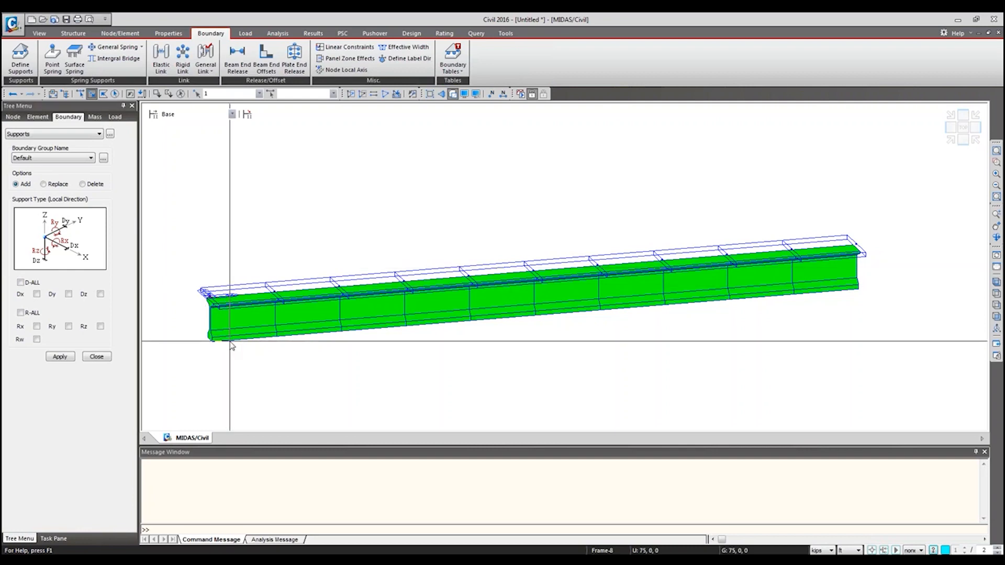
pyautogui.click(20, 282)
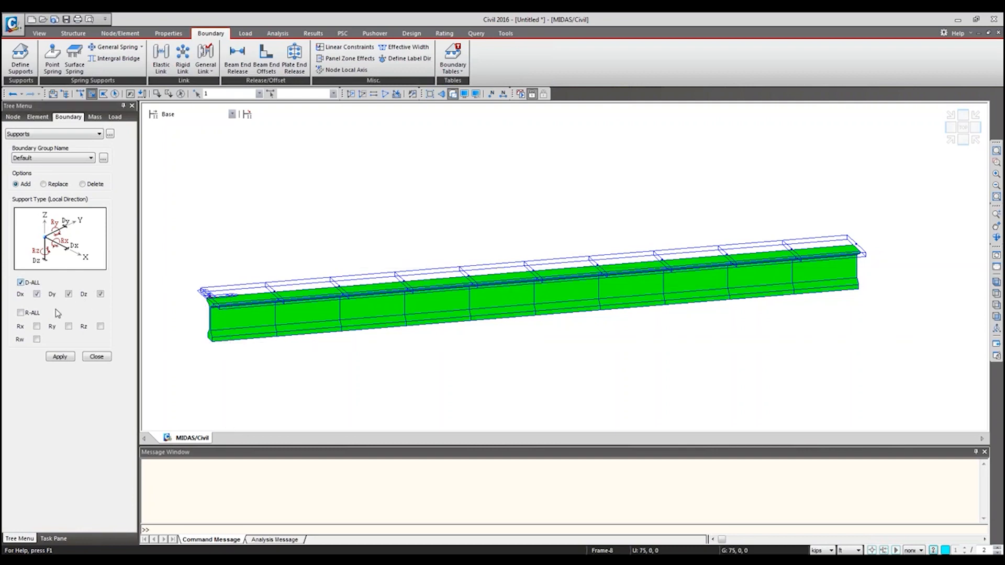
pyautogui.click(59, 358)
pyautogui.click(60, 357)
# Step: Add a support at the girder's end node (node 11) restraining only Dz, with Dx and Dy released
pyautogui.click(845, 236)
pyautogui.click(863, 252)
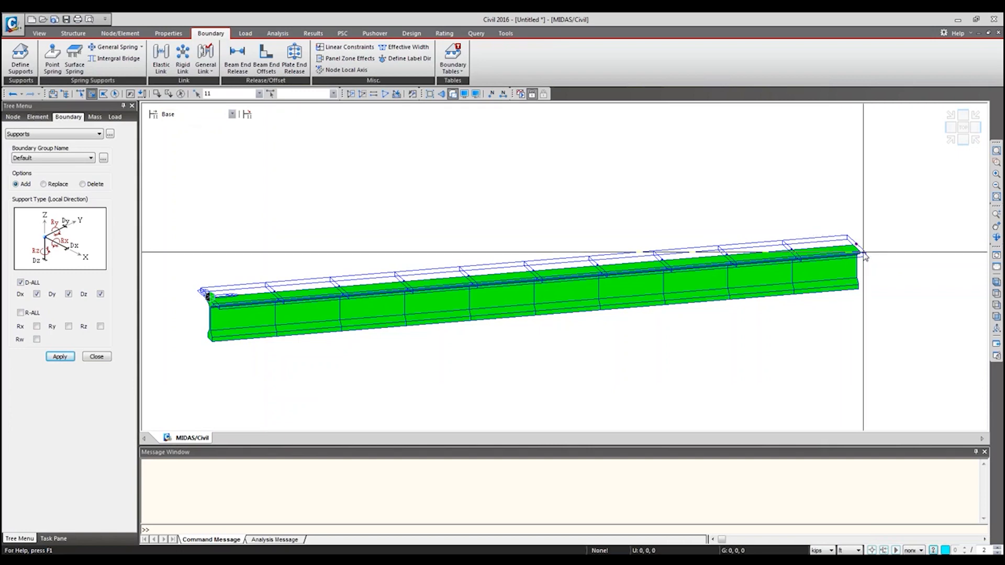
pyautogui.click(68, 295)
pyautogui.click(37, 294)
pyautogui.click(60, 356)
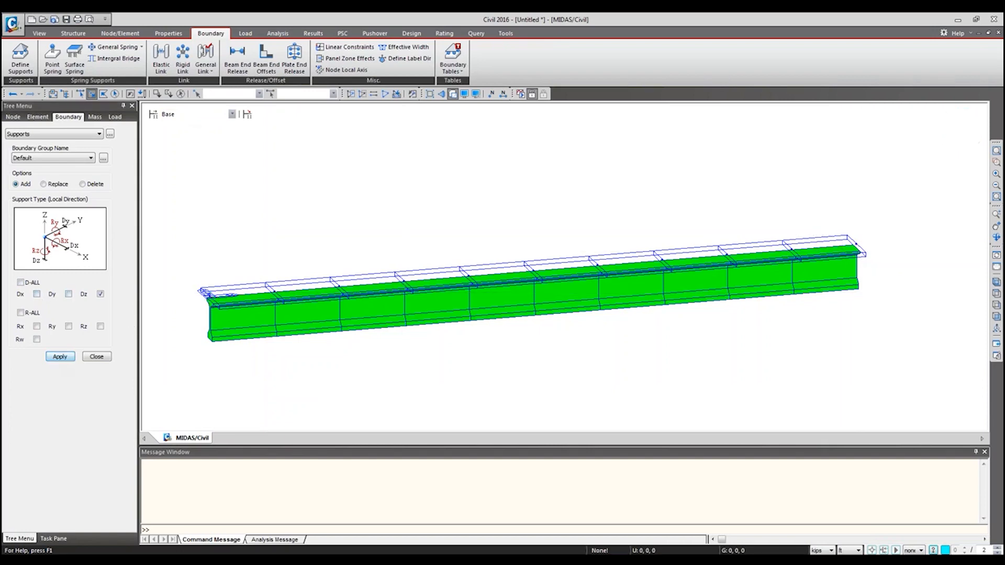
# Step: Switch to the 0831_precast_2span_demo model and examine the creep coefficient graph of the Creep/Shrinkage G time-dependent material
pyautogui.click(246, 34)
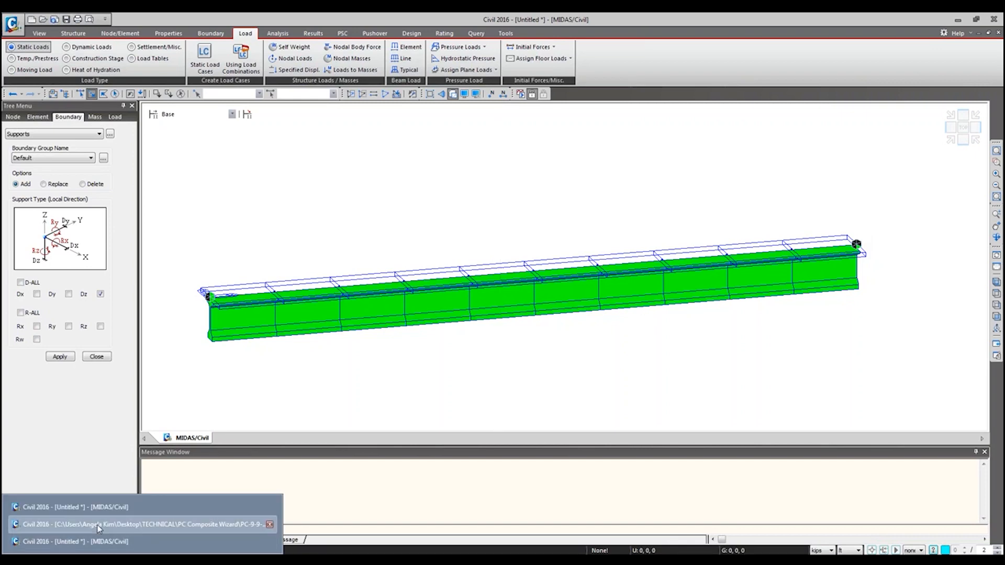
pyautogui.click(98, 525)
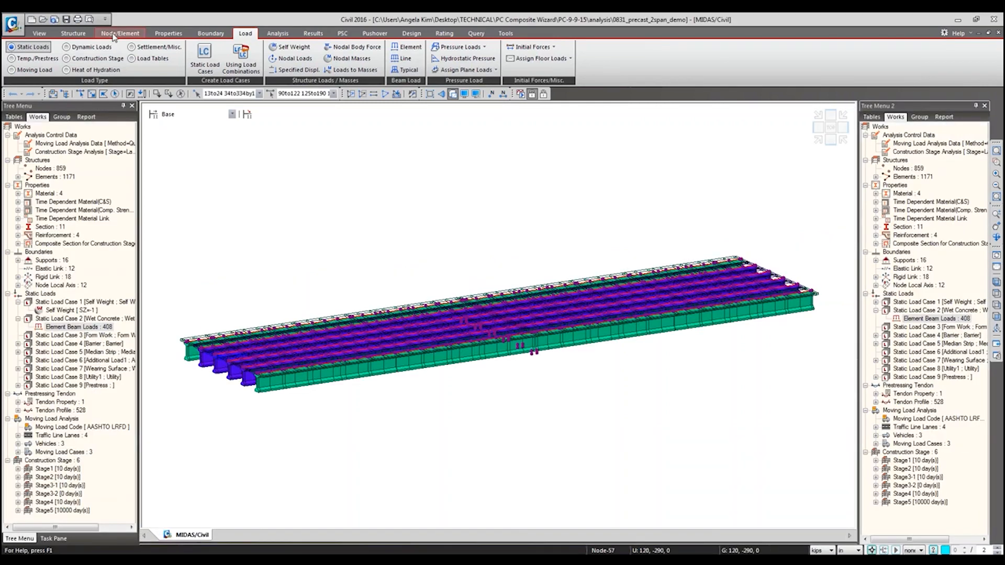
pyautogui.click(121, 34)
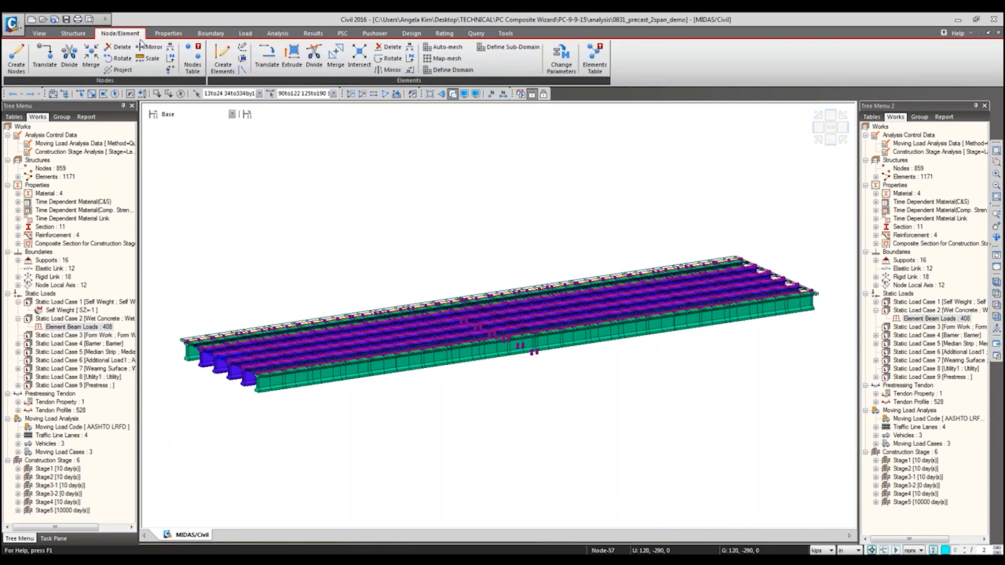
pyautogui.click(168, 34)
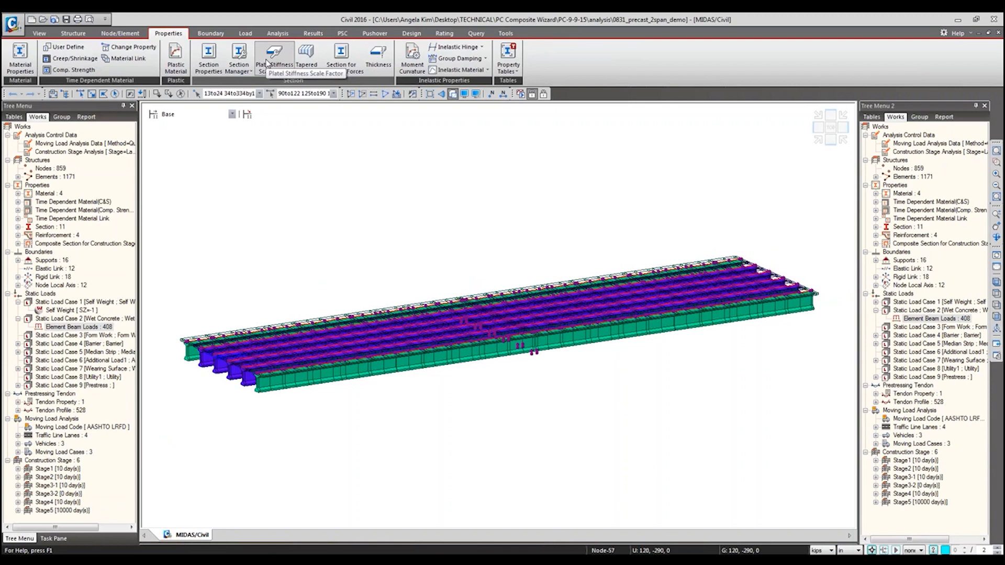
pyautogui.click(73, 59)
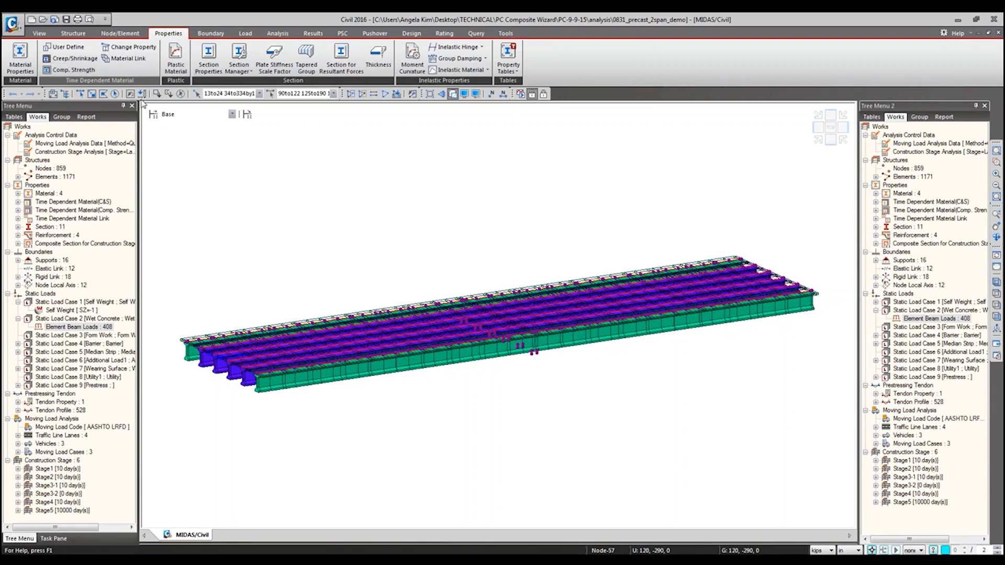
pyautogui.click(470, 264)
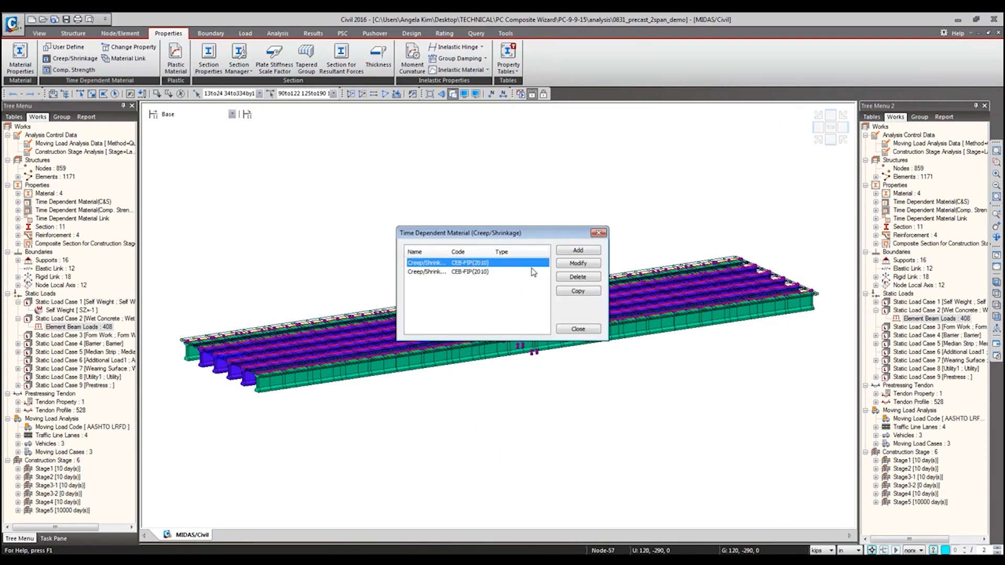
pyautogui.click(579, 264)
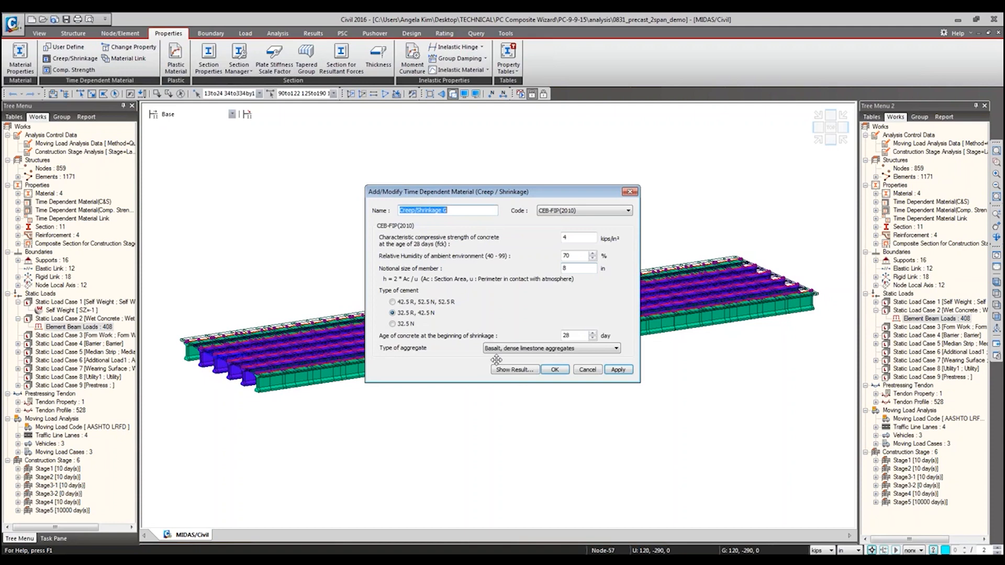
pyautogui.click(514, 370)
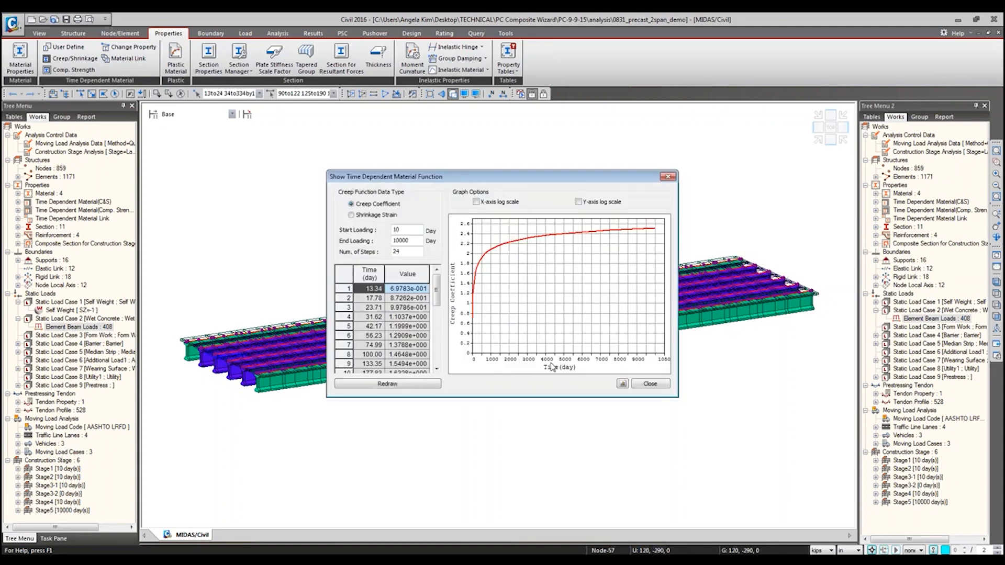
pyautogui.click(661, 385)
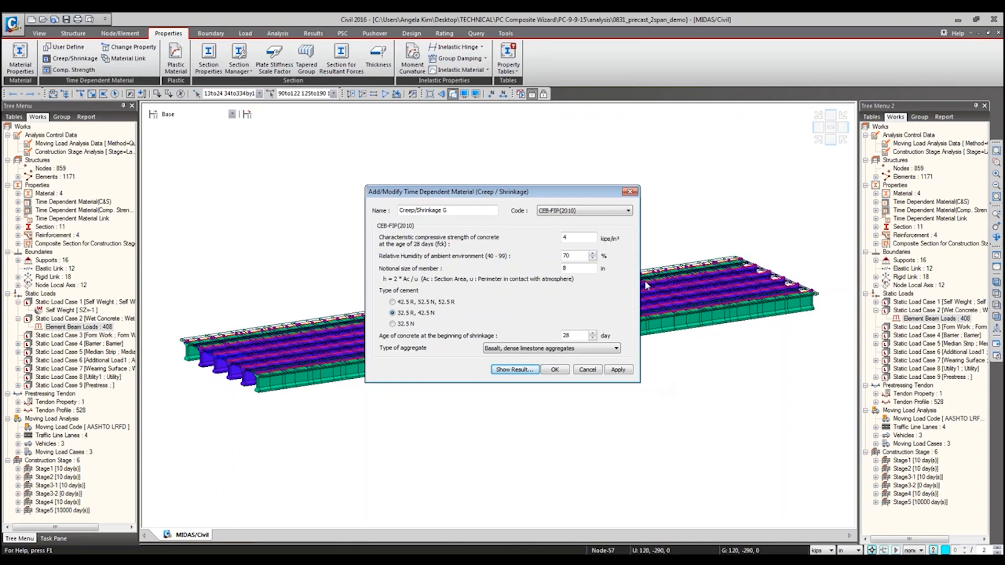
# Step: Check the code options and compressive strength entry of Creep/Shrinkage G, and close the time-dependent material dialogs
pyautogui.click(612, 212)
pyautogui.click(477, 258)
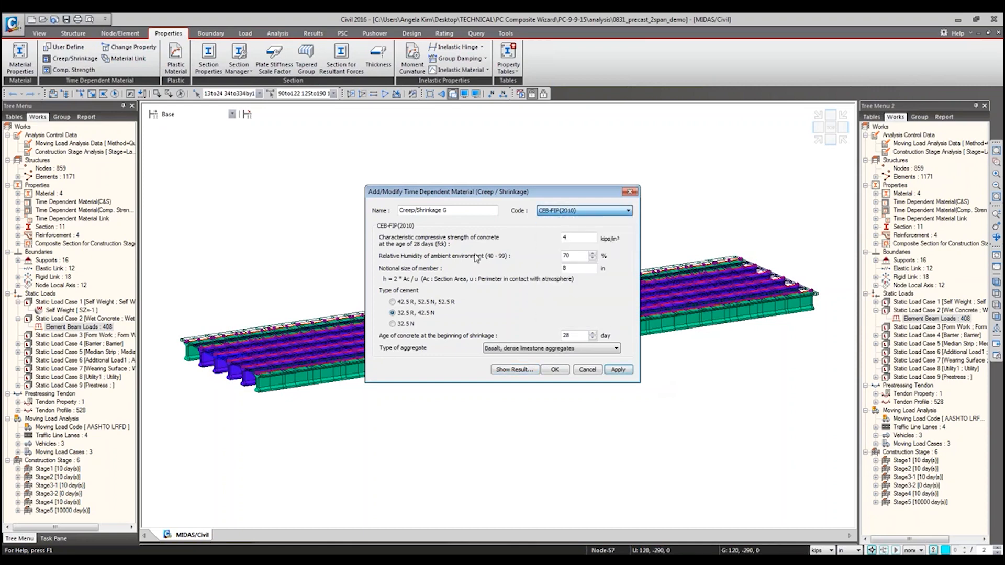
pyautogui.click(578, 237)
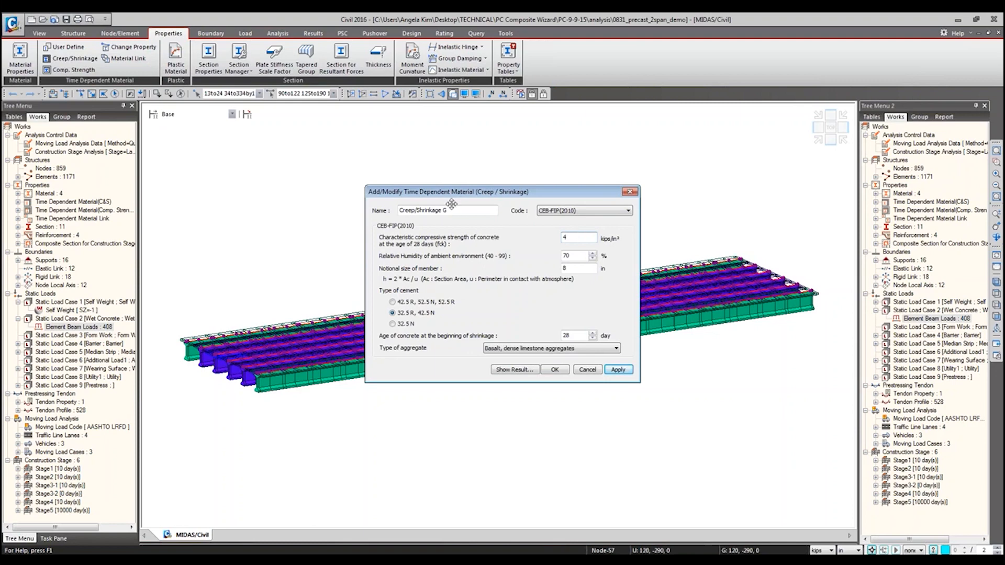
pyautogui.click(630, 192)
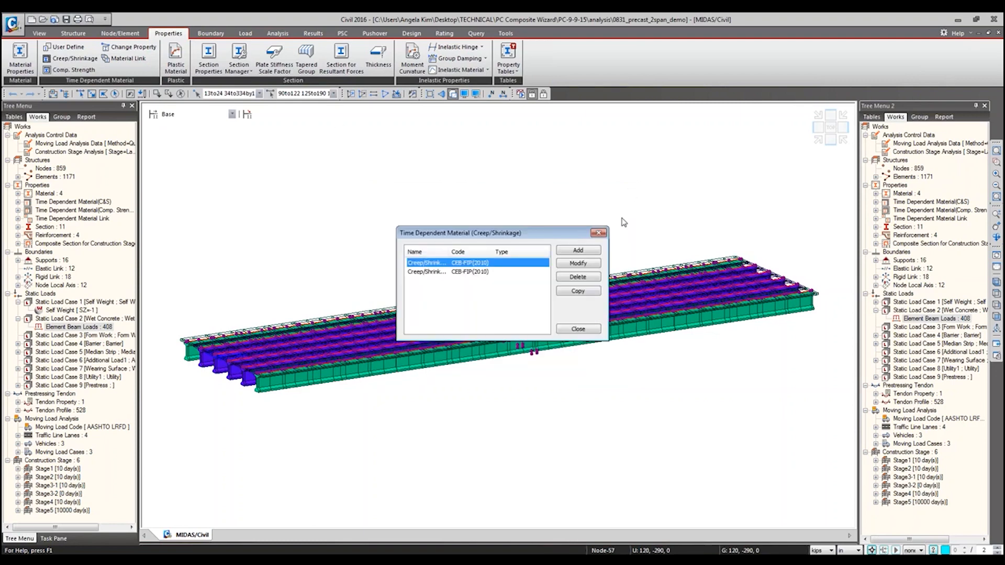
pyautogui.click(599, 233)
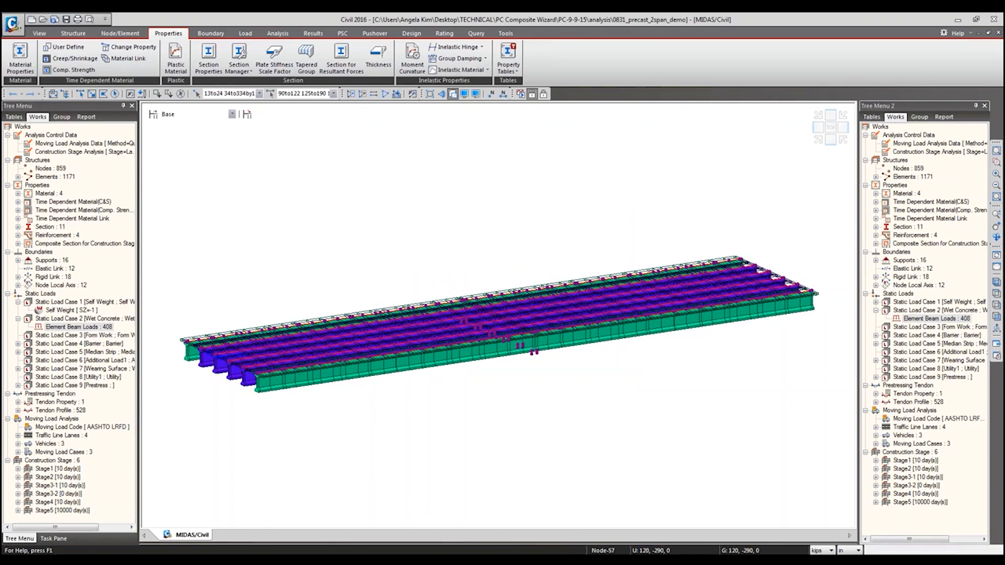
# Step: Activate the entire bridge model and switch it to post-processing mode
pyautogui.click(313, 34)
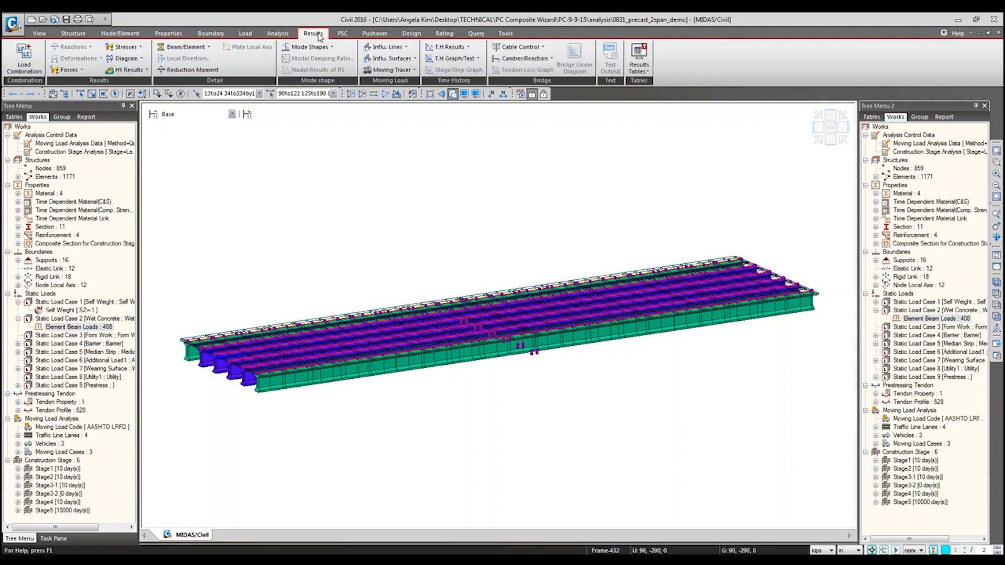
pyautogui.click(385, 94)
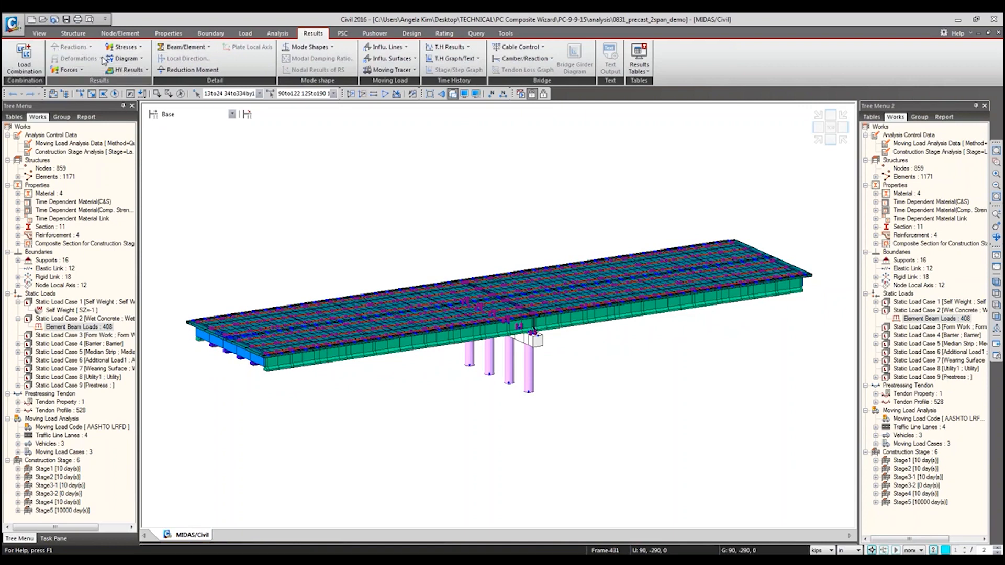
pyautogui.click(545, 94)
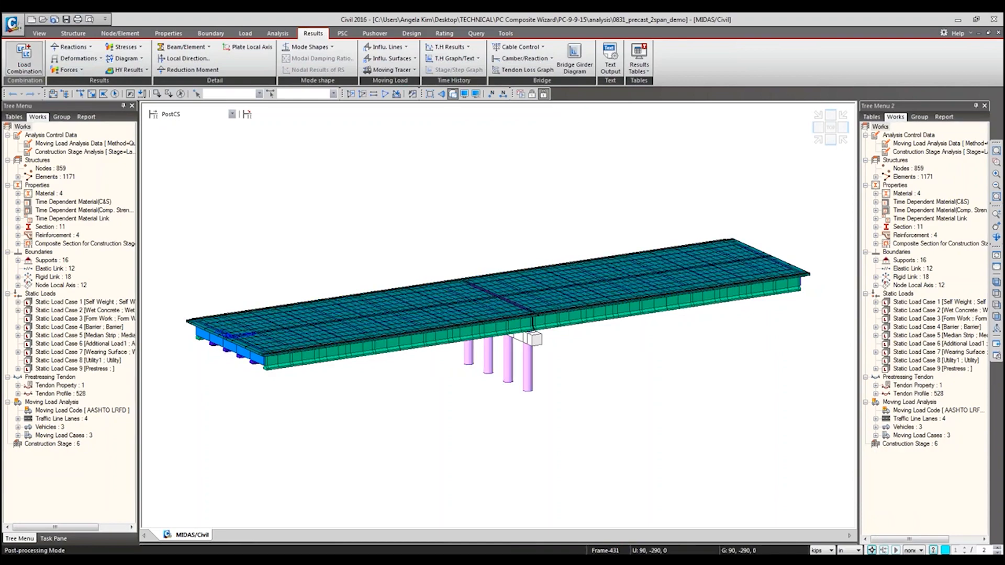
# Step: Examine the load modifier and permanent load factor options for automatically generating AASHTO-LRFD12 concrete load combinations, and cancel without generating any
pyautogui.moveTo(264, 12); pyautogui.dragTo(479, 113)
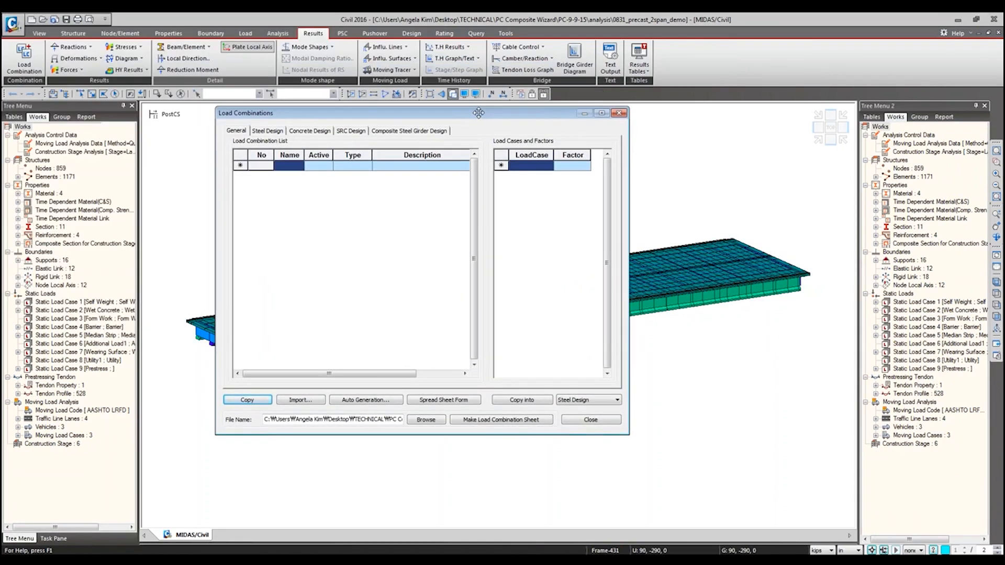
pyautogui.click(314, 131)
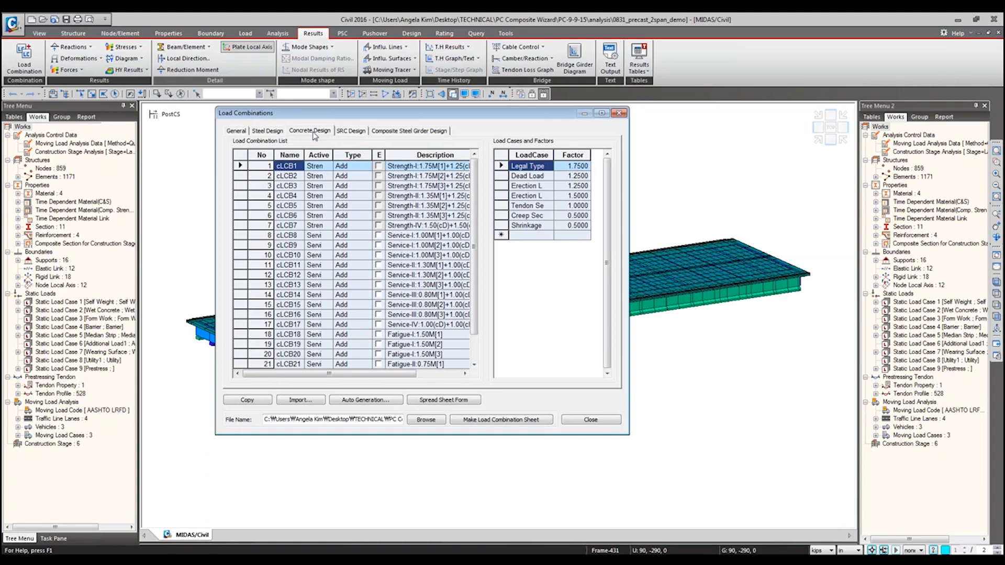
pyautogui.click(361, 406)
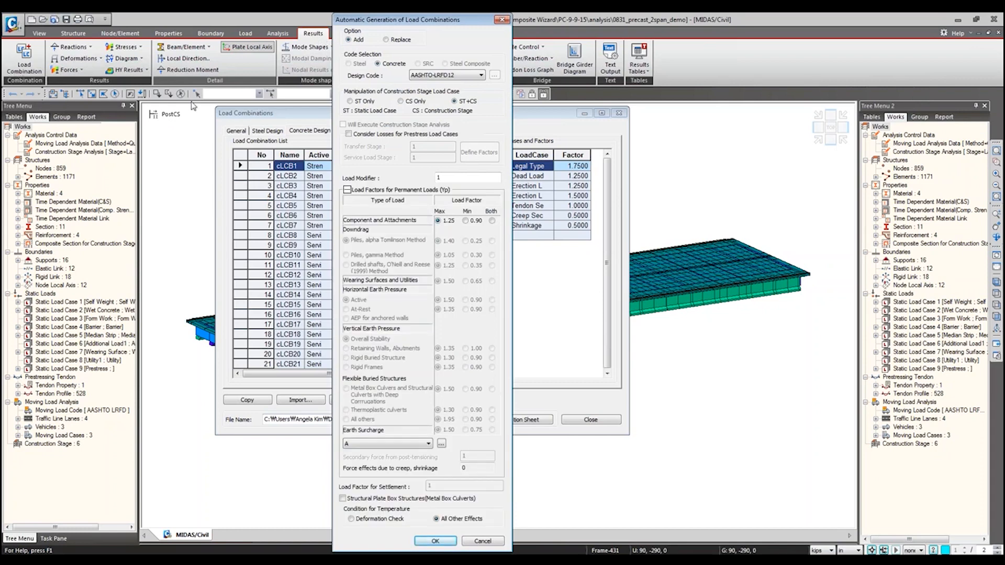
pyautogui.moveTo(417, 25); pyautogui.dragTo(614, 43)
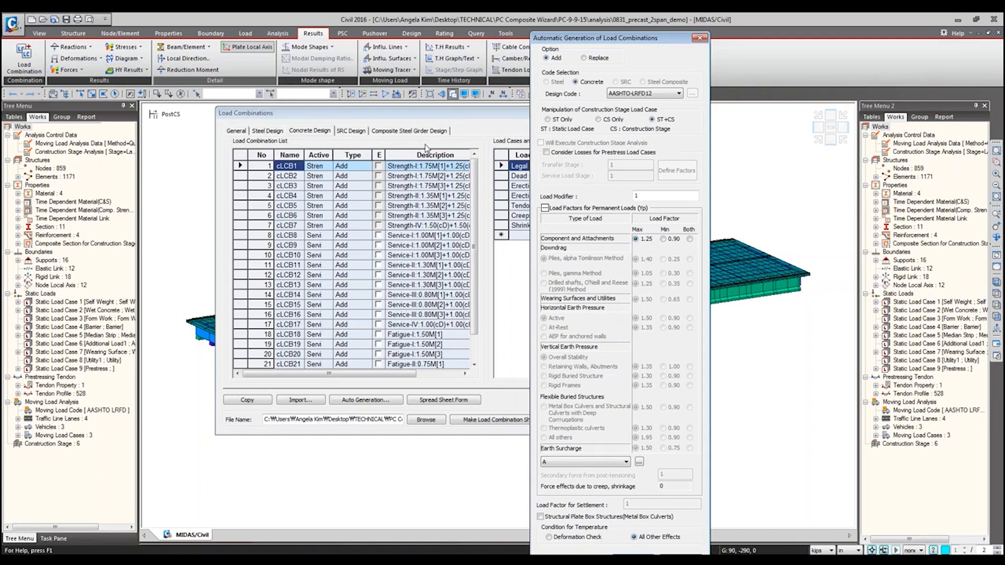
pyautogui.doubleClick(647, 194)
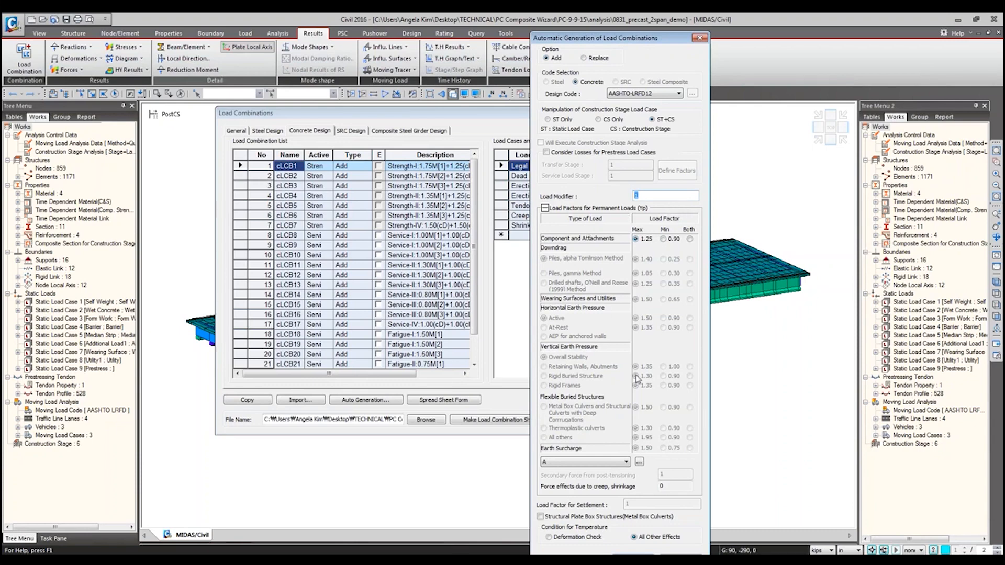
pyautogui.click(545, 207)
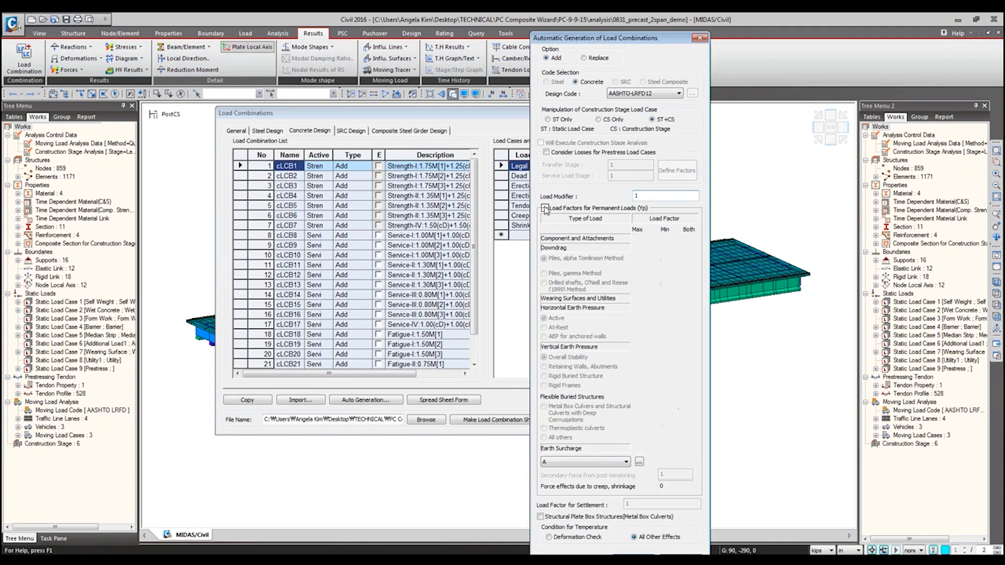
pyautogui.click(686, 281)
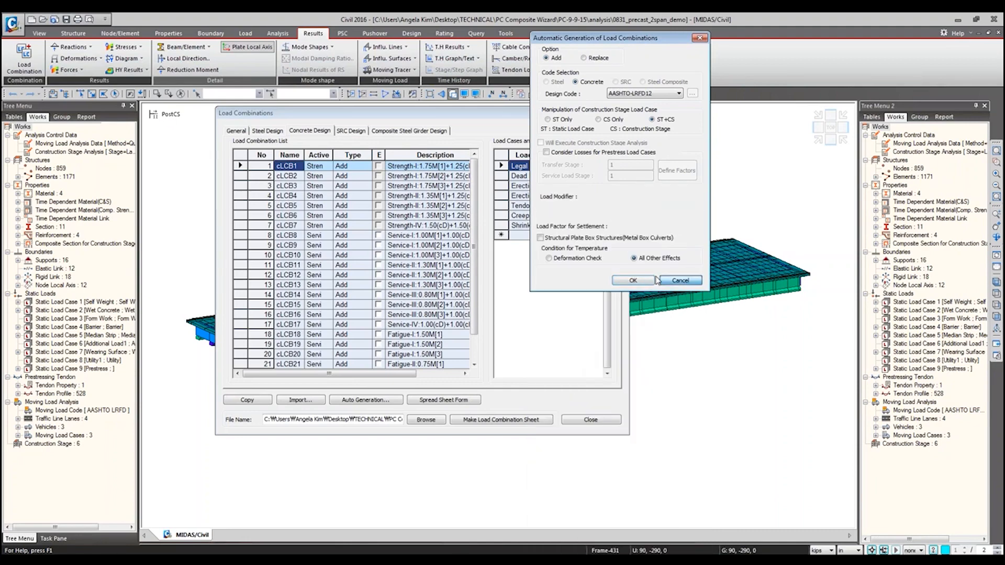
# Step: Review the Strength, Service and Fatigue combinations in the concrete design load combination list, and close the load combinations dialog
pyautogui.moveTo(242, 167); pyautogui.dragTo(231, 242)
pyautogui.moveTo(226, 283); pyautogui.dragTo(231, 365)
pyautogui.moveTo(419, 168); pyautogui.dragTo(409, 236)
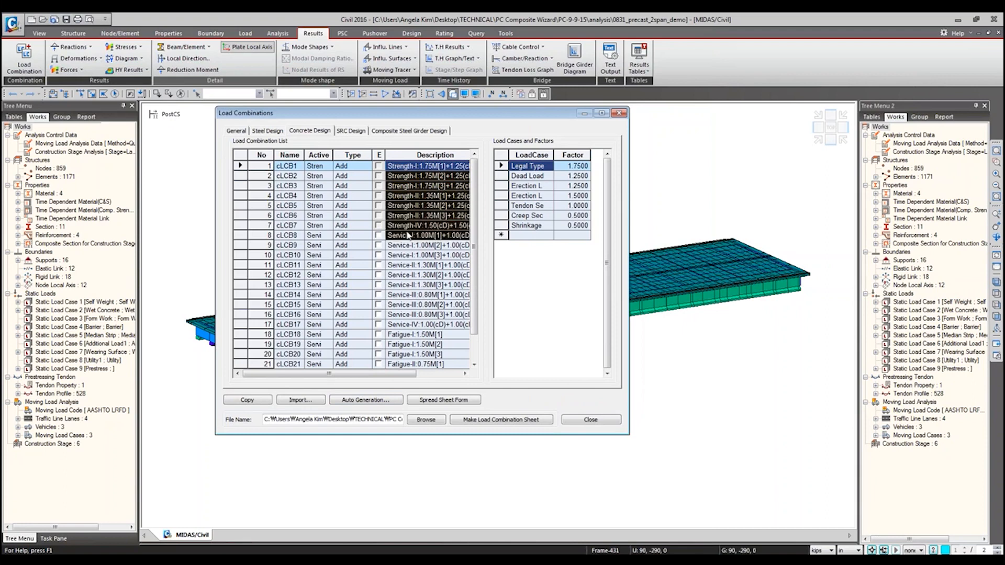
pyautogui.scroll(-1, 423, 314)
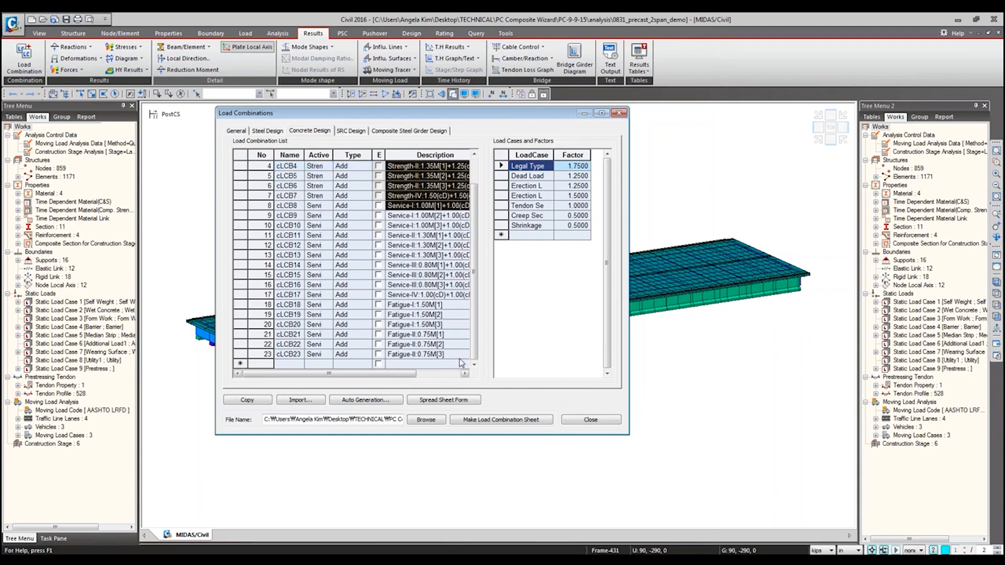
pyautogui.scroll(1, 462, 360)
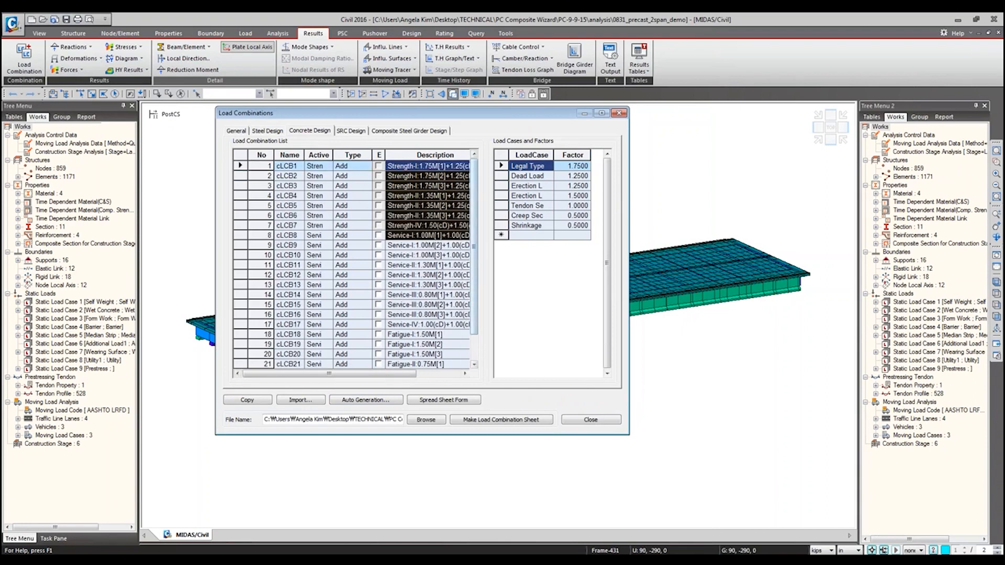
pyautogui.click(590, 420)
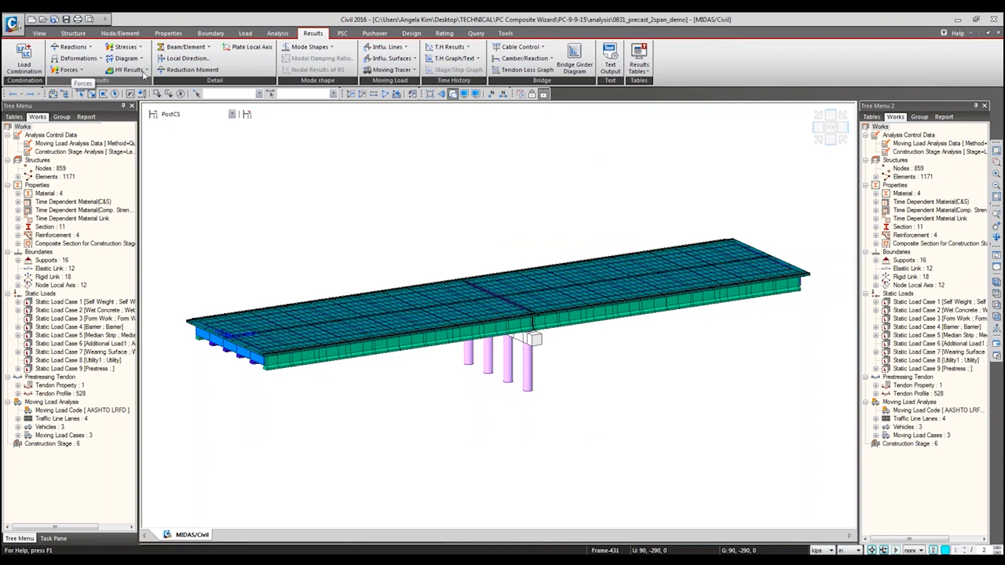
# Step: Look over the general design and rating functions, set the PSC design code to AASHTO-LRFD12 and open its design parameters
pyautogui.click(412, 34)
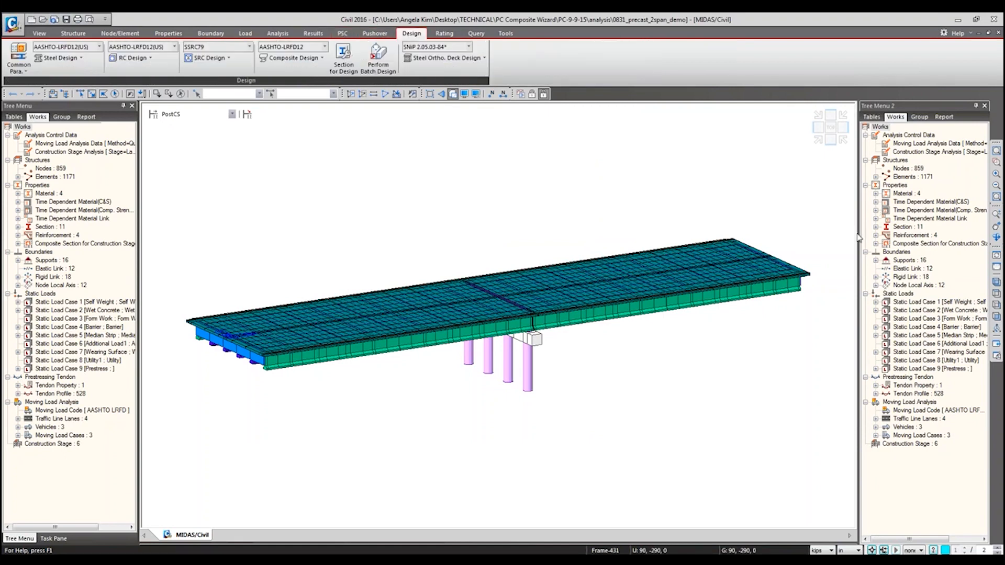
pyautogui.click(440, 35)
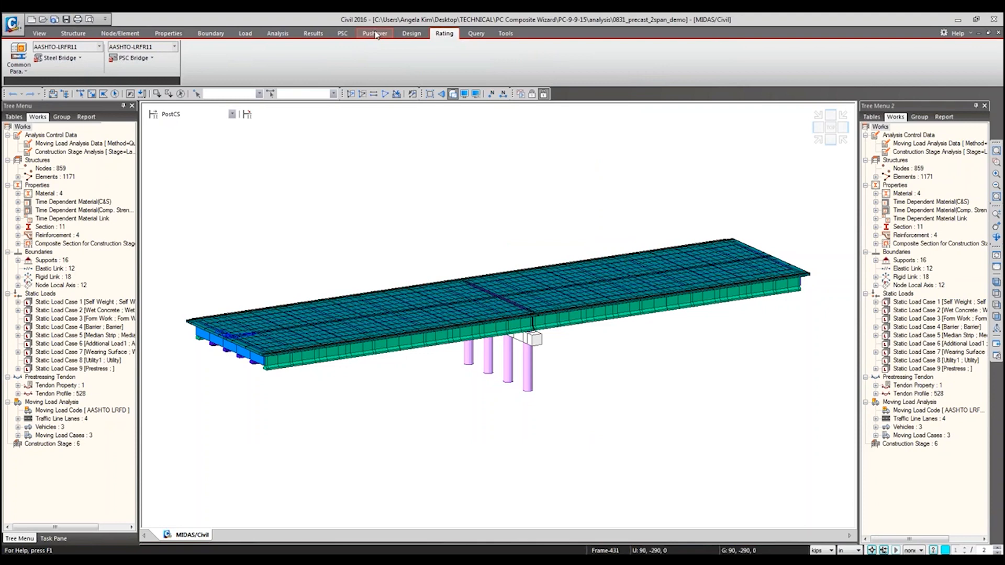
pyautogui.click(343, 35)
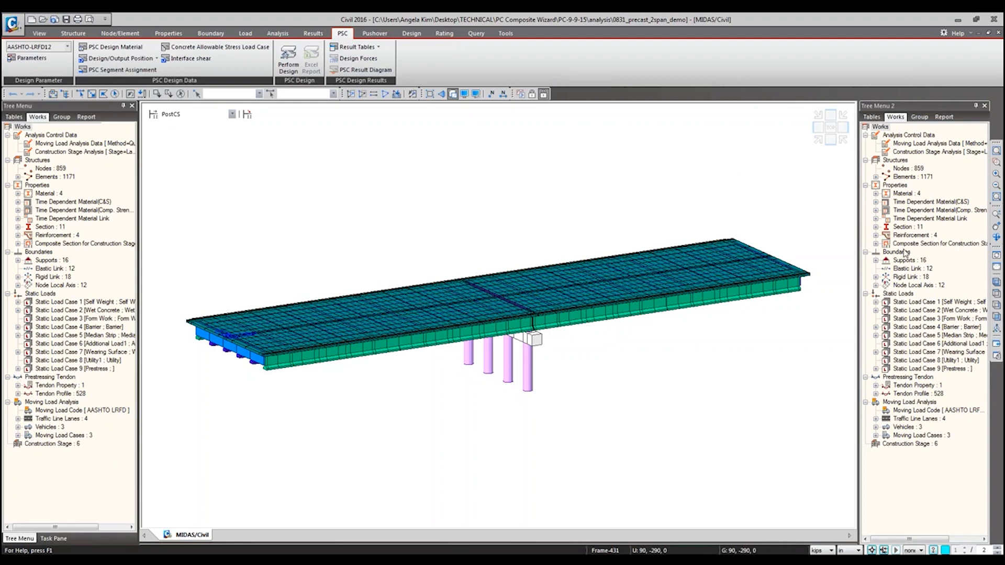
pyautogui.click(68, 47)
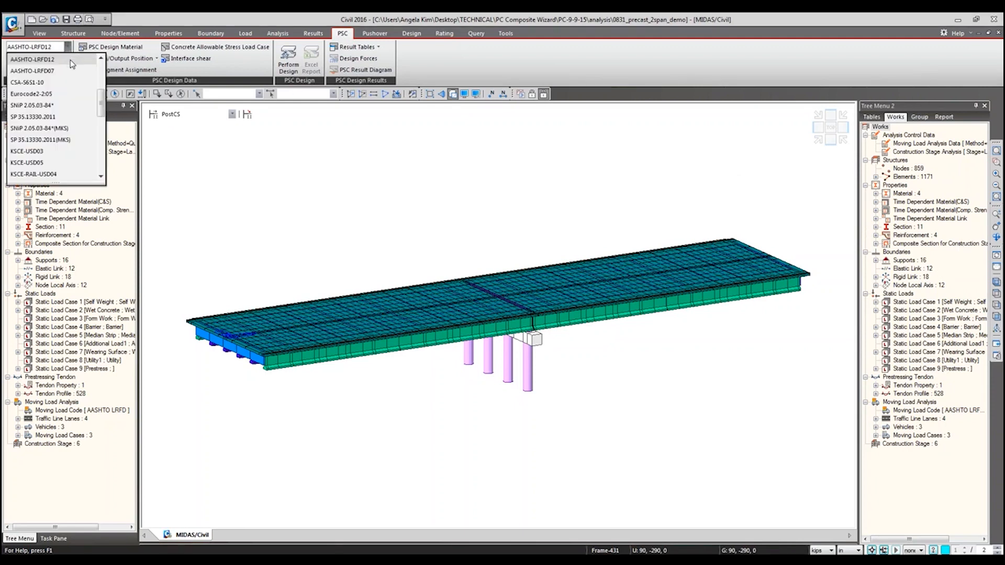
pyautogui.click(29, 59)
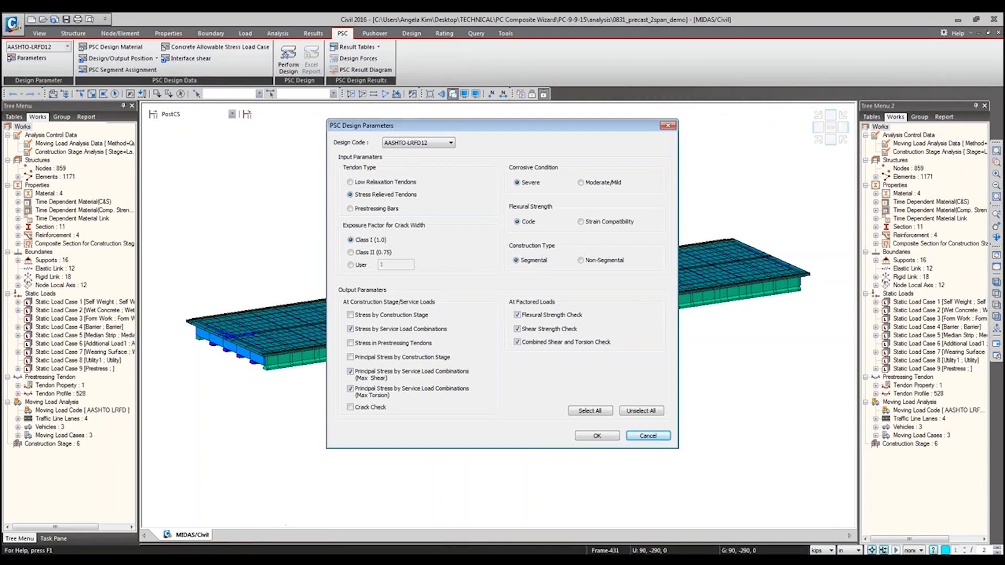
# Step: Switch to the Design and Load Rating user's guide in Adobe Reader and browse from the contents to the Tendon Property figure
pyautogui.click(176, 560)
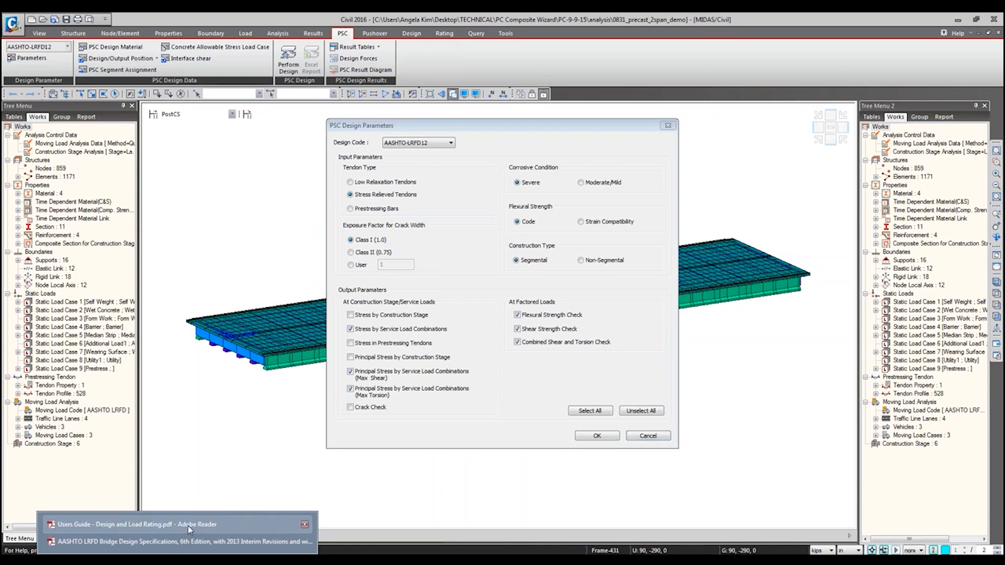
pyautogui.click(188, 526)
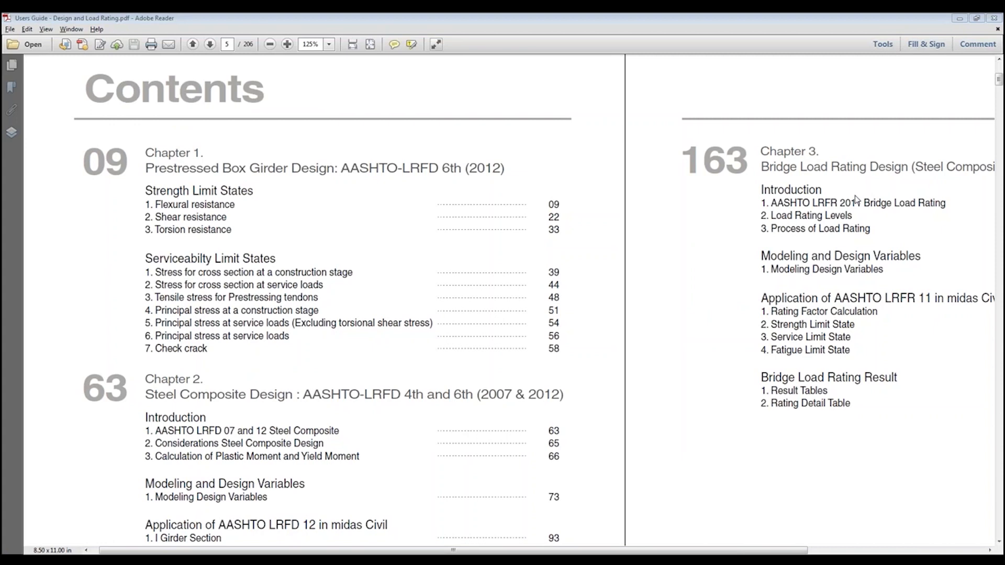
pyautogui.moveTo(1000, 79); pyautogui.dragTo(1000, 105)
pyautogui.scroll(-5, 898, 144)
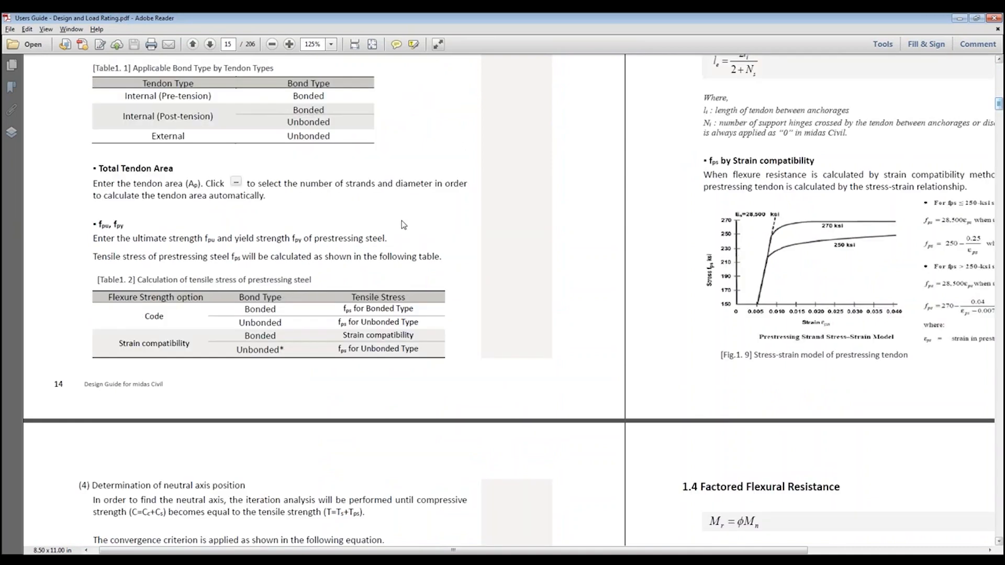
pyautogui.scroll(3, 403, 224)
pyautogui.scroll(6, 444, 229)
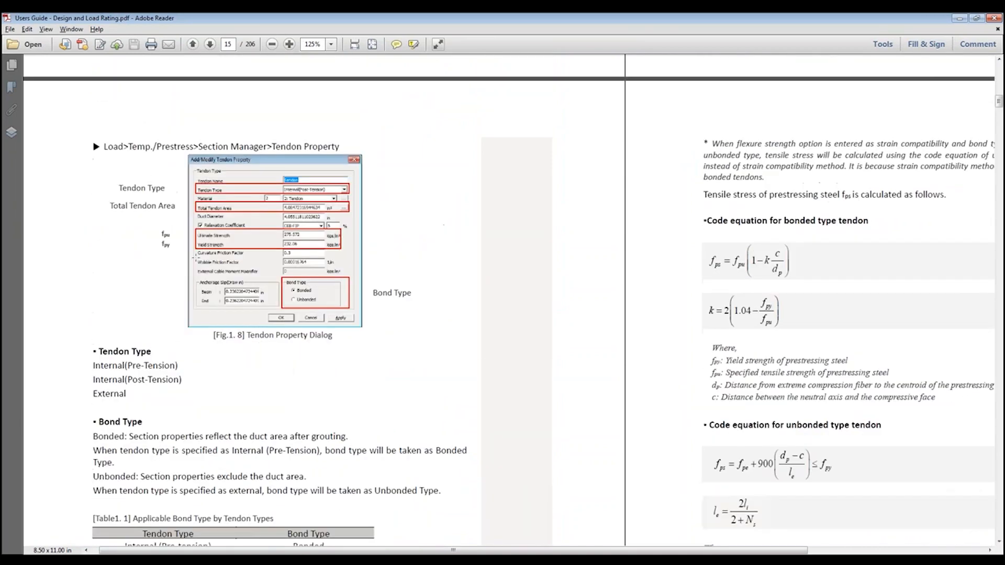
# Step: Enlarge and examine the Tendon Property Dialog figure (Fig. 1.8) with its tendon type, area, strength and bond type entries
pyautogui.keyDown('ctrl'); pyautogui.scroll(2, 454, 242); pyautogui.keyUp('ctrl')
pyautogui.scroll(1, 454, 241)
pyautogui.moveTo(573, 273); pyautogui.dragTo(516, 272, button='middle')
pyautogui.keyDown('ctrl'); pyautogui.scroll(1, 531, 280); pyautogui.keyUp('ctrl')
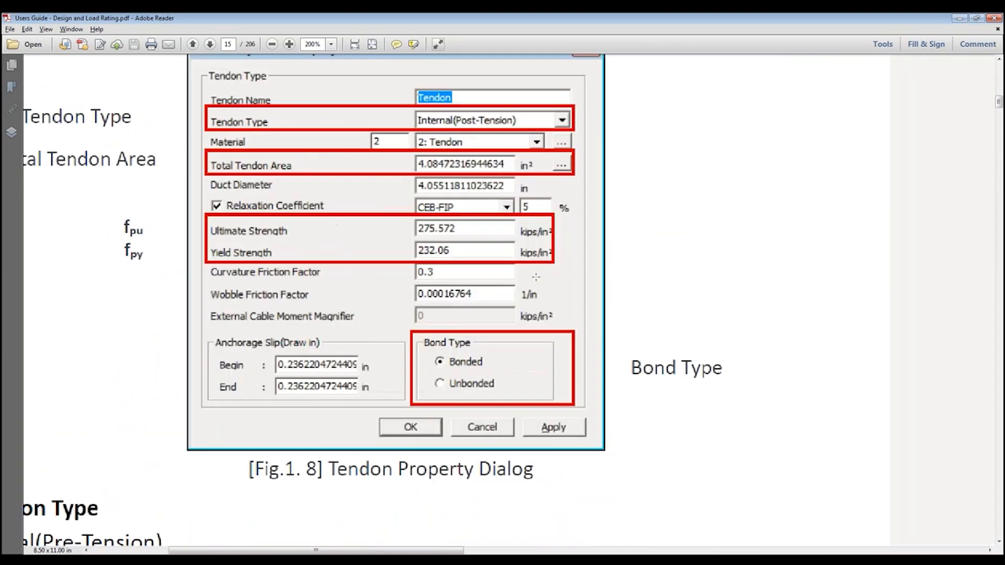
pyautogui.keyDown('ctrl'); pyautogui.scroll(-1, 690, 282); pyautogui.keyUp('ctrl')
pyautogui.middleClick(596, 275)
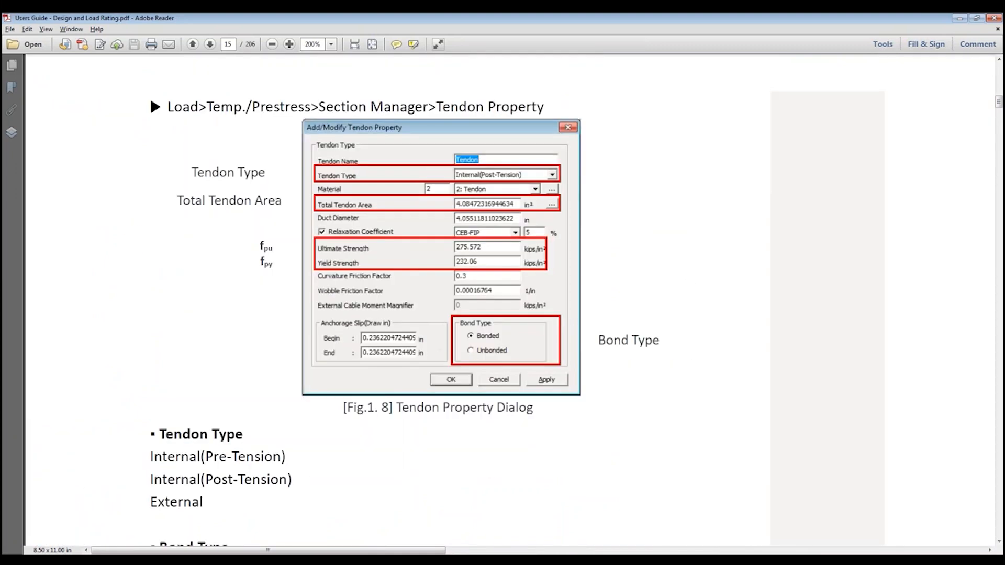
pyautogui.scroll(1, 601, 281)
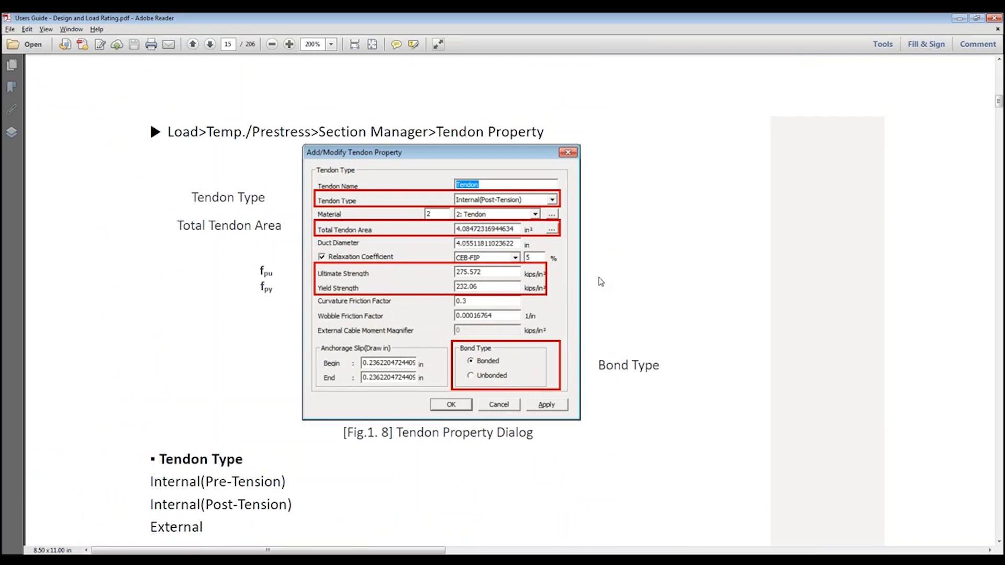
# Step: Switch back to midas Civil and set the construction type to Non-Segmental in the PSC design parameters
pyautogui.hotkey('alt', 'Tab')
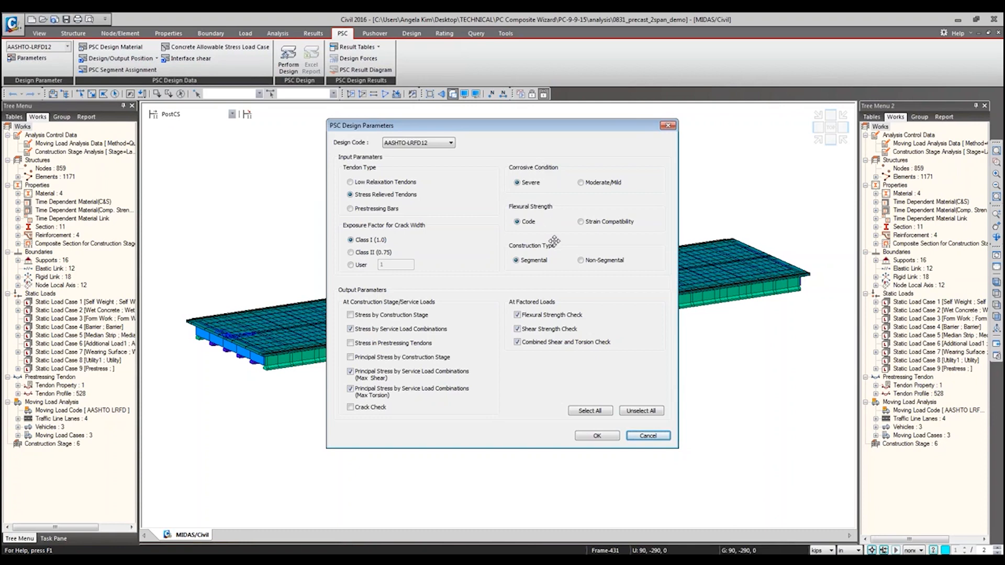
pyautogui.click(587, 260)
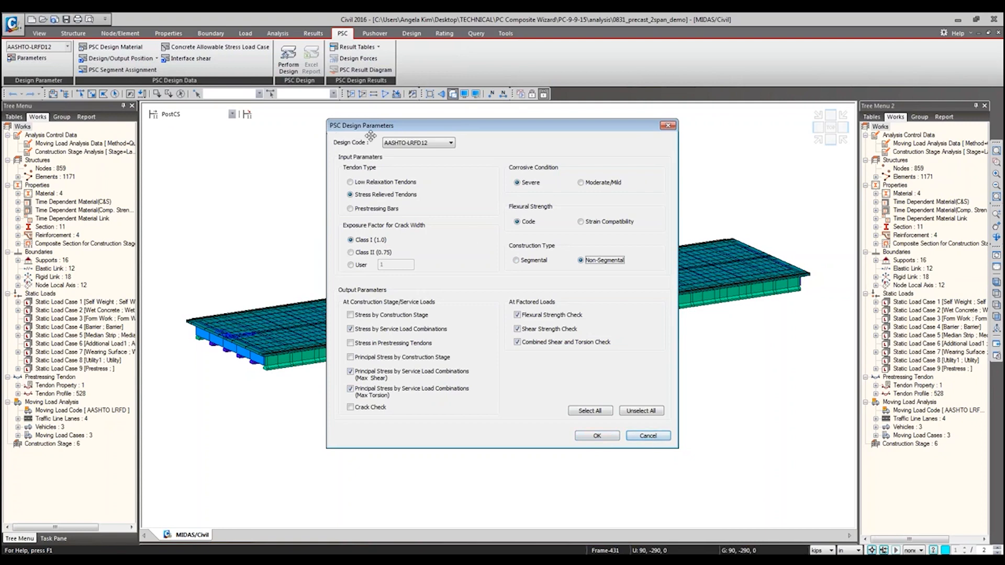
pyautogui.click(597, 436)
# Step: Check how a custom slab compressive strength is entered for the Girder composite material using slab code None, and close without modifying
pyautogui.click(134, 49)
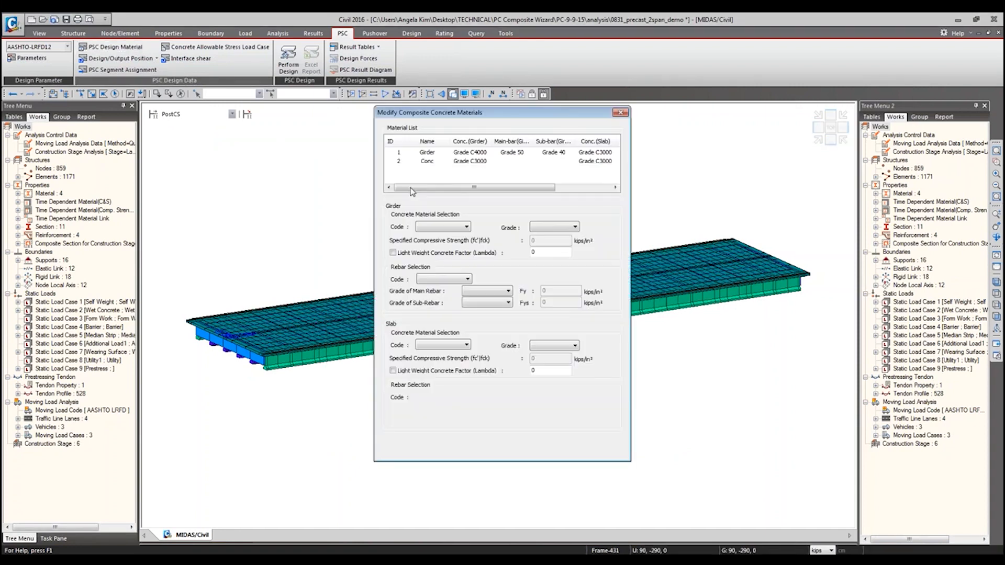
pyautogui.click(453, 156)
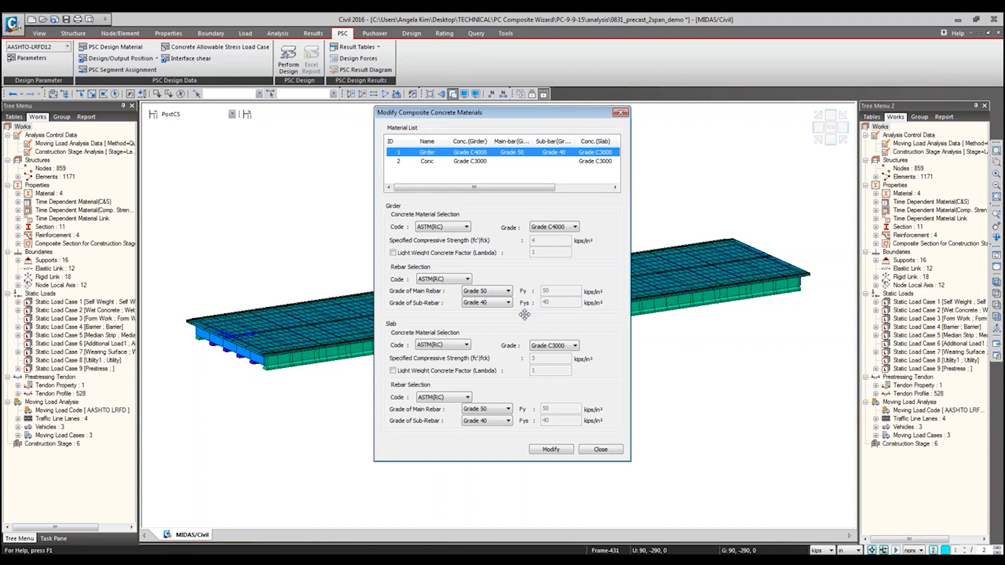
pyautogui.click(442, 347)
pyautogui.click(444, 355)
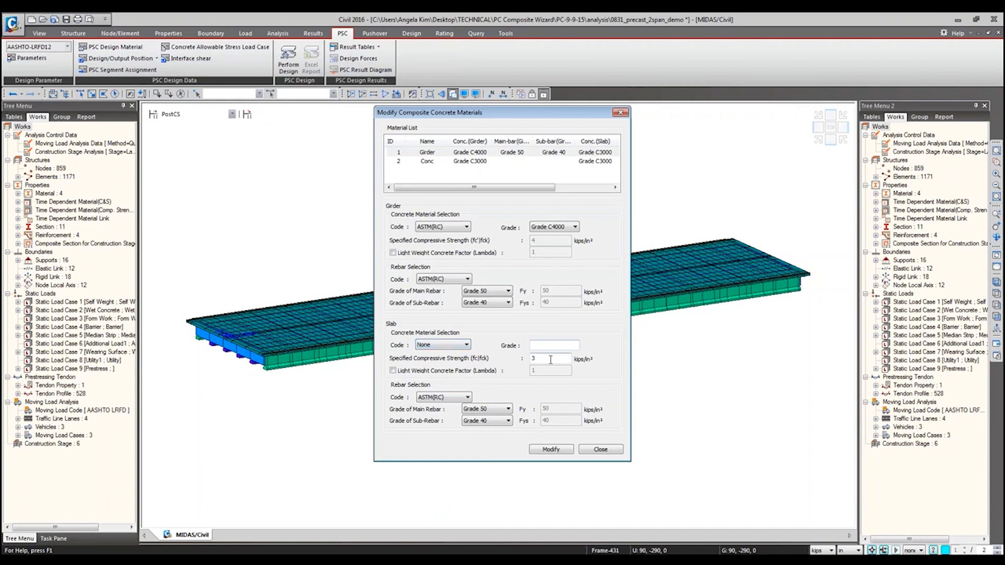
pyautogui.moveTo(538, 359); pyautogui.dragTo(530, 360)
pyautogui.click(602, 451)
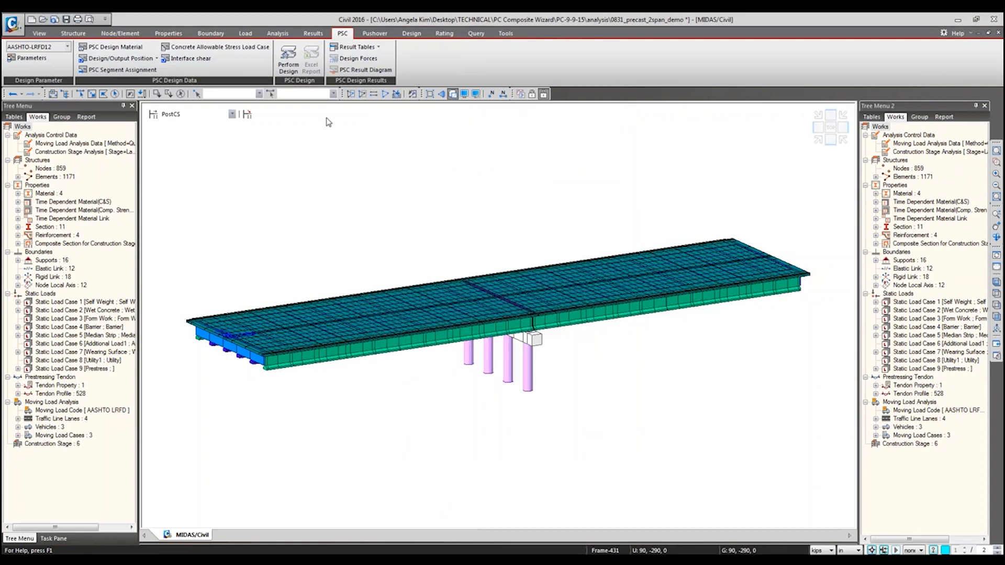
# Step: Turn off the hidden-surface display to show the bridge as a wireframe, and open the PSC design position settings
pyautogui.click(151, 59)
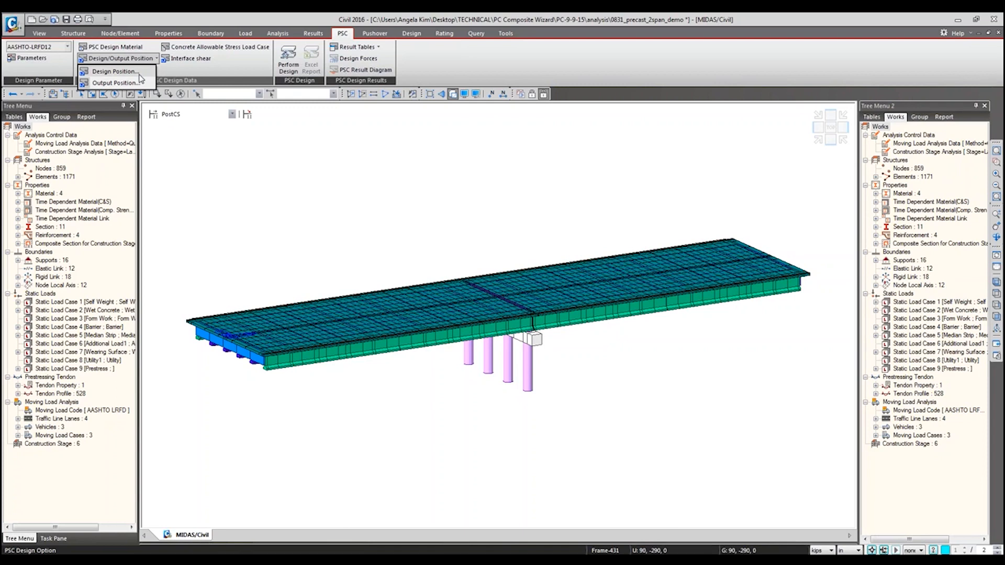
pyautogui.click(451, 96)
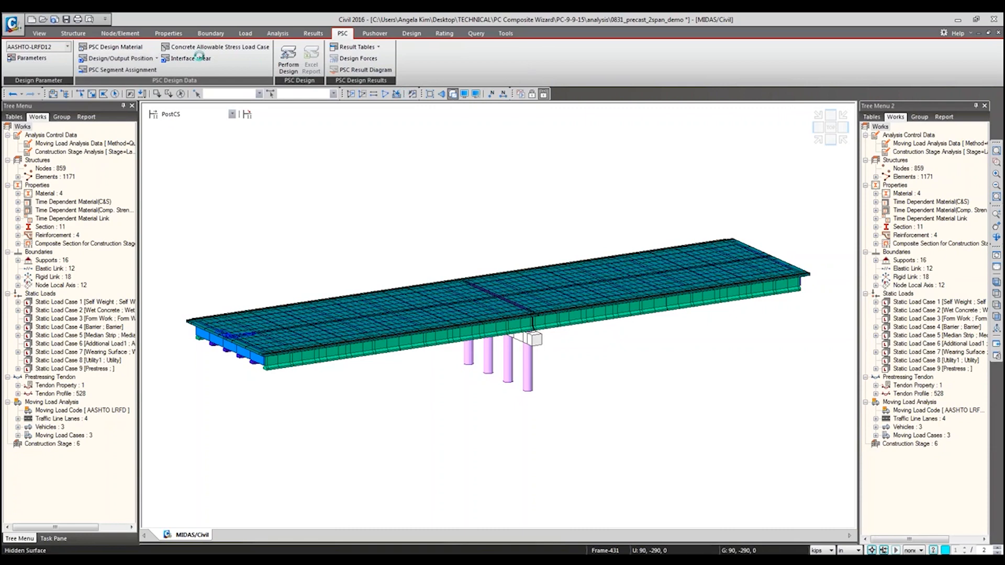
pyautogui.click(120, 58)
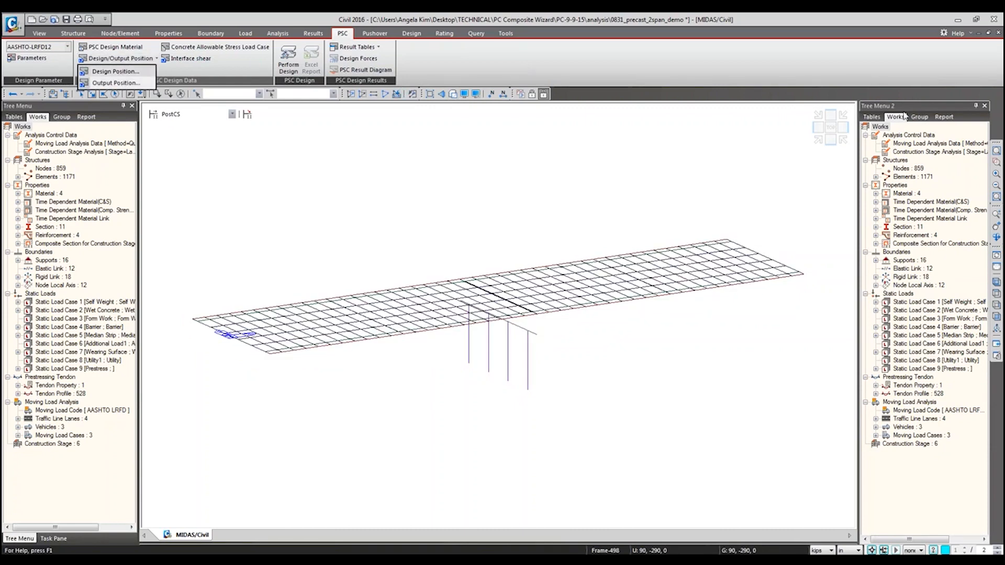
# Step: Activate only the Girder structure group and select all of its elements for the PSC design position assignment
pyautogui.click(919, 117)
pyautogui.doubleClick(918, 169)
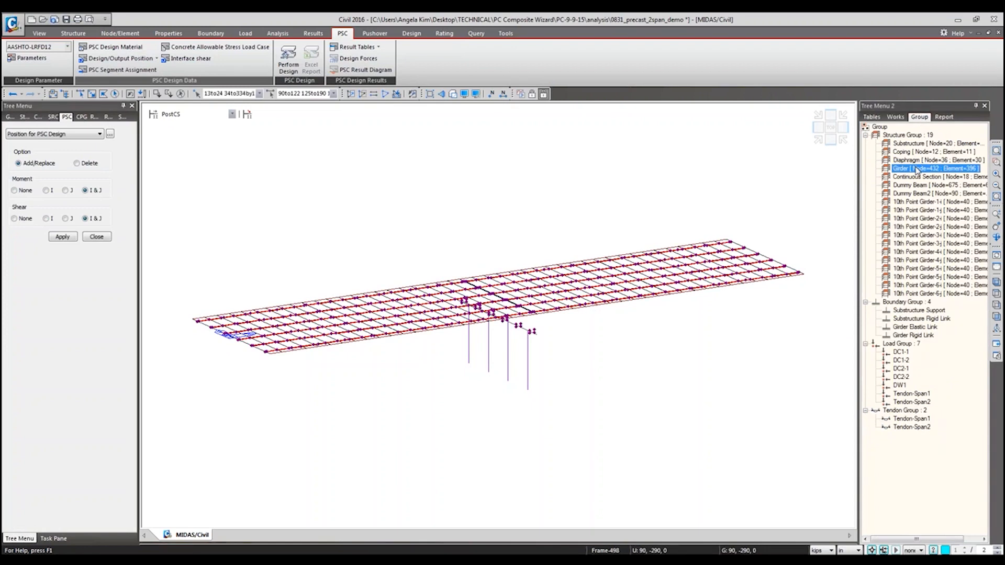
pyautogui.click(350, 95)
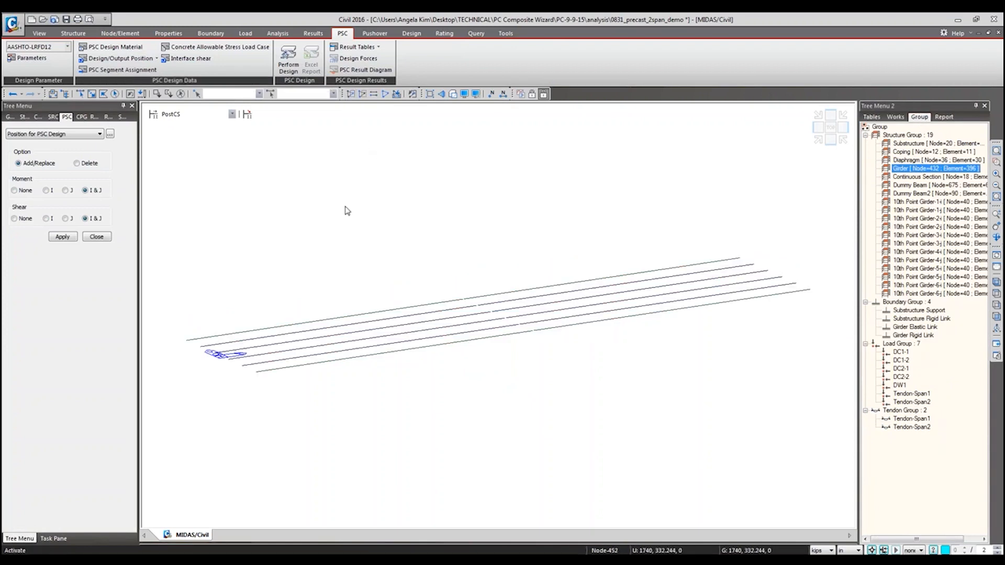
pyautogui.doubleClick(909, 170)
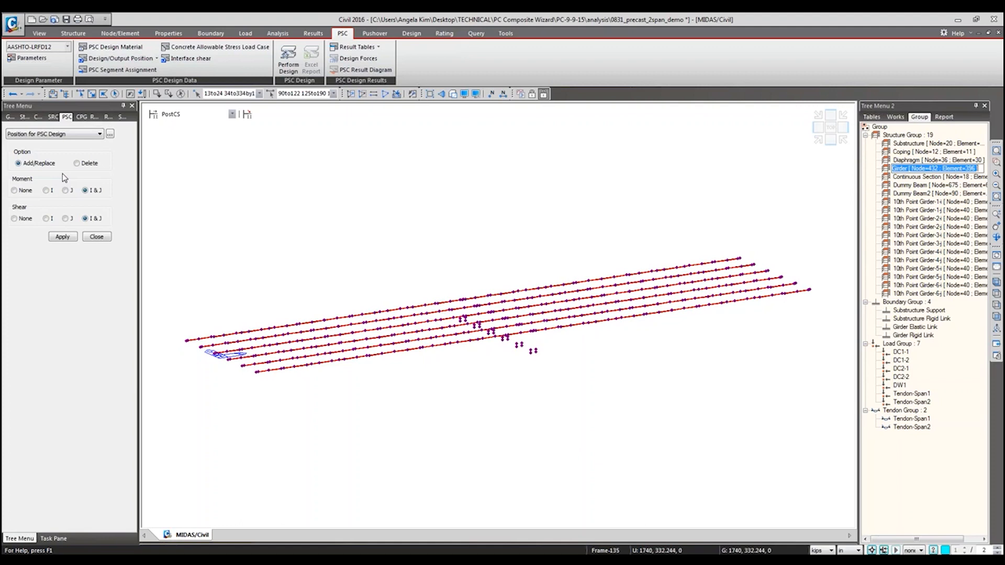
# Step: Inspect the girders with hidden-surface display in the end and isometric views, and return to the wireframe display
pyautogui.click(453, 94)
pyautogui.click(818, 129)
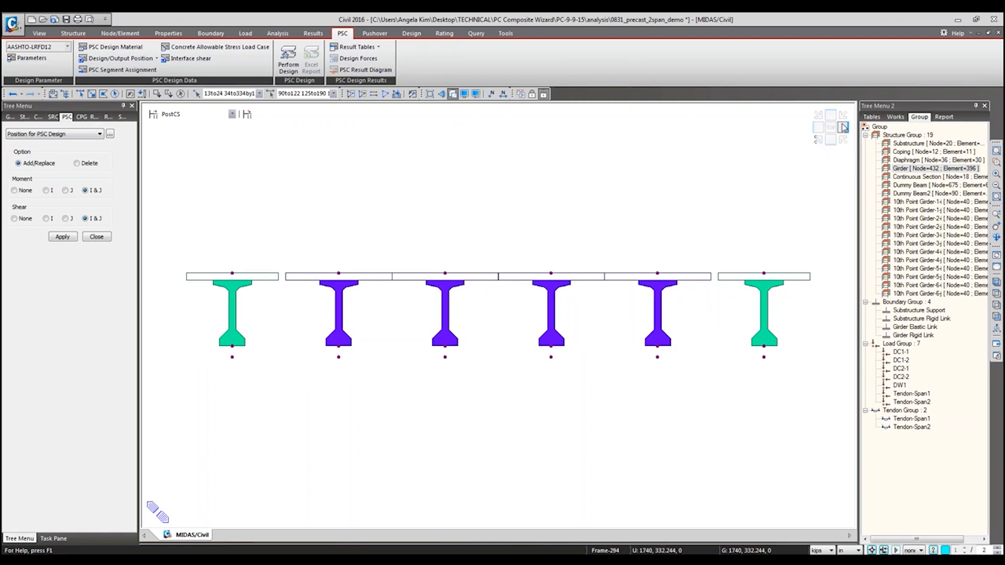
pyautogui.click(819, 145)
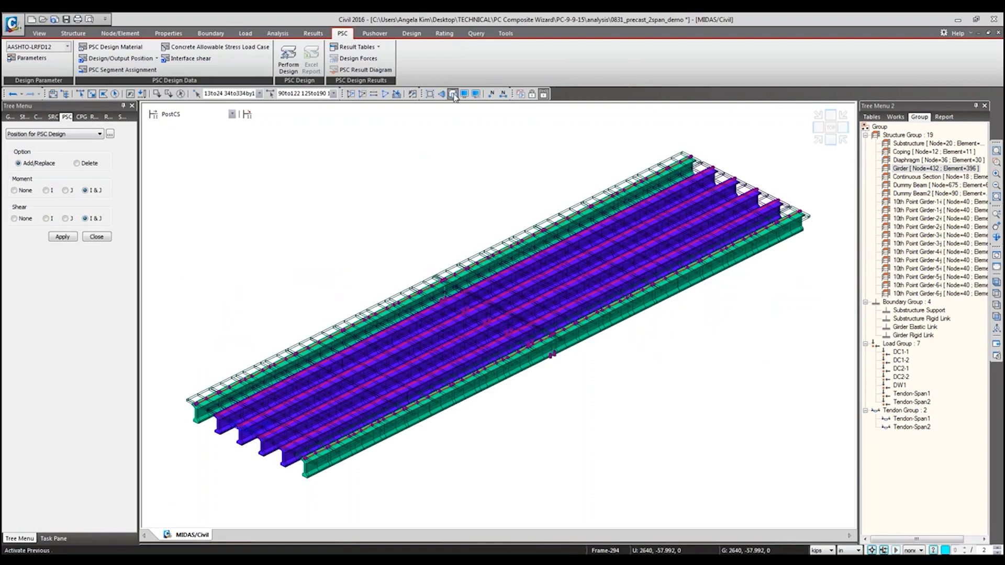
pyautogui.click(453, 95)
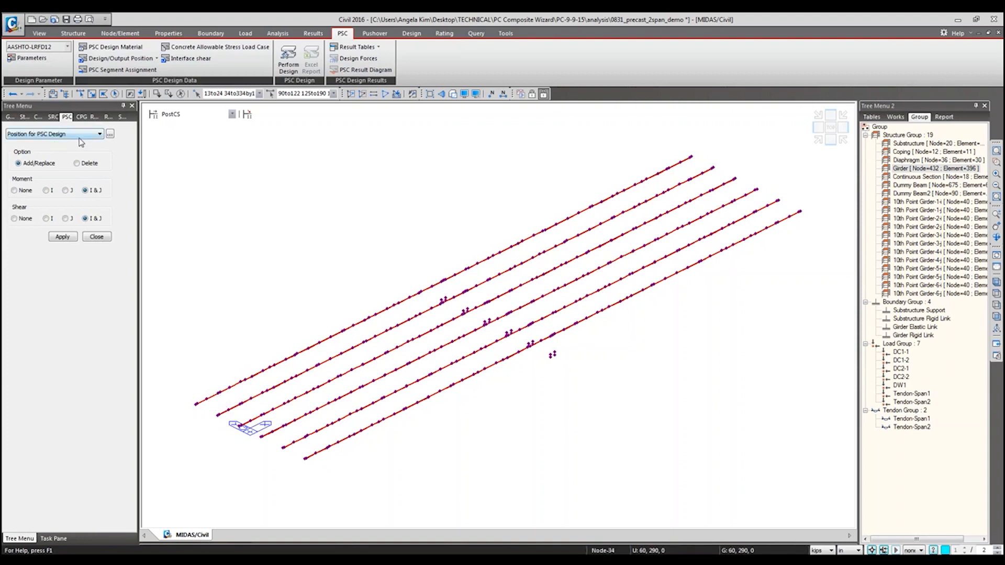
# Step: Open the PSC output position settings for the selected girder elements
pyautogui.click(124, 63)
pyautogui.click(130, 86)
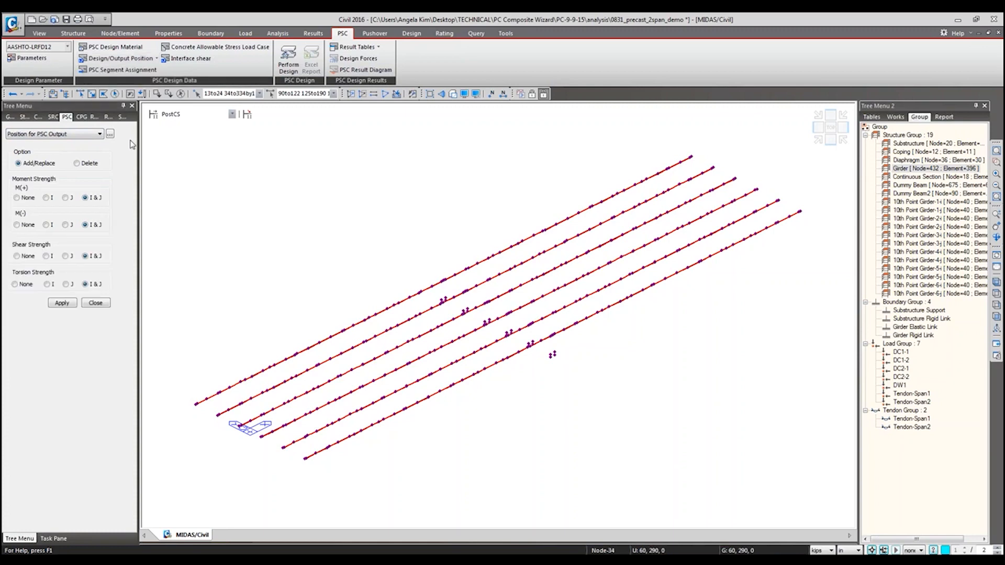
pyautogui.click(142, 61)
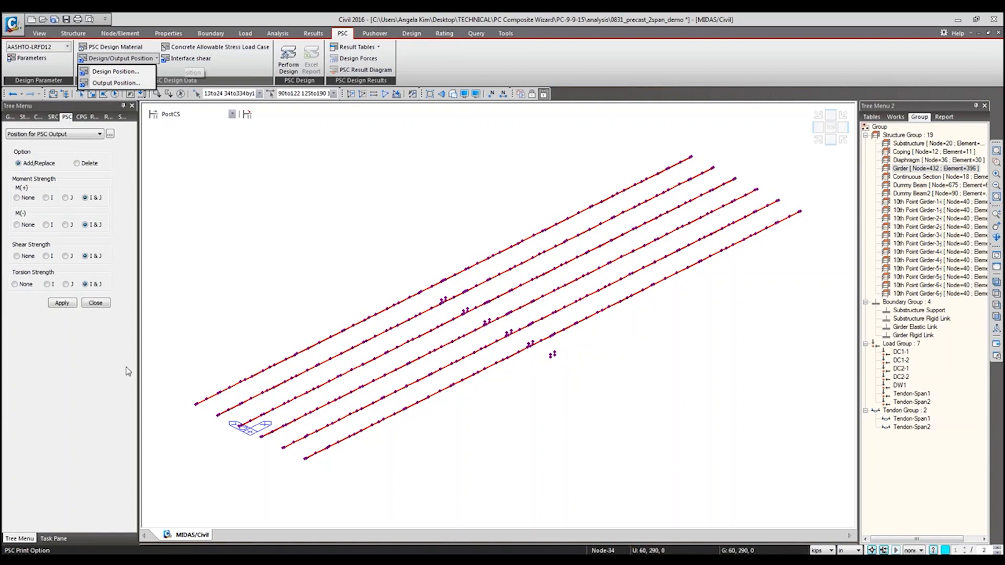
# Step: Switch to Excel and examine the shear and torsion checks on sheet 26_I of the PSC Design_CompT.xls report
pyautogui.moveTo(112, 560)
pyautogui.click(121, 530)
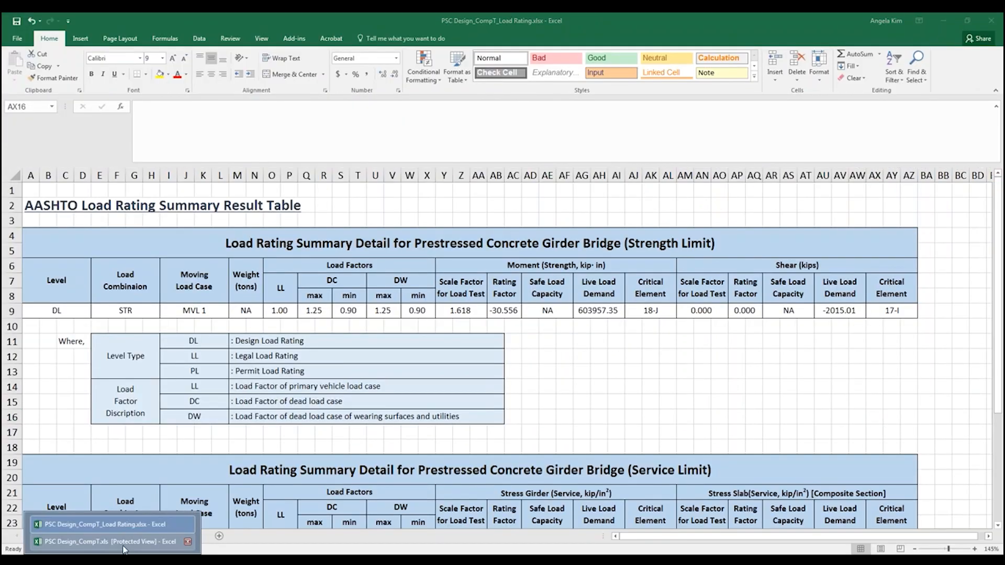
pyautogui.click(124, 547)
pyautogui.scroll(-3, 452, 198)
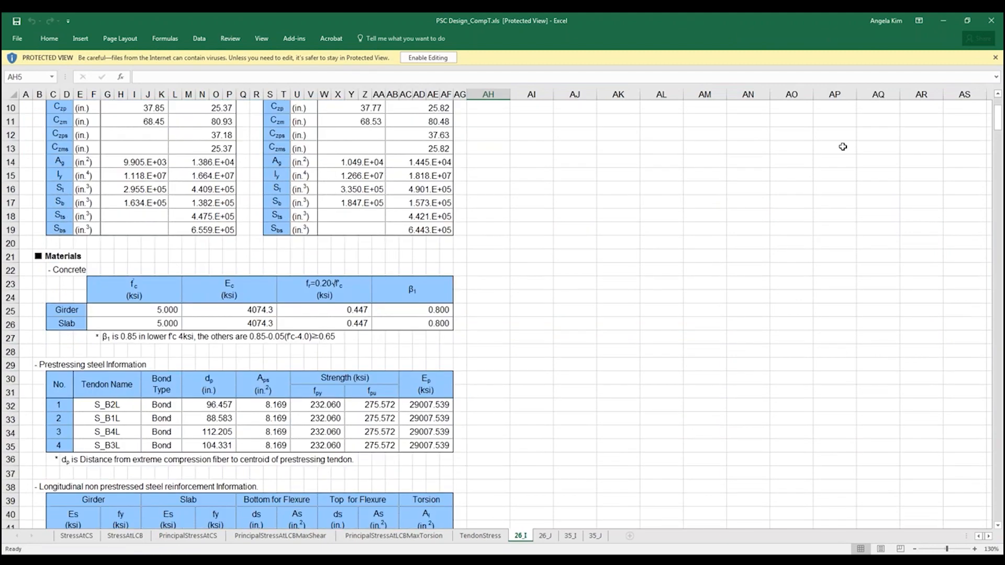
pyautogui.click(999, 165)
pyautogui.moveTo(998, 161); pyautogui.dragTo(986, 329)
pyautogui.click(532, 284)
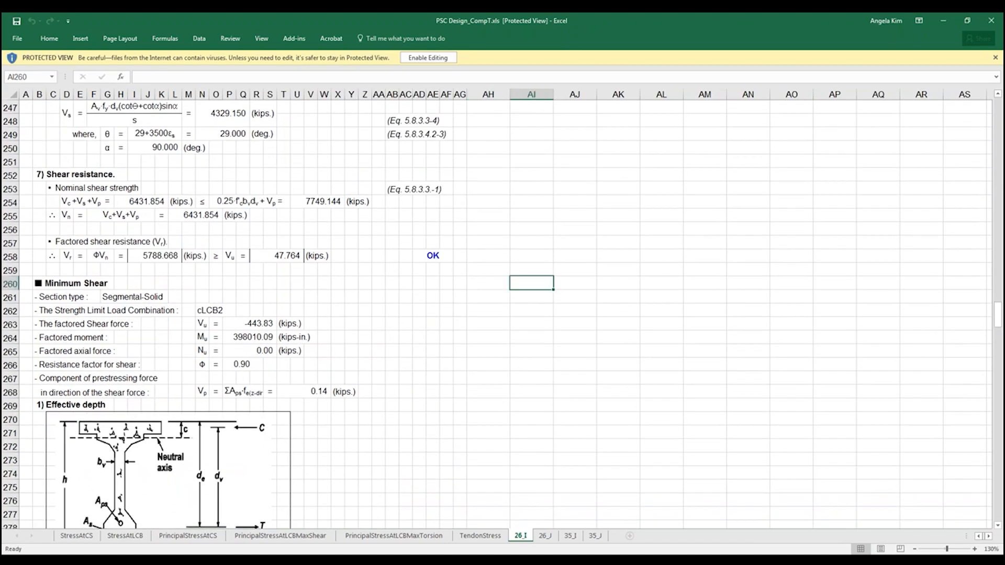
pyautogui.keyDown('ctrl'); pyautogui.scroll(3, 532, 283); pyautogui.keyUp('ctrl')
pyautogui.moveTo(998, 329); pyautogui.dragTo(996, 446)
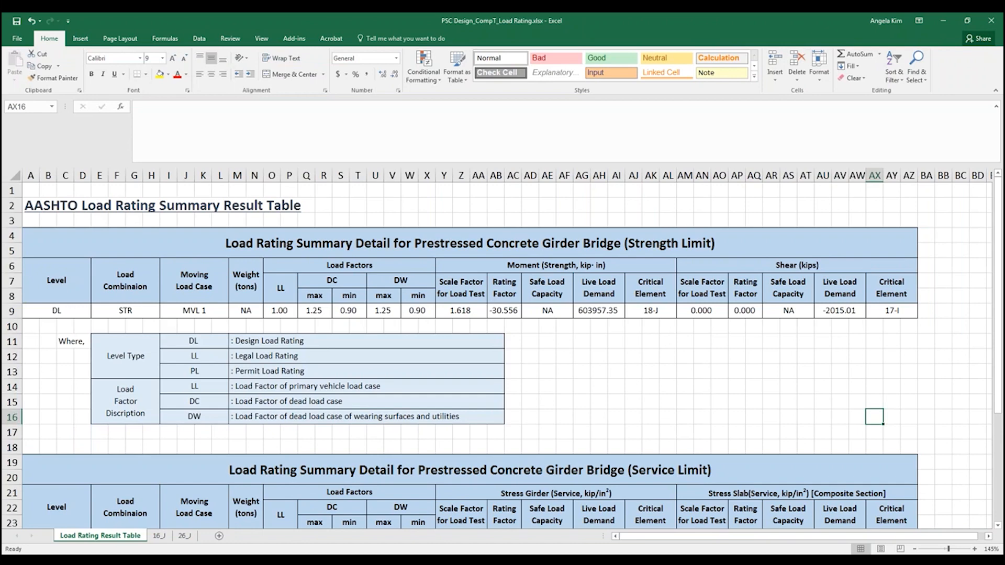
# Step: Switch back to the precast demo model in midas Civil, turn on node display and reselect all the girder elements
pyautogui.click(141, 560)
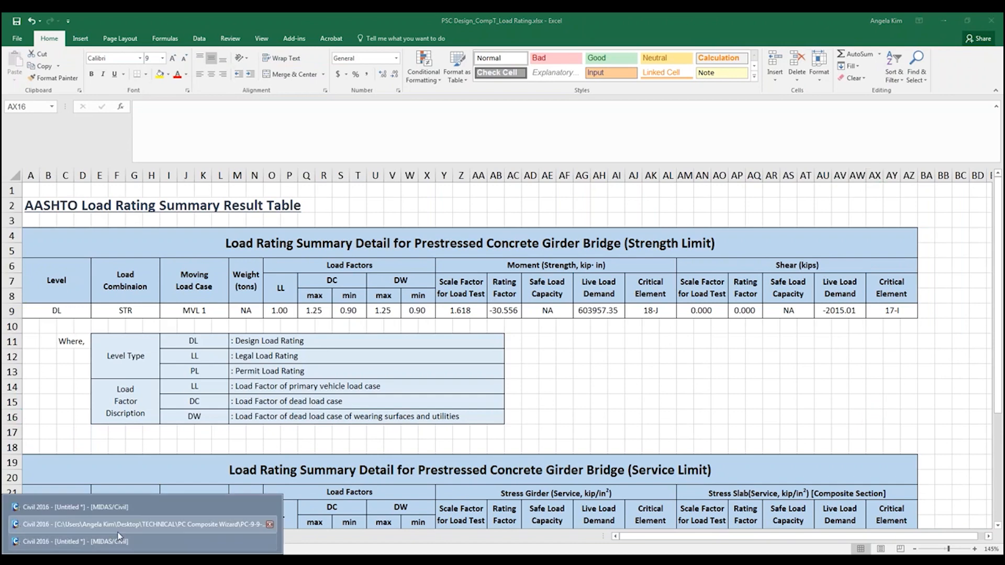
pyautogui.click(119, 525)
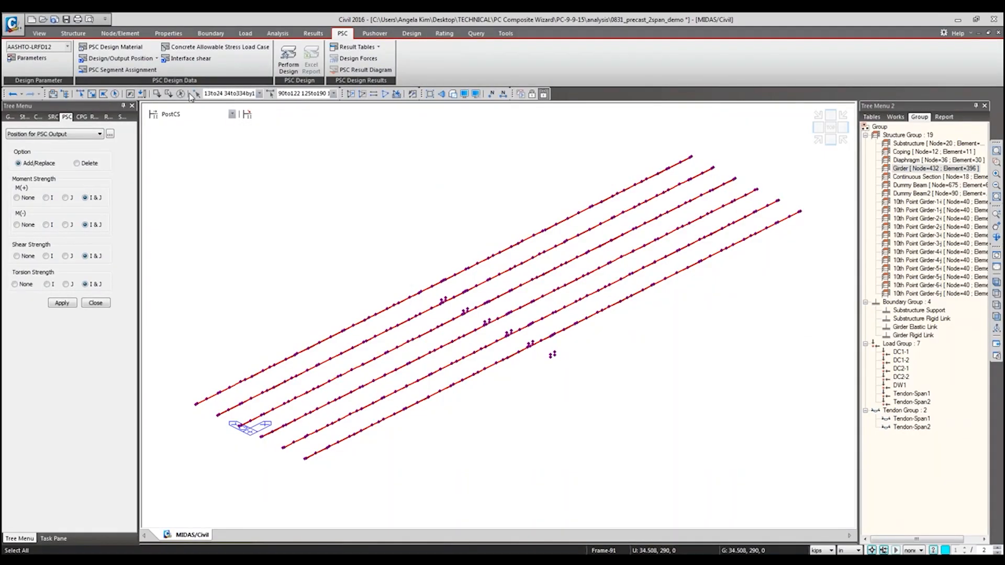
pyautogui.click(181, 93)
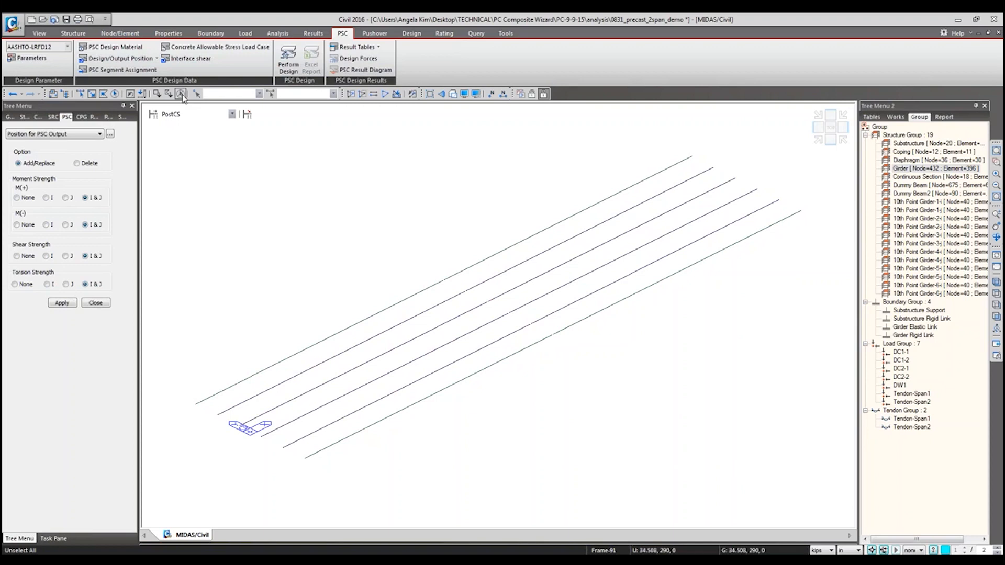
pyautogui.hotkey('ctrl', 'e')
pyautogui.click(427, 225)
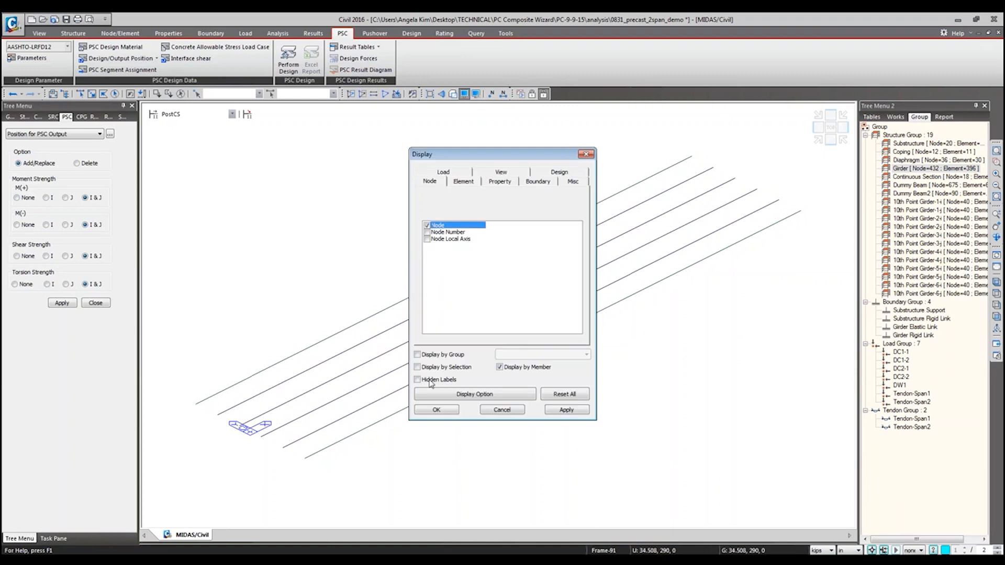
pyautogui.click(437, 410)
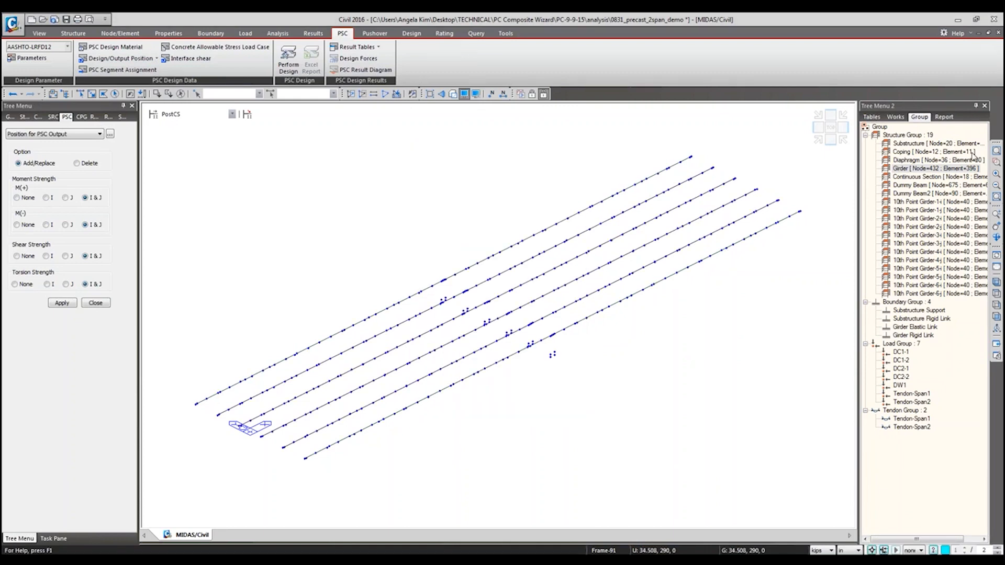
pyautogui.click(115, 93)
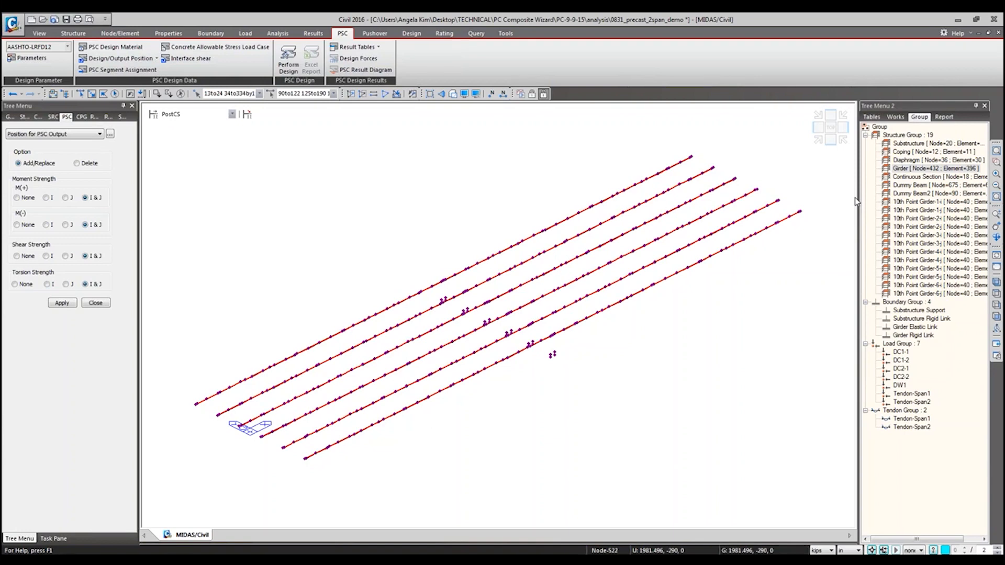
pyautogui.click(312, 34)
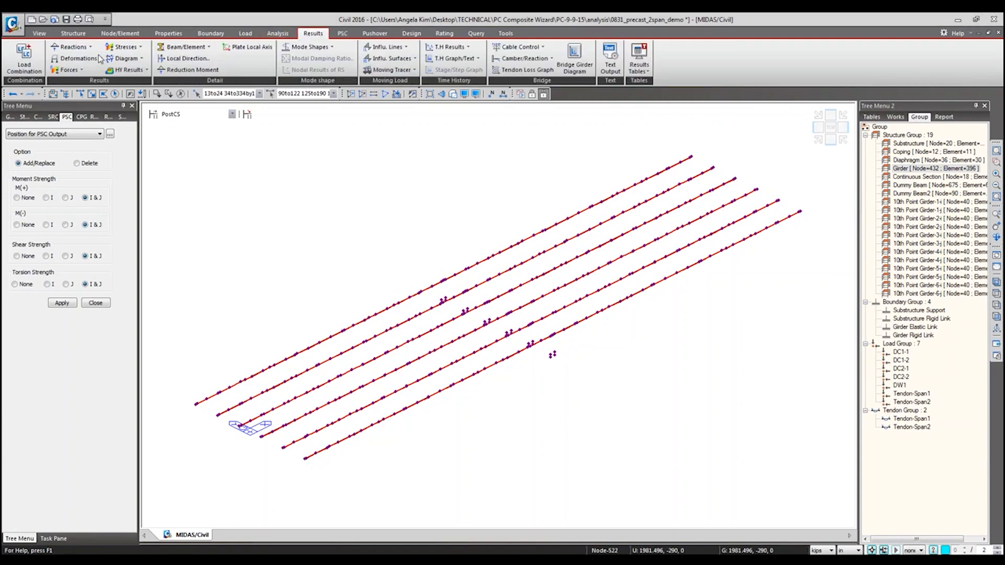
pyautogui.click(68, 70)
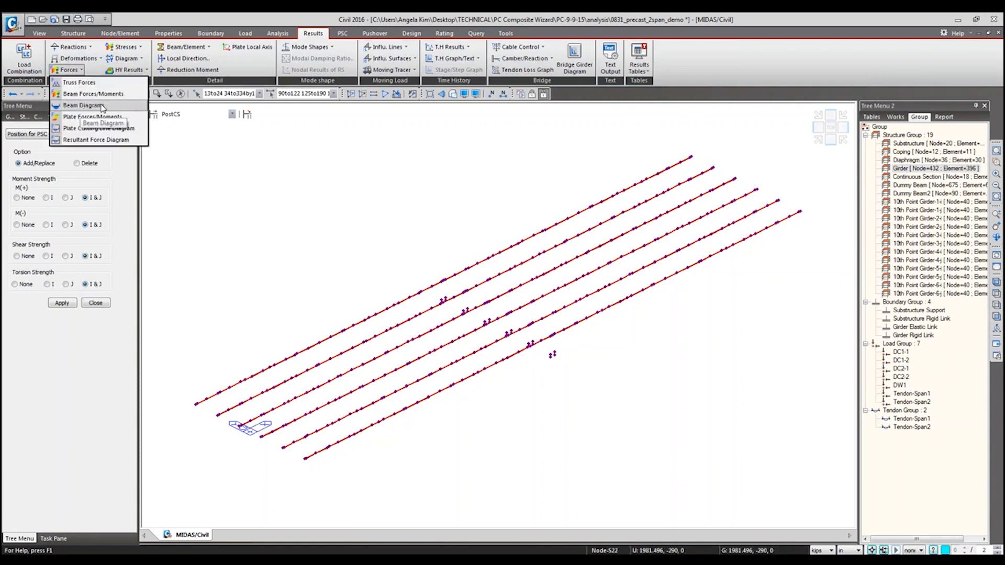
pyautogui.click(409, 34)
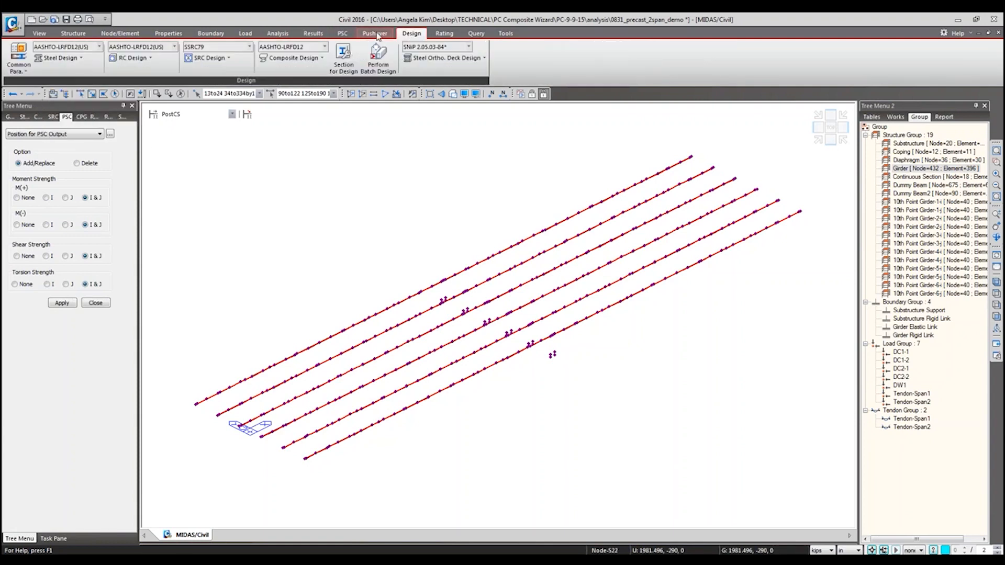
pyautogui.click(346, 34)
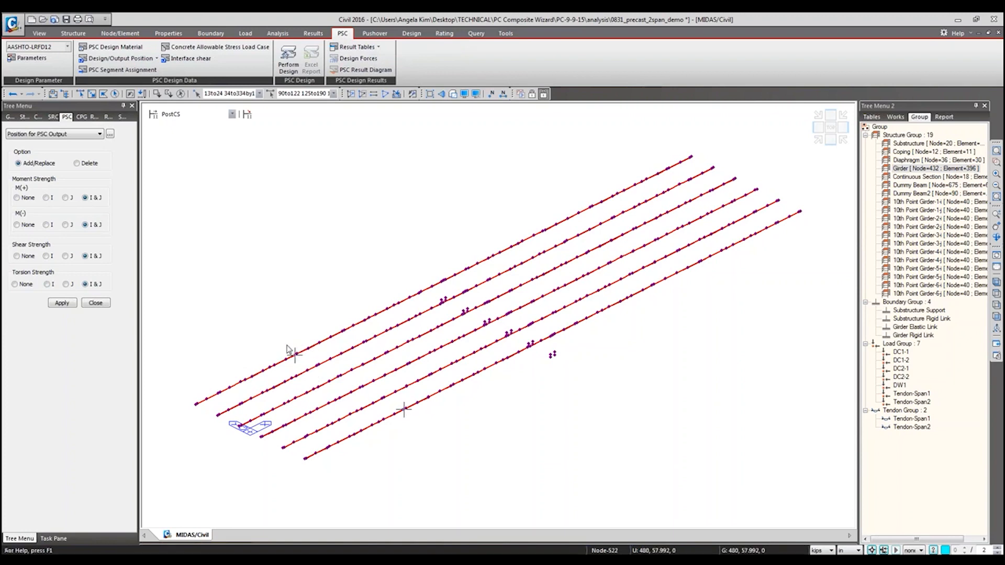
# Step: Display the My beam diagram with a legend for load case MVmax: Legal Type 3 on the girders
pyautogui.click(313, 34)
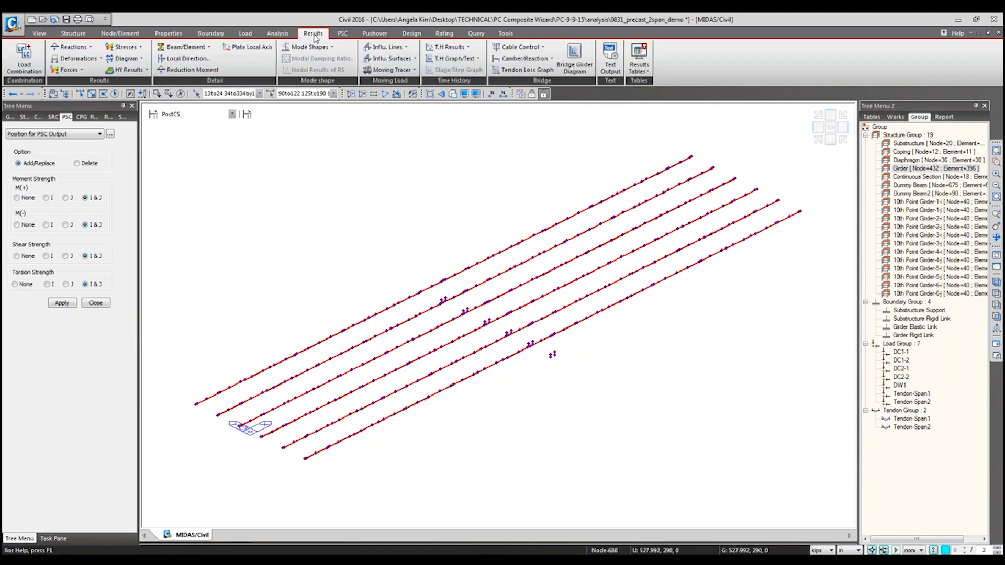
pyautogui.click(66, 70)
pyautogui.click(78, 103)
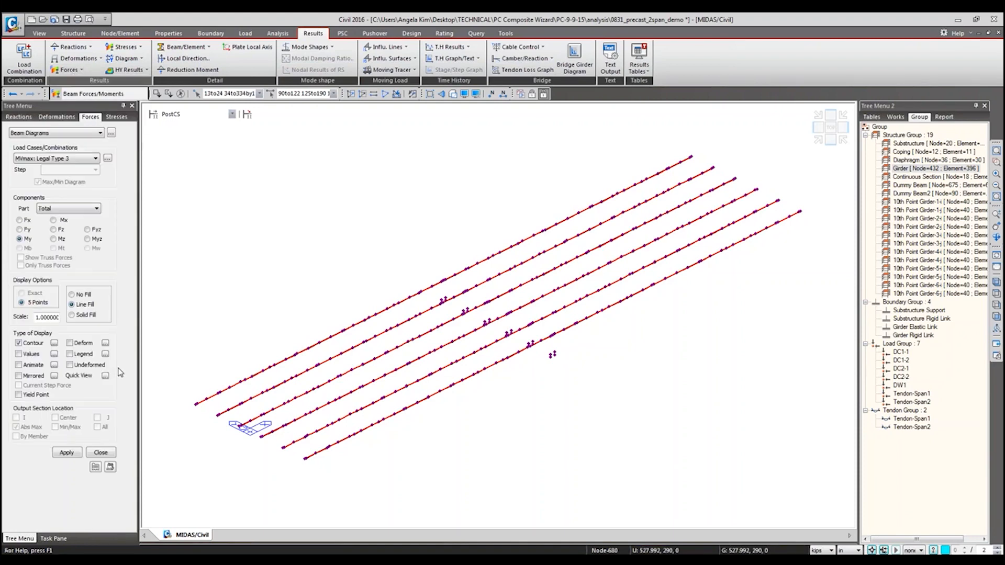
pyautogui.click(82, 360)
pyautogui.click(66, 452)
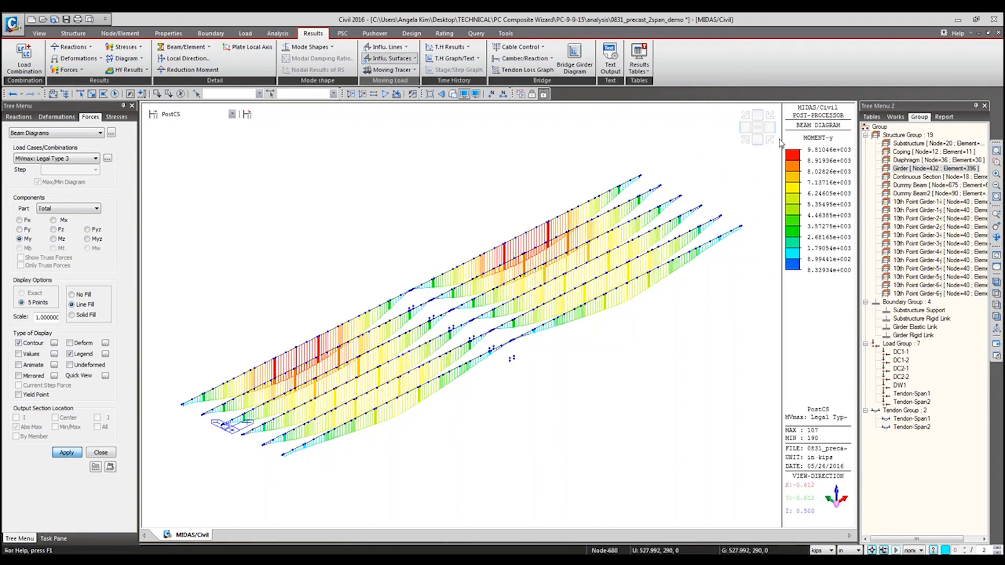
# Step: Show the My beam diagram for load combination CBCall: cLCB1
pyautogui.click(85, 159)
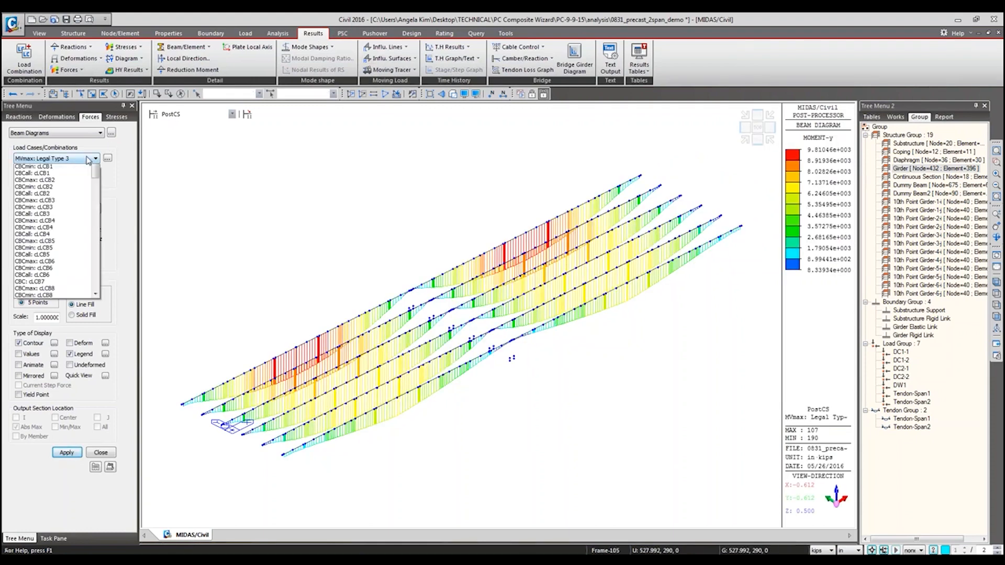
pyautogui.click(43, 267)
pyautogui.click(66, 453)
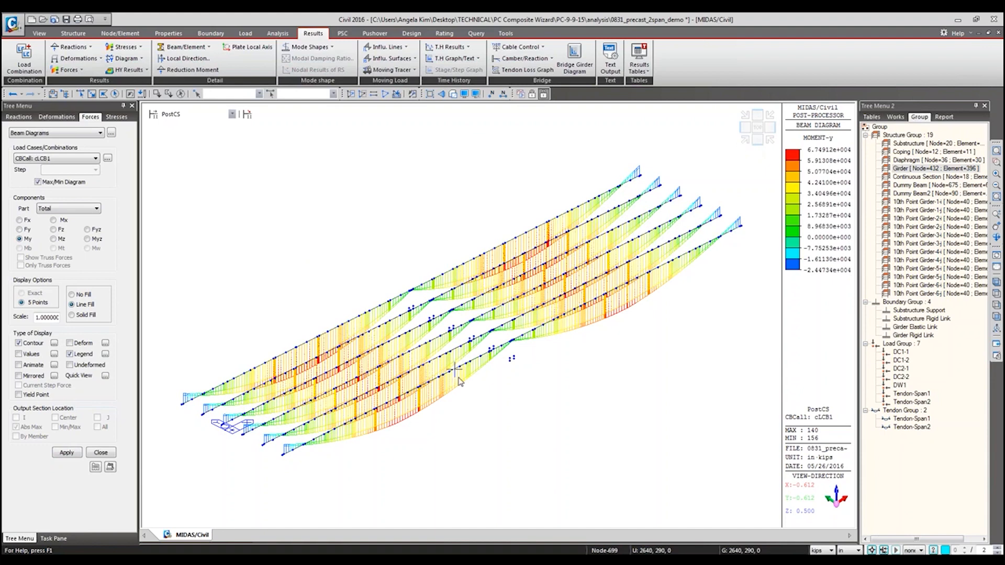
pyautogui.moveTo(460, 386)
pyautogui.keyDown('ctrl'); pyautogui.mouseDown(button='middle')
pyautogui.moveTo(500, 356)
pyautogui.moveTo(476, 353)
pyautogui.moveTo(451, 381)
pyautogui.mouseUp(button='middle'); pyautogui.keyUp('ctrl')
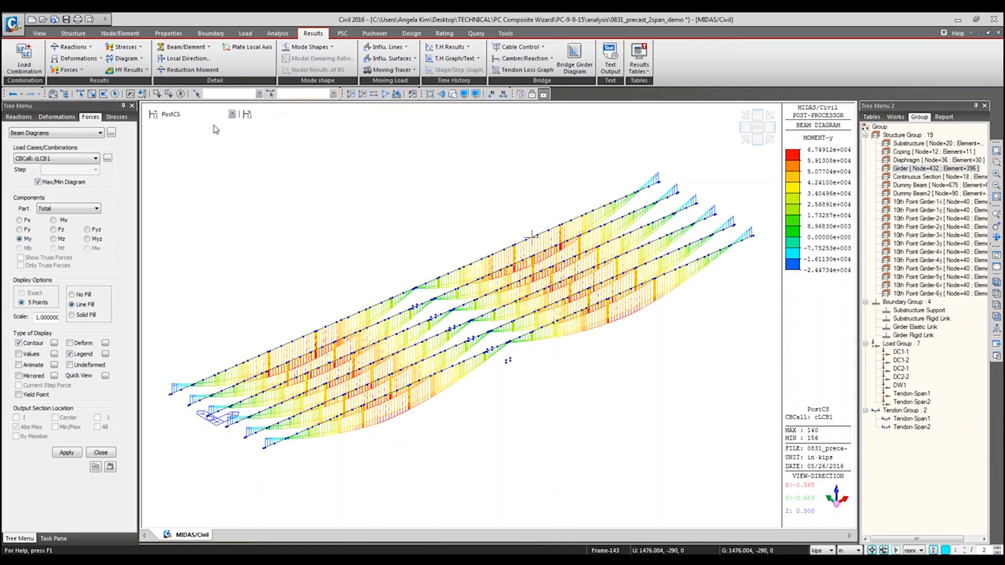
# Step: Isolate element 140 in the model and turn on element numbers
pyautogui.click(297, 94)
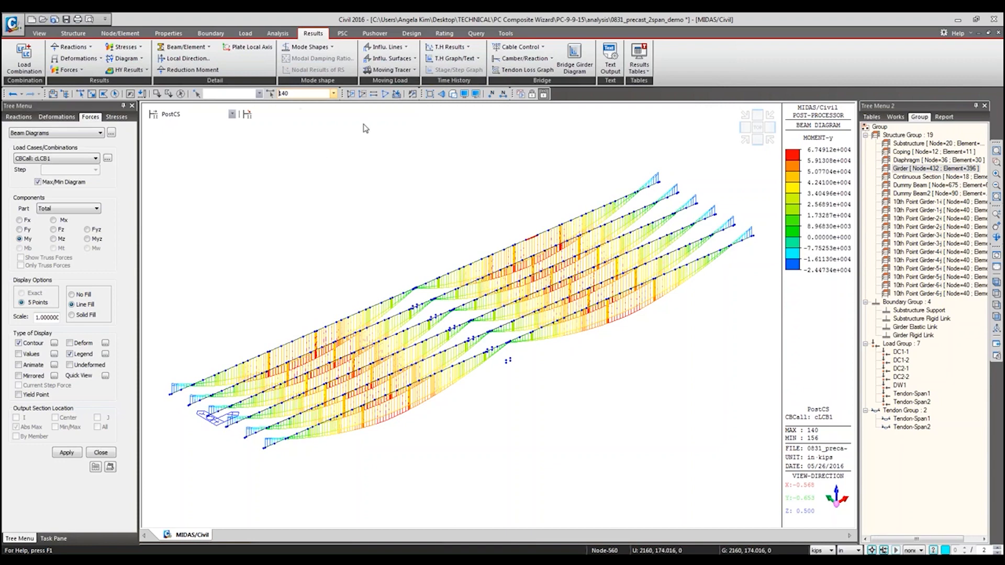
pyautogui.click(350, 95)
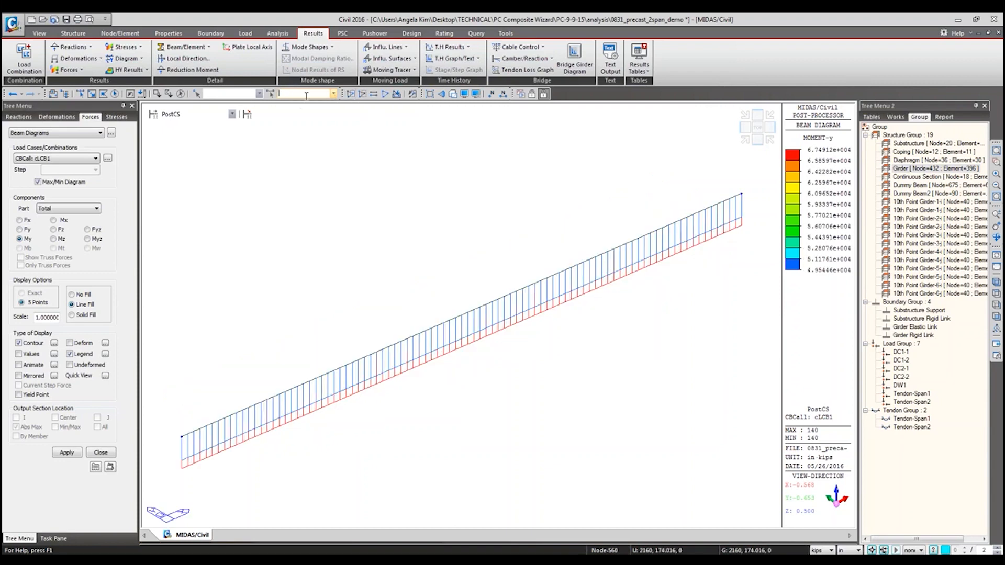
pyautogui.click(502, 94)
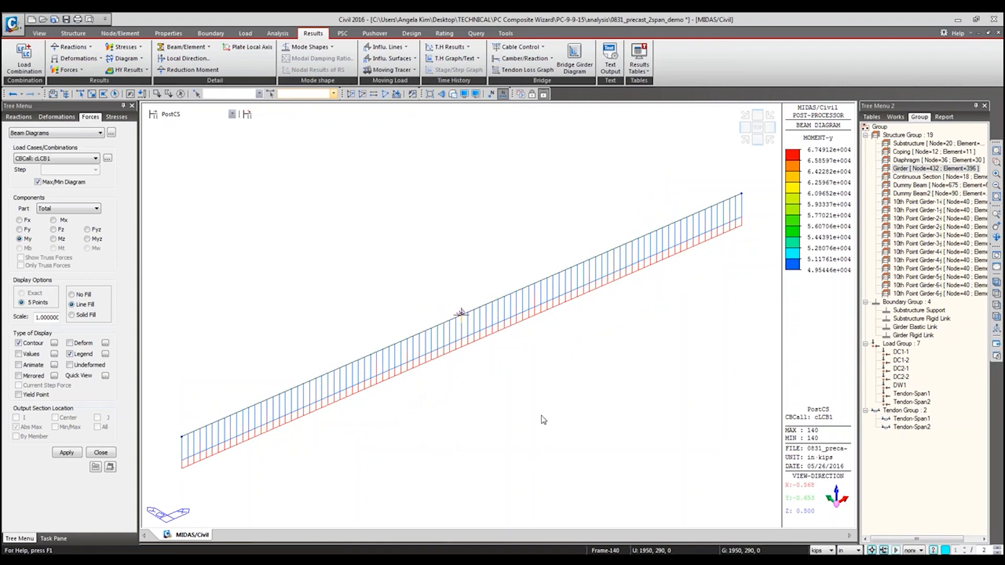
# Step: Display the moment values at all output section locations of element 140 and inspect them up close
pyautogui.click(19, 354)
pyautogui.click(64, 454)
pyautogui.click(98, 427)
pyautogui.click(73, 453)
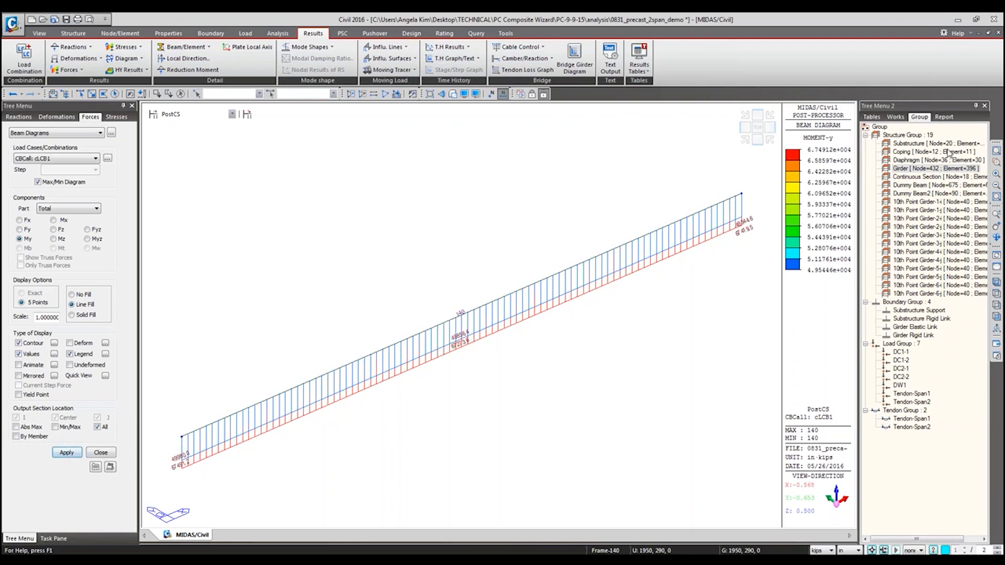
pyautogui.click(995, 162)
pyautogui.moveTo(407, 318); pyautogui.dragTo(485, 366)
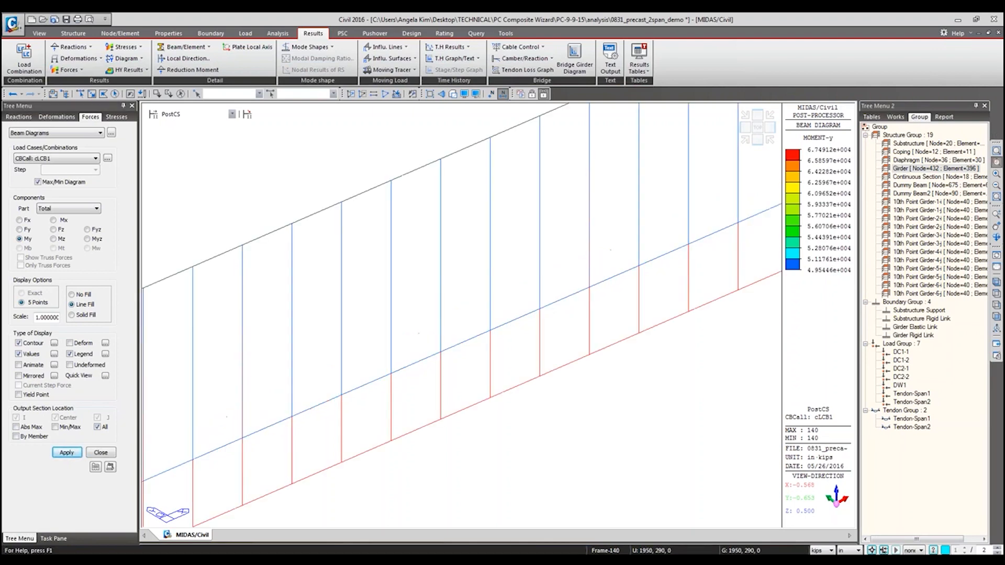
pyautogui.scroll(-5, 597, 376)
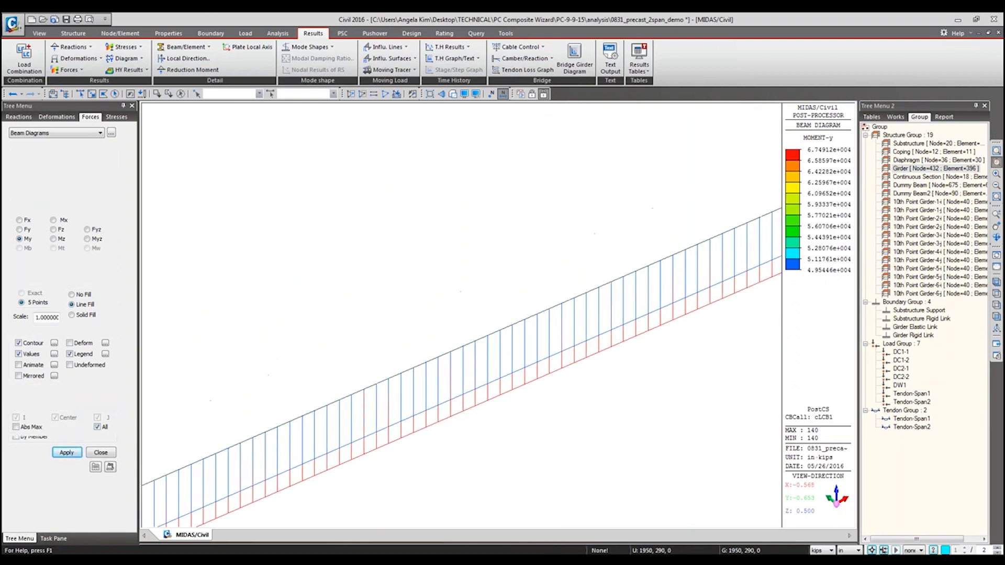
pyautogui.scroll(-4, 604, 373)
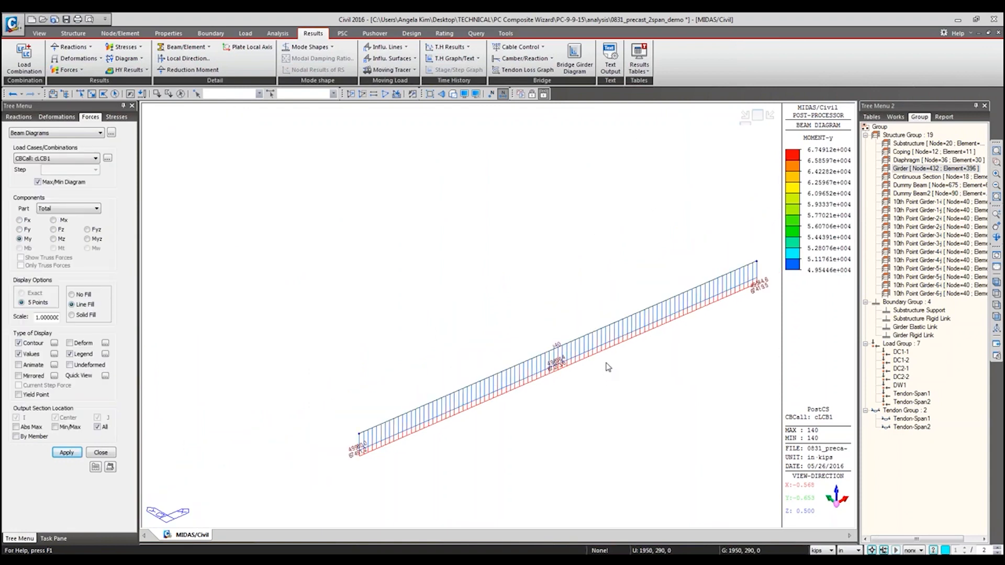
pyautogui.click(997, 151)
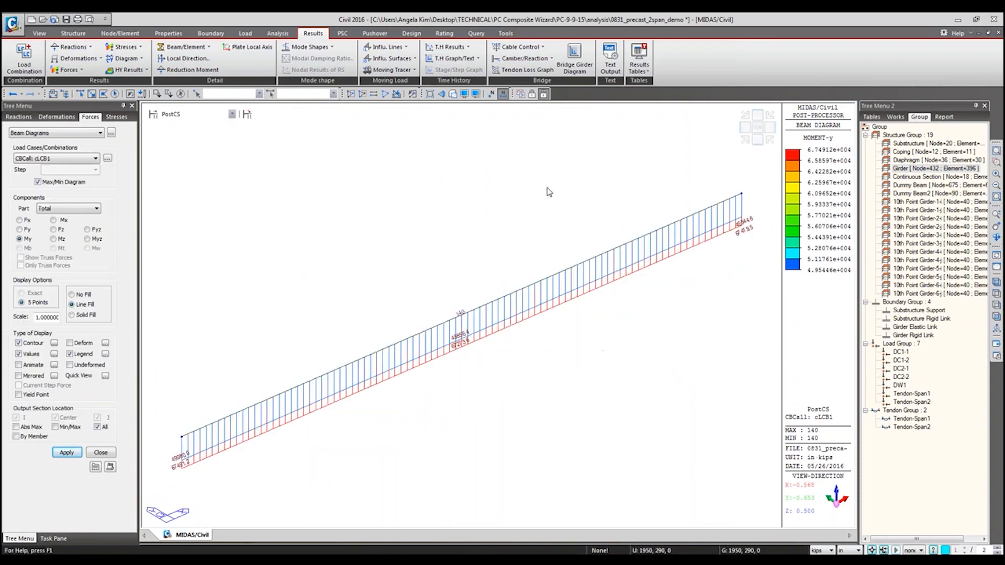
# Step: Reactivate the whole model, show the results for construction stage Stage5 and turn off element numbers
pyautogui.click(386, 94)
pyautogui.click(190, 115)
pyautogui.click(187, 158)
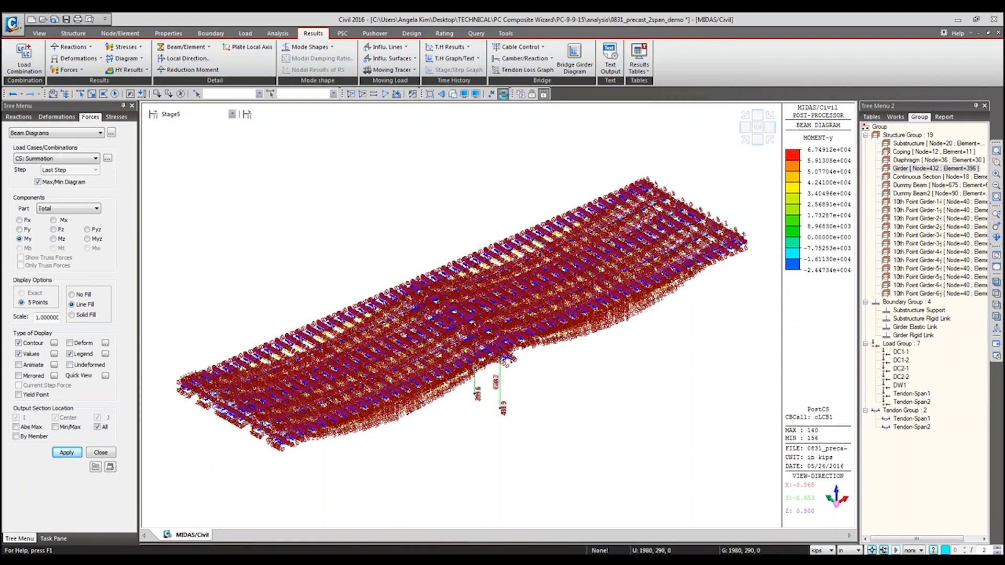
pyautogui.click(503, 94)
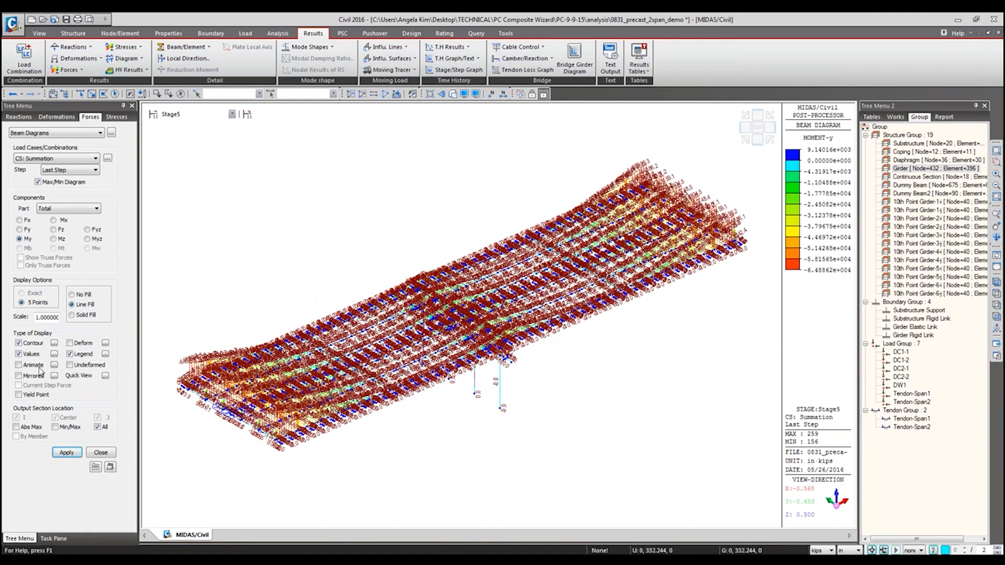
# Step: Turn off the moment values on the beam diagram and switch the displayed results to the PostCS stage
pyautogui.click(22, 354)
pyautogui.click(67, 451)
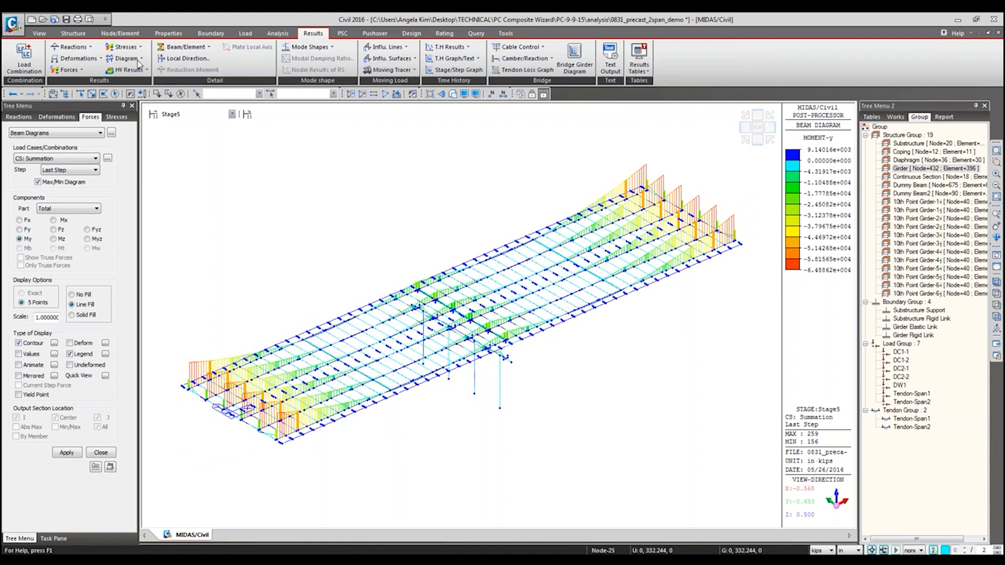
pyautogui.click(232, 114)
pyautogui.click(205, 172)
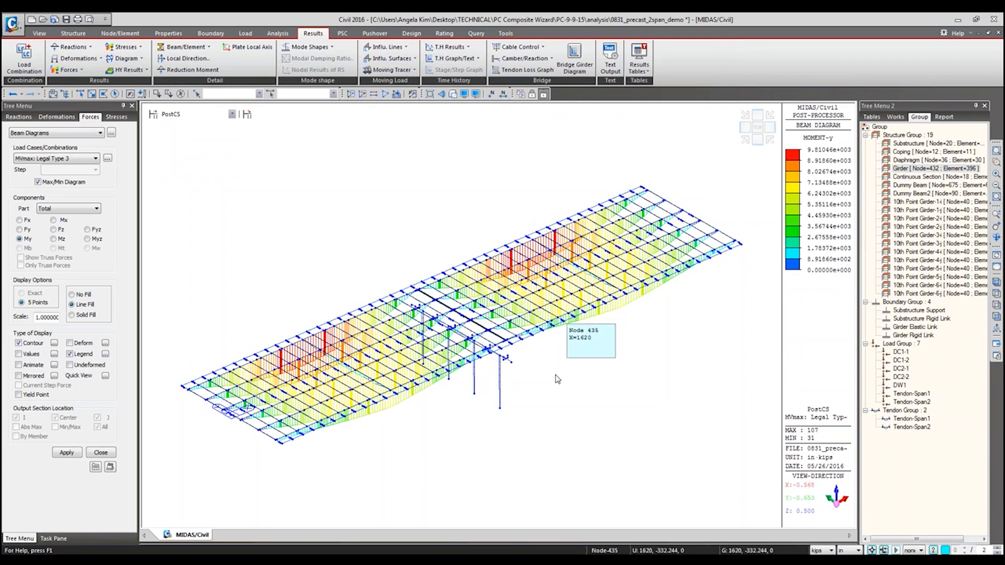
# Step: Open the PSC Segment Assignment settings, examine the options and element list, and close them
pyautogui.click(411, 33)
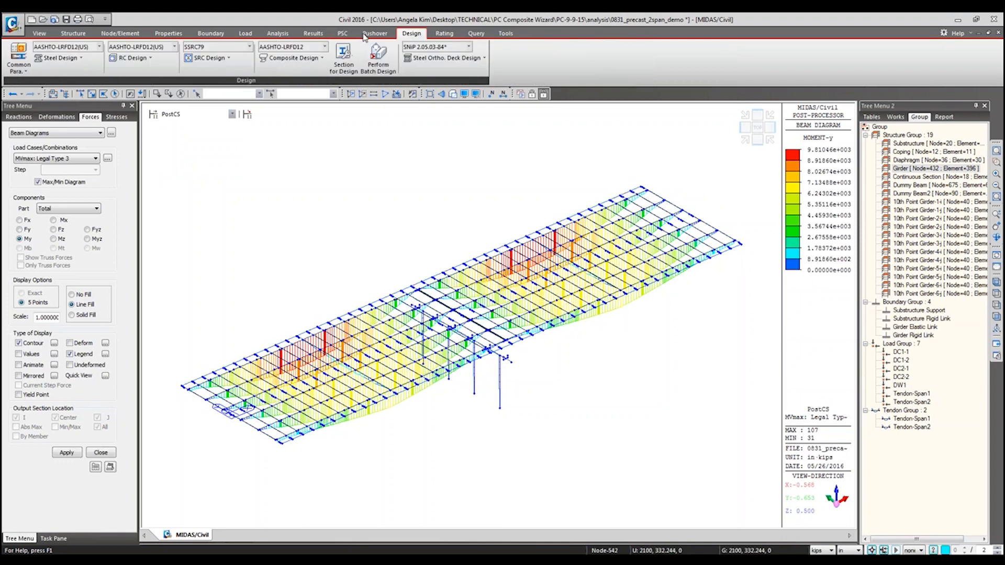
pyautogui.click(342, 33)
pyautogui.click(136, 58)
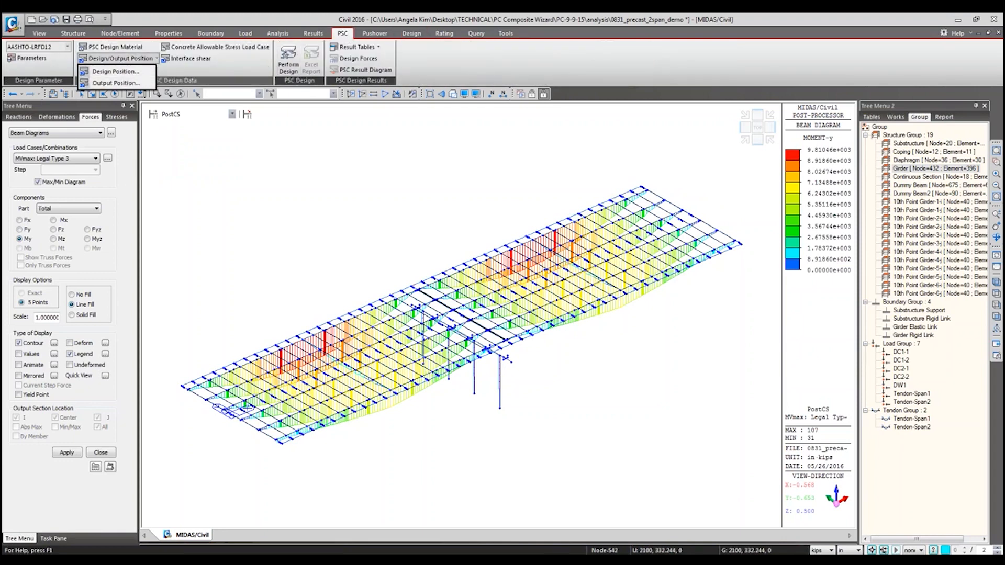
pyautogui.click(113, 561)
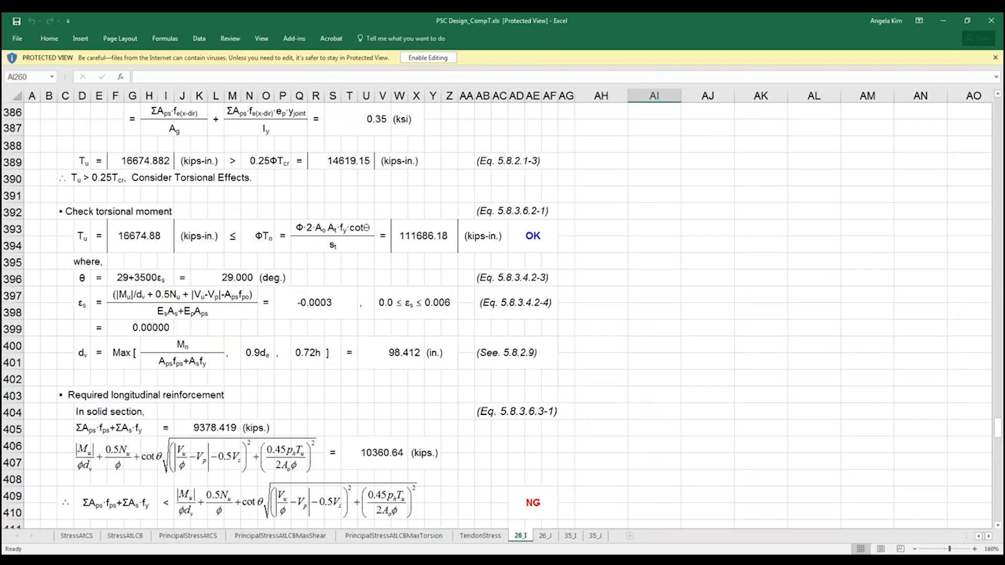
pyautogui.hotkey('alt', 'Tab')
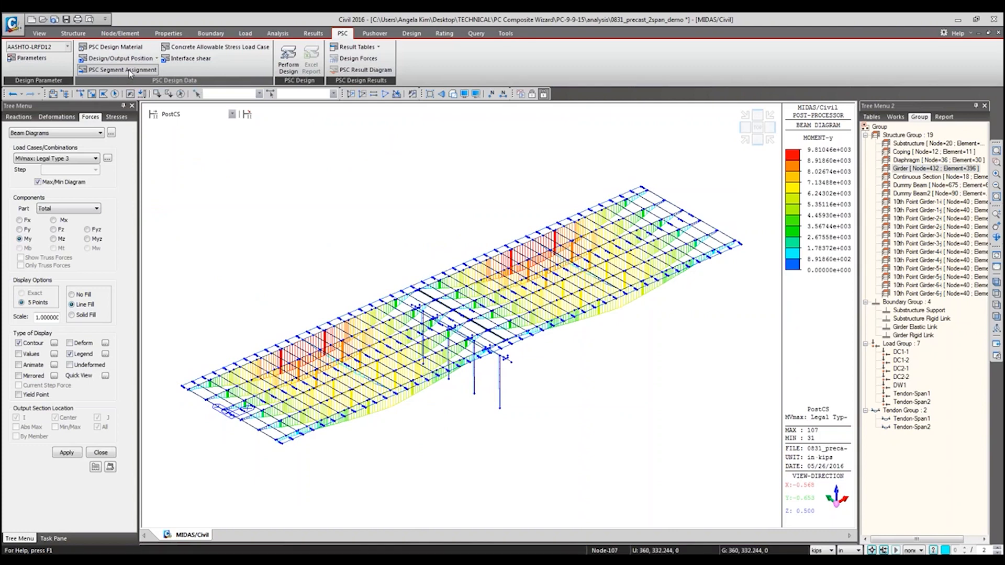
pyautogui.click(130, 73)
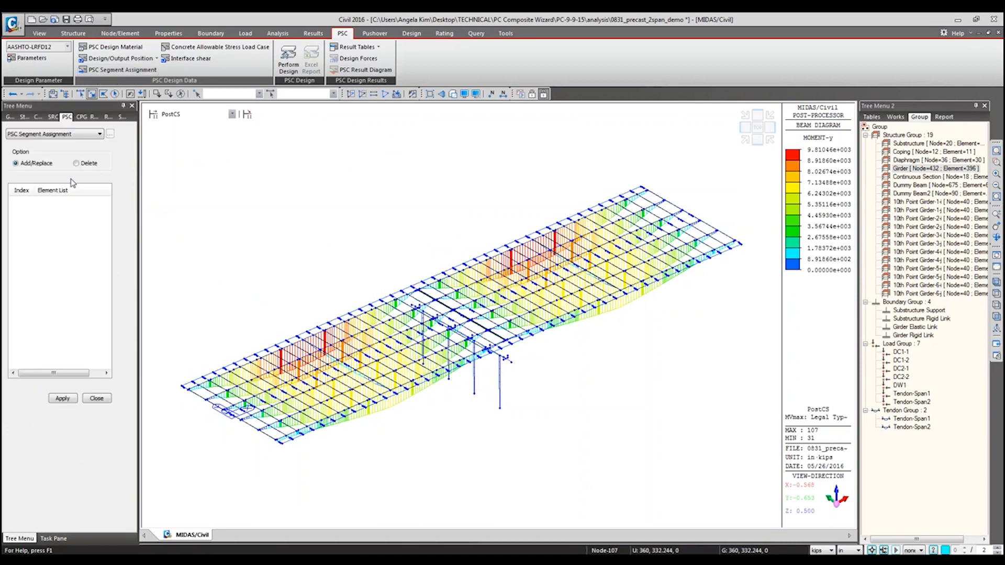
pyautogui.click(97, 399)
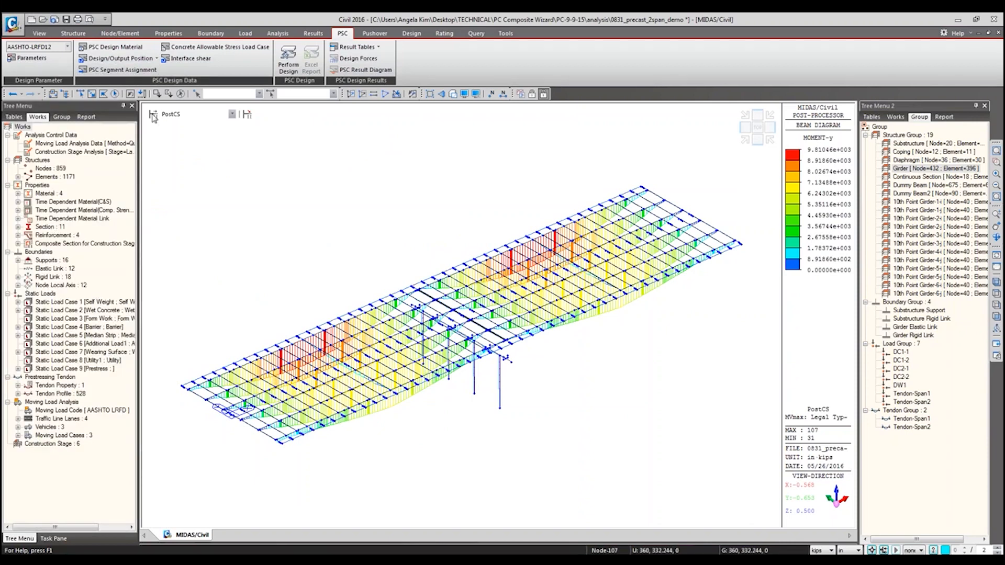
# Step: Examine the Concrete Allowable Stress Load Case lists and the Concrete Design load combinations with their load cases and factors
pyautogui.click(203, 48)
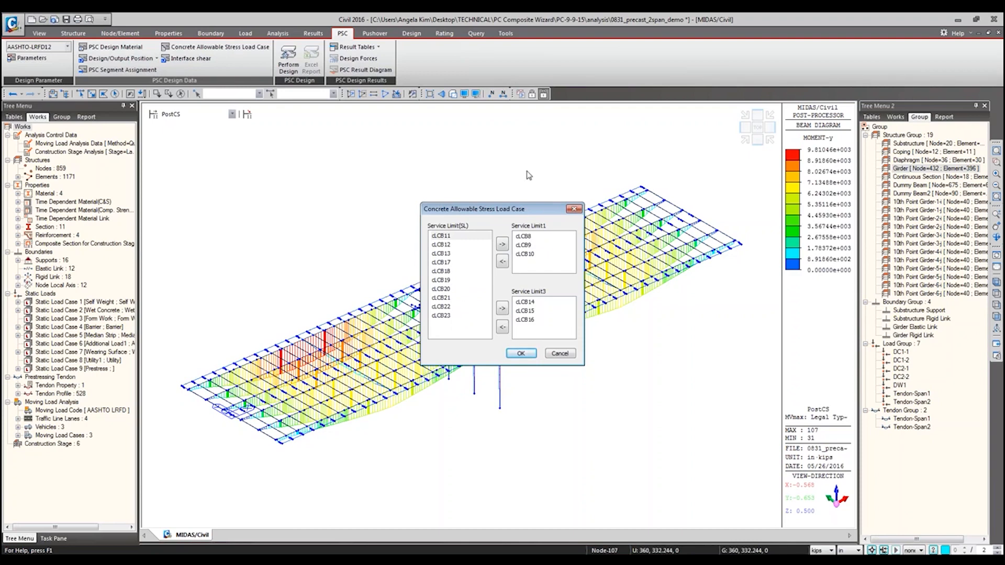
pyautogui.click(575, 209)
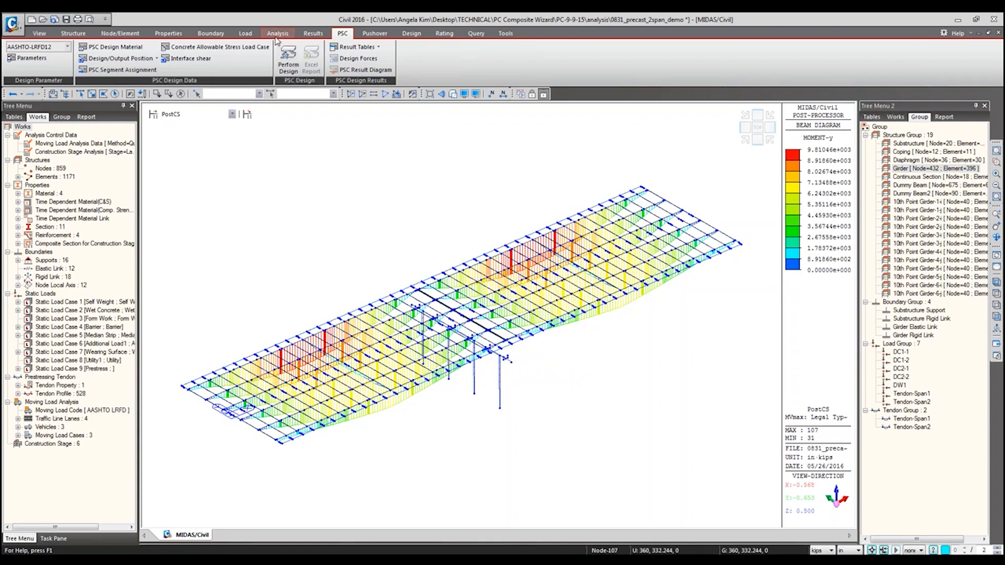
pyautogui.click(277, 33)
pyautogui.click(24, 53)
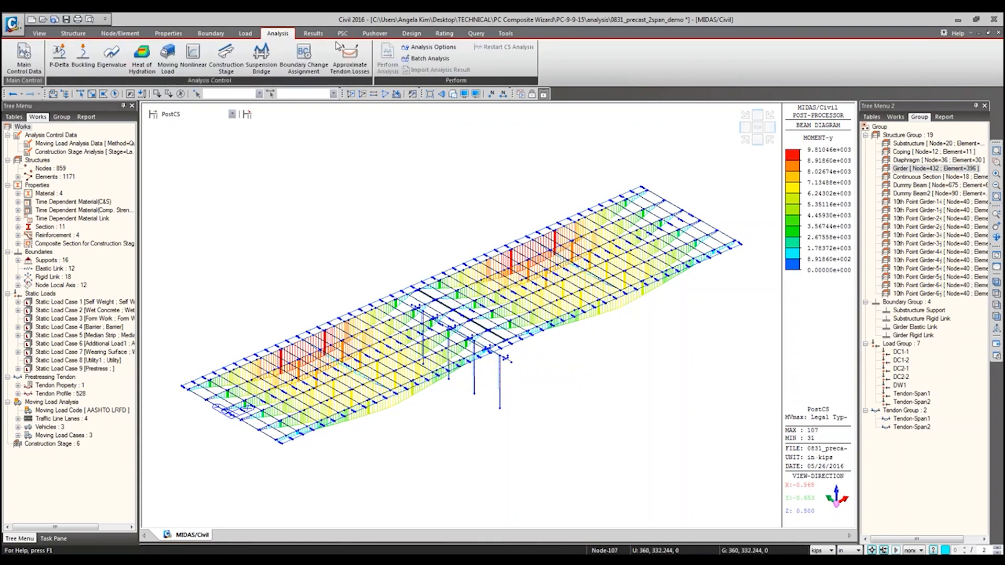
pyautogui.click(272, 47)
pyautogui.click(314, 33)
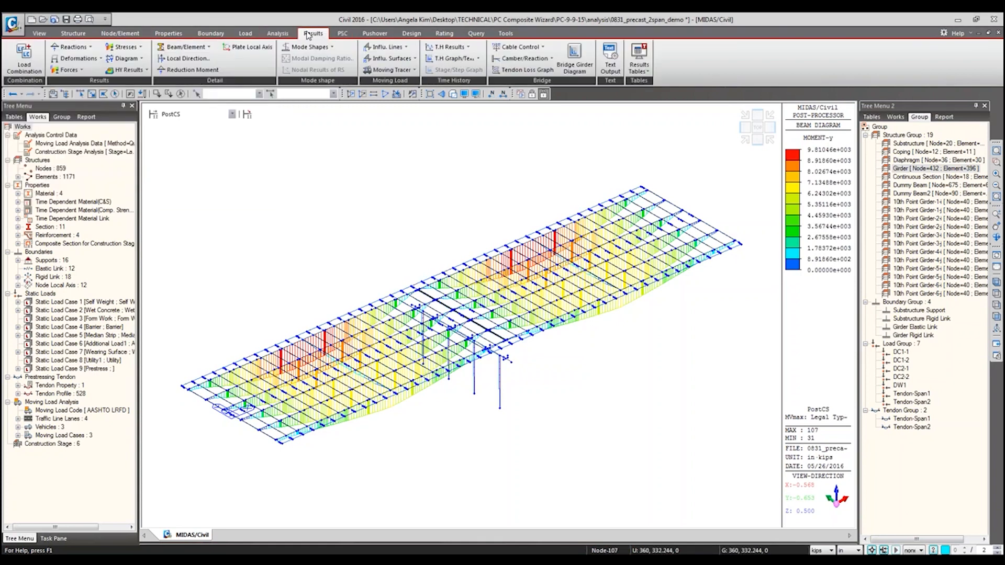
pyautogui.click(24, 58)
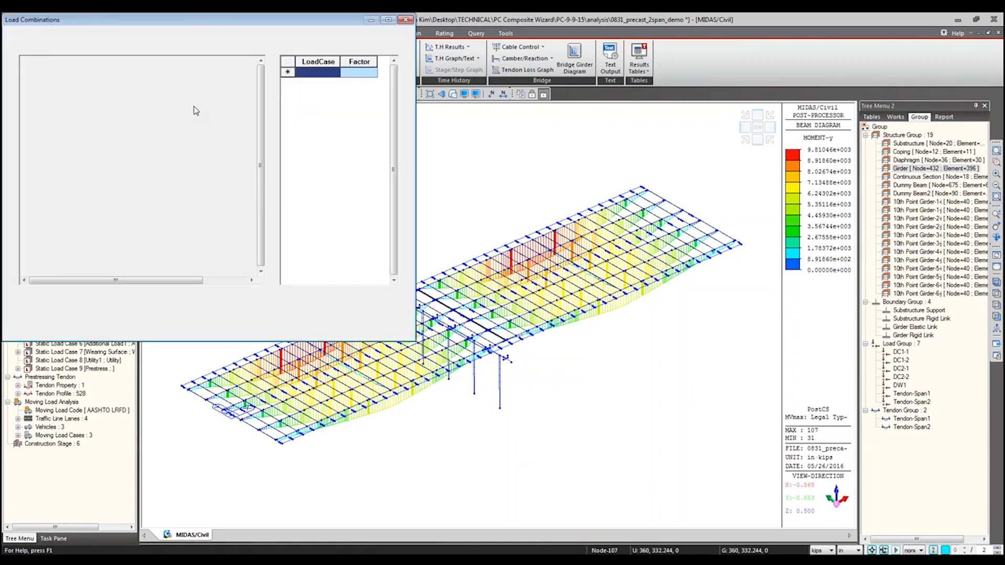
pyautogui.click(111, 39)
pyautogui.moveTo(92, 62); pyautogui.dragTo(112, 63)
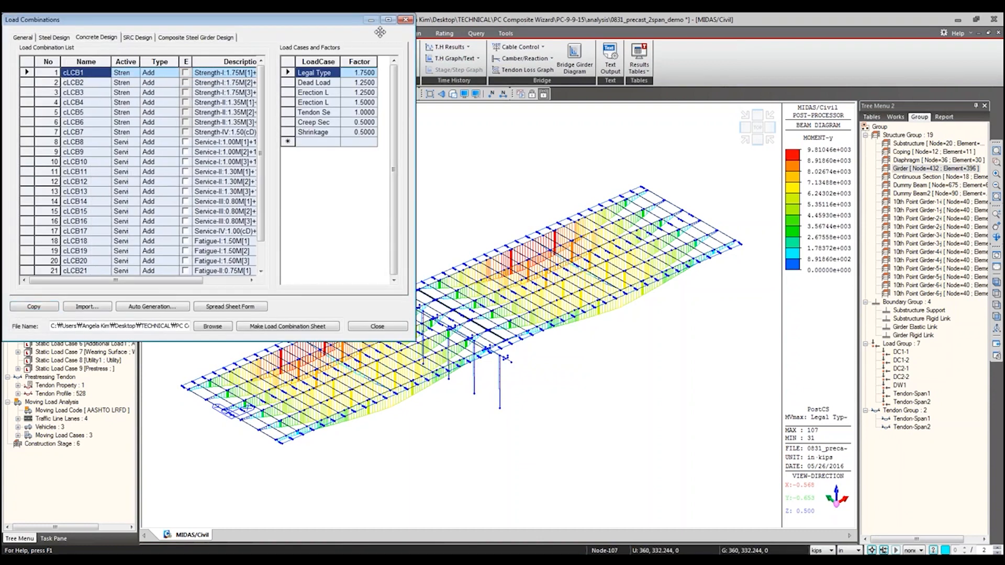
pyautogui.click(405, 19)
# Step: Examine the combinations listed under Service Limit1 and Service Limit3 for the concrete allowable stress check, and cancel
pyautogui.click(344, 34)
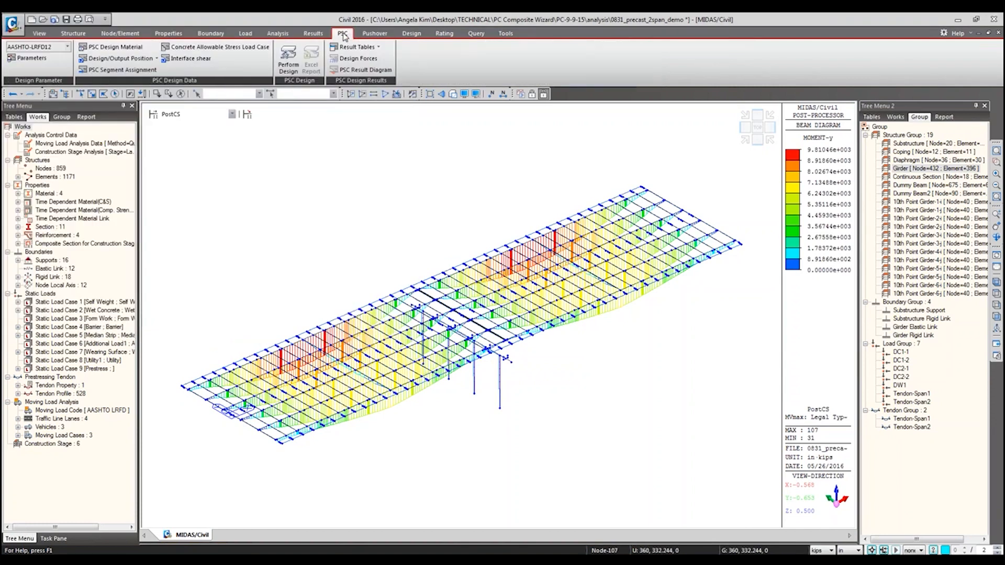
pyautogui.click(214, 47)
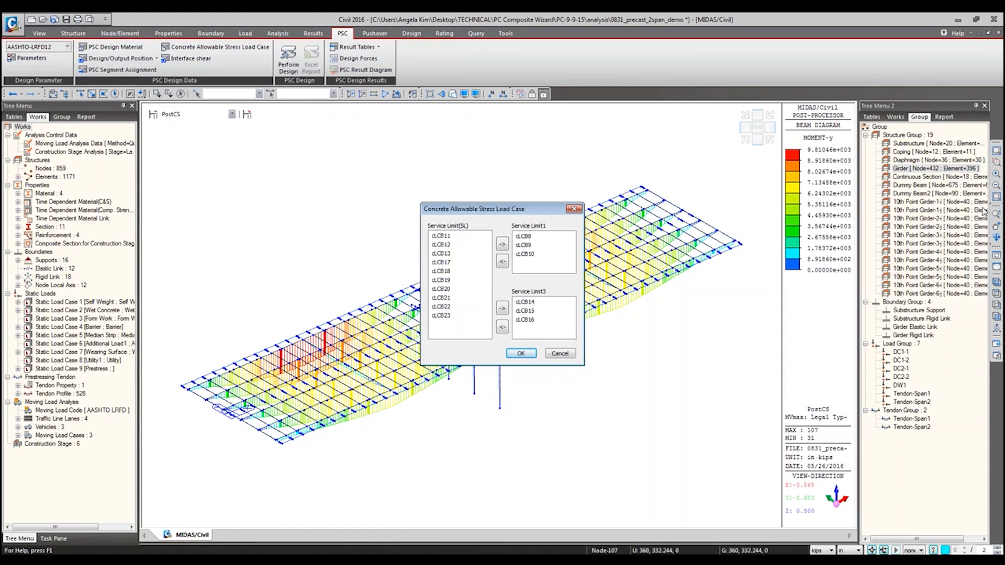
pyautogui.click(529, 237)
pyautogui.click(451, 237)
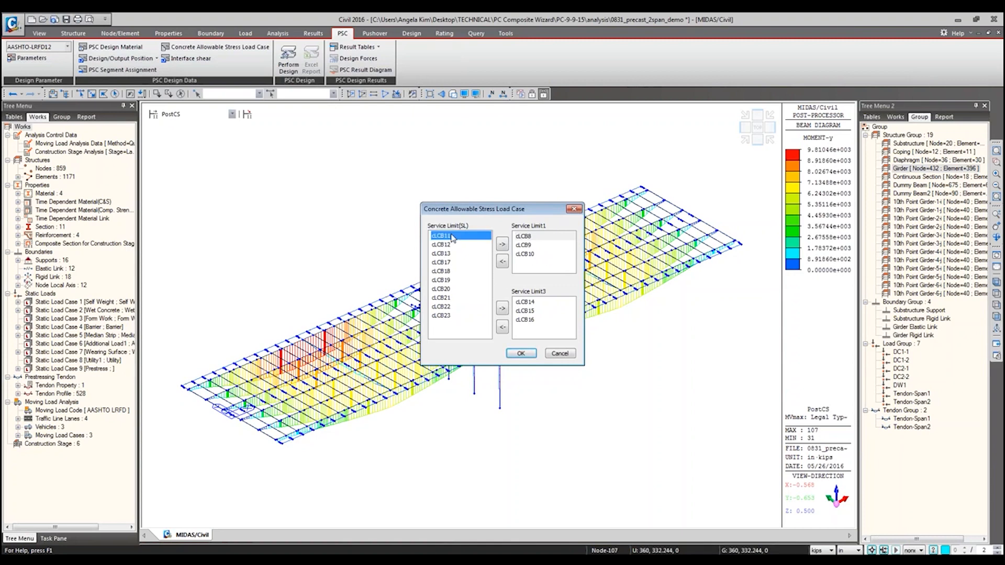
pyautogui.click(871, 349)
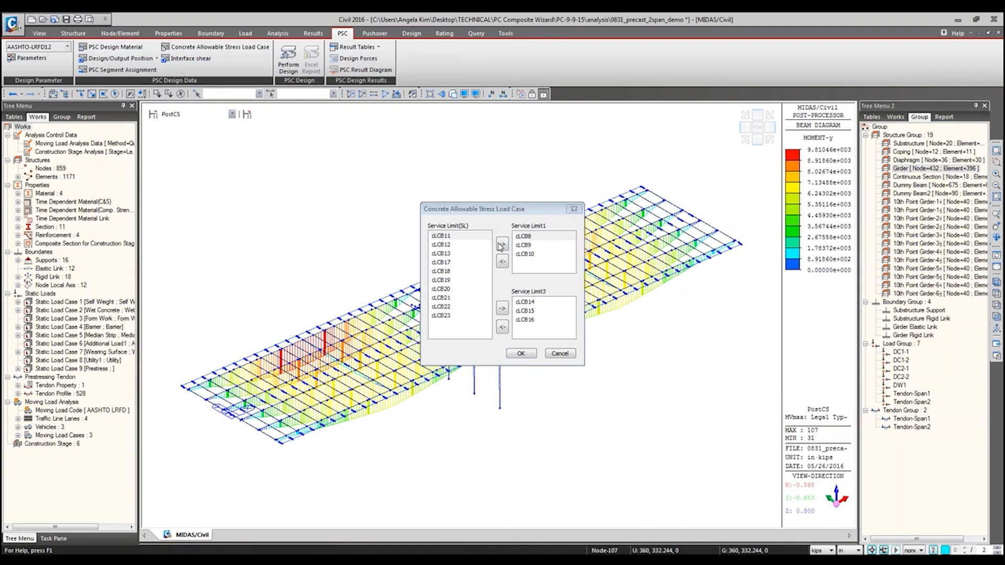
pyautogui.click(452, 237)
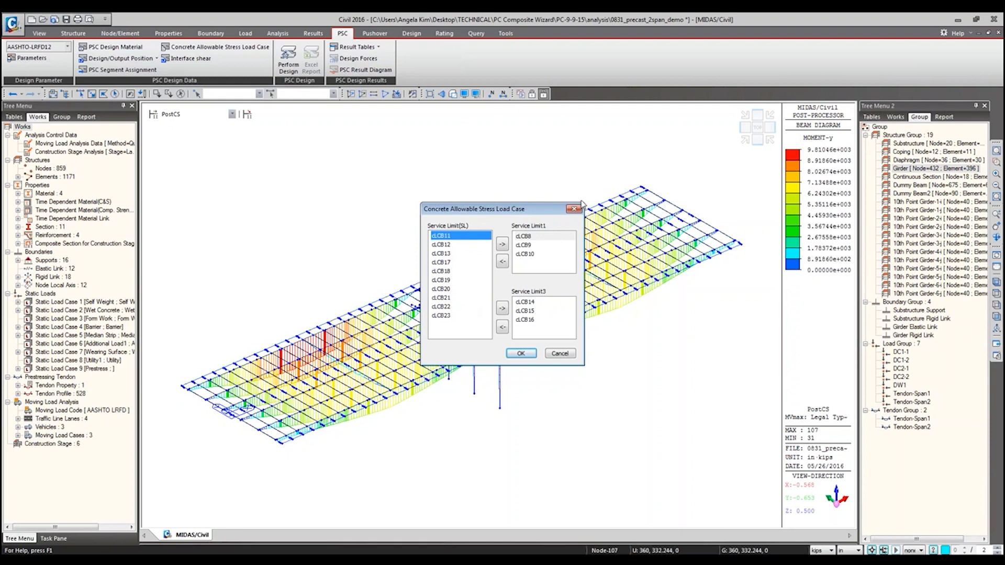
pyautogui.click(560, 354)
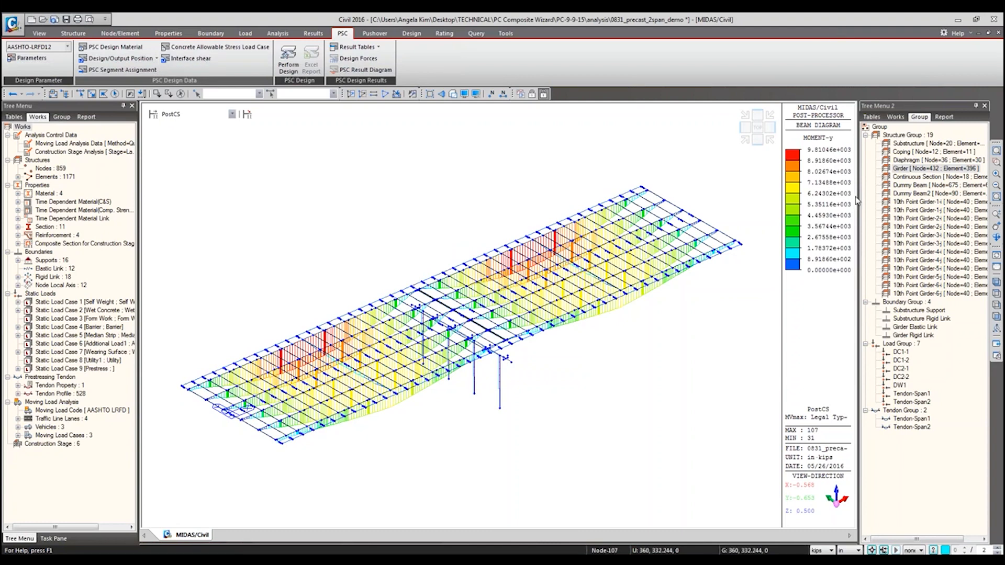
# Step: Select the elements of the Girder structure group and open the Interface Shear settings
pyautogui.doubleClick(923, 169)
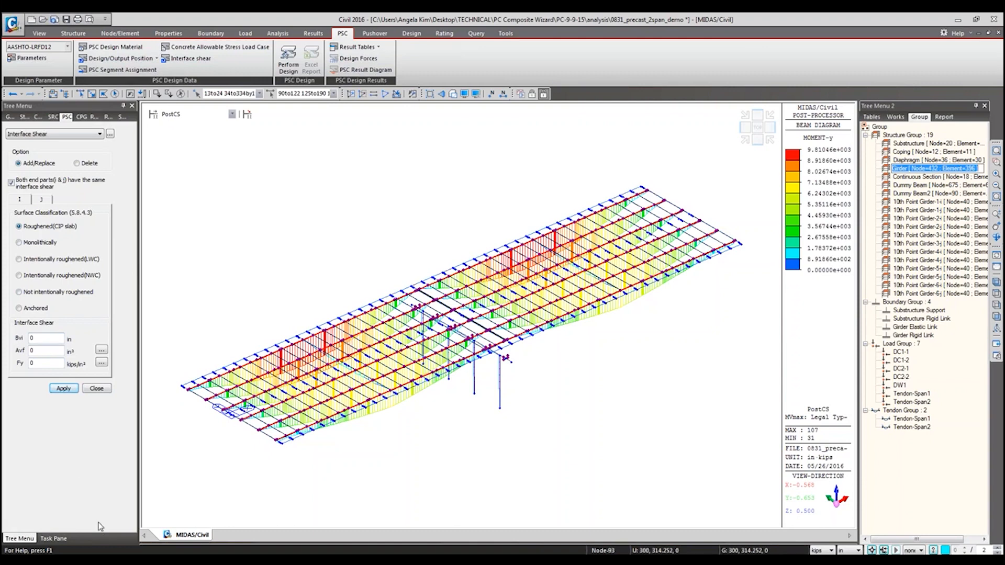
pyautogui.moveTo(113, 561)
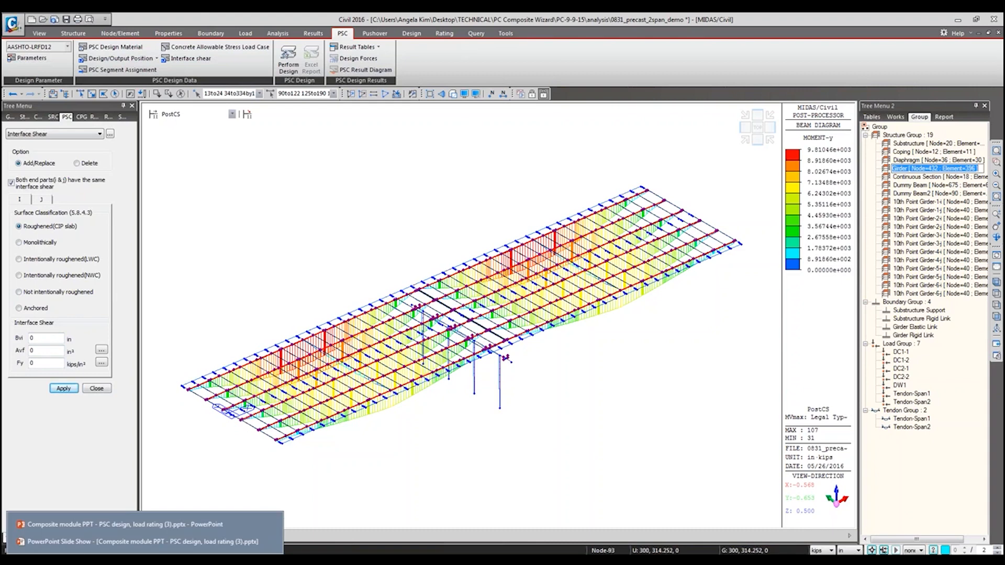
pyautogui.moveTo(177, 561)
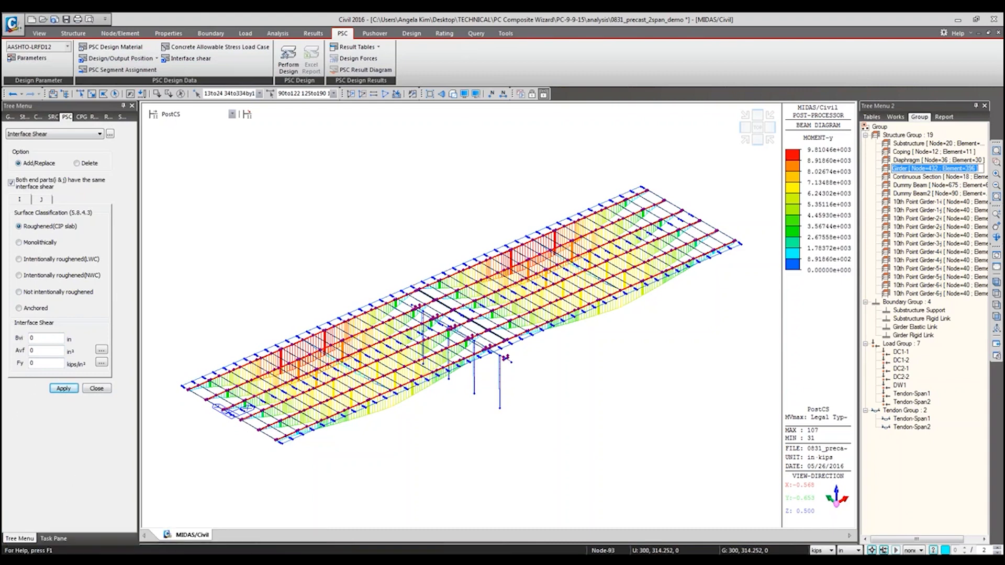
pyautogui.click(113, 561)
pyautogui.click(76, 217)
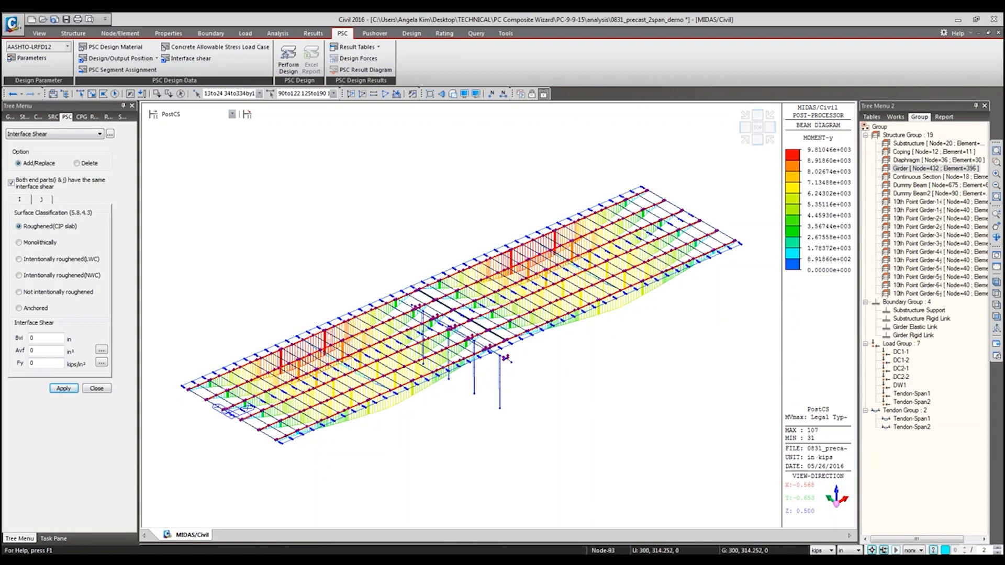
# Step: Switch to the AASHTO LRFD specification in Adobe Reader and examine Article 5.8.4 on interface shear transfer and its variable definitions
pyautogui.click(178, 561)
pyautogui.click(184, 544)
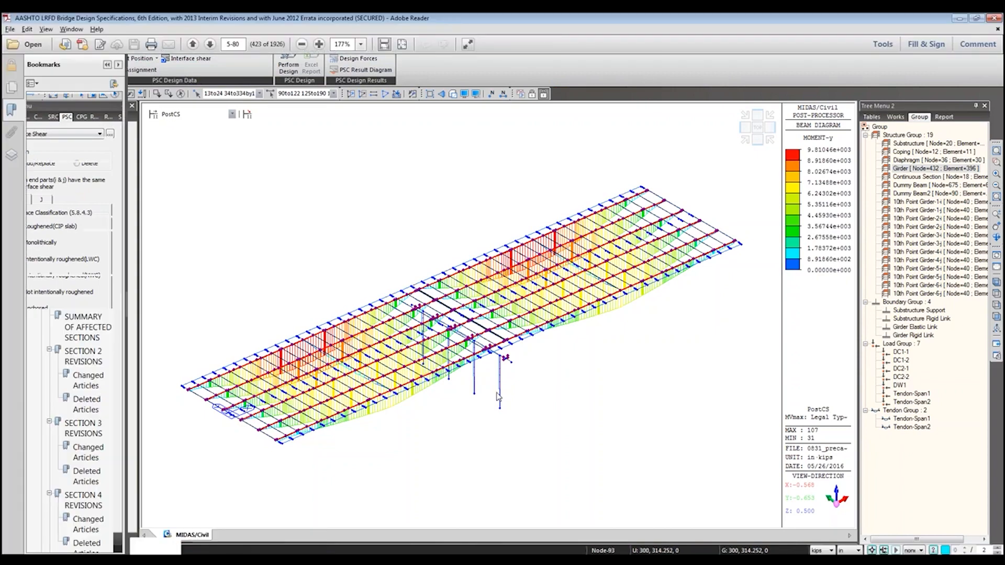
pyautogui.scroll(4, 893, 221)
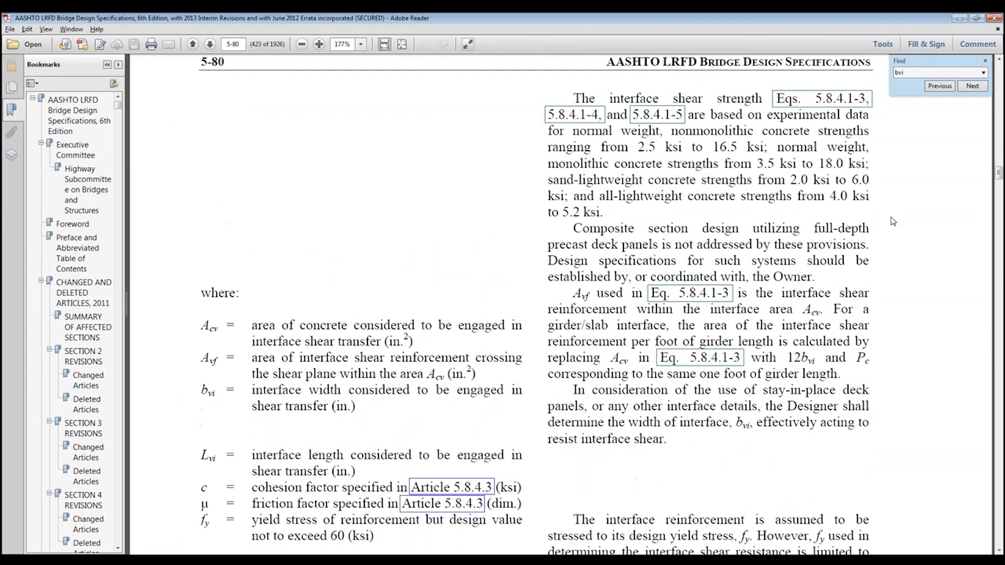
pyautogui.scroll(3, 893, 221)
pyautogui.press('Escape')
pyautogui.scroll(6, 720, 253)
pyautogui.scroll(8, 716, 266)
pyautogui.scroll(10, 360, 326)
pyautogui.scroll(10, 360, 327)
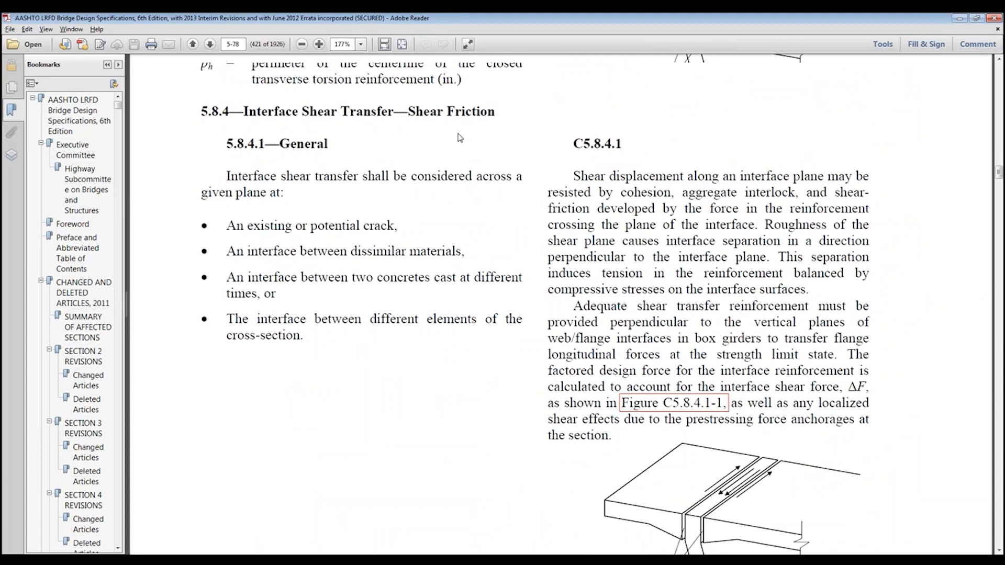
pyautogui.scroll(-20, 459, 138)
pyautogui.scroll(-20, 460, 137)
pyautogui.click(966, 19)
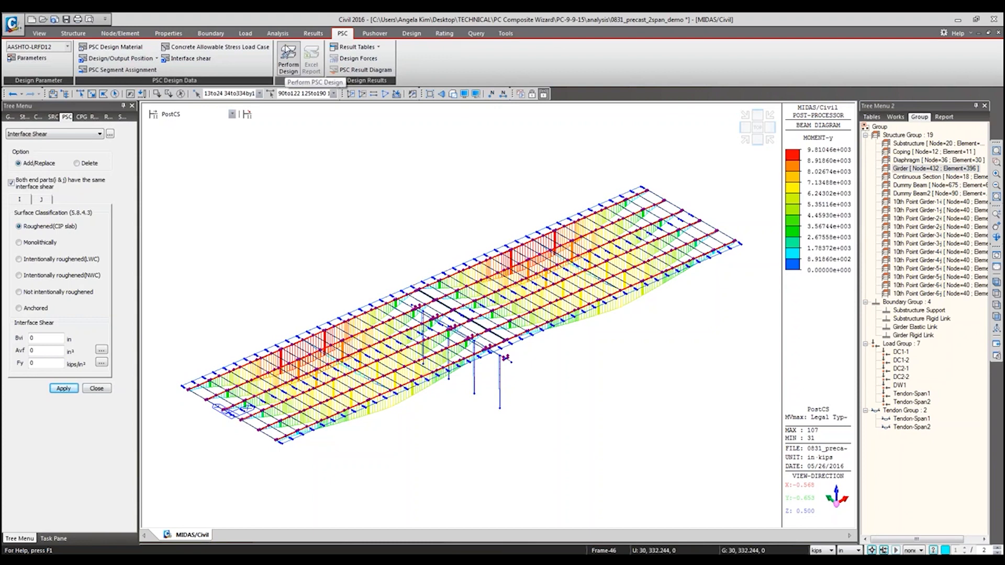
# Step: Switch to Excel to view the load rating summary in PSC Design_CompT_Load Rating.xlsx and bring up the PSC Design_CompT.xls report
pyautogui.click(113, 561)
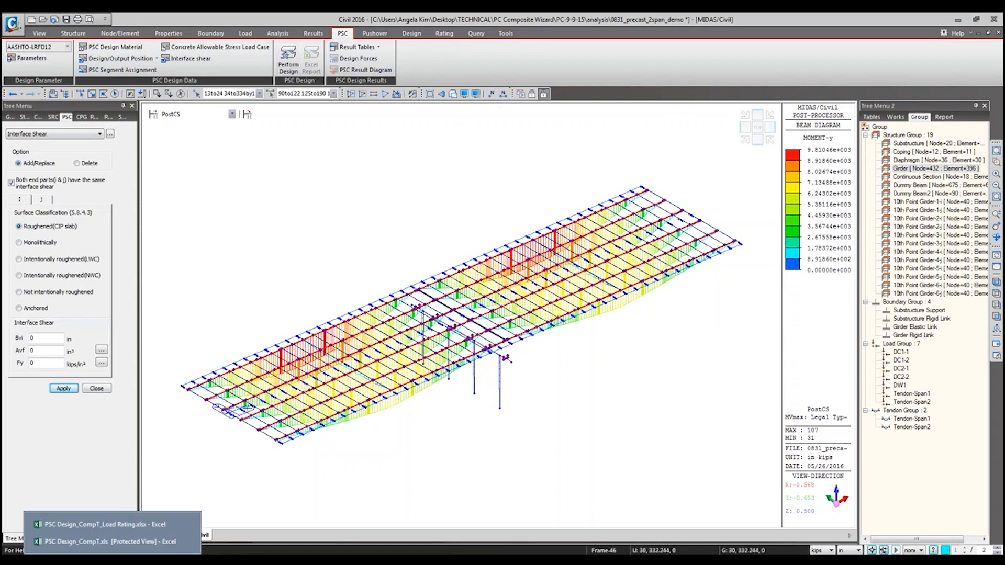
pyautogui.click(135, 524)
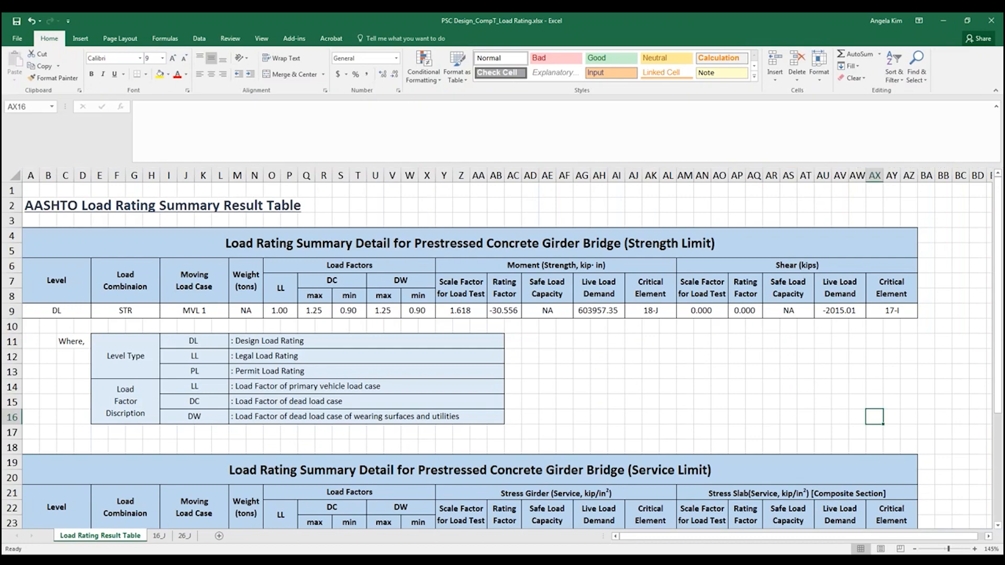
pyautogui.click(113, 561)
pyautogui.click(127, 545)
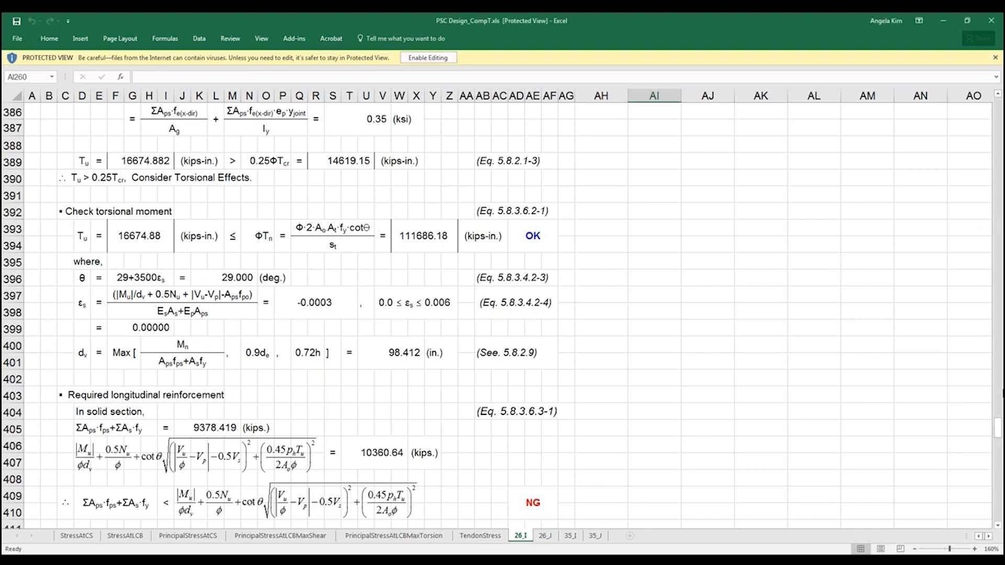
# Step: Examine the design condition, gross and transformed section properties and concrete materials at the start of the 26_I report sheet
pyautogui.moveTo(999, 432); pyautogui.dragTo(999, 116)
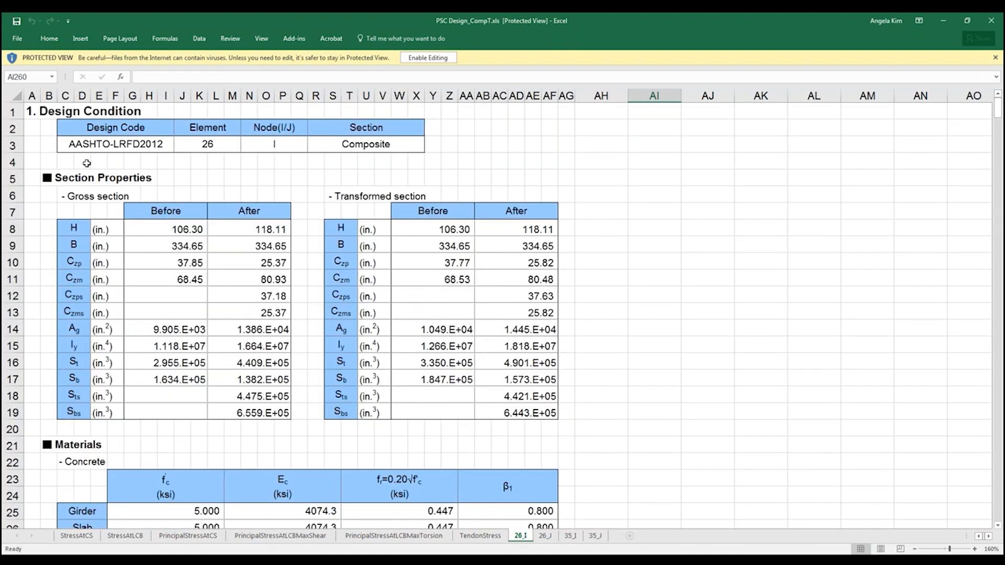
pyautogui.moveTo(30, 109); pyautogui.dragTo(555, 208)
pyautogui.scroll(-2, 556, 208)
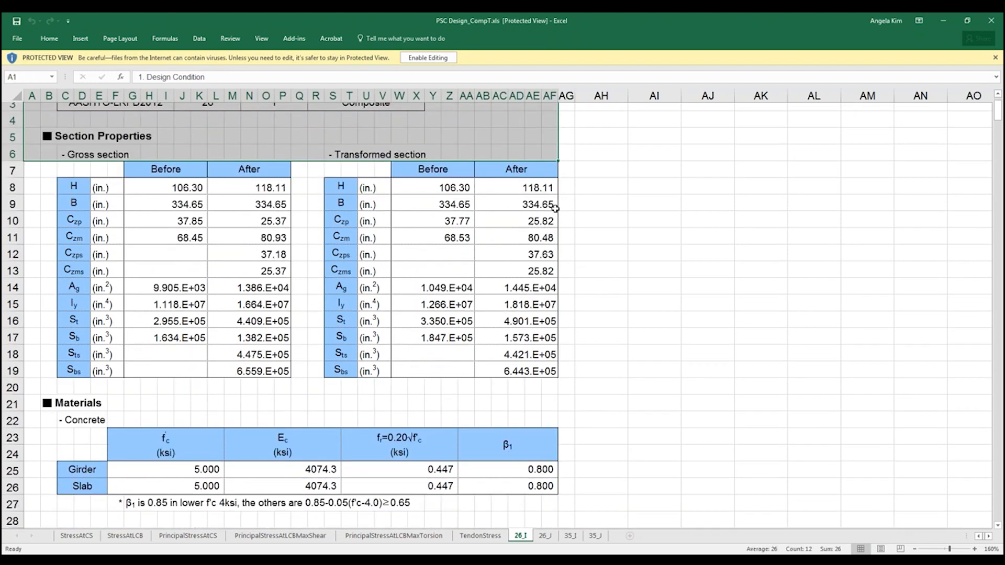
pyautogui.scroll(-3, 560, 213)
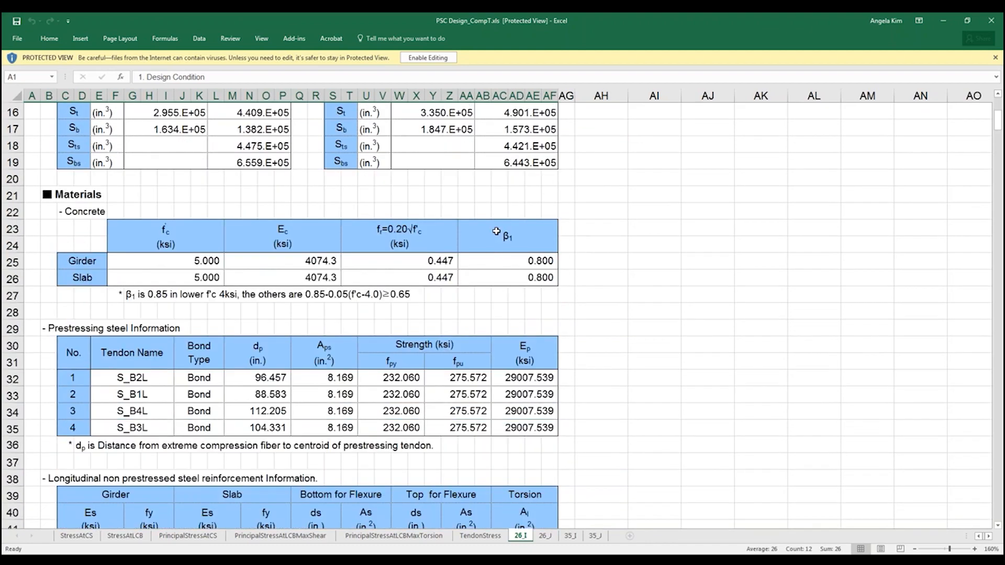
pyautogui.scroll(-2, 515, 215)
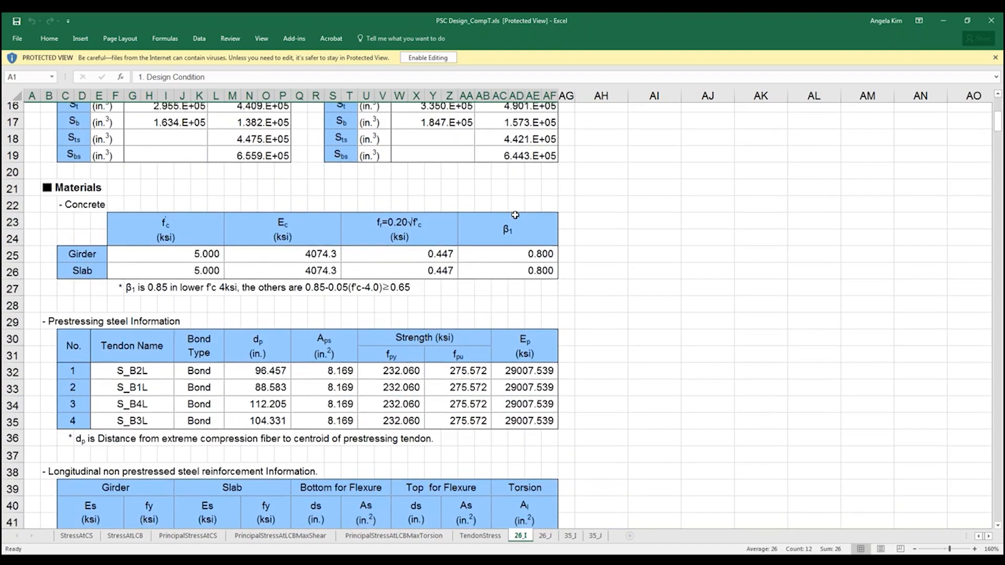
pyautogui.scroll(7, 508, 215)
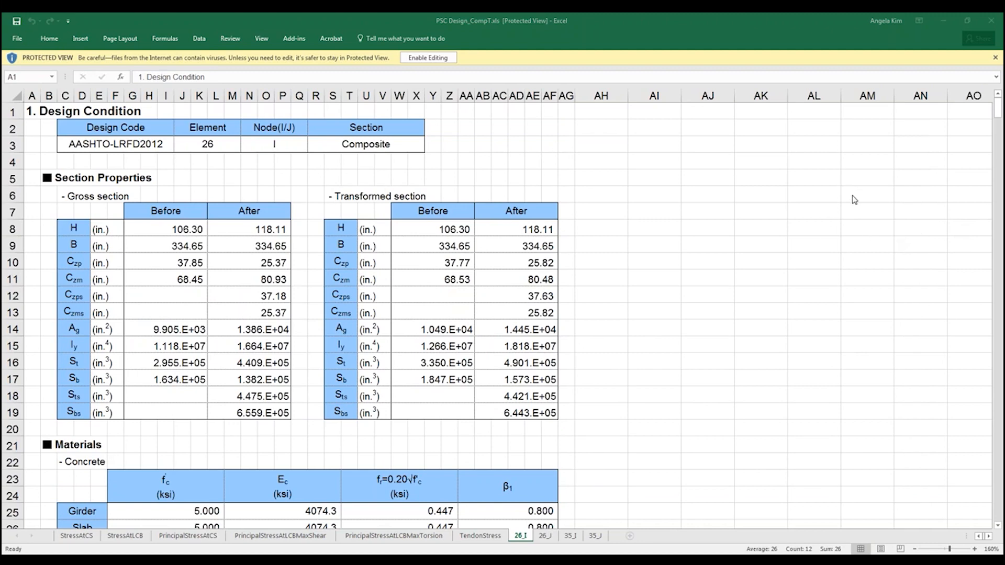
# Step: Review the prestressing steel, non-prestressed reinforcement and effective prestress force tables for element 26
pyautogui.click(82, 111)
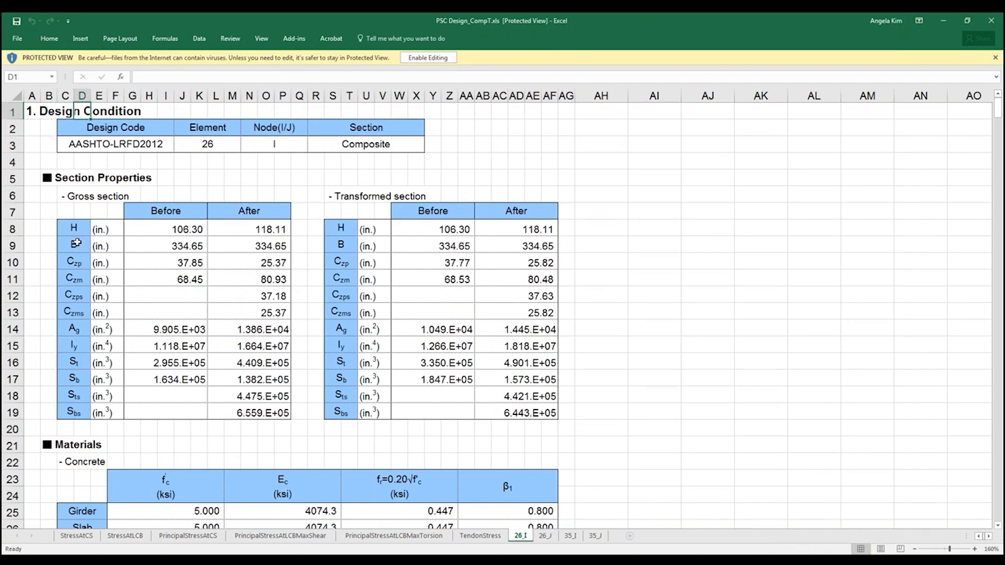
pyautogui.scroll(-1, 108, 338)
pyautogui.scroll(-6, 108, 338)
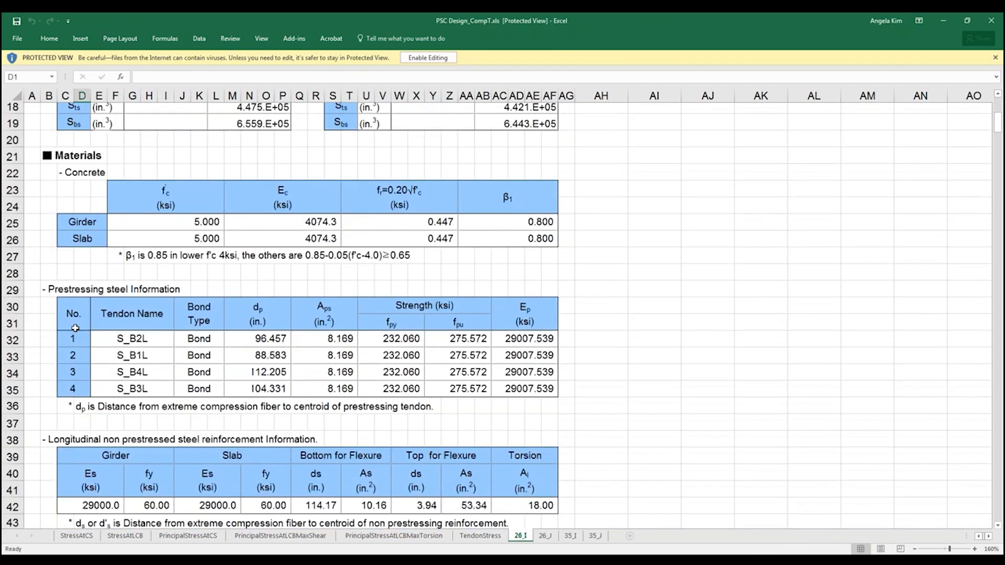
pyautogui.scroll(-9, 91, 291)
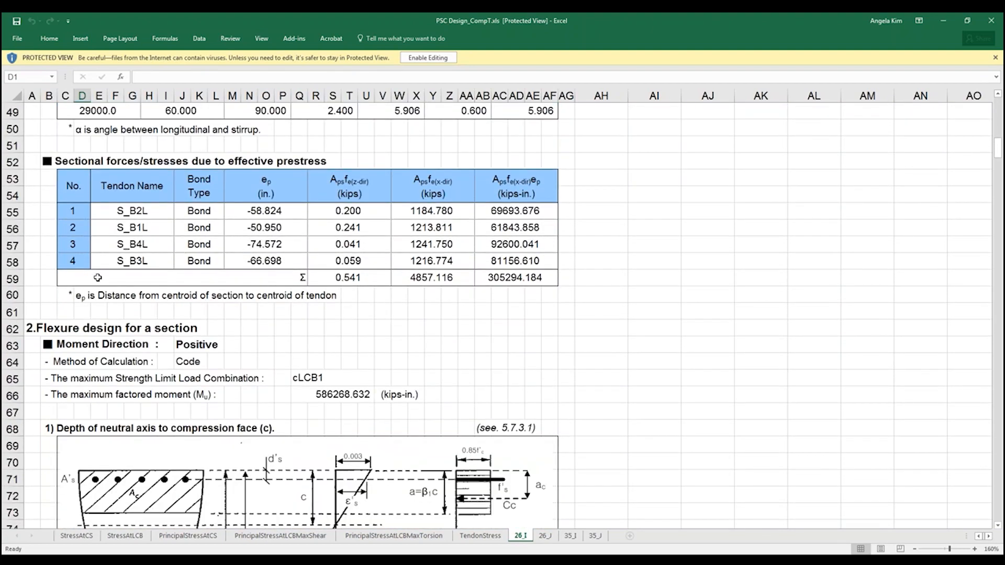
pyautogui.scroll(-1, 98, 277)
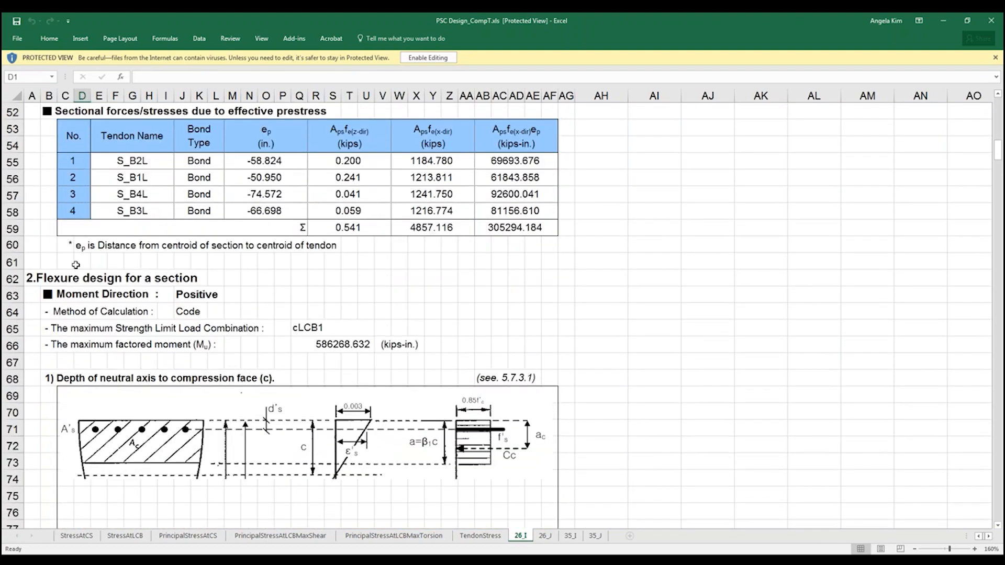
# Step: Examine the positive moment flexure design, from the neutral axis depth to the factored resistance check and its verdict cell
pyautogui.scroll(-4, 76, 265)
pyautogui.scroll(1, 76, 265)
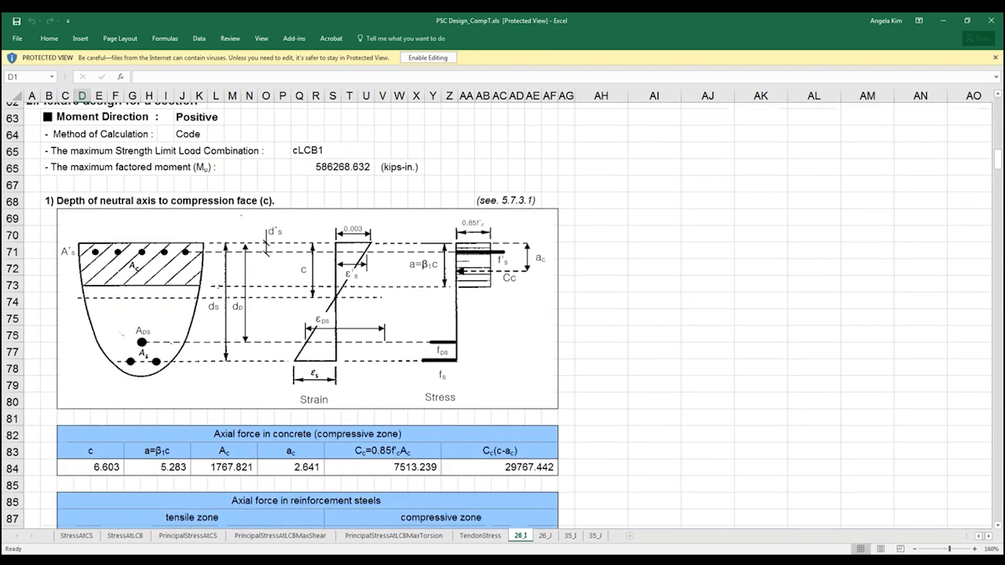
pyautogui.scroll(-4, 497, 314)
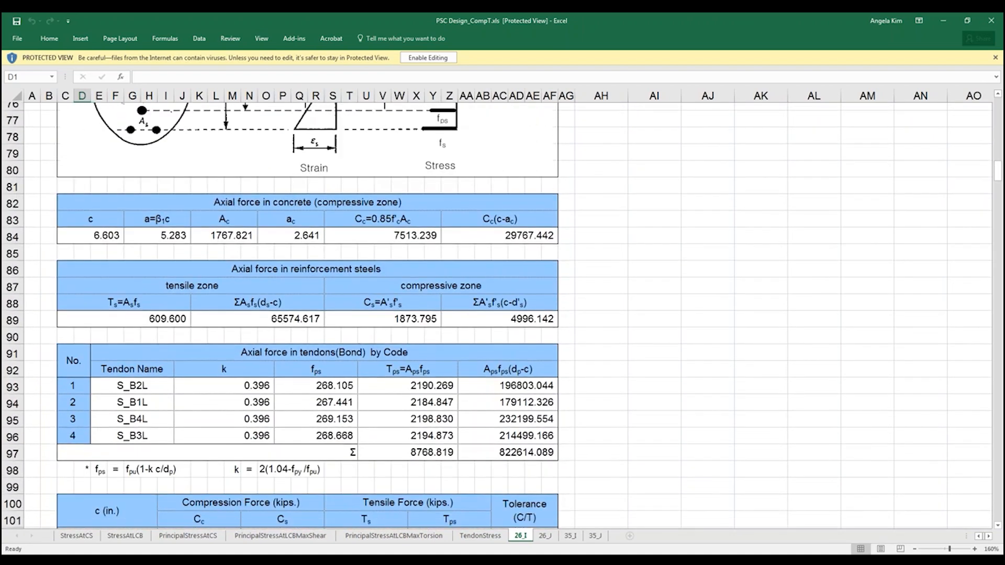
pyautogui.scroll(-10, 111, 251)
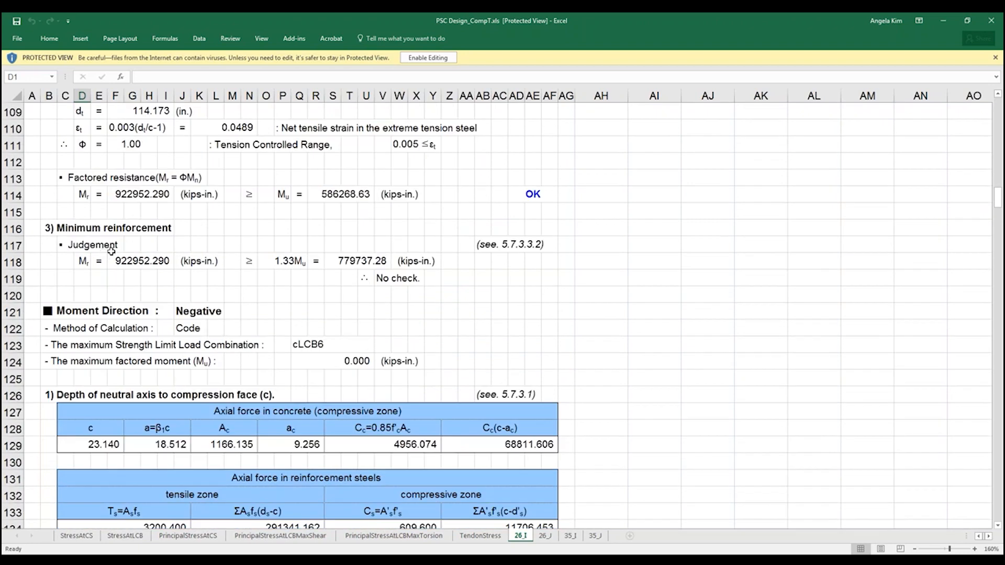
pyautogui.moveTo(32, 177); pyautogui.dragTo(562, 196)
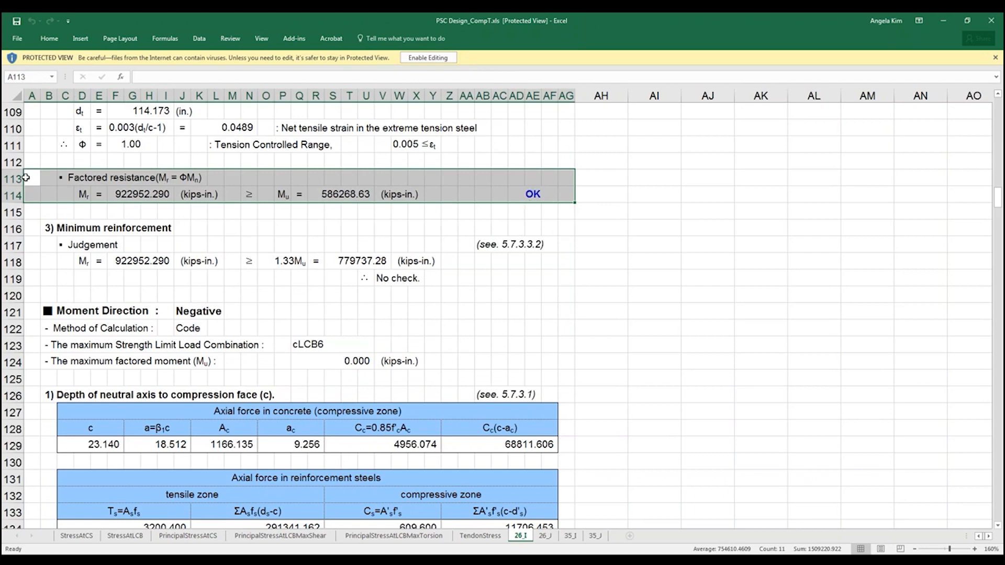
pyautogui.click(543, 193)
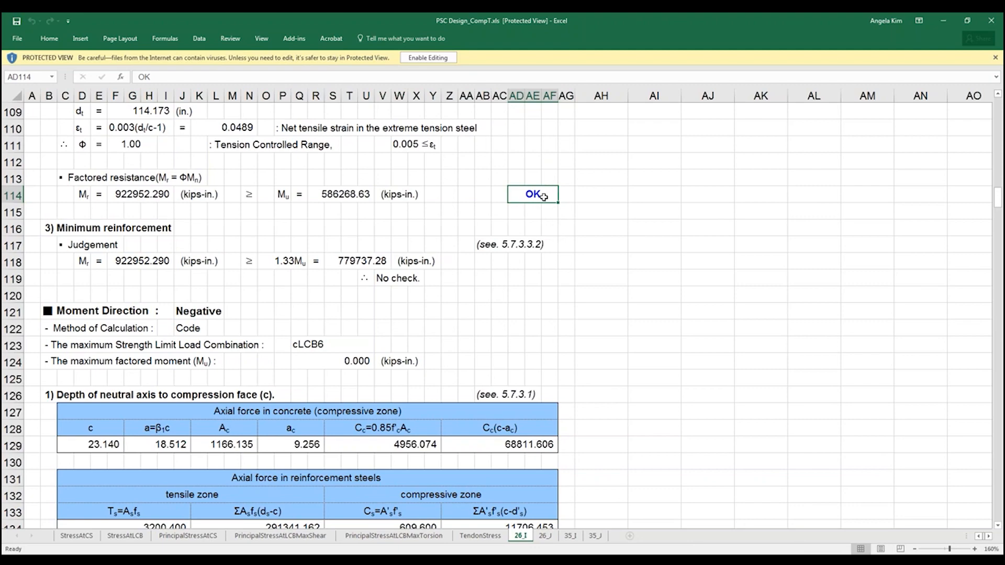
# Step: Examine the negative moment flexure design, comparing the factored resistance Mr with the factored moment Mu
pyautogui.scroll(-8, 541, 206)
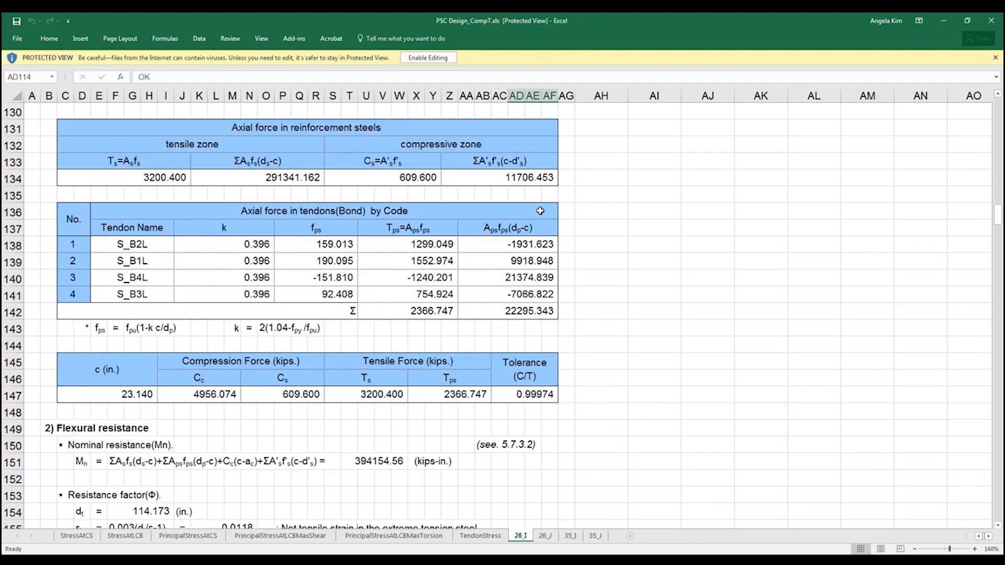
pyautogui.scroll(-7, 541, 209)
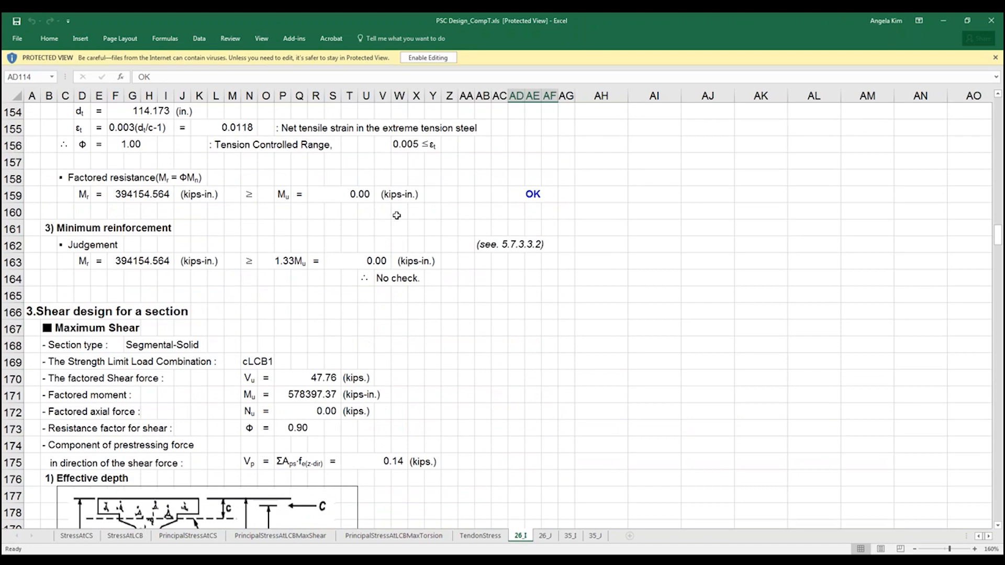
pyautogui.keyDown('ctrl'); pyautogui.scroll(2, 534, 238); pyautogui.keyUp('ctrl')
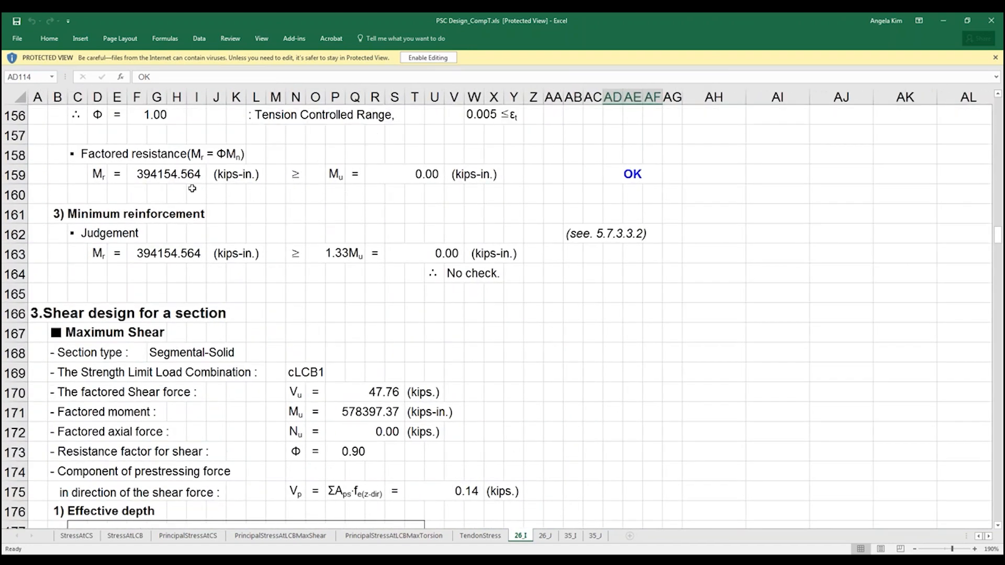
pyautogui.click(159, 171)
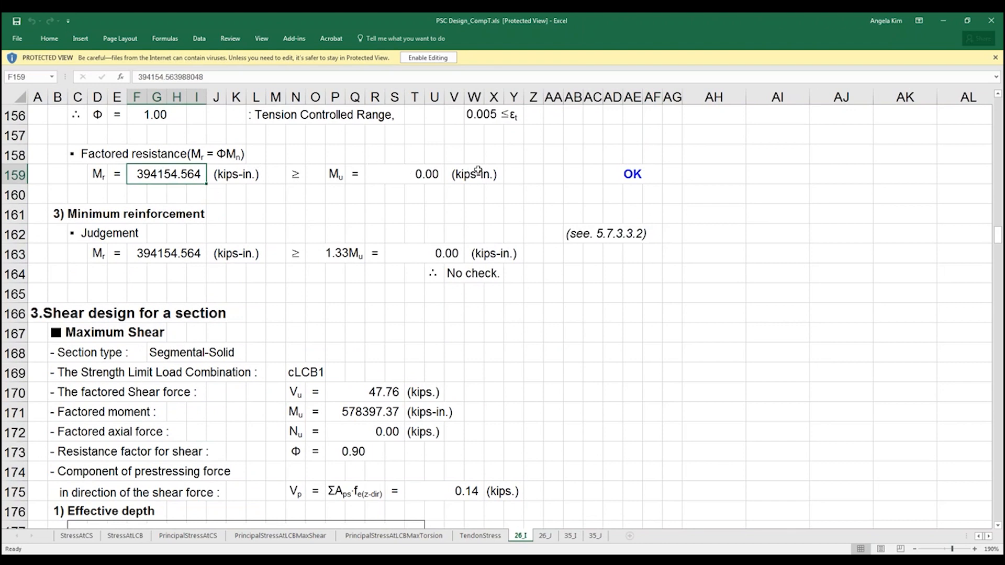
pyautogui.click(418, 177)
pyautogui.click(160, 174)
pyautogui.click(396, 173)
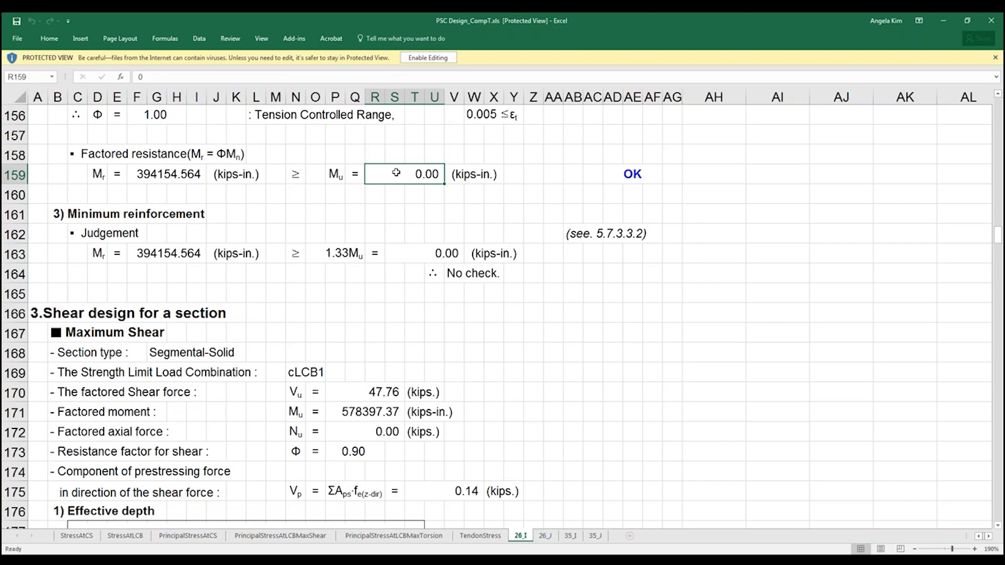
# Step: Examine the maximum shear design, including effective depth, longitudinal strain, and the concrete and transverse reinforcement shear components
pyautogui.scroll(-4, 387, 222)
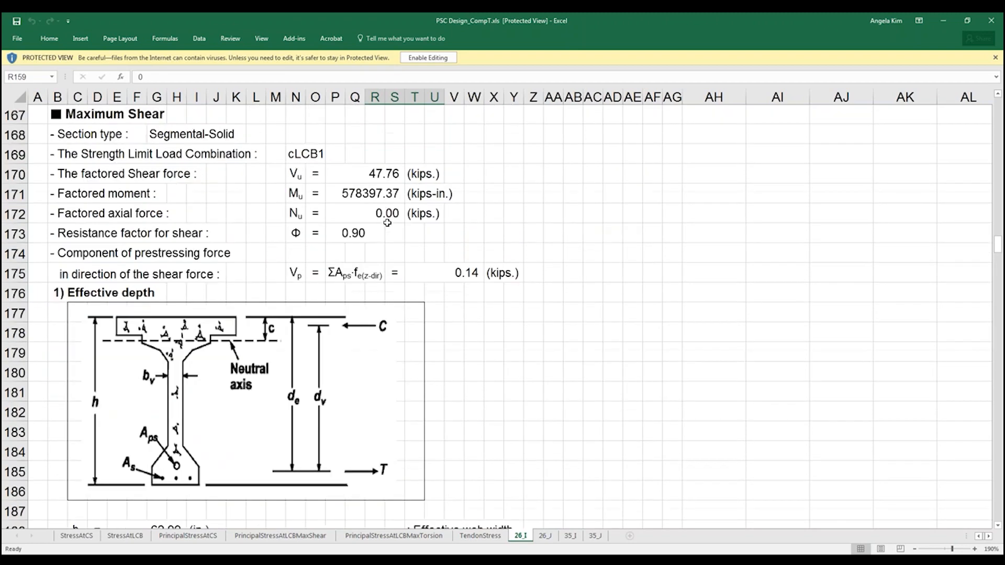
pyautogui.scroll(-15, 387, 222)
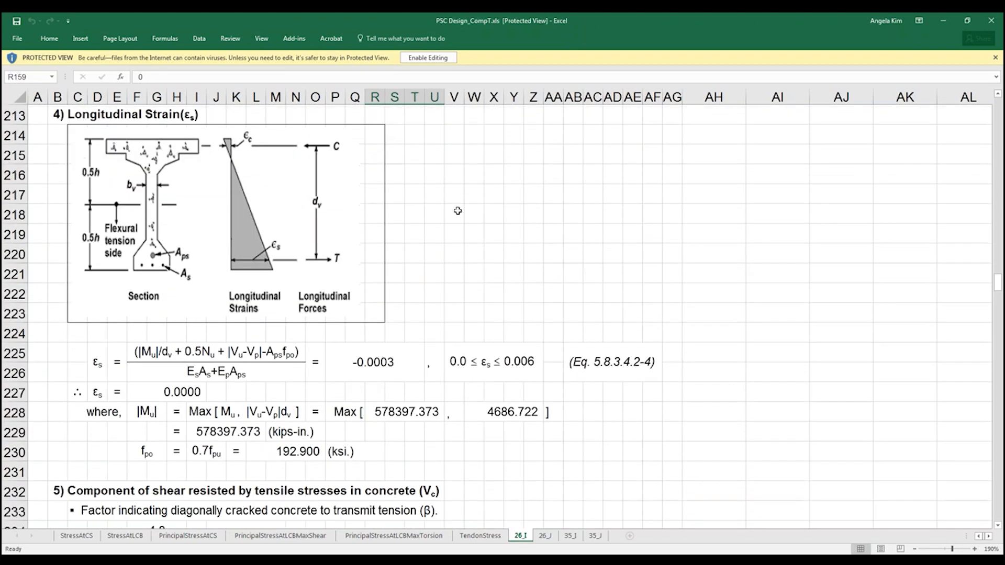
pyautogui.scroll(-3, 566, 301)
pyautogui.scroll(-3, 577, 325)
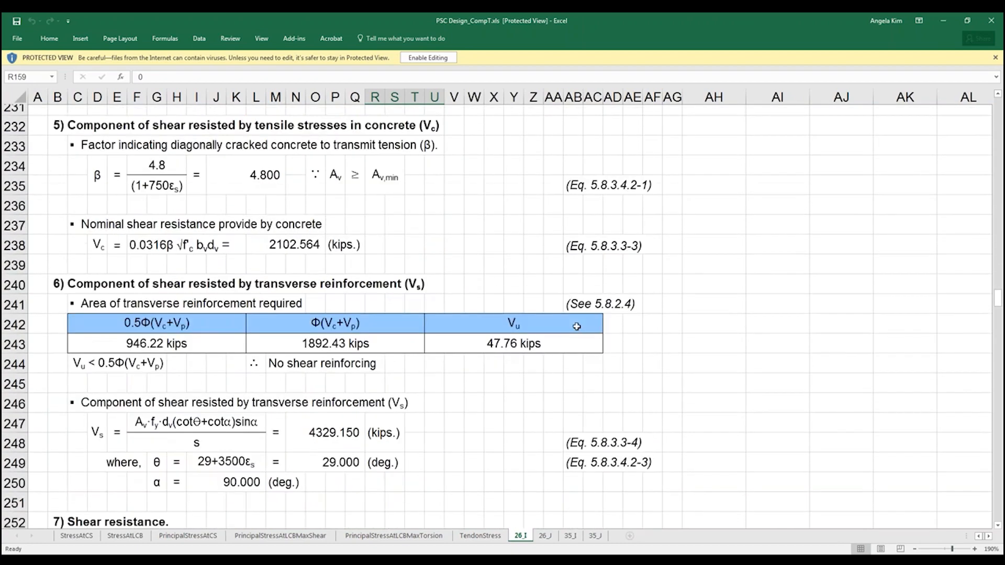
pyautogui.scroll(-1, 576, 326)
# Step: Switch to the 0831_precast_2span_demo model in midas Civil and open the rating parameters for PSC bridges
pyautogui.moveTo(112, 561)
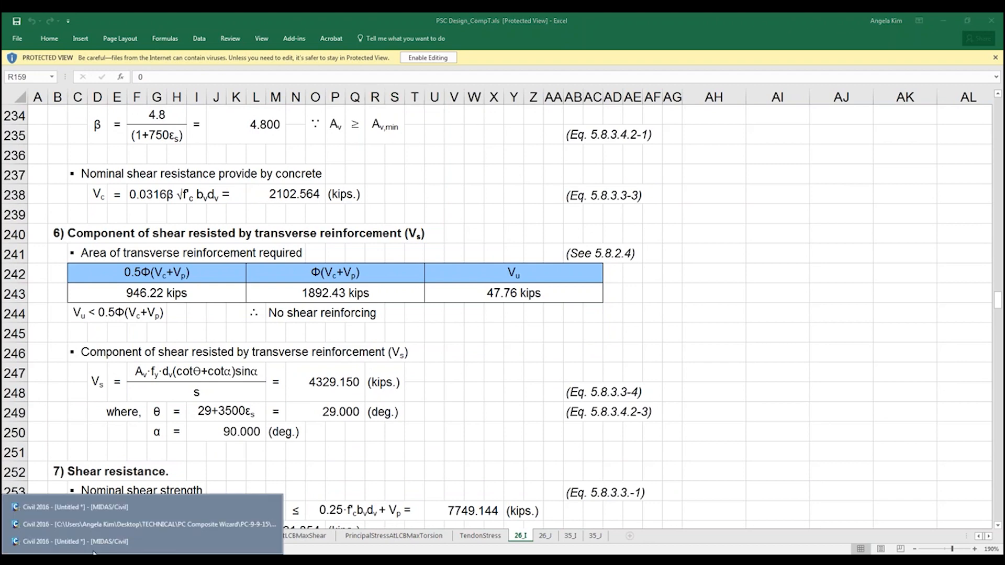
pyautogui.click(116, 526)
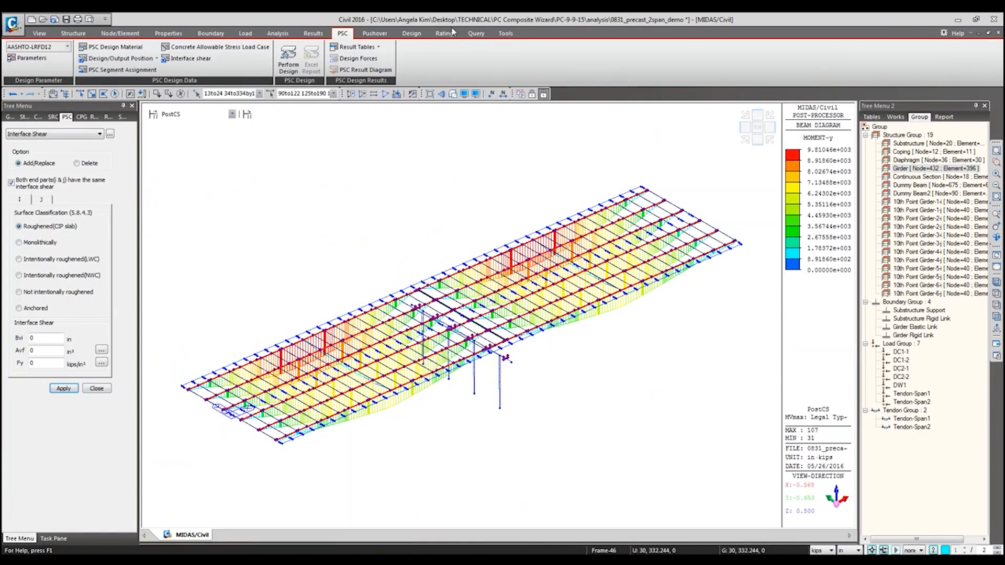
pyautogui.click(448, 34)
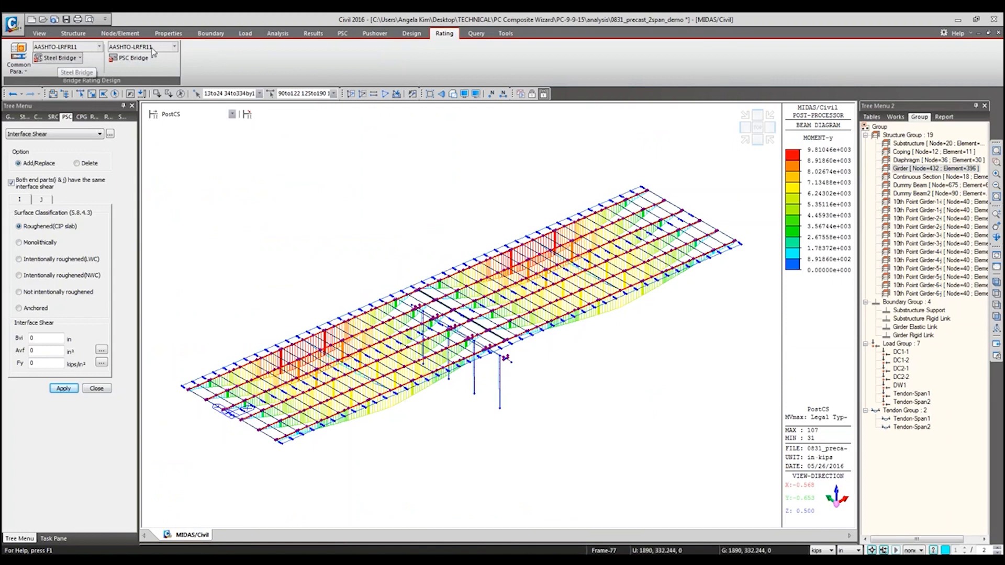
pyautogui.click(152, 59)
pyautogui.click(137, 70)
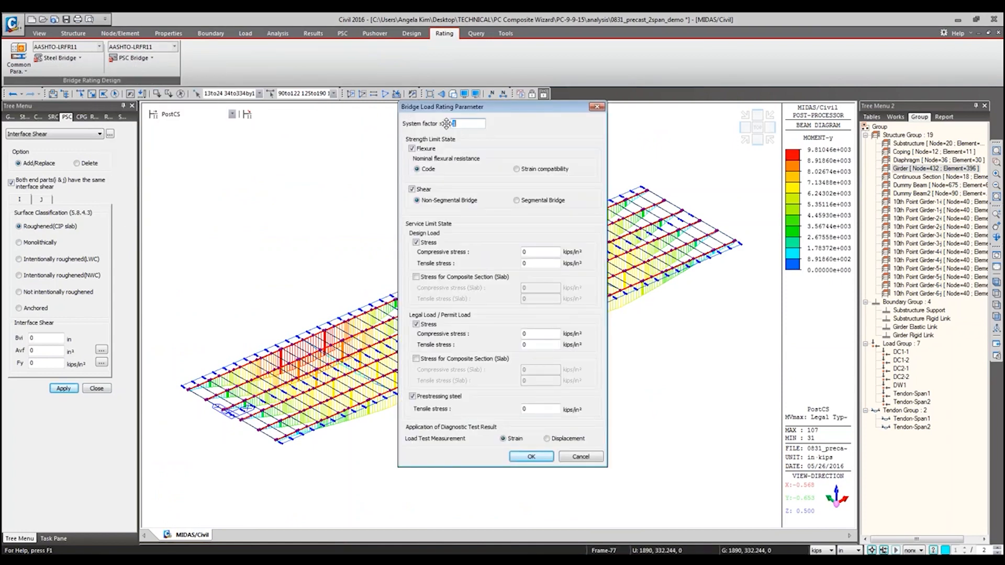
pyautogui.click(999, 193)
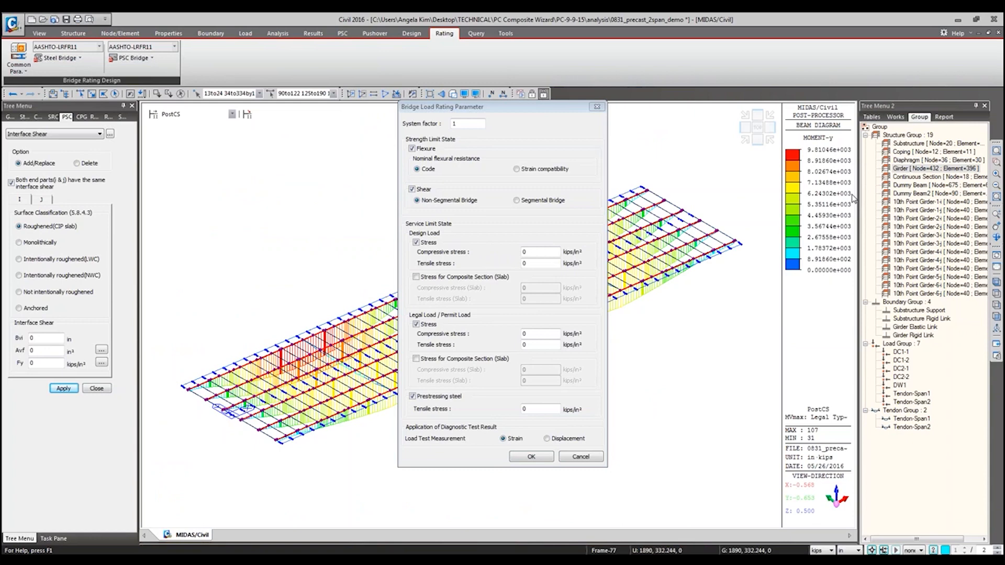
pyautogui.click(853, 198)
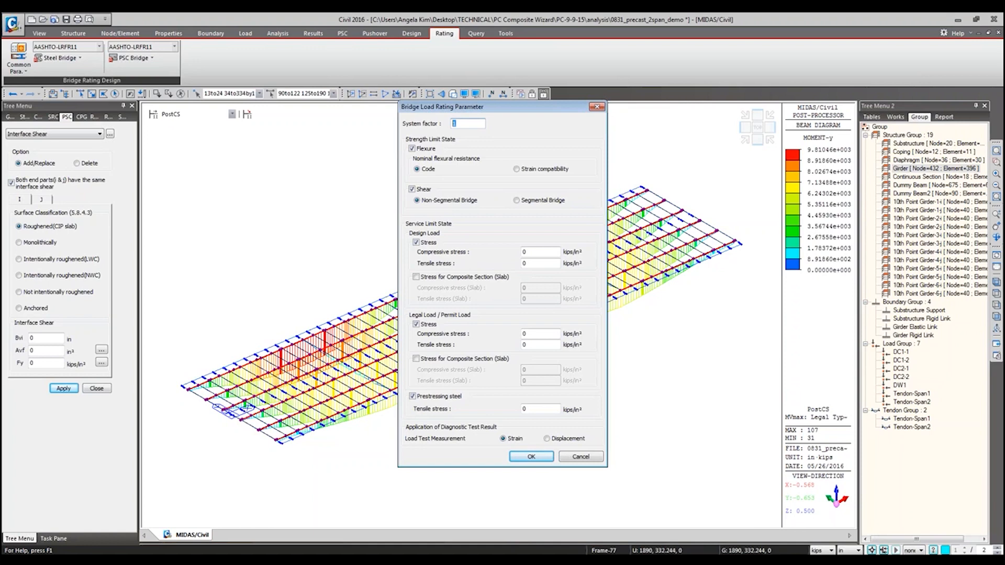
# Step: Try enabling the composite section slab stress check for both design load and legal/permit load in the rating parameters, and cancel
pyautogui.moveTo(464, 124); pyautogui.dragTo(449, 123)
pyautogui.click(422, 278)
pyautogui.click(422, 278)
pyautogui.click(422, 279)
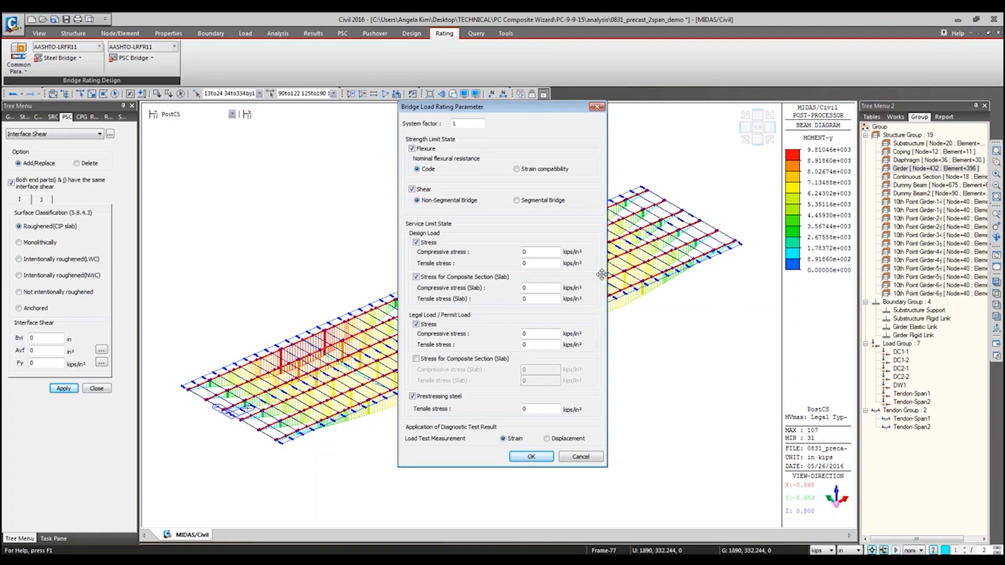
pyautogui.click(417, 277)
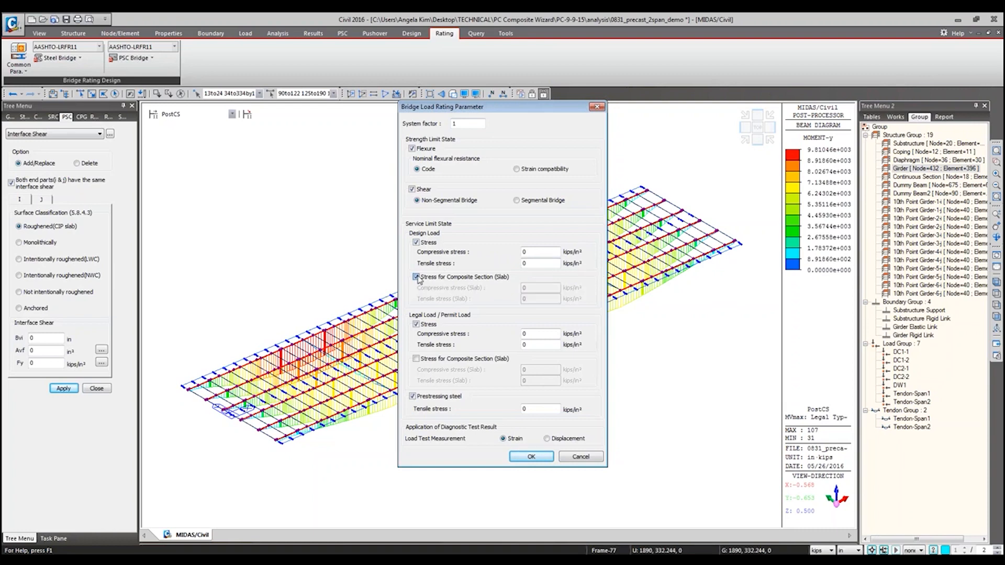
pyautogui.click(436, 281)
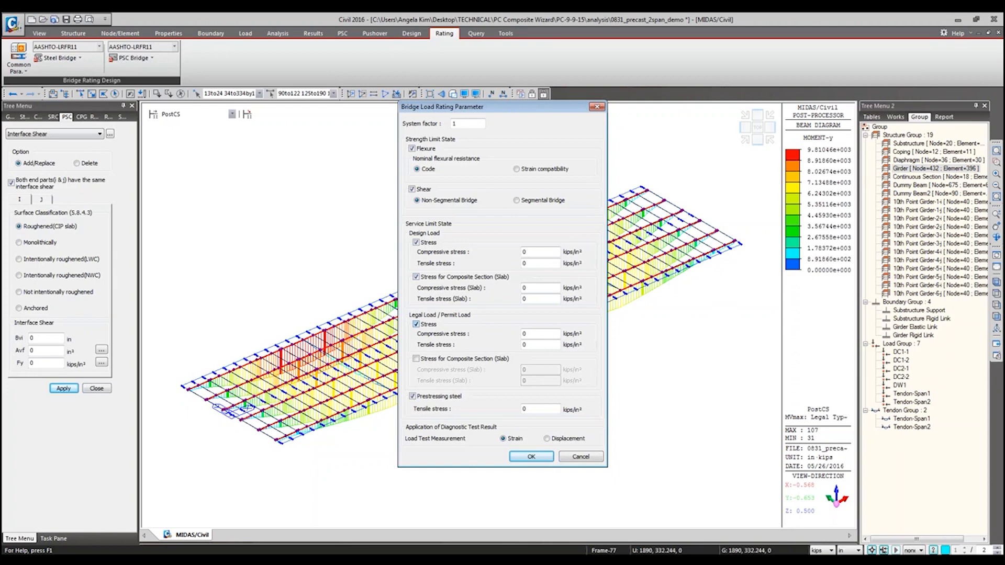
pyautogui.click(416, 359)
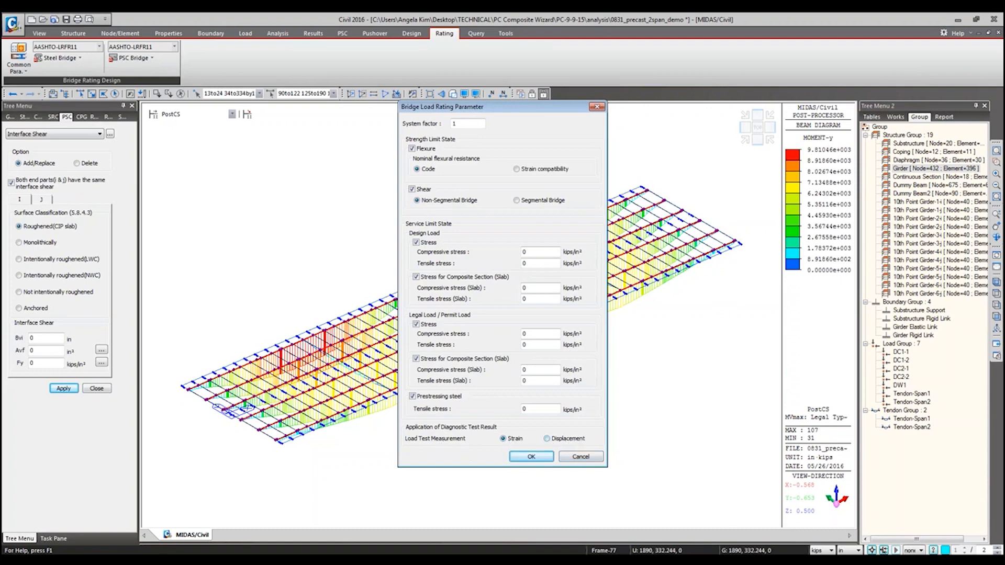
pyautogui.click(579, 457)
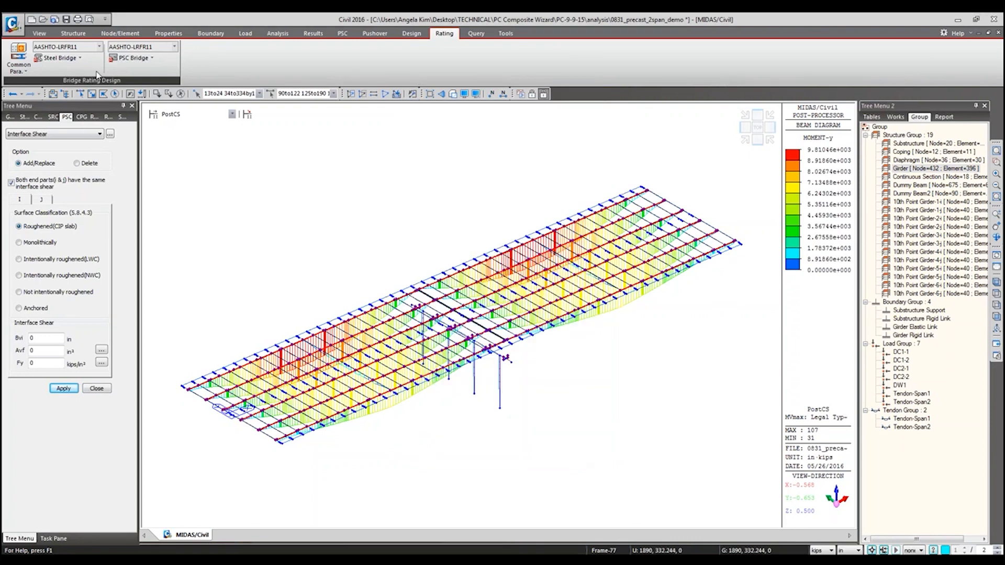
# Step: Open the PSC bridge rating group settings, choose the Girder group and review its condition factor, closing without adding the group
pyautogui.click(134, 59)
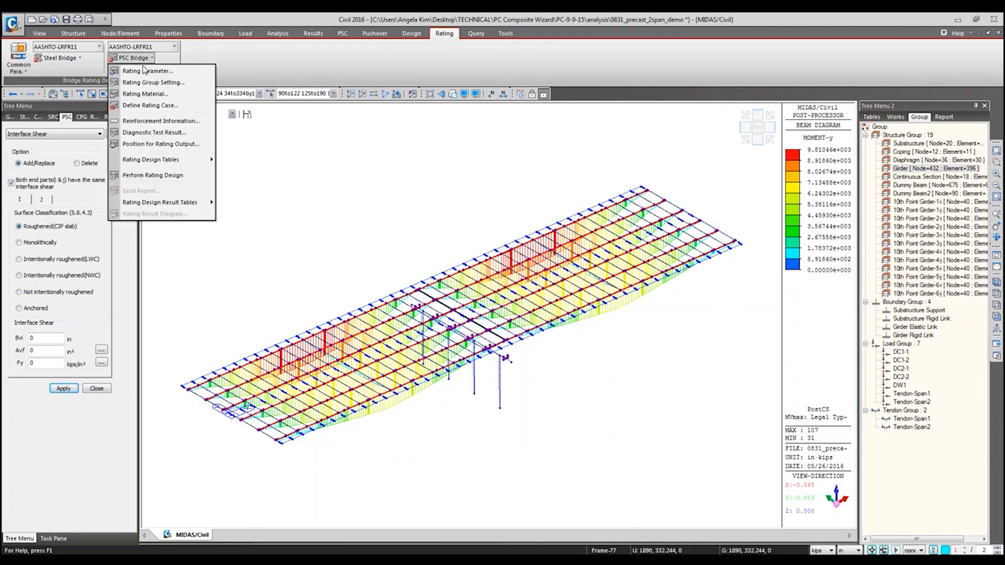
pyautogui.click(187, 86)
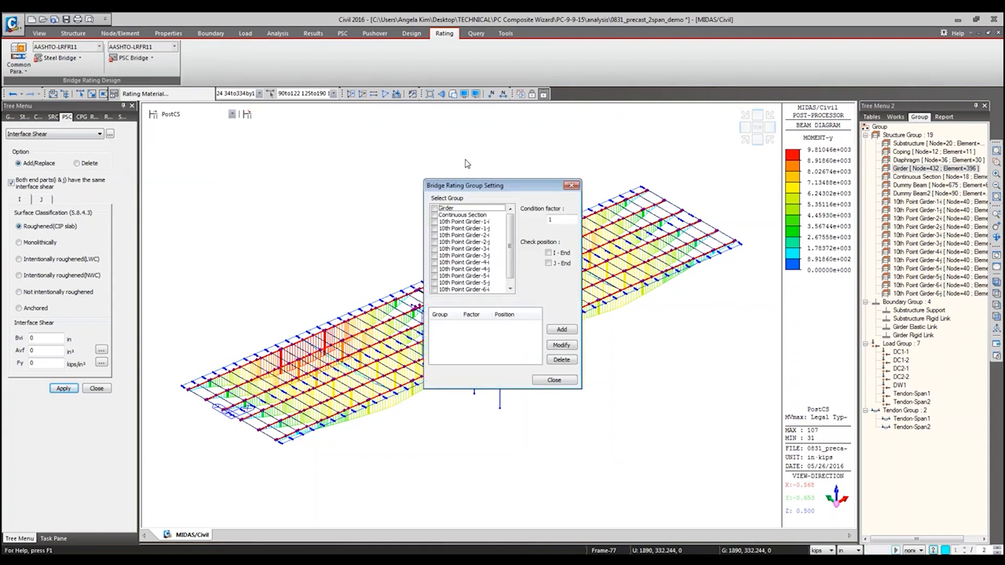
pyautogui.click(435, 208)
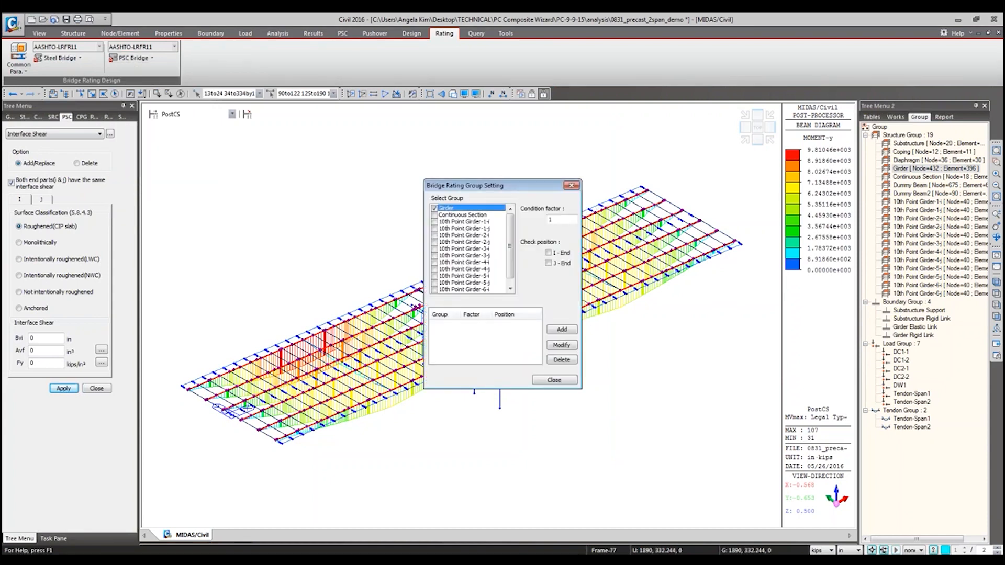
pyautogui.click(997, 199)
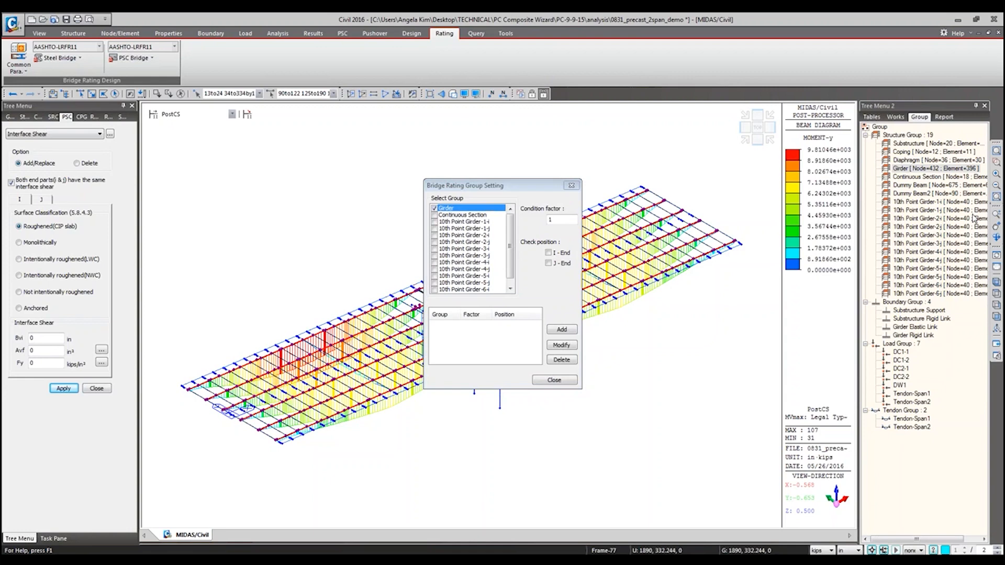
pyautogui.doubleClick(566, 219)
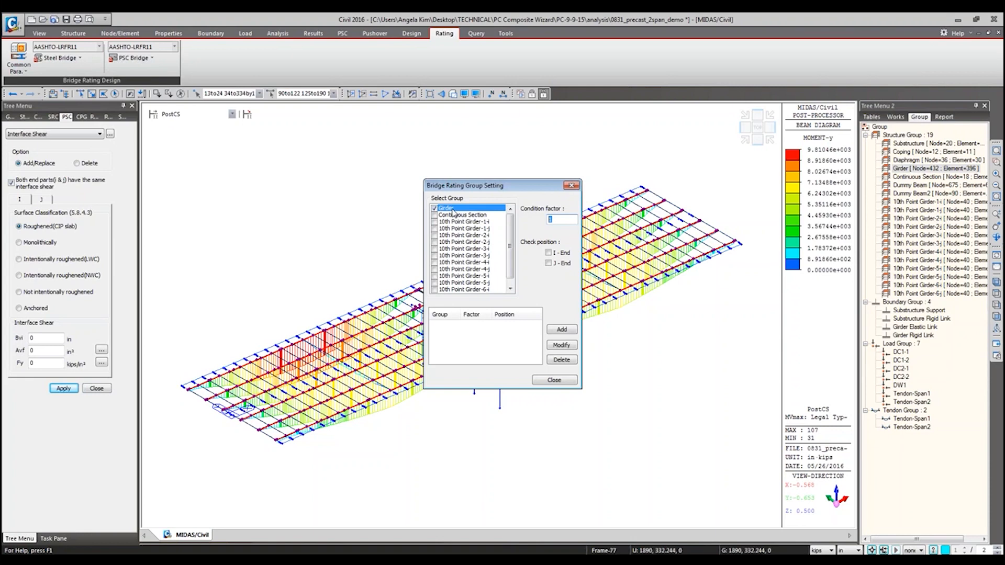
pyautogui.click(572, 186)
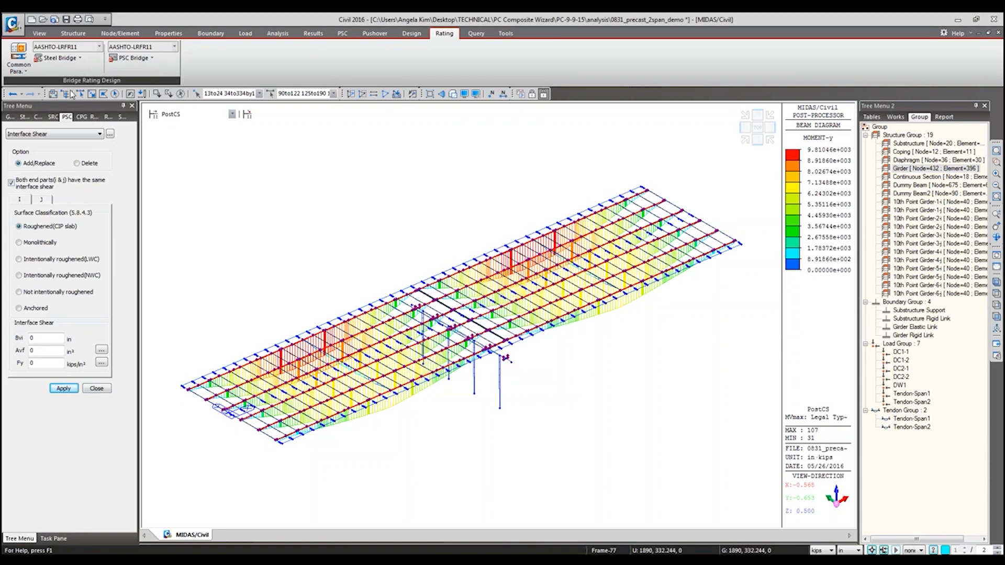
# Step: Open the structure group definition from the model's group tree
pyautogui.click(66, 94)
pyautogui.click(61, 117)
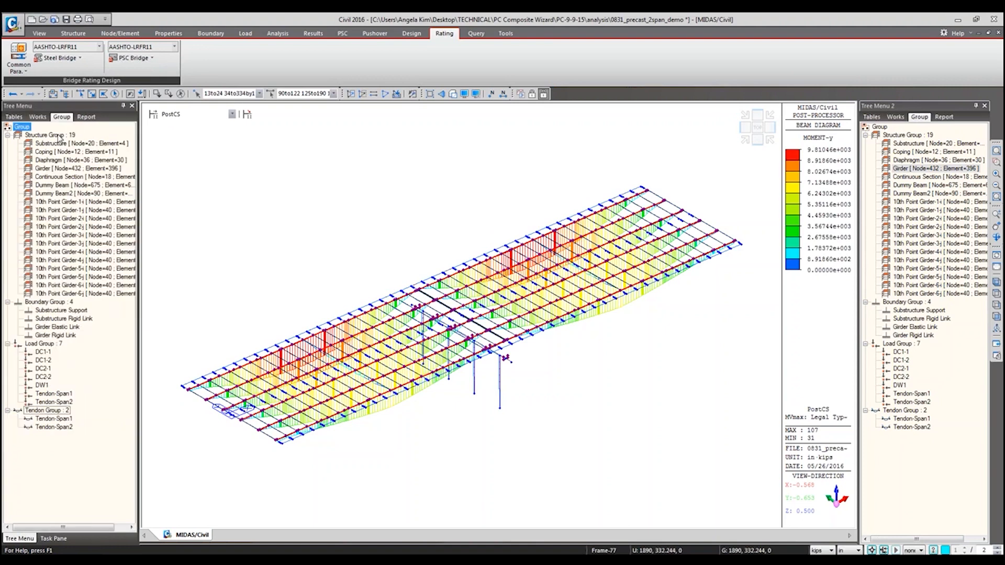
pyautogui.click(52, 135)
pyautogui.rightClick(57, 136)
pyautogui.click(81, 156)
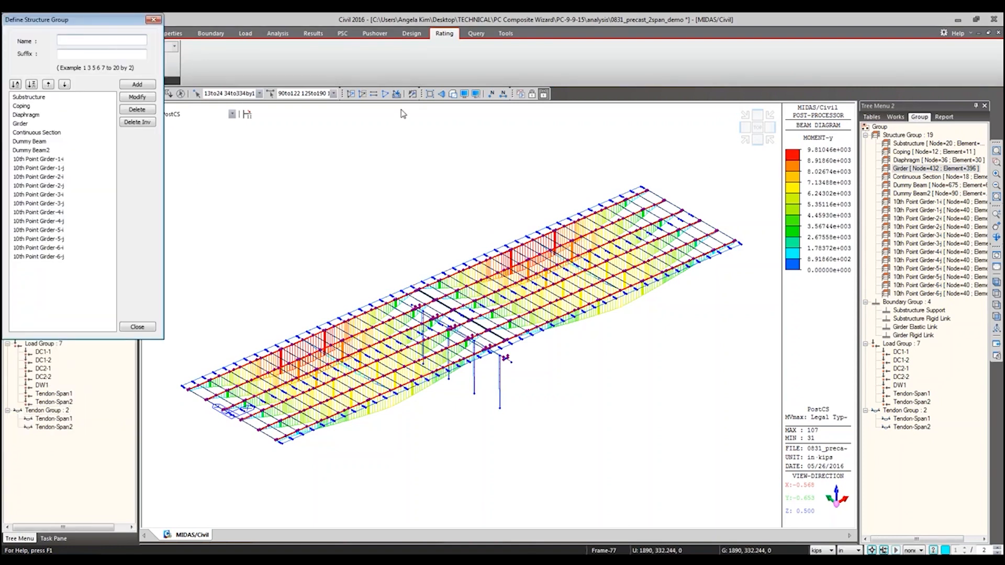
# Step: Activate only the selected girders in plan view, window-select the uppermost girder line, and close the structure group definition without adding a group
pyautogui.click(351, 93)
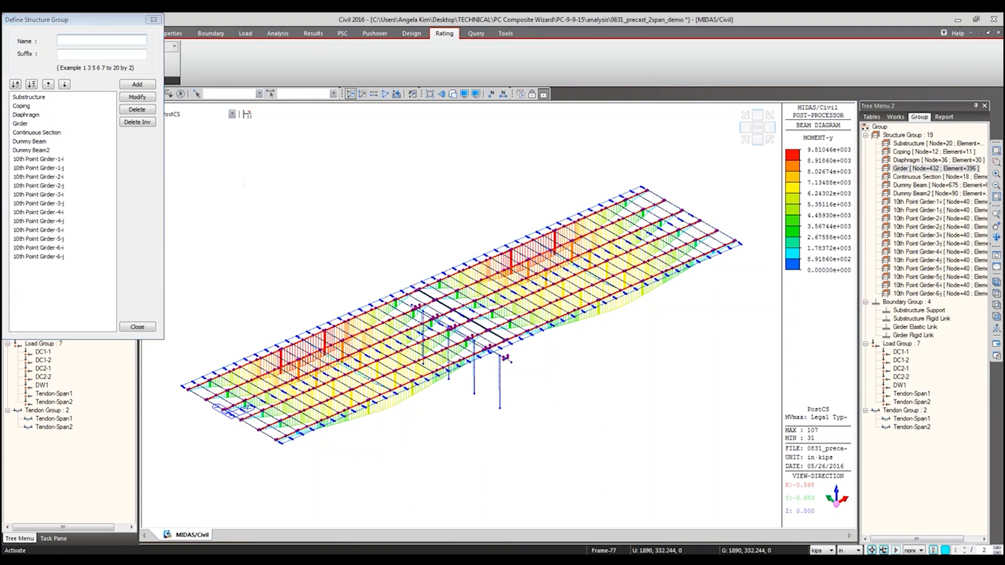
pyautogui.click(756, 129)
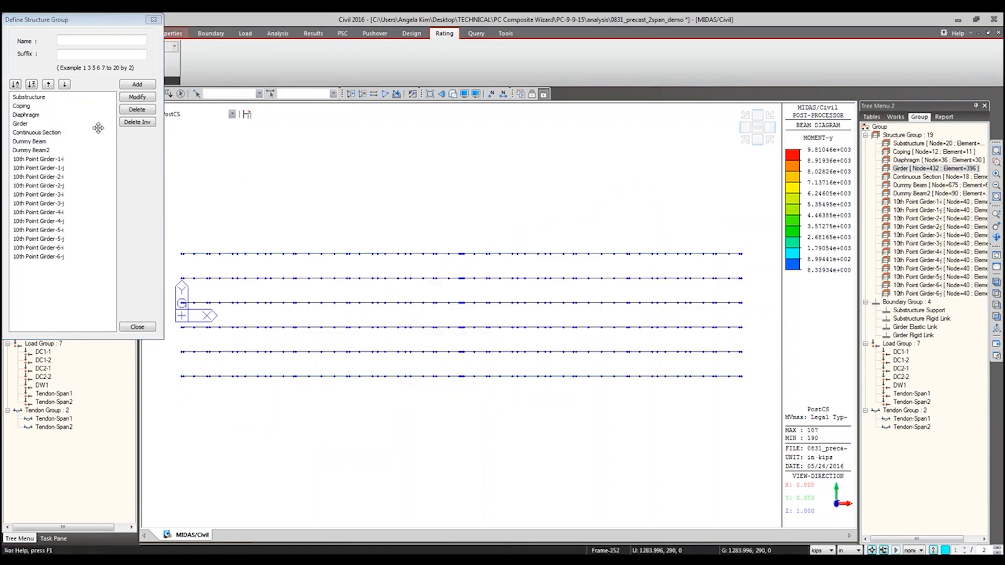
pyautogui.moveTo(110, 14); pyautogui.dragTo(98, 144)
pyautogui.click(91, 94)
pyautogui.moveTo(170, 235); pyautogui.dragTo(757, 270)
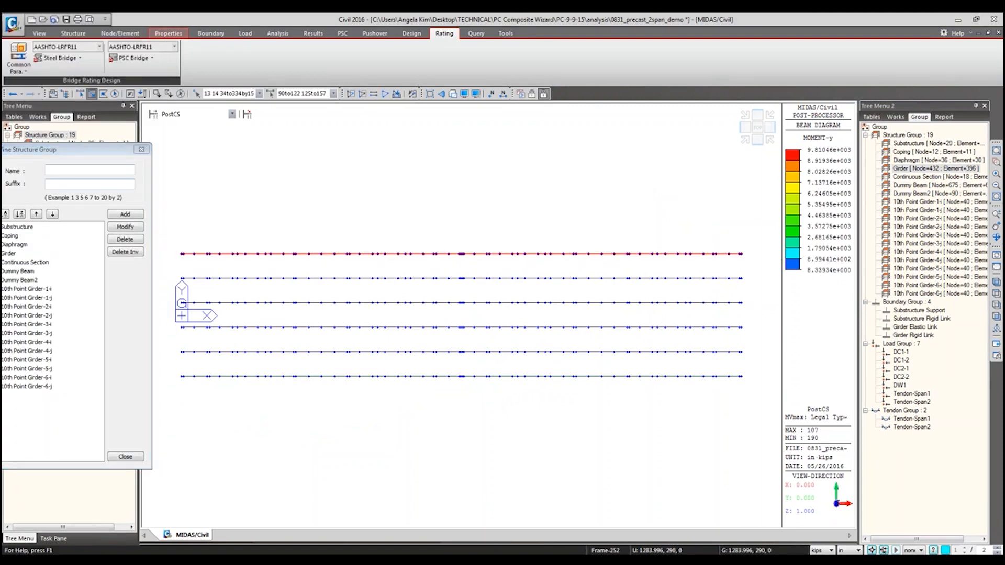
pyautogui.moveTo(101, 142); pyautogui.dragTo(142, 135)
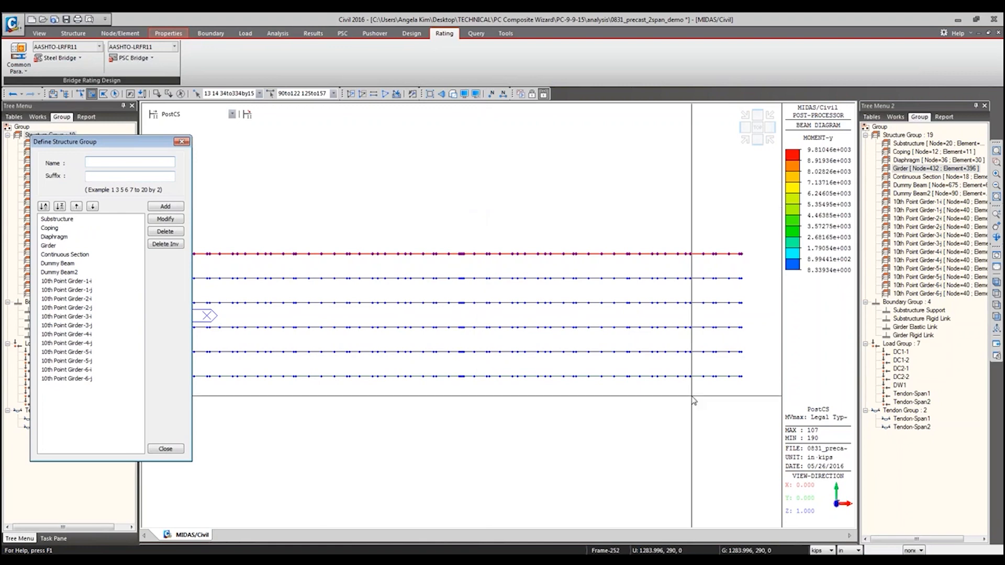
pyautogui.click(182, 142)
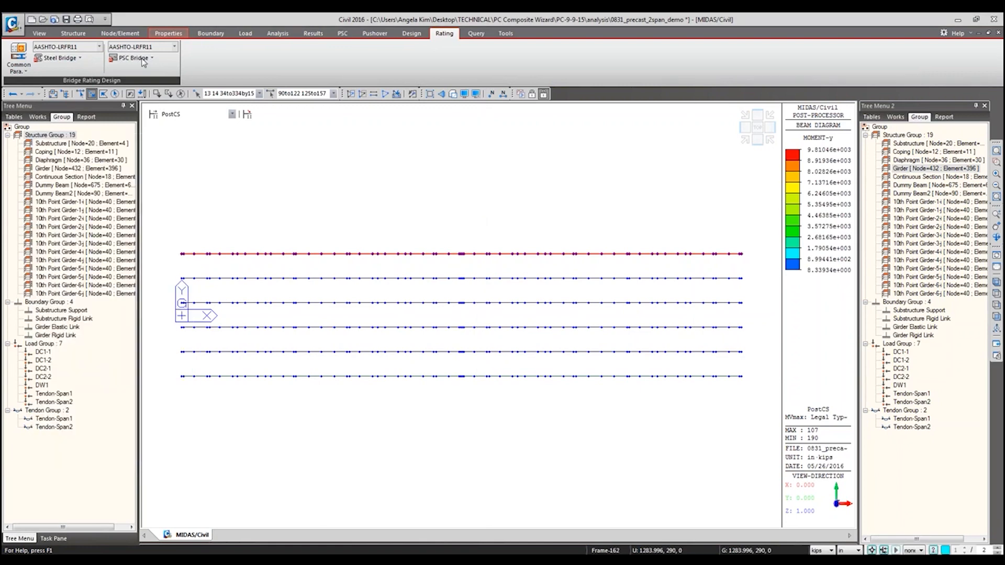
# Step: Check the rating group settings again, and review the girder and slab concrete and rebar grades in the PSC rating materials
pyautogui.click(143, 59)
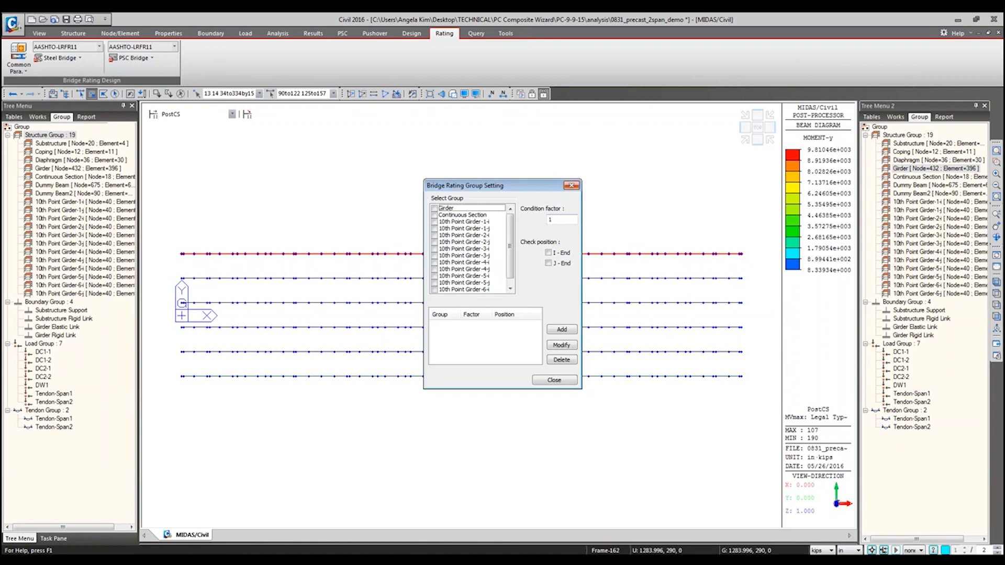
pyautogui.click(571, 186)
pyautogui.click(138, 59)
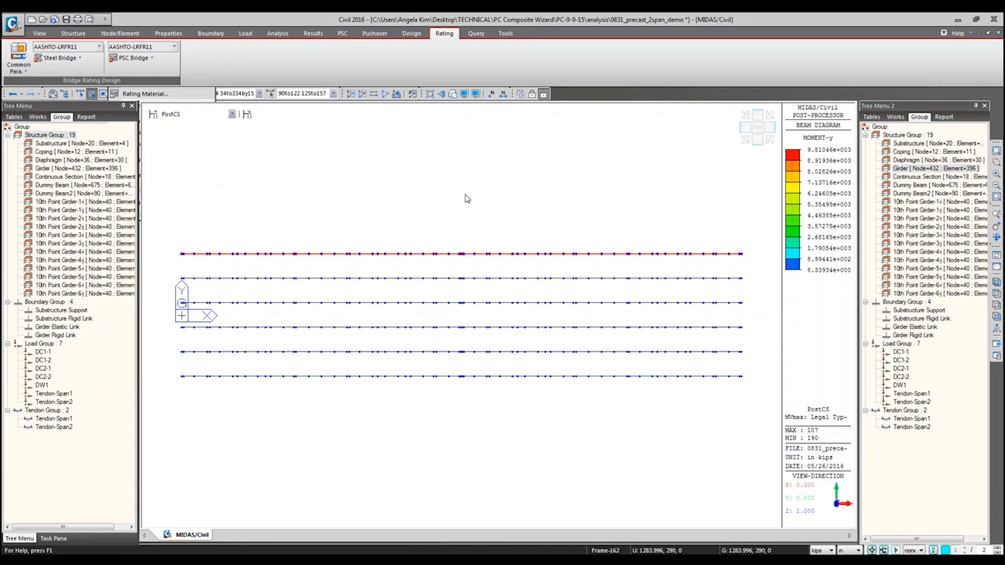
pyautogui.click(446, 153)
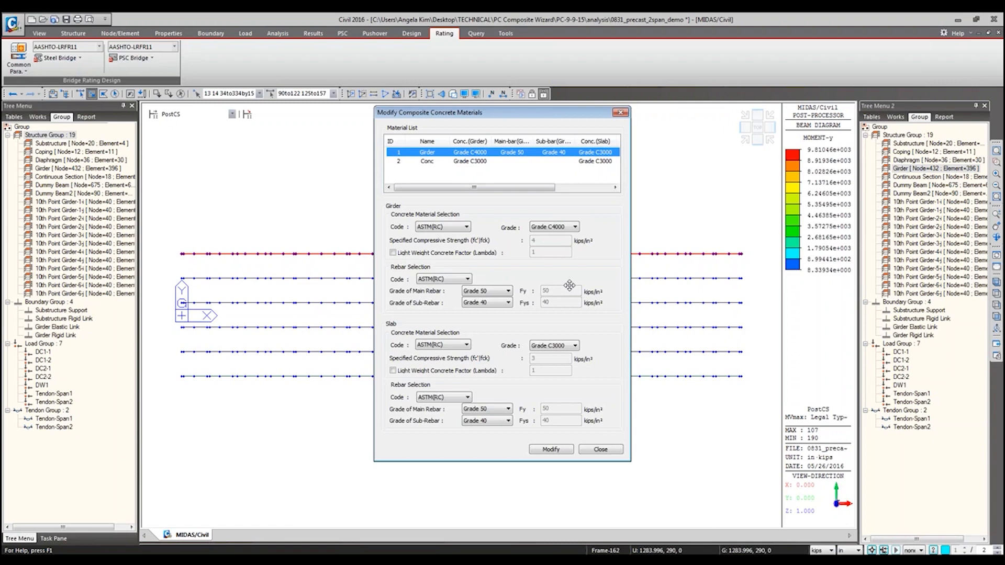
pyautogui.click(620, 113)
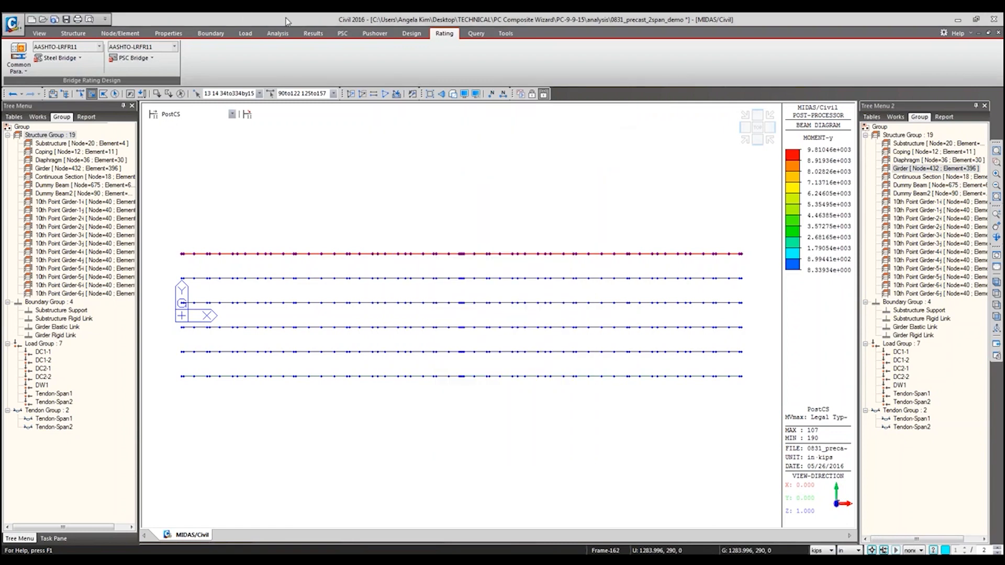
# Step: Open the PSC rating case definition and review the service limit state load types with their max and min factors
pyautogui.click(131, 59)
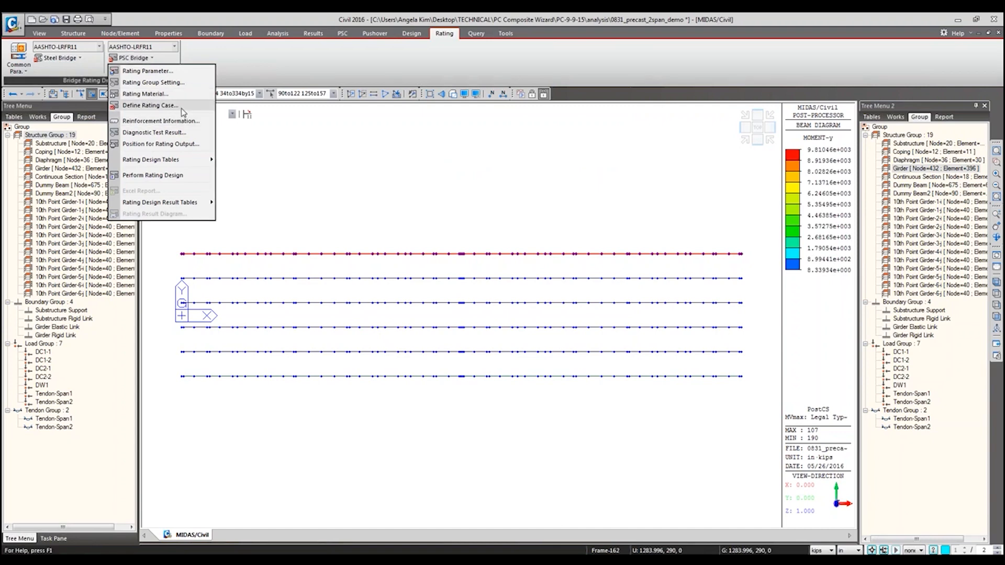
pyautogui.click(157, 105)
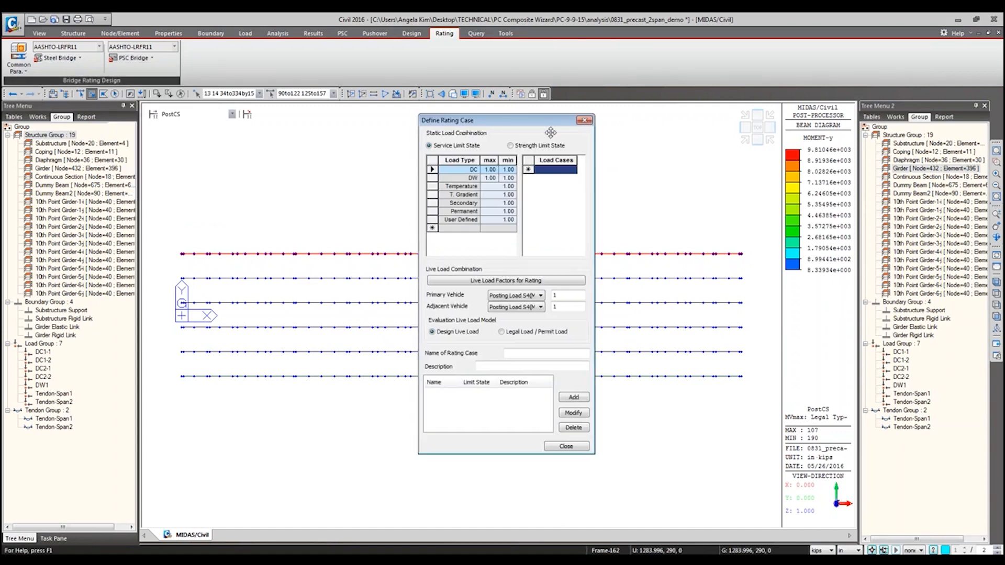
pyautogui.moveTo(521, 120); pyautogui.dragTo(582, 152)
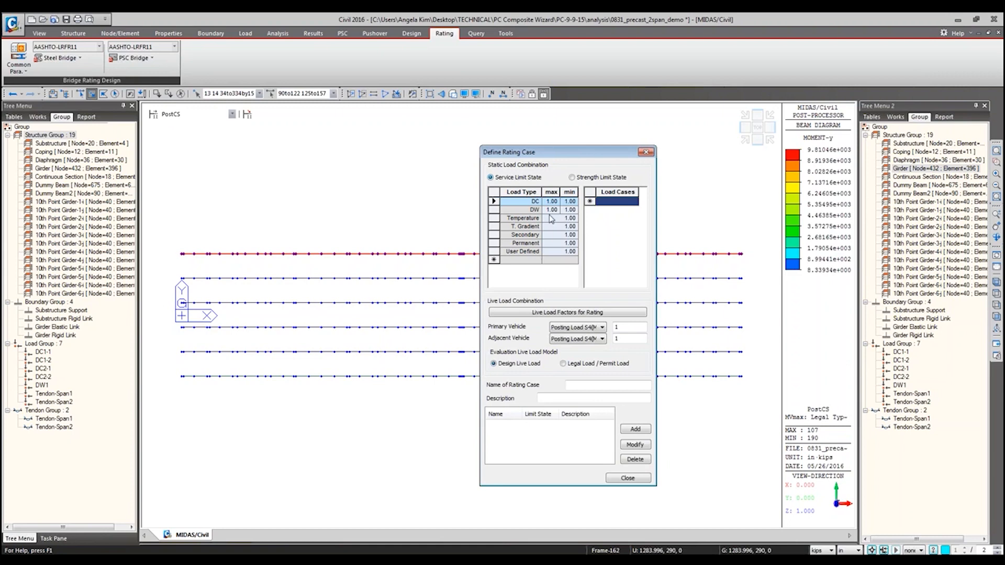
pyautogui.moveTo(540, 202); pyautogui.dragTo(537, 250)
pyautogui.moveTo(551, 202); pyautogui.dragTo(574, 255)
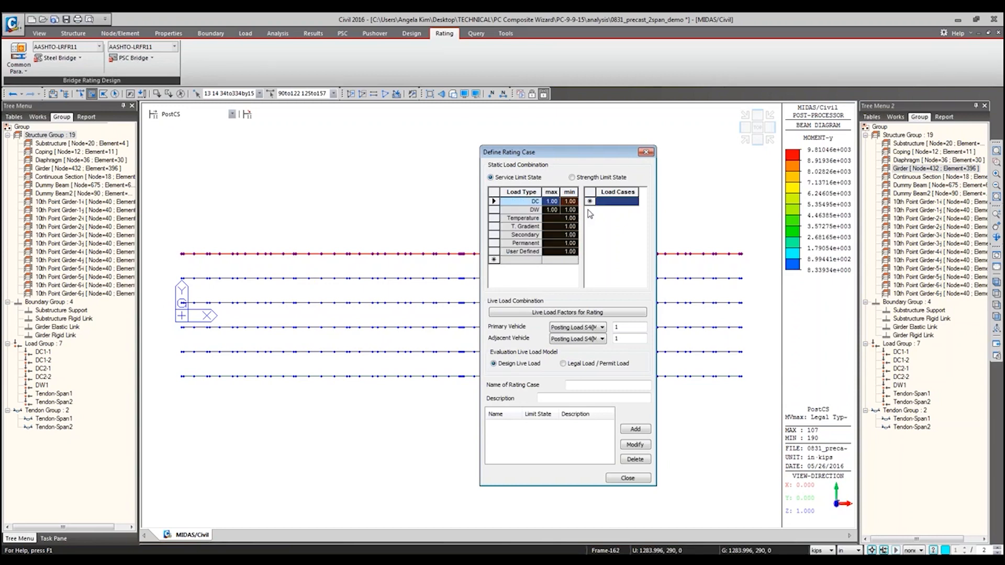
# Step: Assign the Self Weight, Wet Concrete and Form Work load cases to the DC load type
pyautogui.click(517, 203)
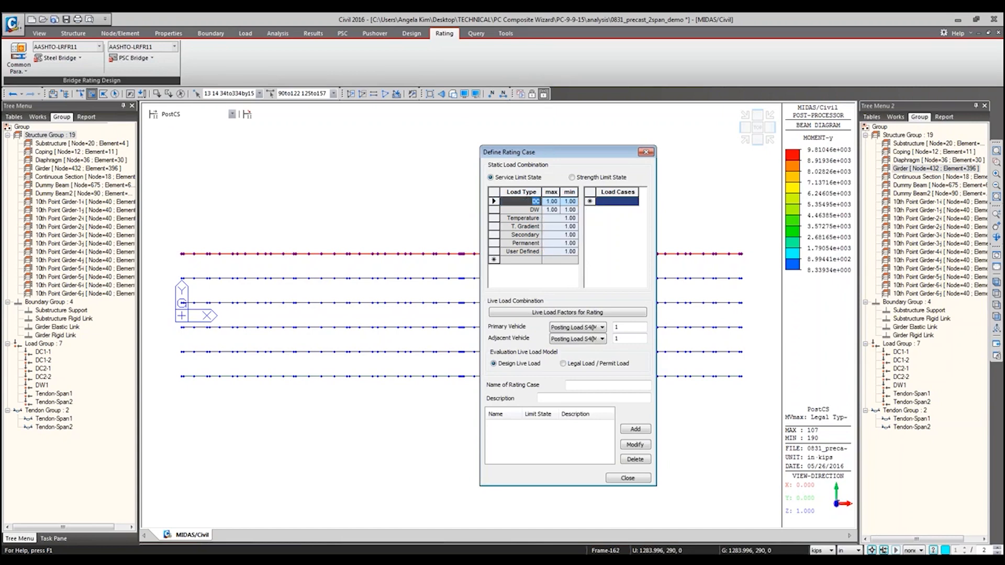
pyautogui.click(493, 201)
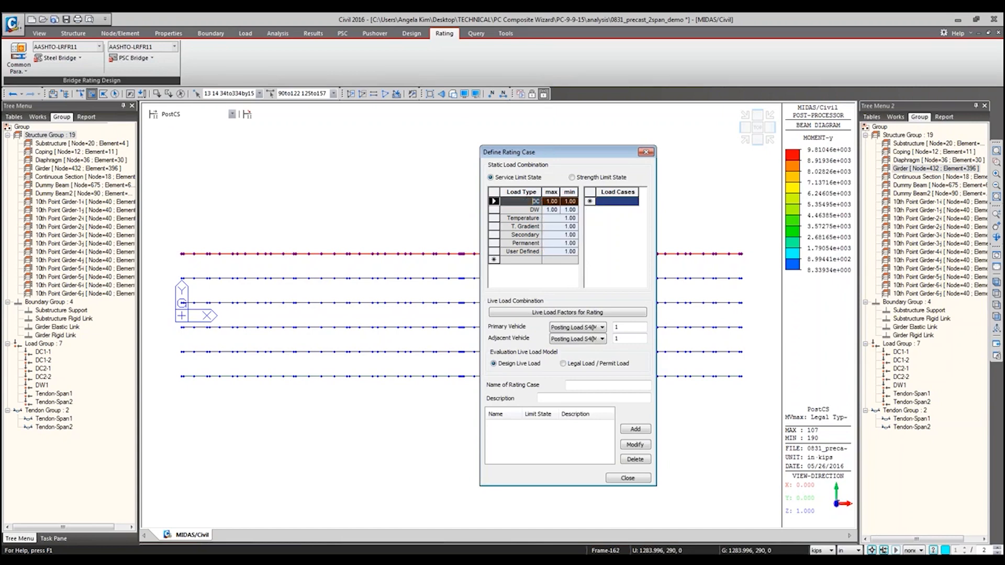
pyautogui.click(637, 203)
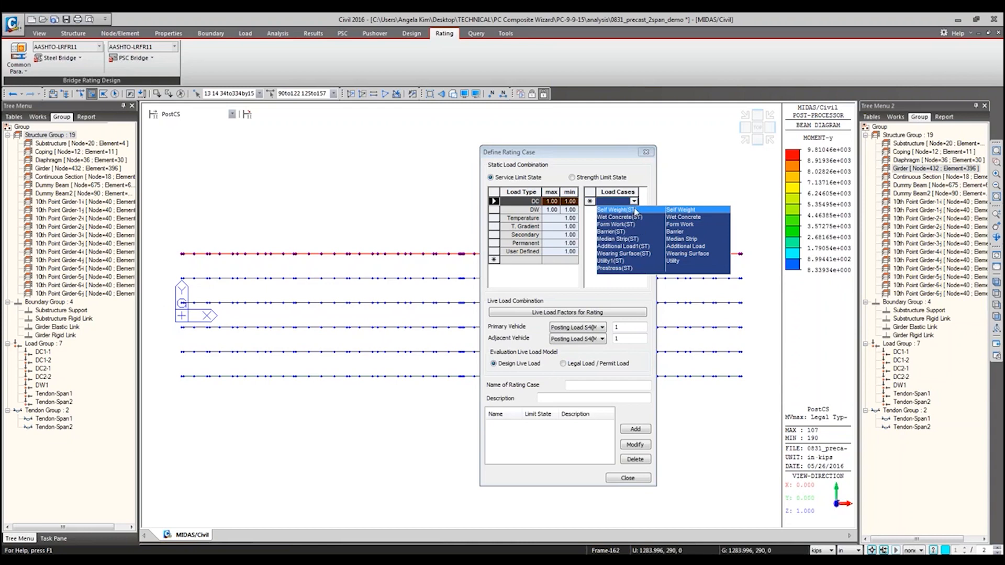
pyautogui.click(635, 210)
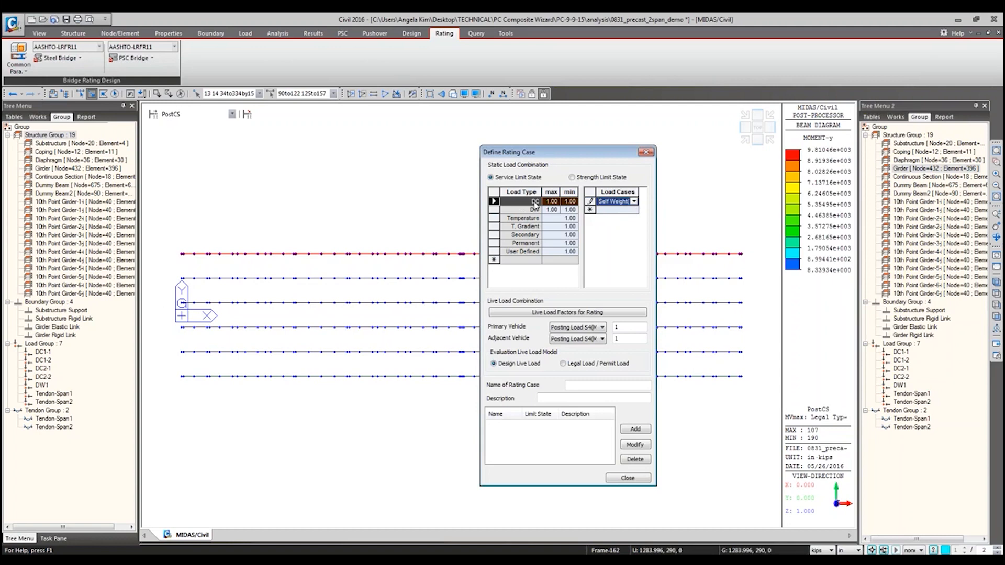
pyautogui.click(630, 211)
pyautogui.click(634, 209)
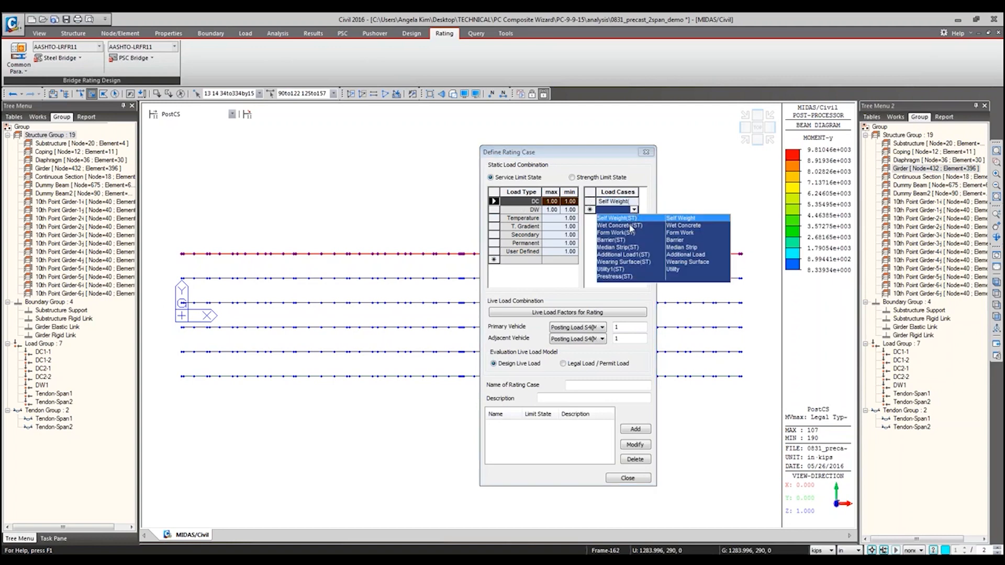
pyautogui.click(630, 226)
pyautogui.click(628, 217)
pyautogui.click(634, 218)
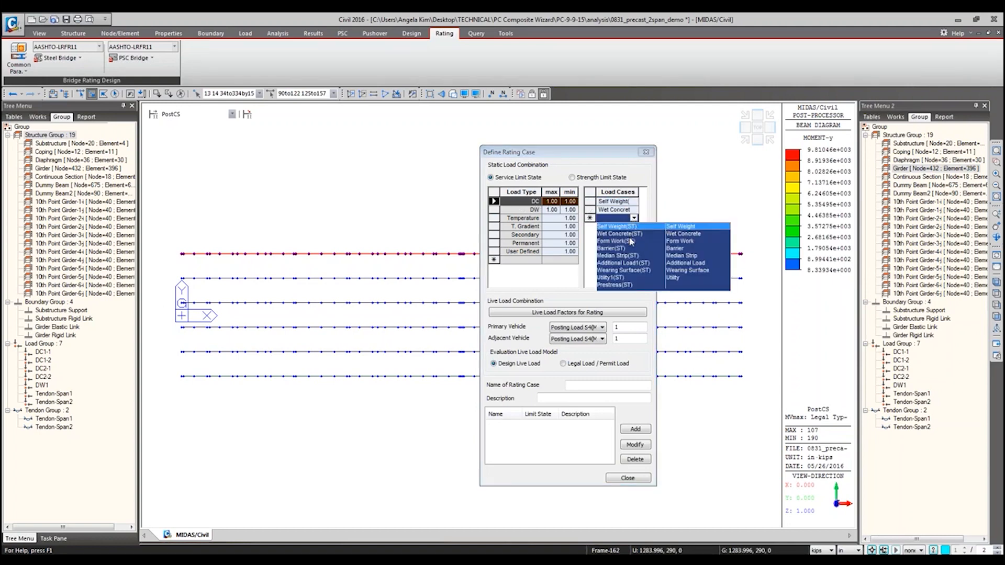
pyautogui.click(631, 244)
pyautogui.click(623, 227)
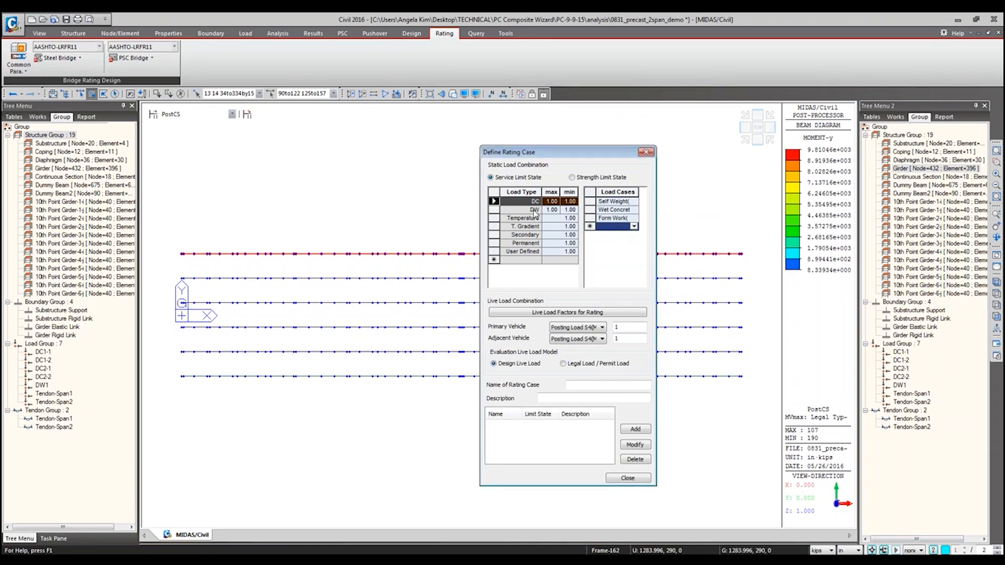
# Step: Assign the Median Strip and Wearing Surface load cases to the DW load type
pyautogui.click(519, 210)
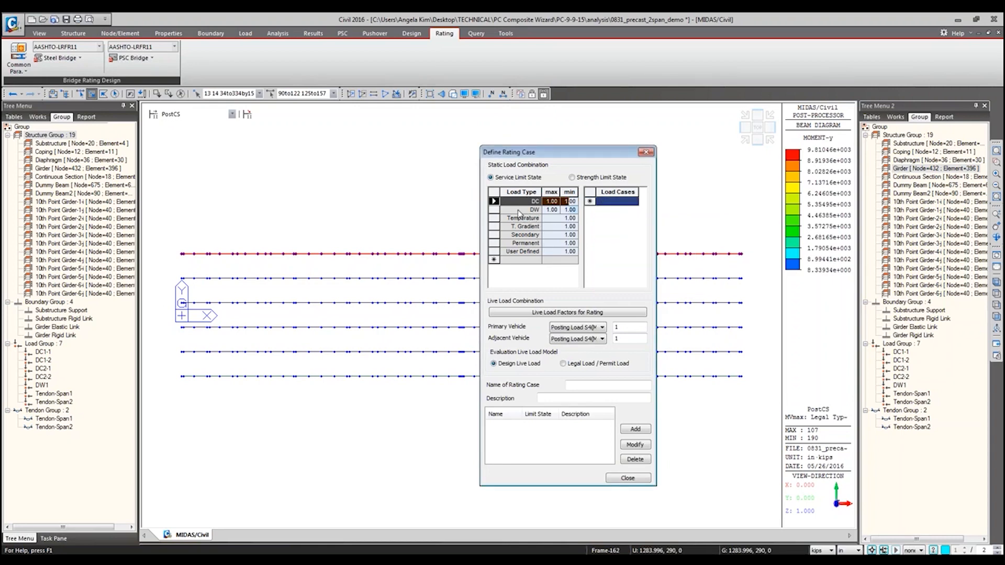
pyautogui.click(618, 202)
pyautogui.click(634, 202)
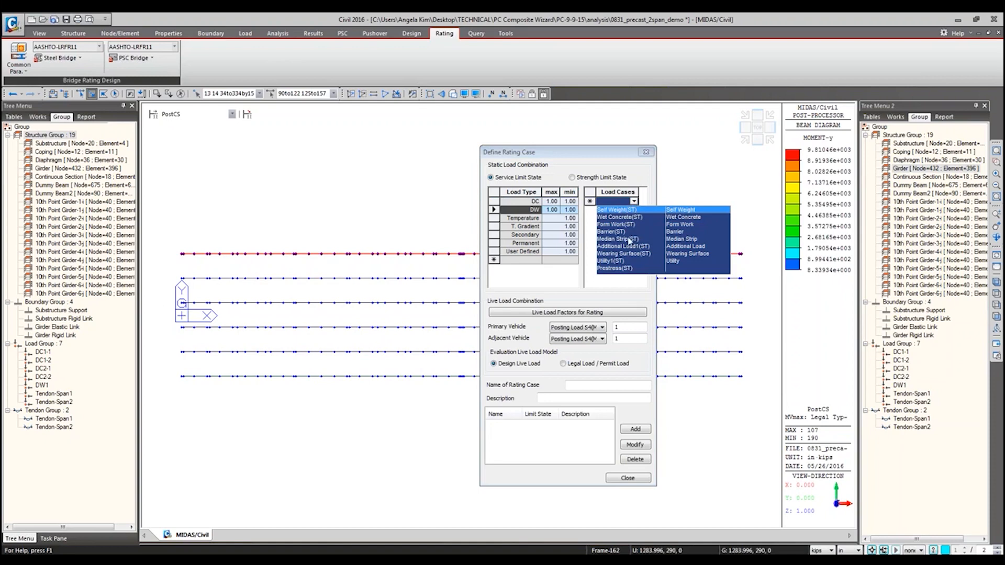
pyautogui.click(631, 240)
pyautogui.click(634, 209)
pyautogui.click(632, 262)
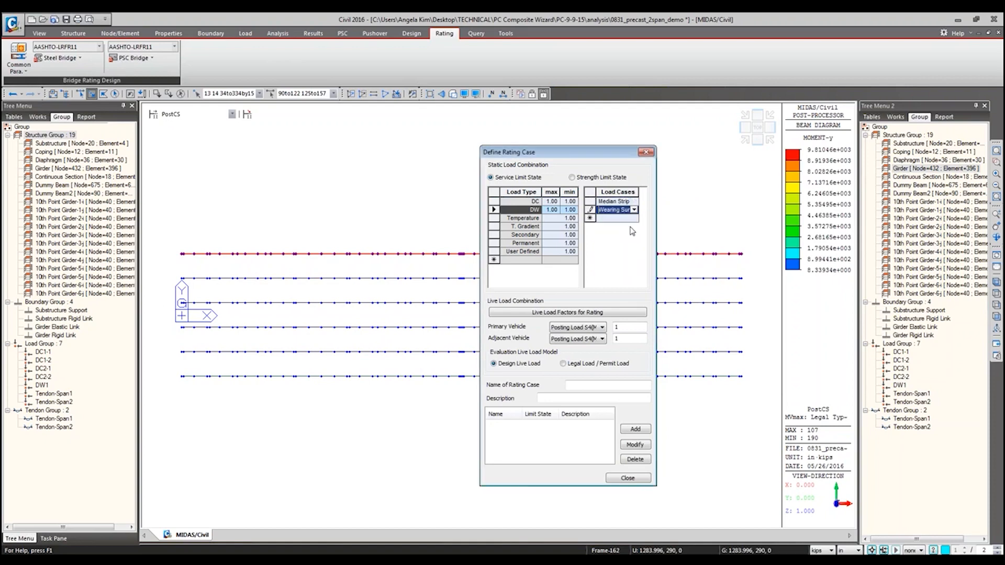
# Step: Recheck the load cases assigned to the DW load type, choosing Median Strip again for its first entry
pyautogui.click(589, 202)
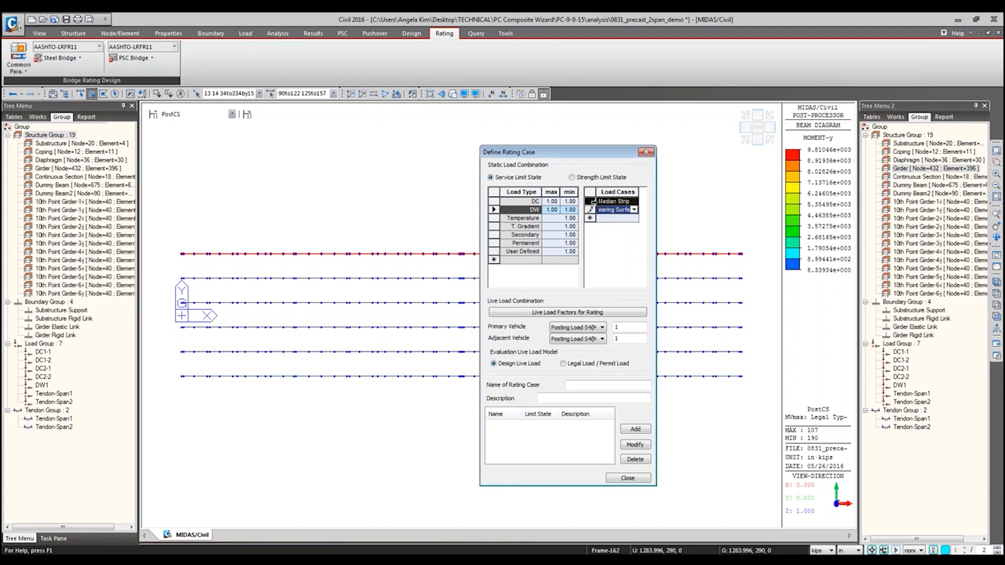
pyautogui.click(590, 218)
pyautogui.click(590, 201)
pyautogui.click(602, 223)
pyautogui.click(512, 220)
pyautogui.click(514, 211)
pyautogui.click(517, 218)
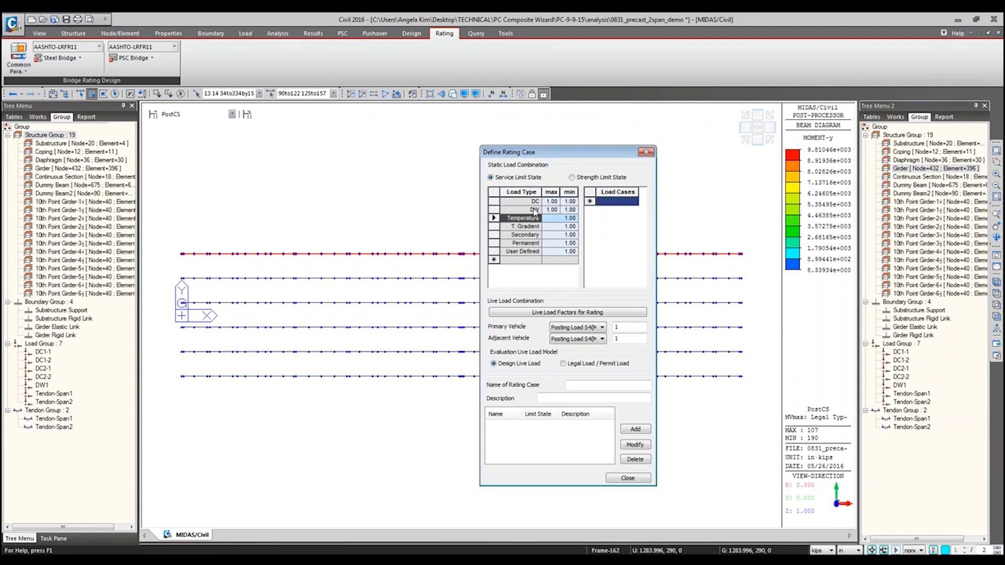
pyautogui.click(532, 209)
pyautogui.click(632, 202)
pyautogui.click(634, 202)
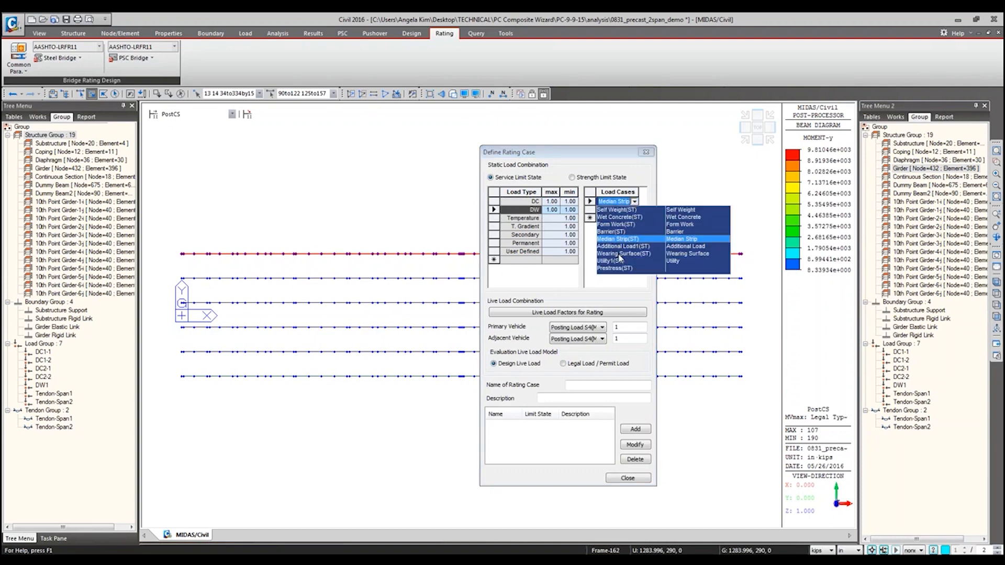
pyautogui.click(620, 239)
# Step: Check the load cases available for the Temperature load type, ending on the User Defined load type
pyautogui.click(516, 218)
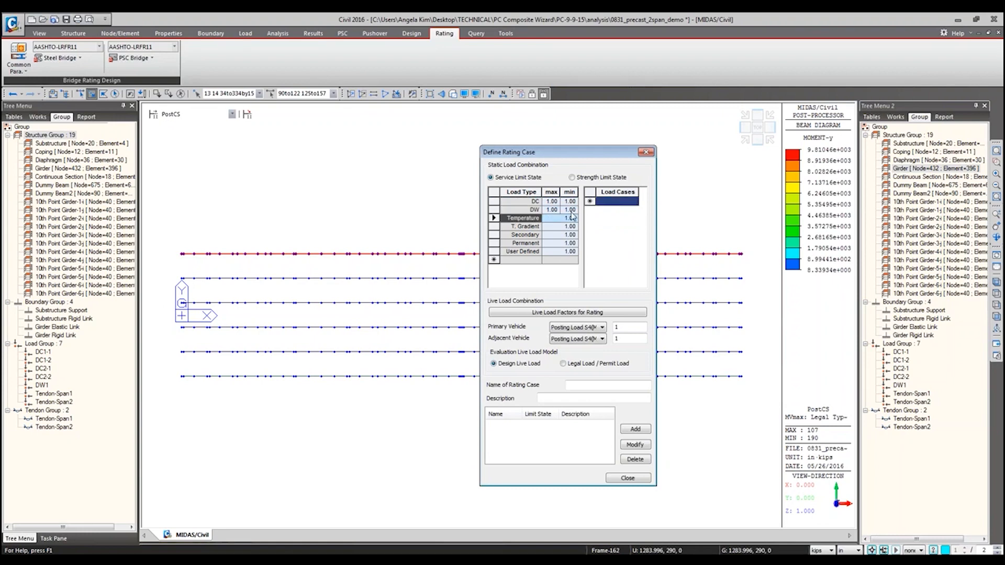
pyautogui.click(634, 203)
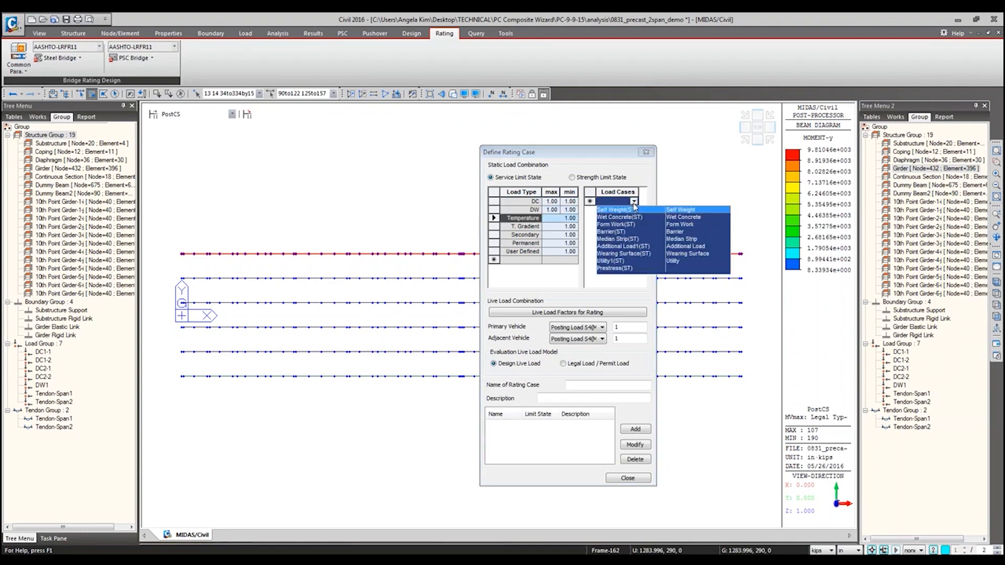
pyautogui.click(634, 204)
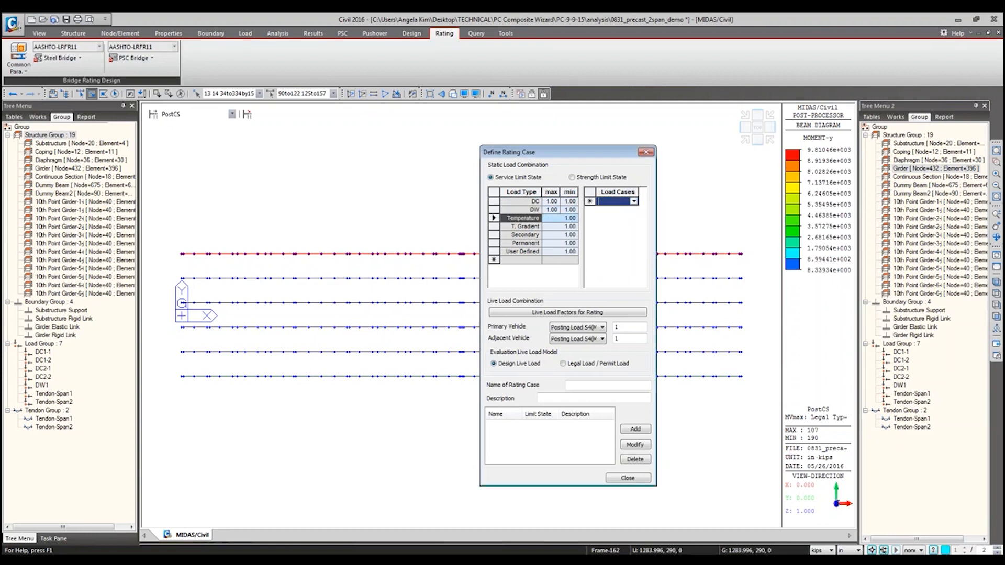
pyautogui.click(530, 252)
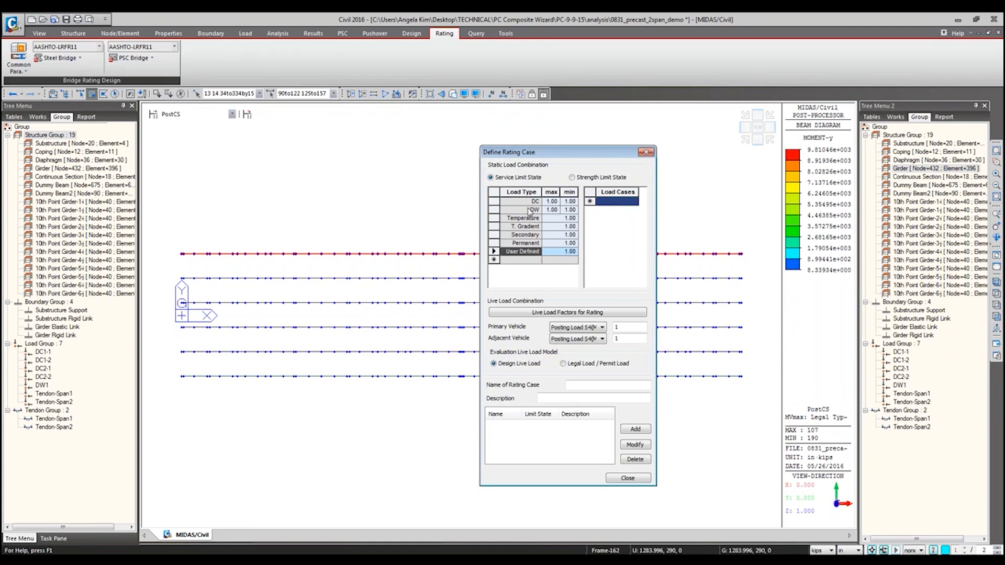
# Step: Review the live load factors for the service limit state, including the P-5 to P-13 permit vehicles, without applying any
pyautogui.click(595, 314)
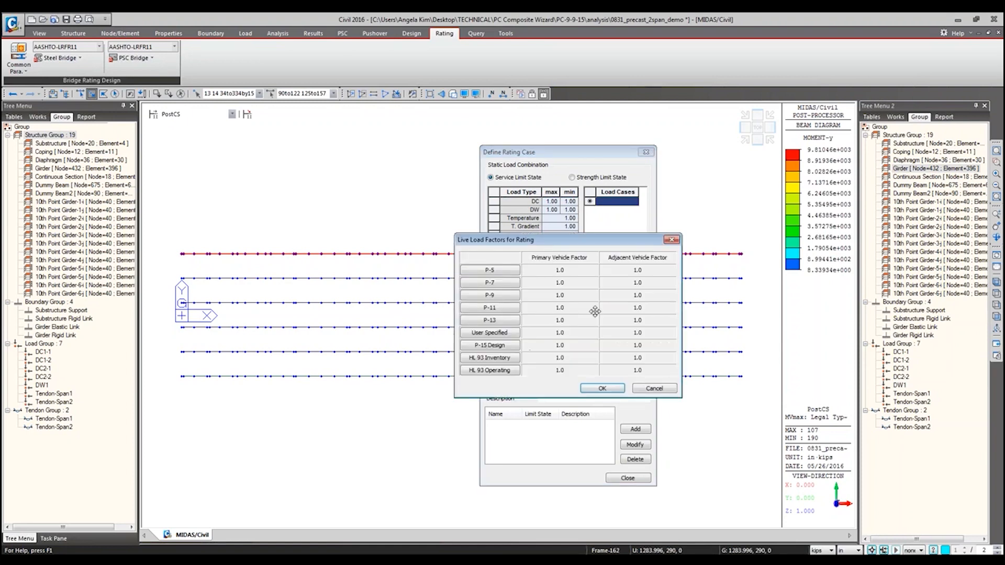
pyautogui.moveTo(530, 241); pyautogui.dragTo(619, 243)
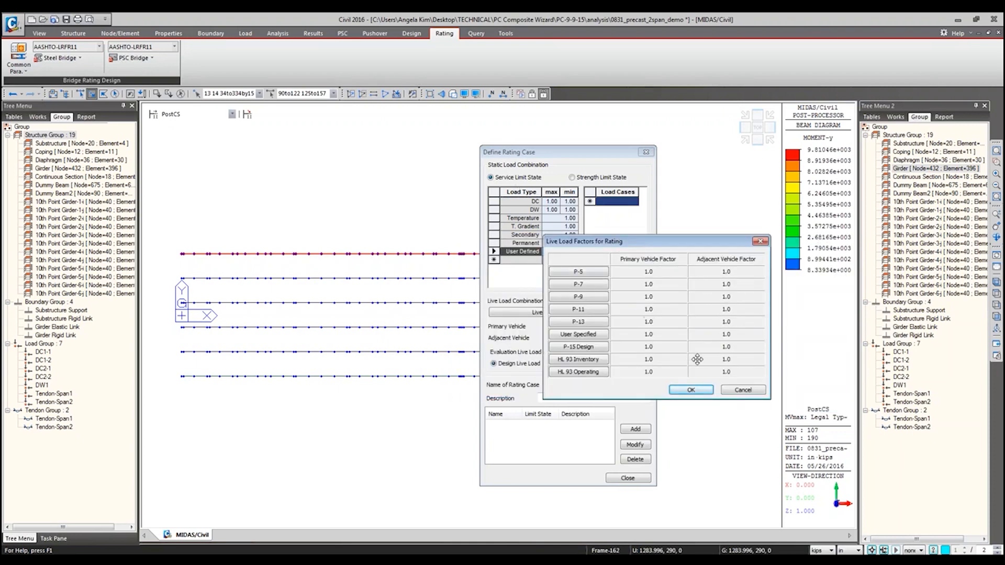
pyautogui.click(585, 287)
pyautogui.click(585, 274)
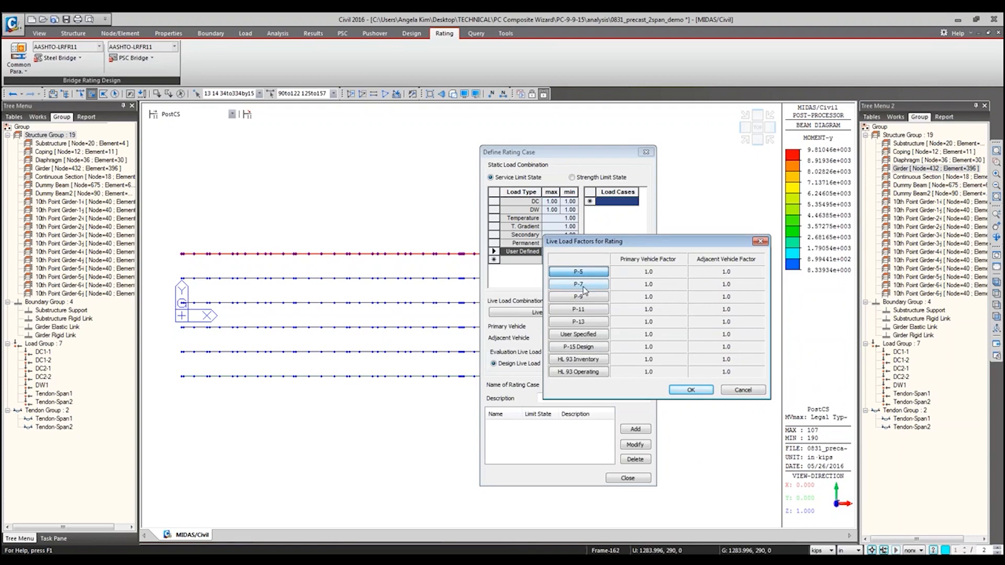
pyautogui.click(586, 287)
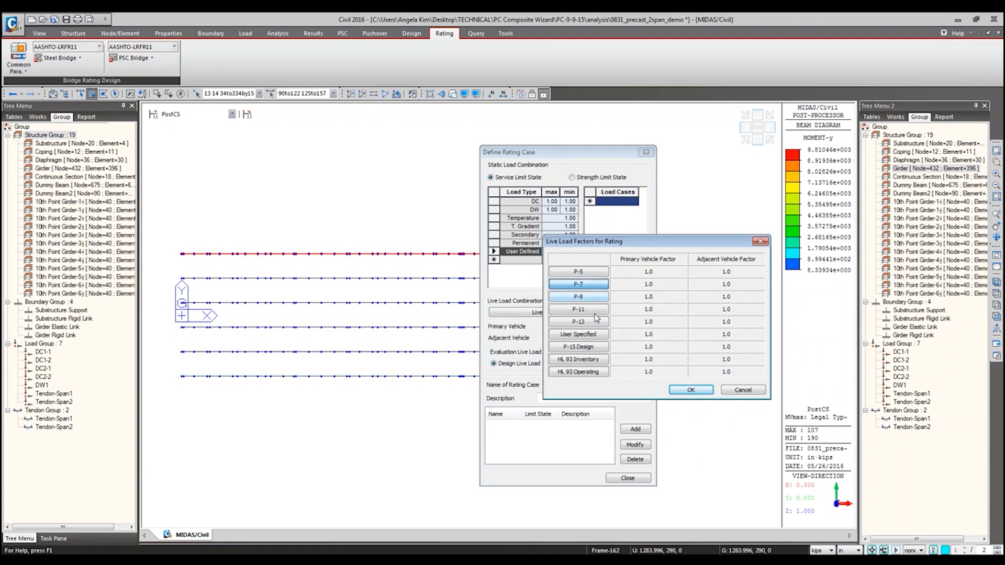
pyautogui.click(595, 312)
pyautogui.click(590, 322)
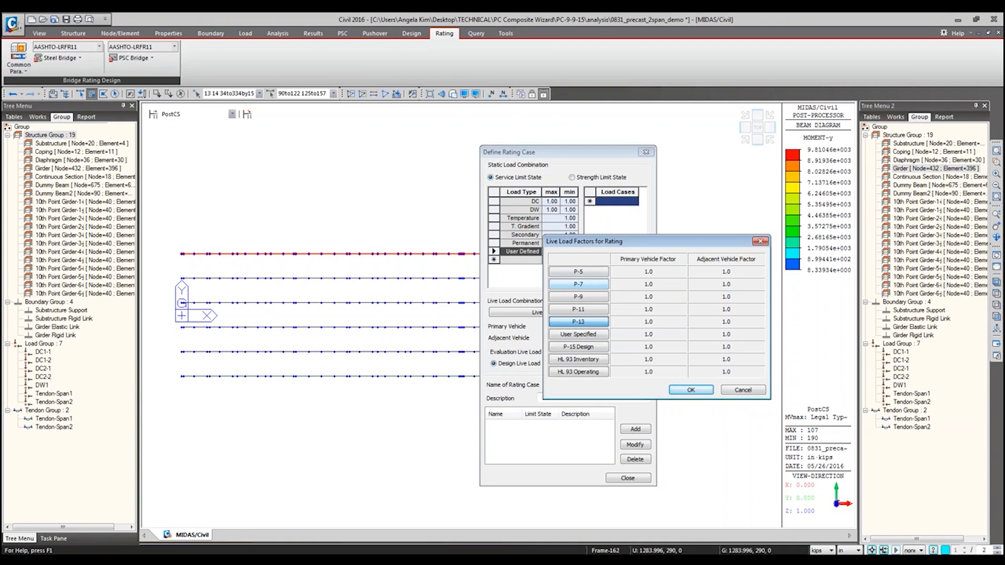
pyautogui.click(743, 390)
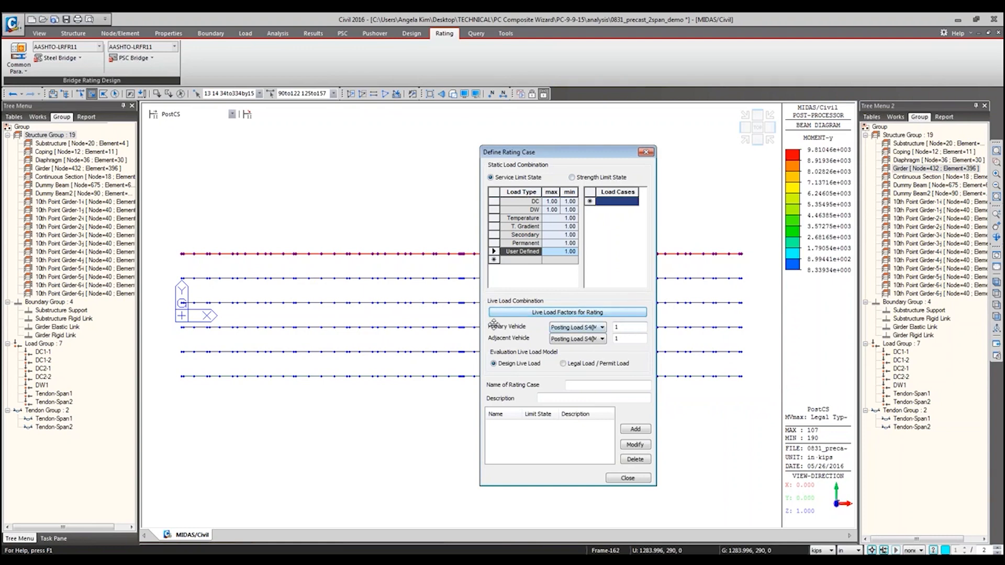
# Step: Set the adjacent vehicle factor to 0 and use the Legal Load / Permit Load model with Legal Type 3 as primary vehicle
pyautogui.click(628, 329)
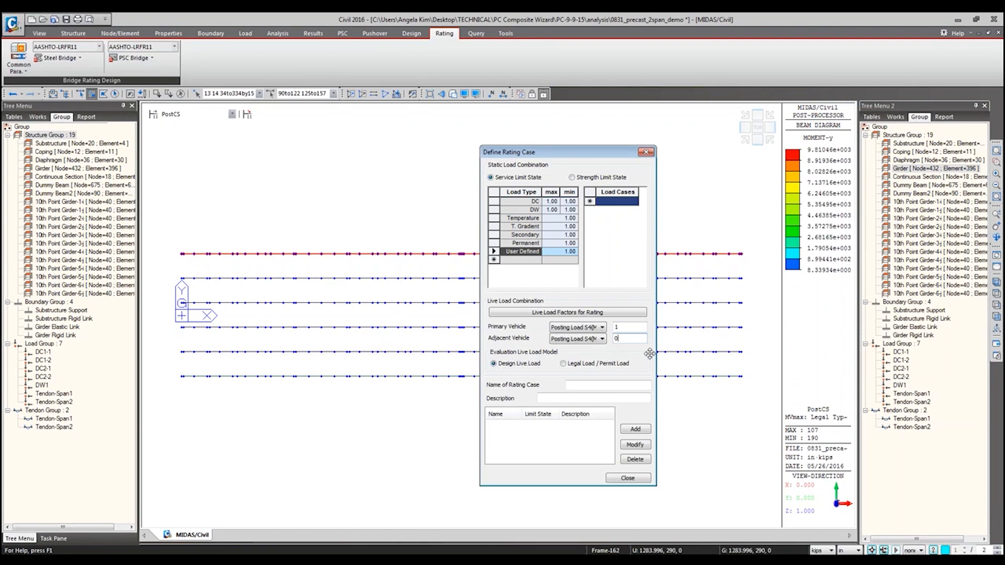
pyautogui.click(582, 368)
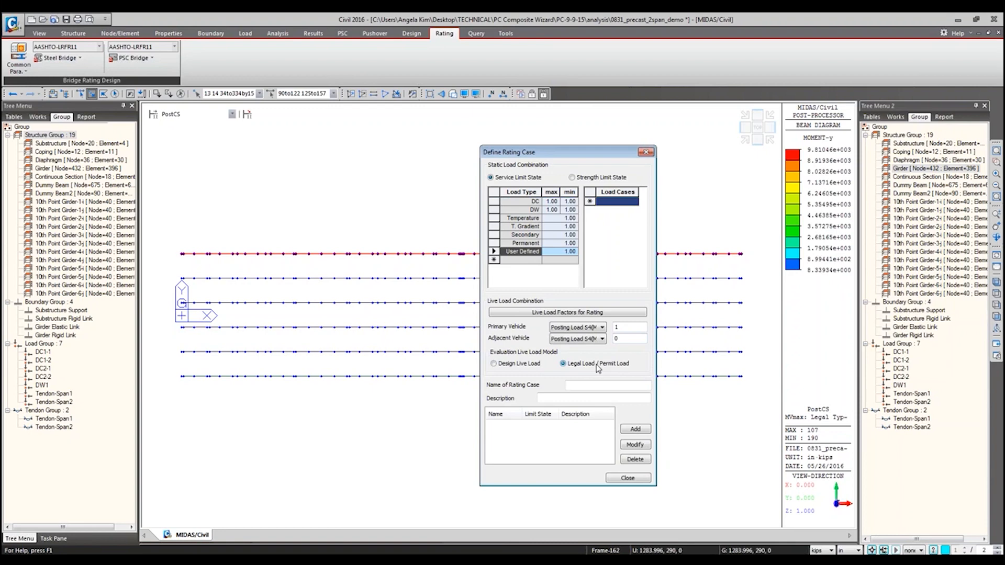
pyautogui.click(530, 368)
pyautogui.click(602, 328)
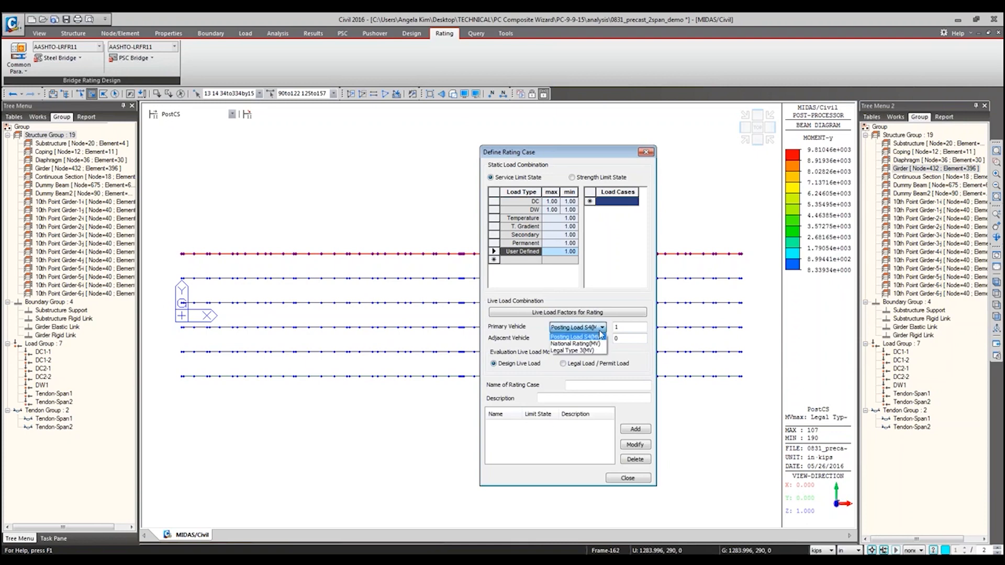
pyautogui.click(535, 342)
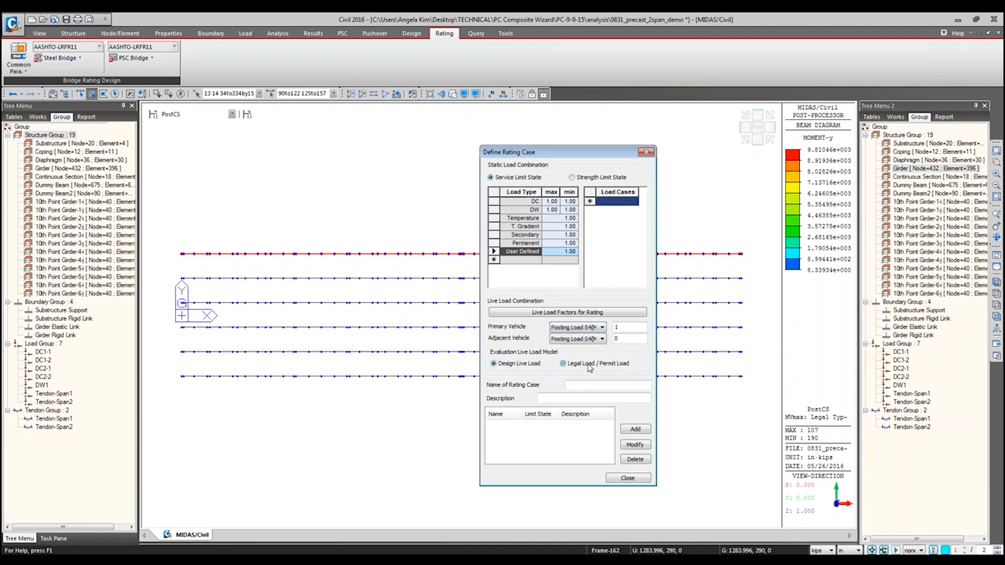
pyautogui.click(595, 328)
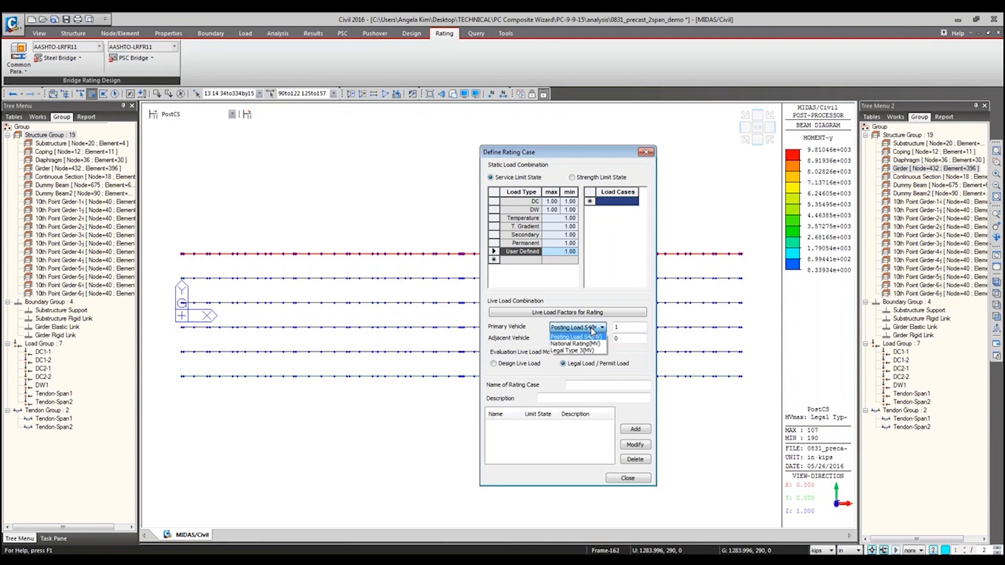
pyautogui.click(574, 350)
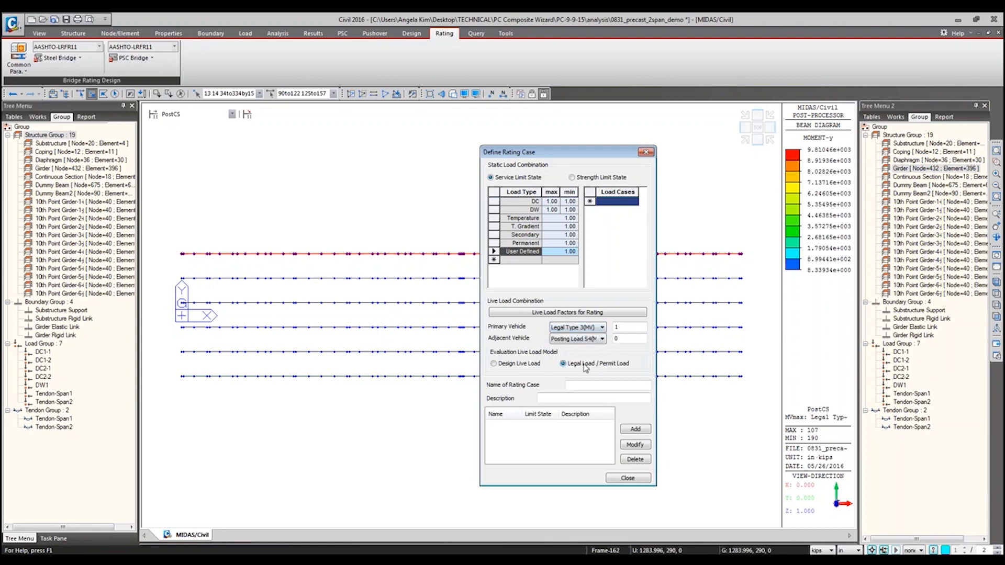
pyautogui.click(593, 328)
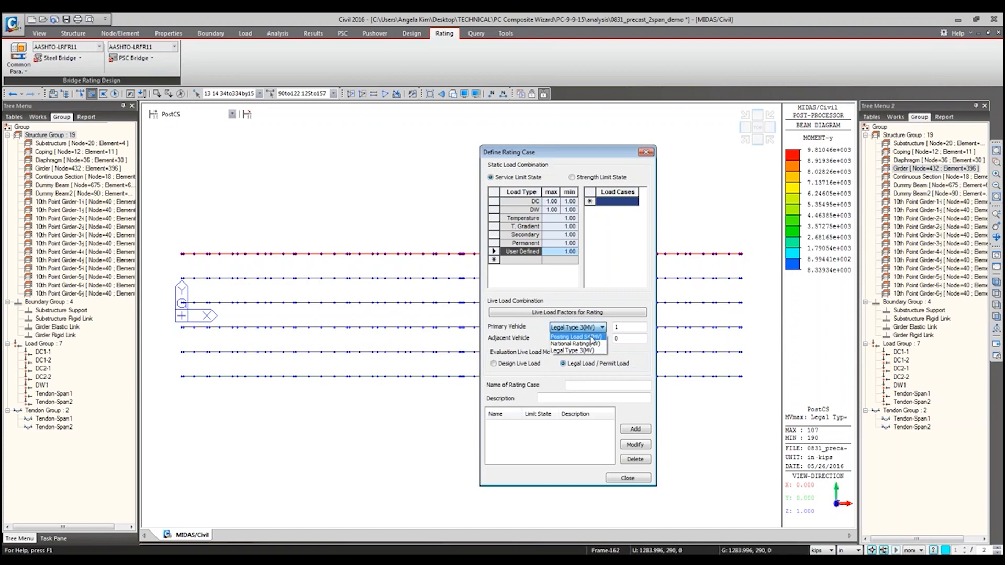
pyautogui.click(581, 337)
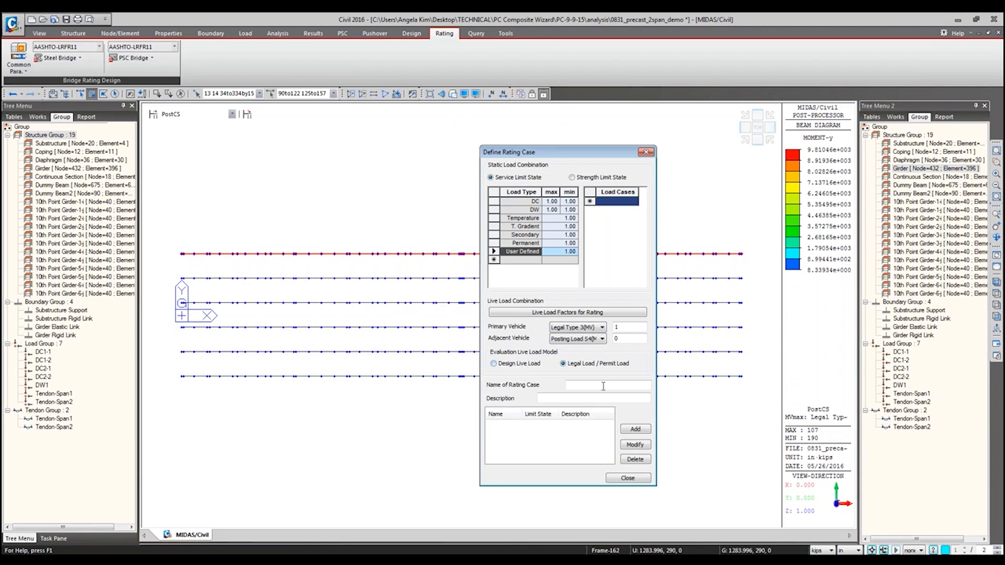
# Step: Try to add the rating case as "Service LS Legal Type 3" and close the rating case definition
pyautogui.click(576, 399)
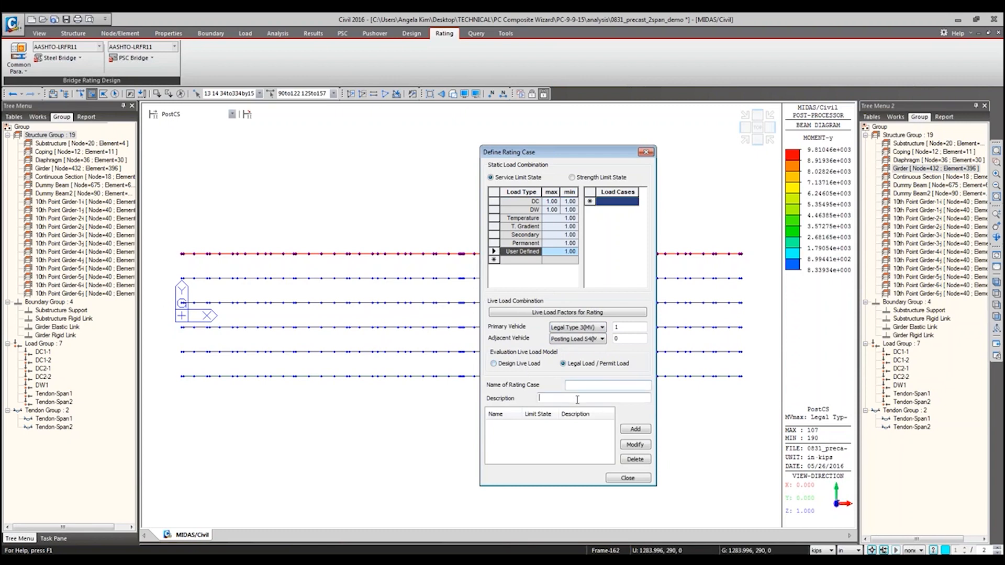
pyautogui.click(642, 430)
pyautogui.write('Service LS Legal Type 3')
pyautogui.click(618, 479)
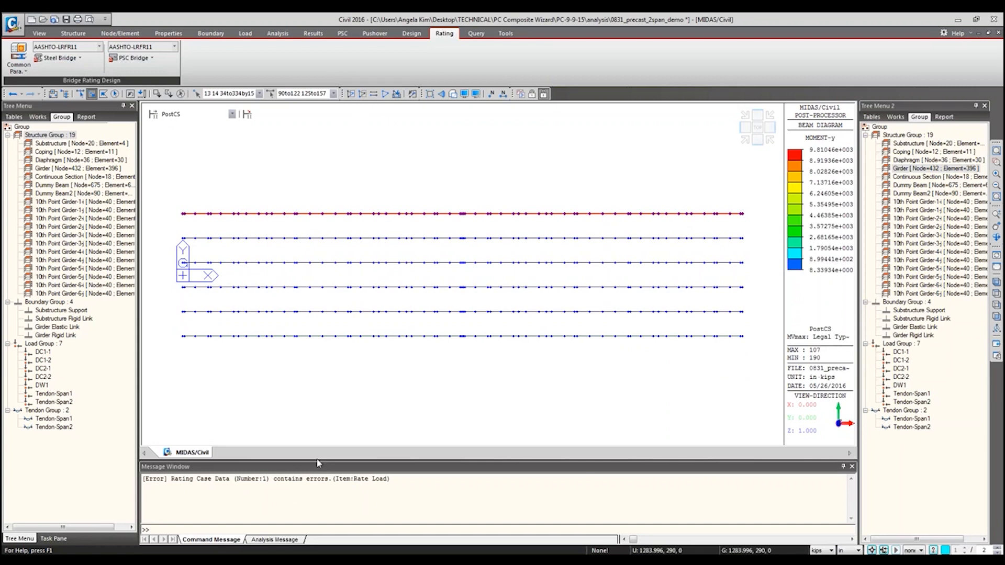
# Step: Reopen the rating case definition for the strength limit state and review its load type factors and the DC load case options
pyautogui.click(133, 57)
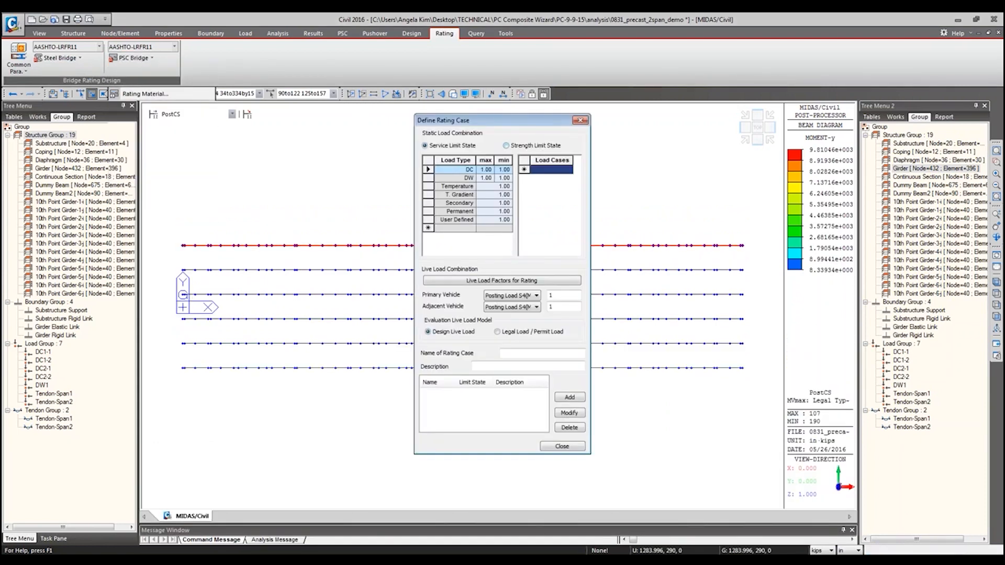
pyautogui.click(505, 146)
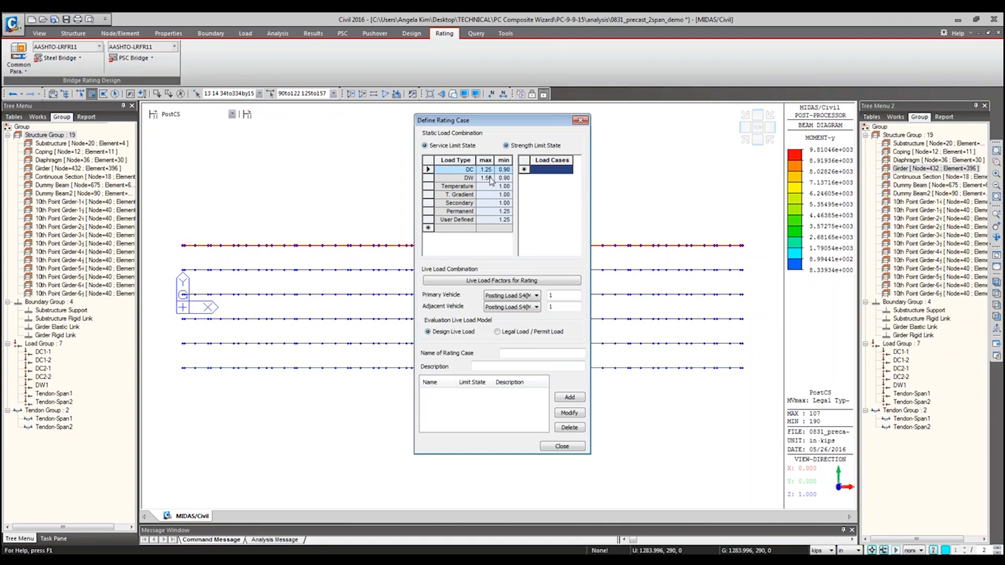
pyautogui.moveTo(484, 171); pyautogui.dragTo(506, 226)
pyautogui.click(469, 171)
pyautogui.click(568, 170)
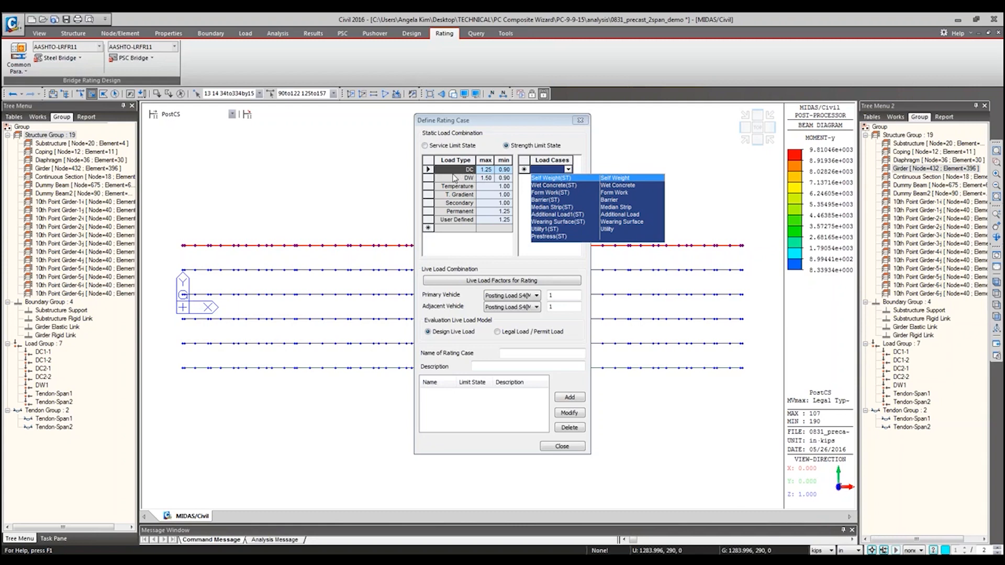
pyautogui.click(551, 169)
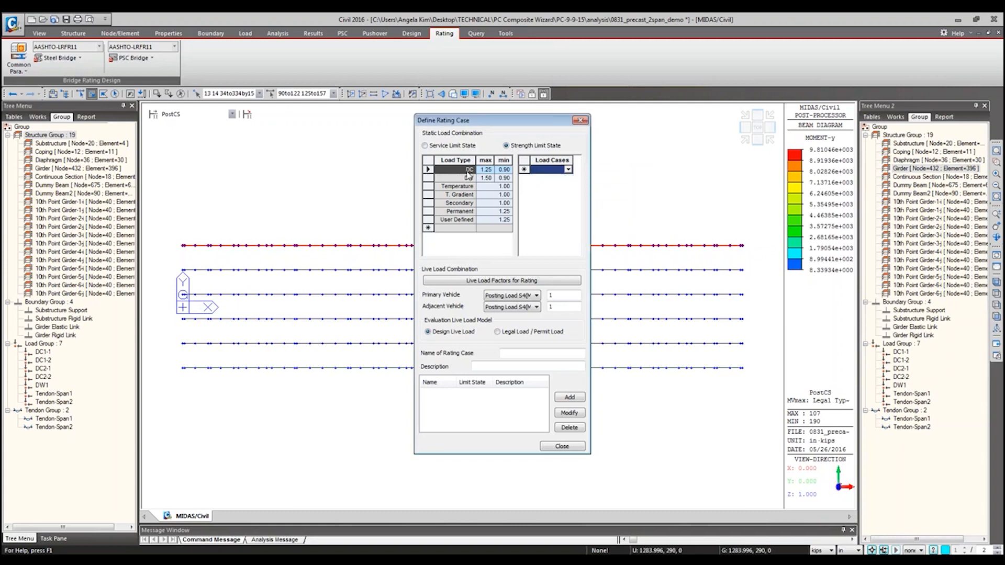
# Step: Apply the HL 93 Operating live load factors, giving a primary vehicle factor of 1.35 for the strength limit state
pyautogui.click(521, 281)
pyautogui.moveTo(516, 208); pyautogui.dragTo(649, 222)
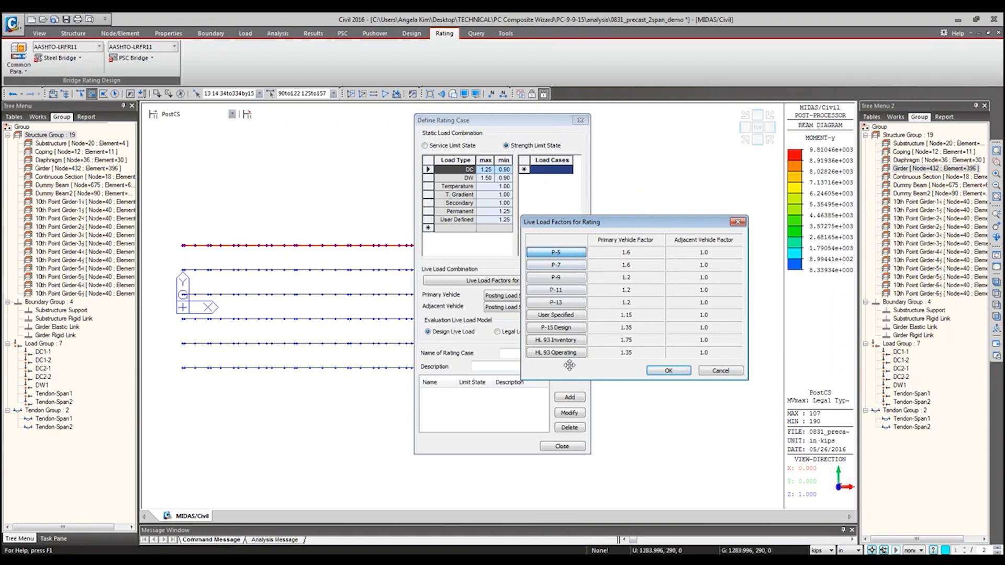
pyautogui.click(556, 353)
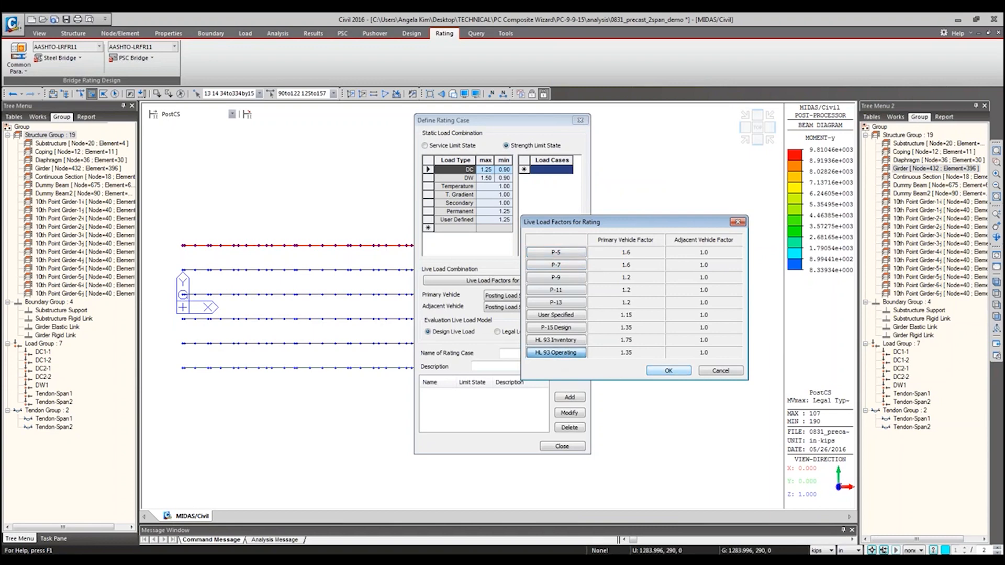
pyautogui.click(675, 372)
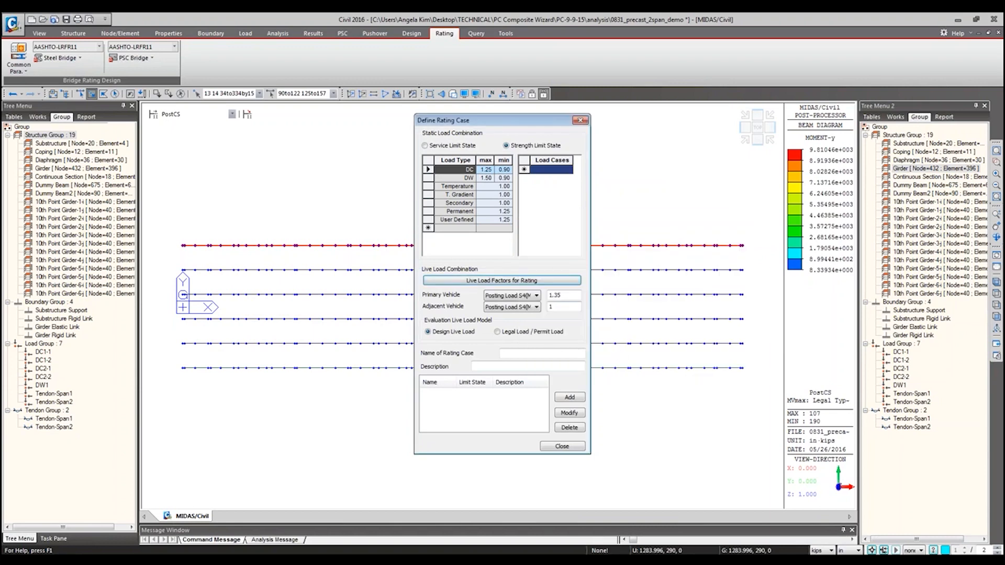
pyautogui.click(575, 295)
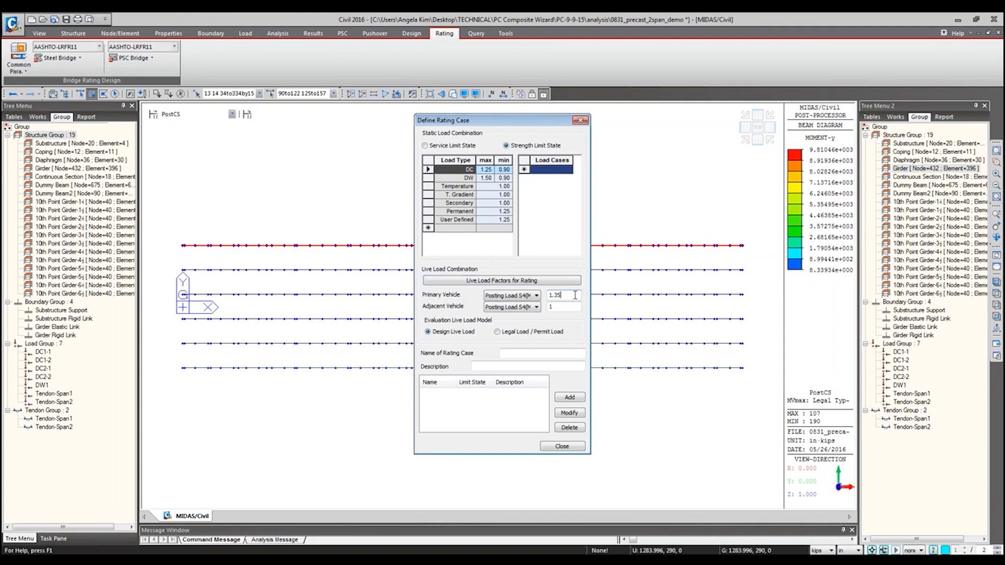
pyautogui.moveTo(576, 295); pyautogui.dragTo(545, 295)
# Step: Recheck the live load factor list, choose National Rating as the primary vehicle, and close the definition without adding a case
pyautogui.click(561, 280)
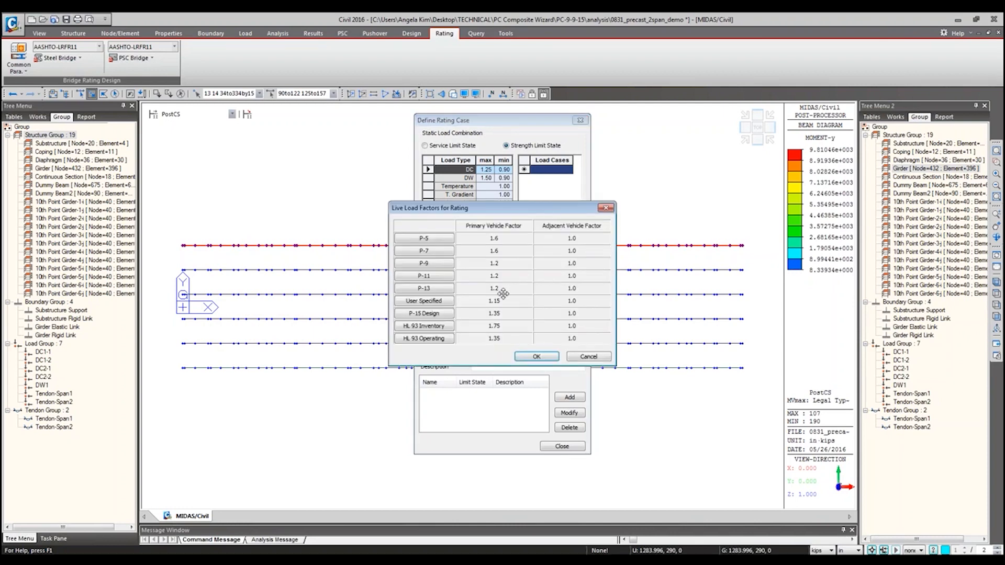
pyautogui.click(606, 208)
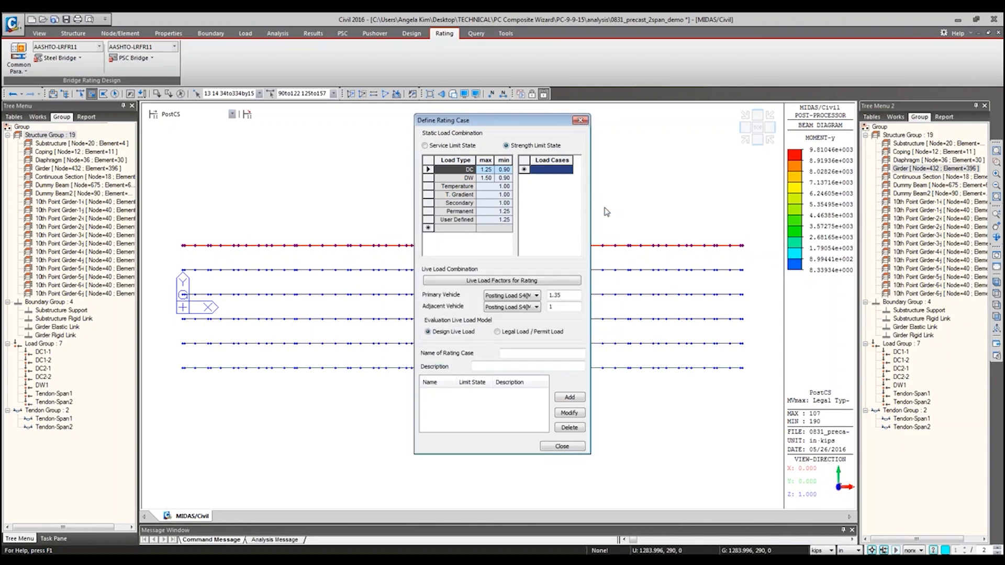
pyautogui.click(514, 297)
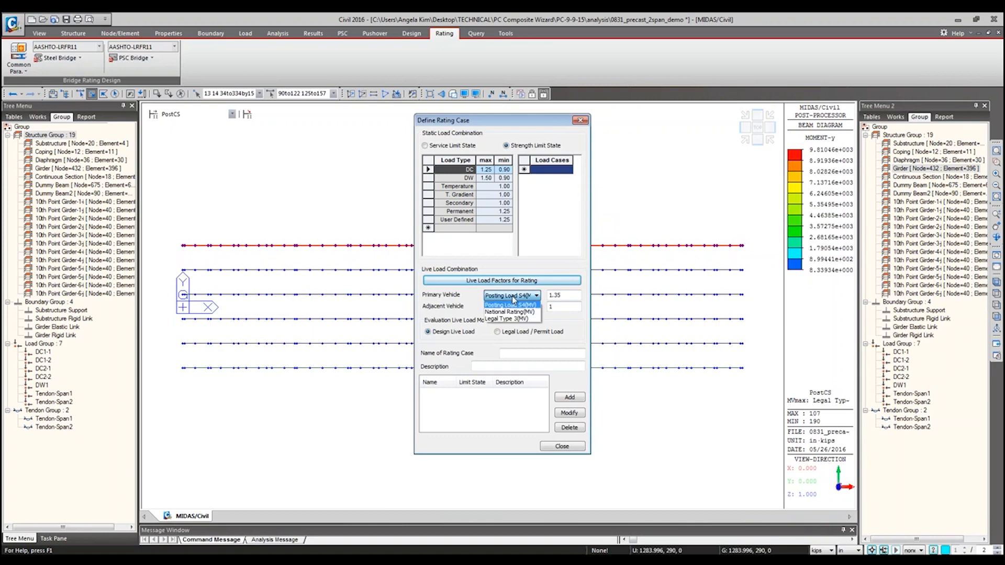
pyautogui.click(510, 312)
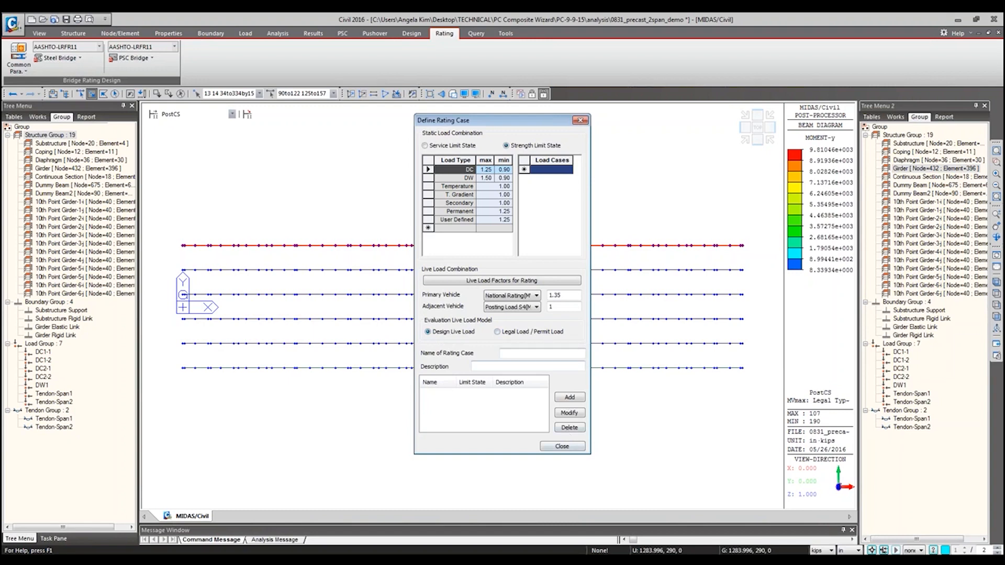
pyautogui.click(562, 447)
# Step: Switch to the Excel report PSC Design_CompT_Load Rating.xlsx, review its strength and service limit rating summaries, and return to midas Civil
pyautogui.click(151, 58)
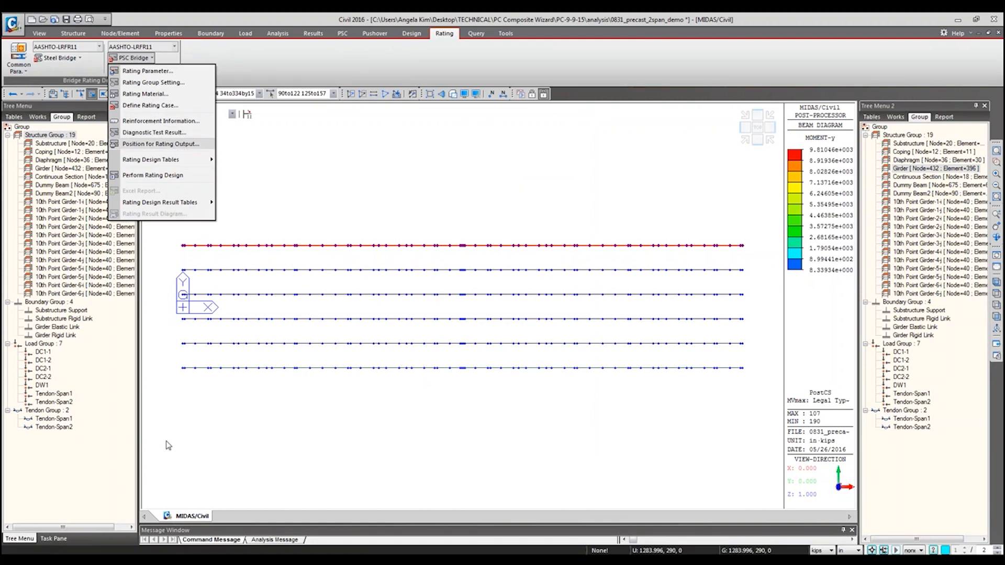
pyautogui.moveTo(112, 560)
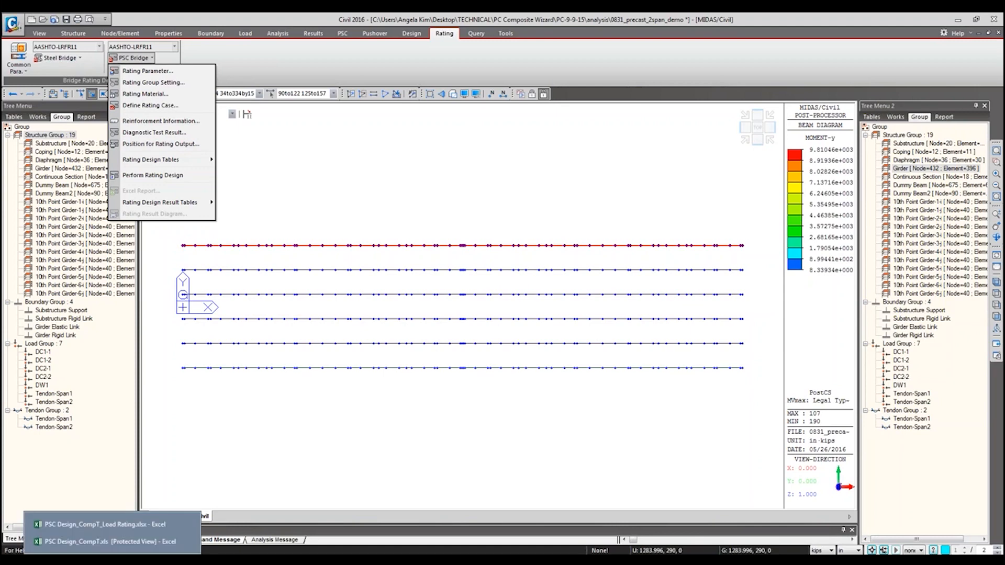
pyautogui.click(128, 525)
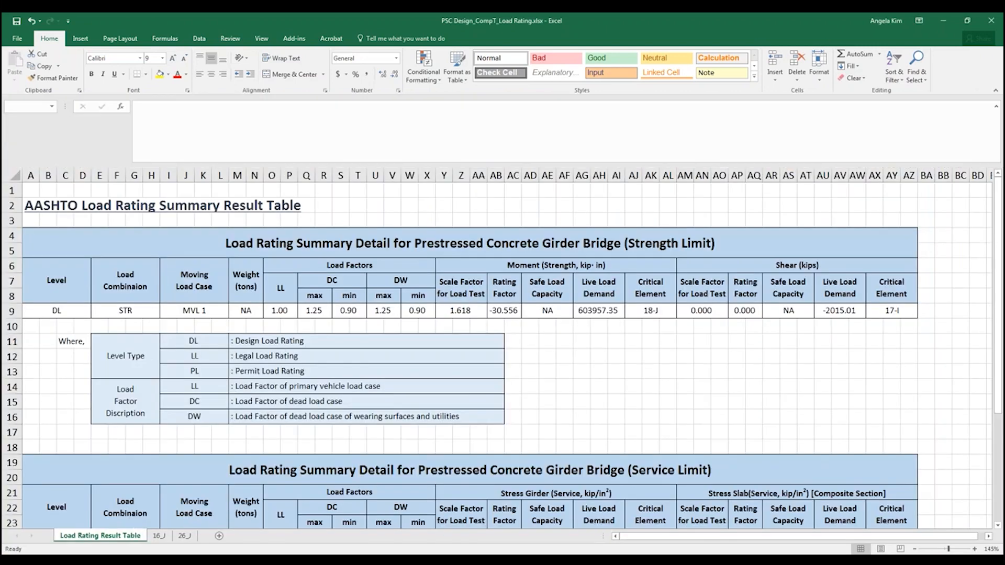
pyautogui.click(280, 284)
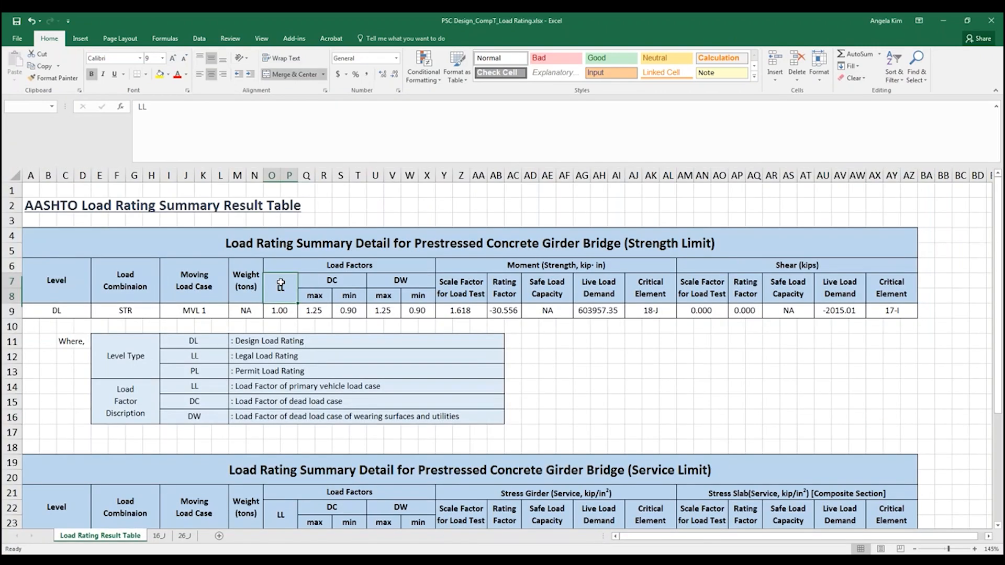
pyautogui.scroll(-1, 280, 284)
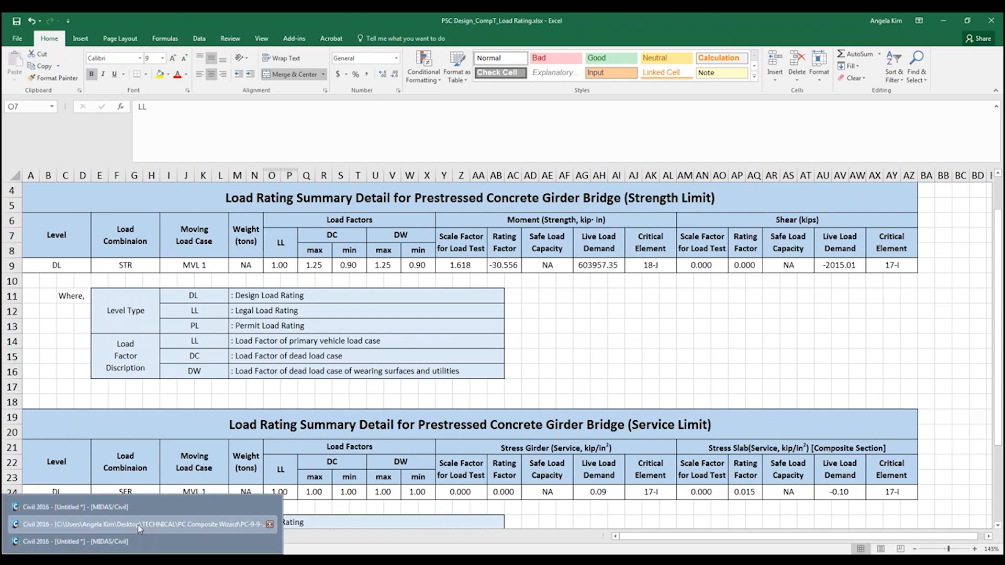
pyautogui.click(137, 525)
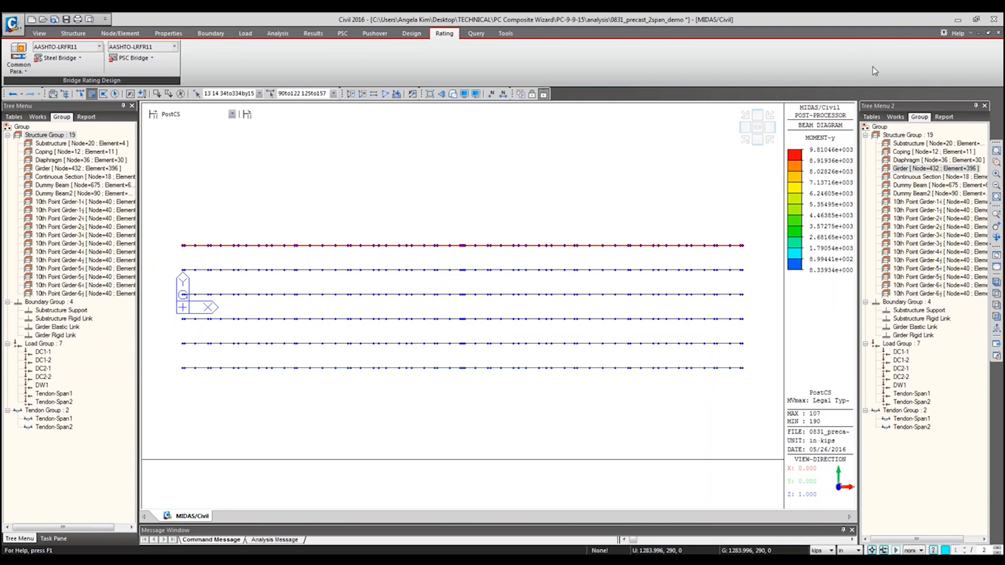